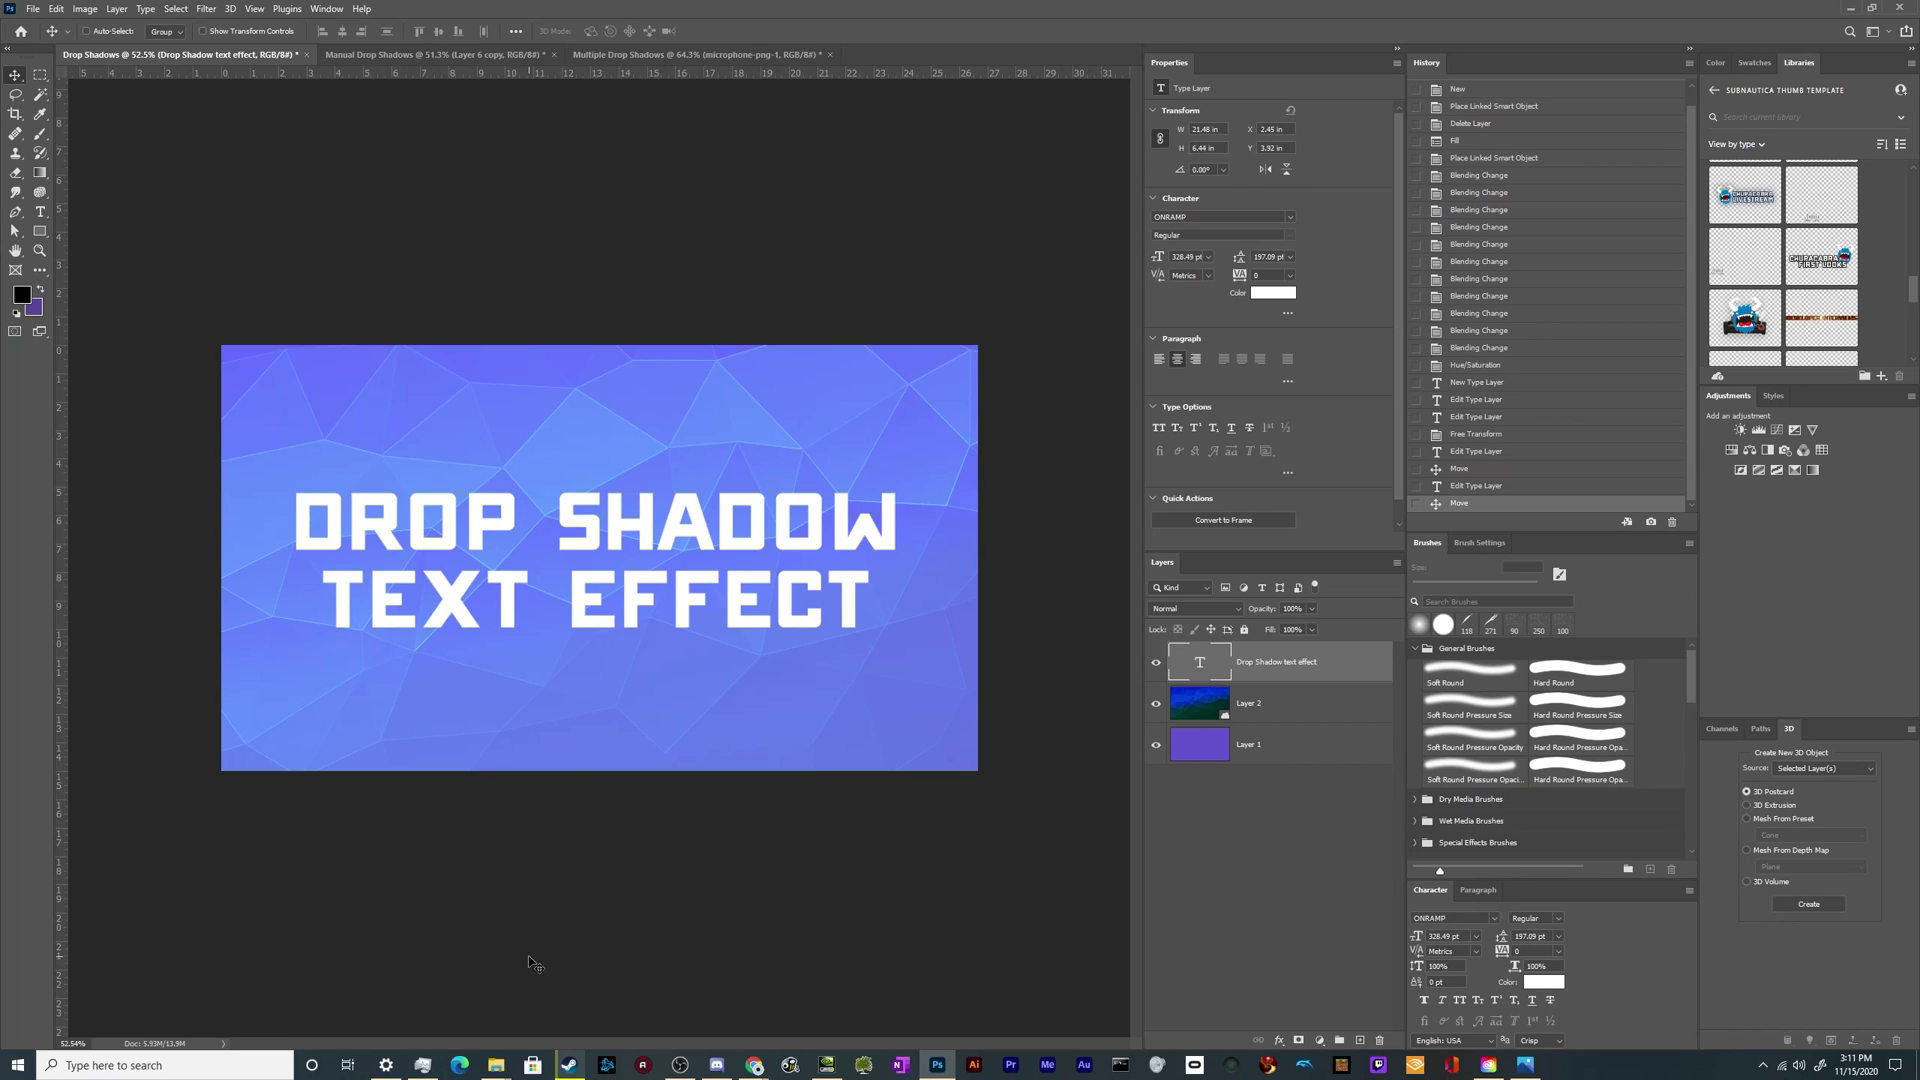
Step: Shift the sneaker slightly in its document, then nudge the DROP SHADOW TEXT EFFECT title down and right
click(448, 54)
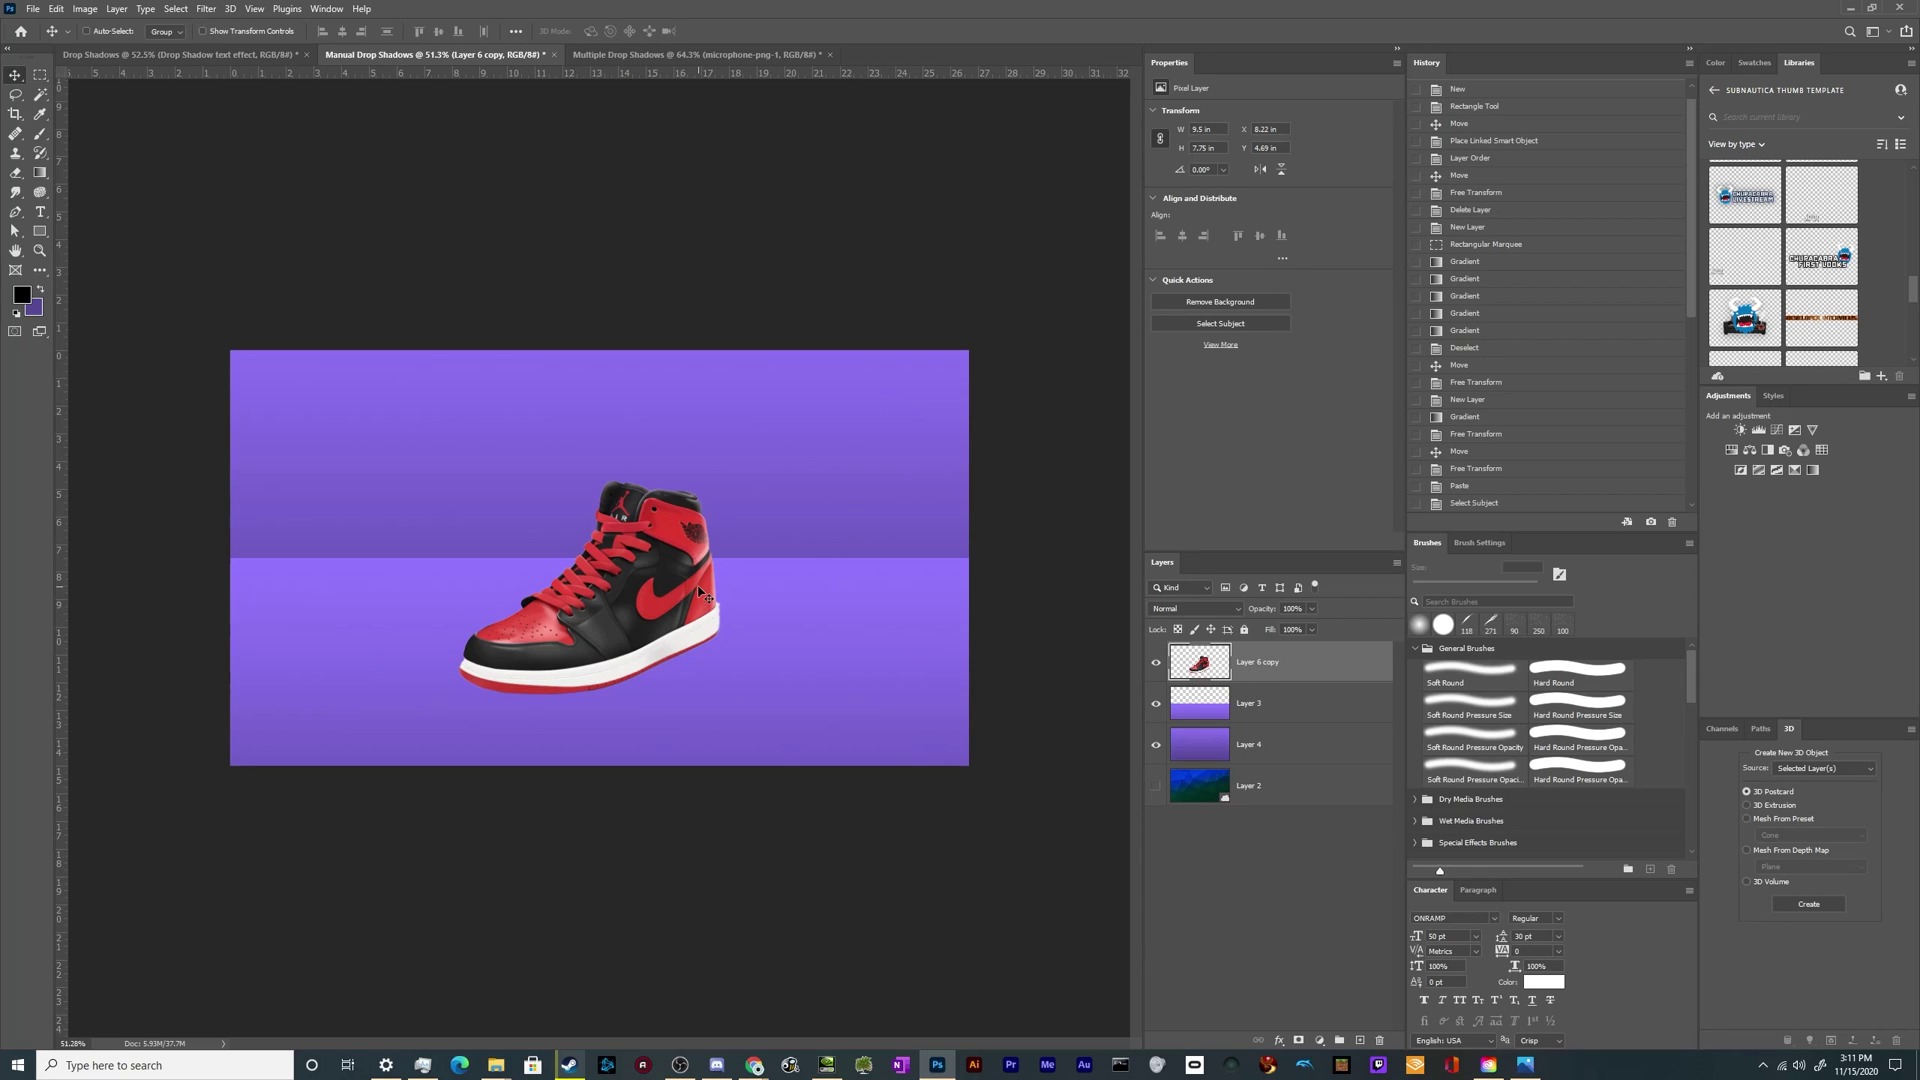
drag(635, 632, 604, 657)
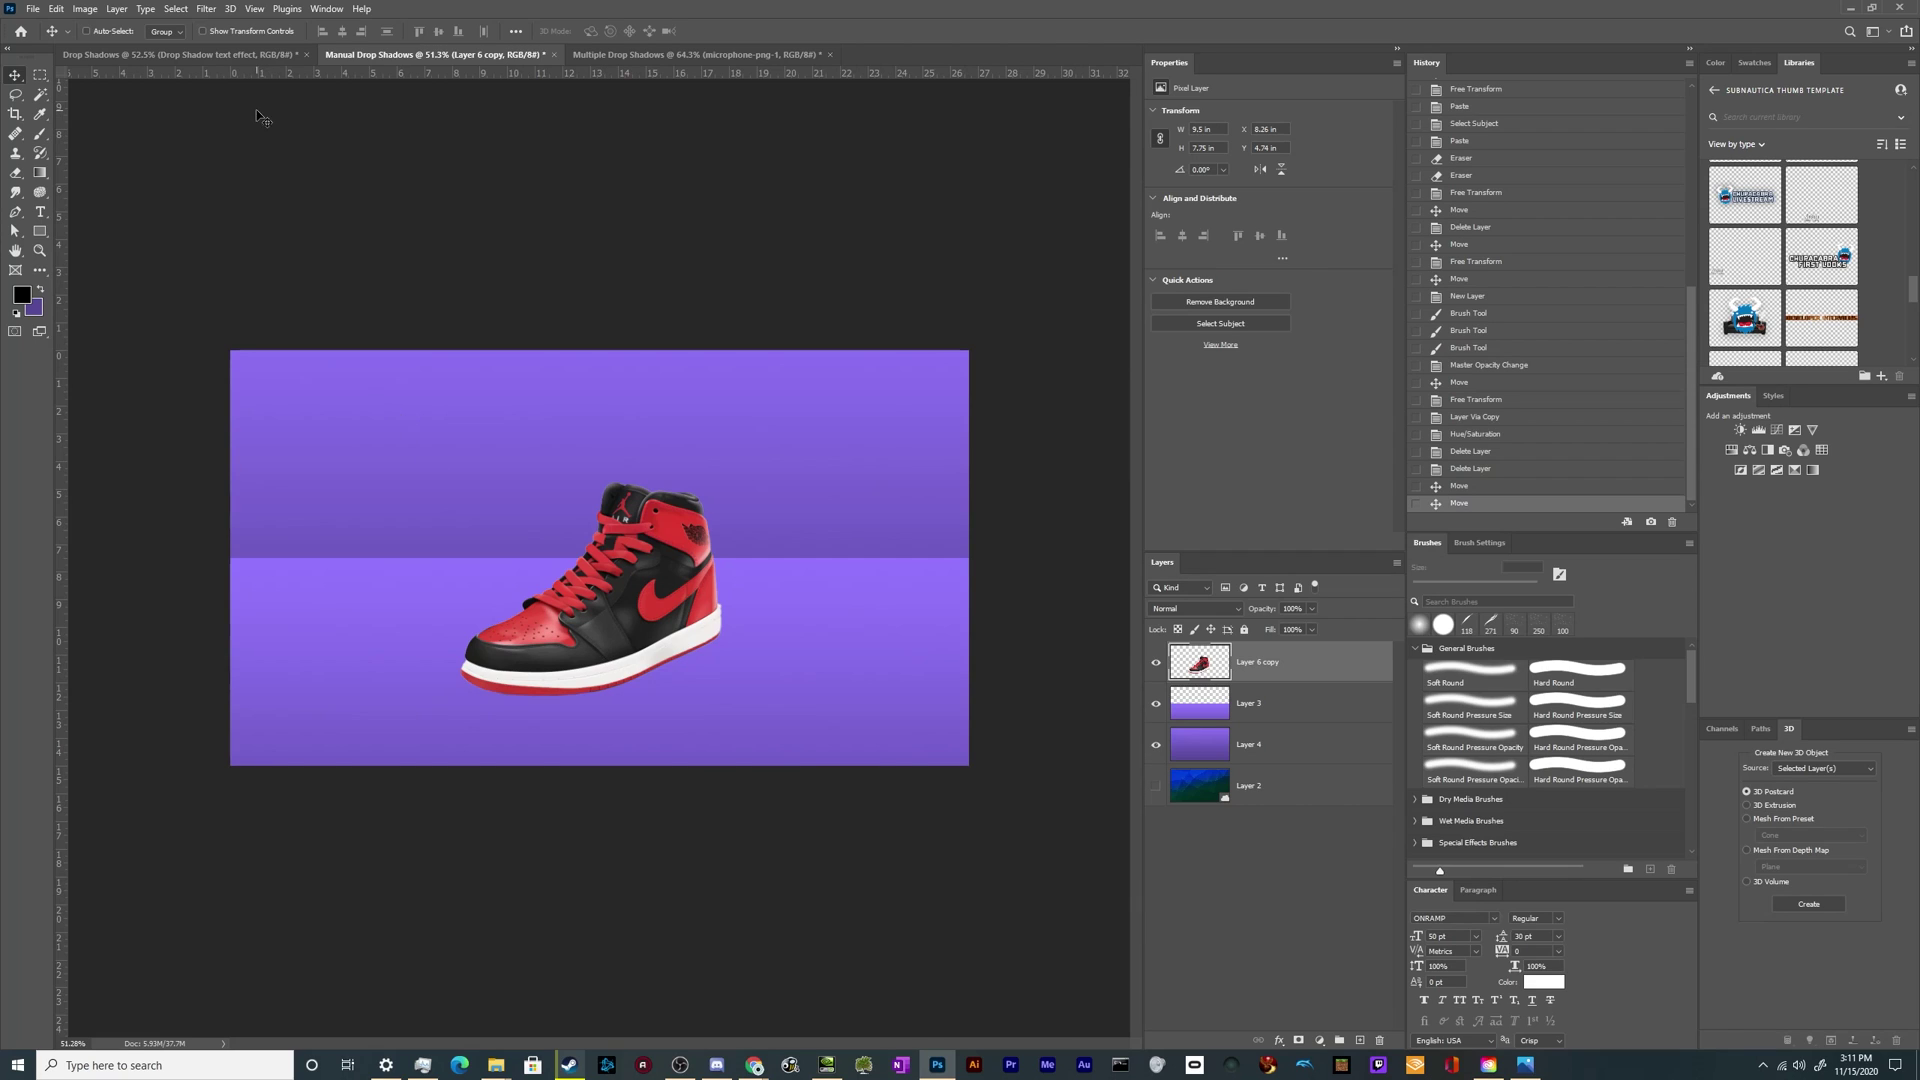
click(250, 55)
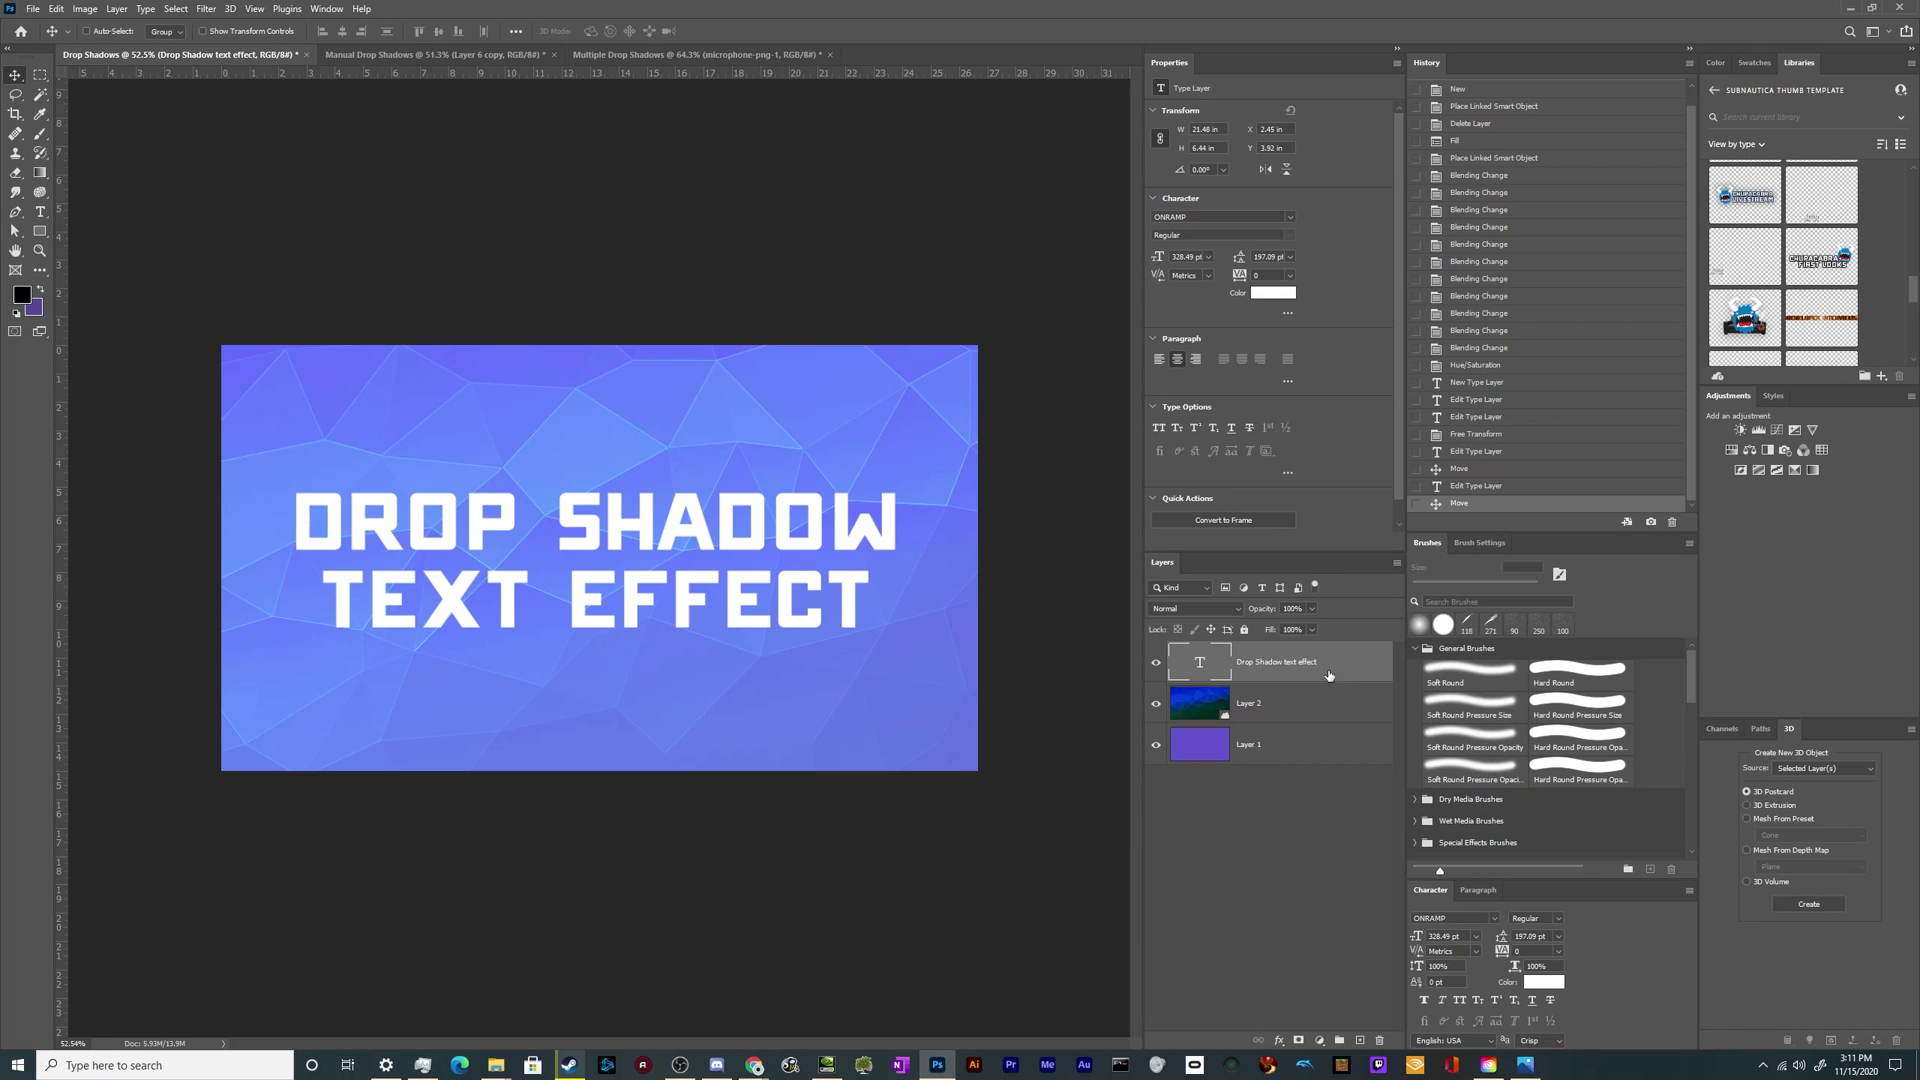
mouse_move(538, 600)
mouse_down()
mouse_move(550, 630)
mouse_move(544, 604)
mouse_up()
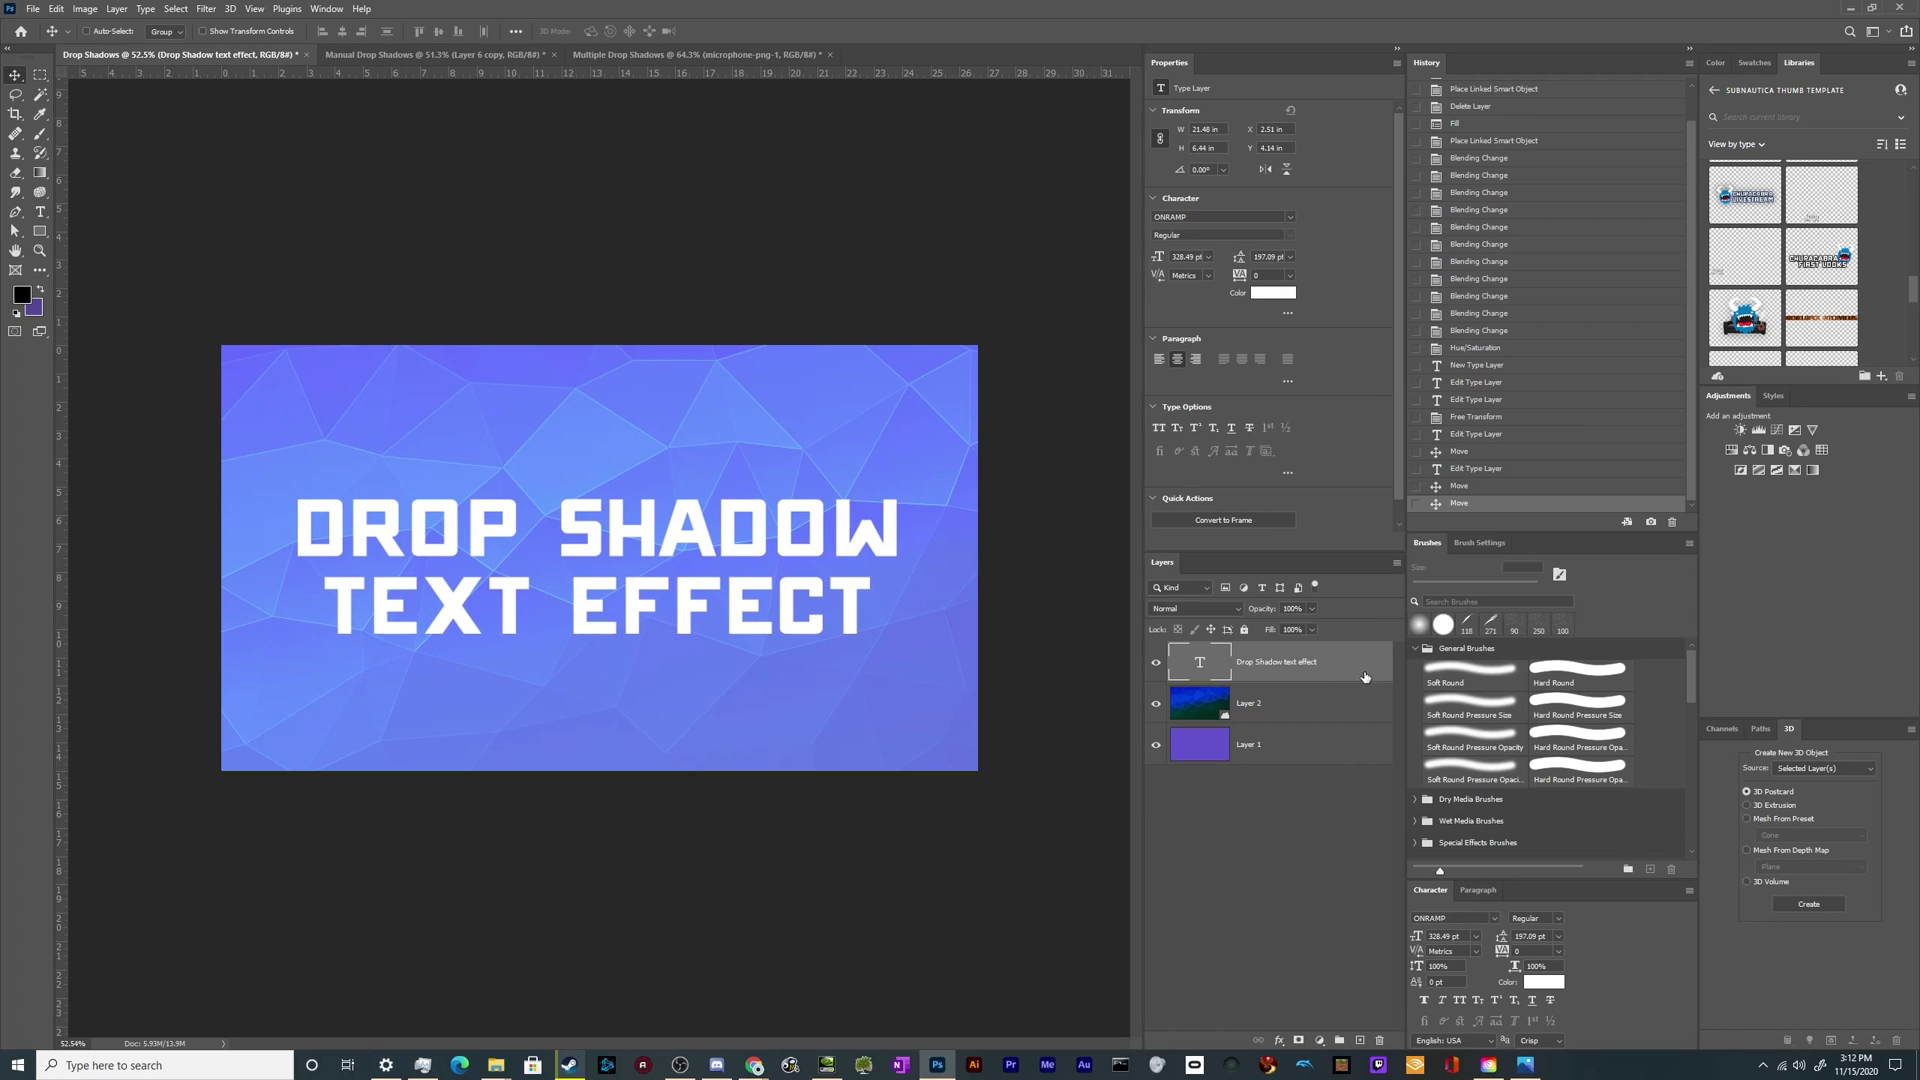
drag(1175, 386, 476, 384)
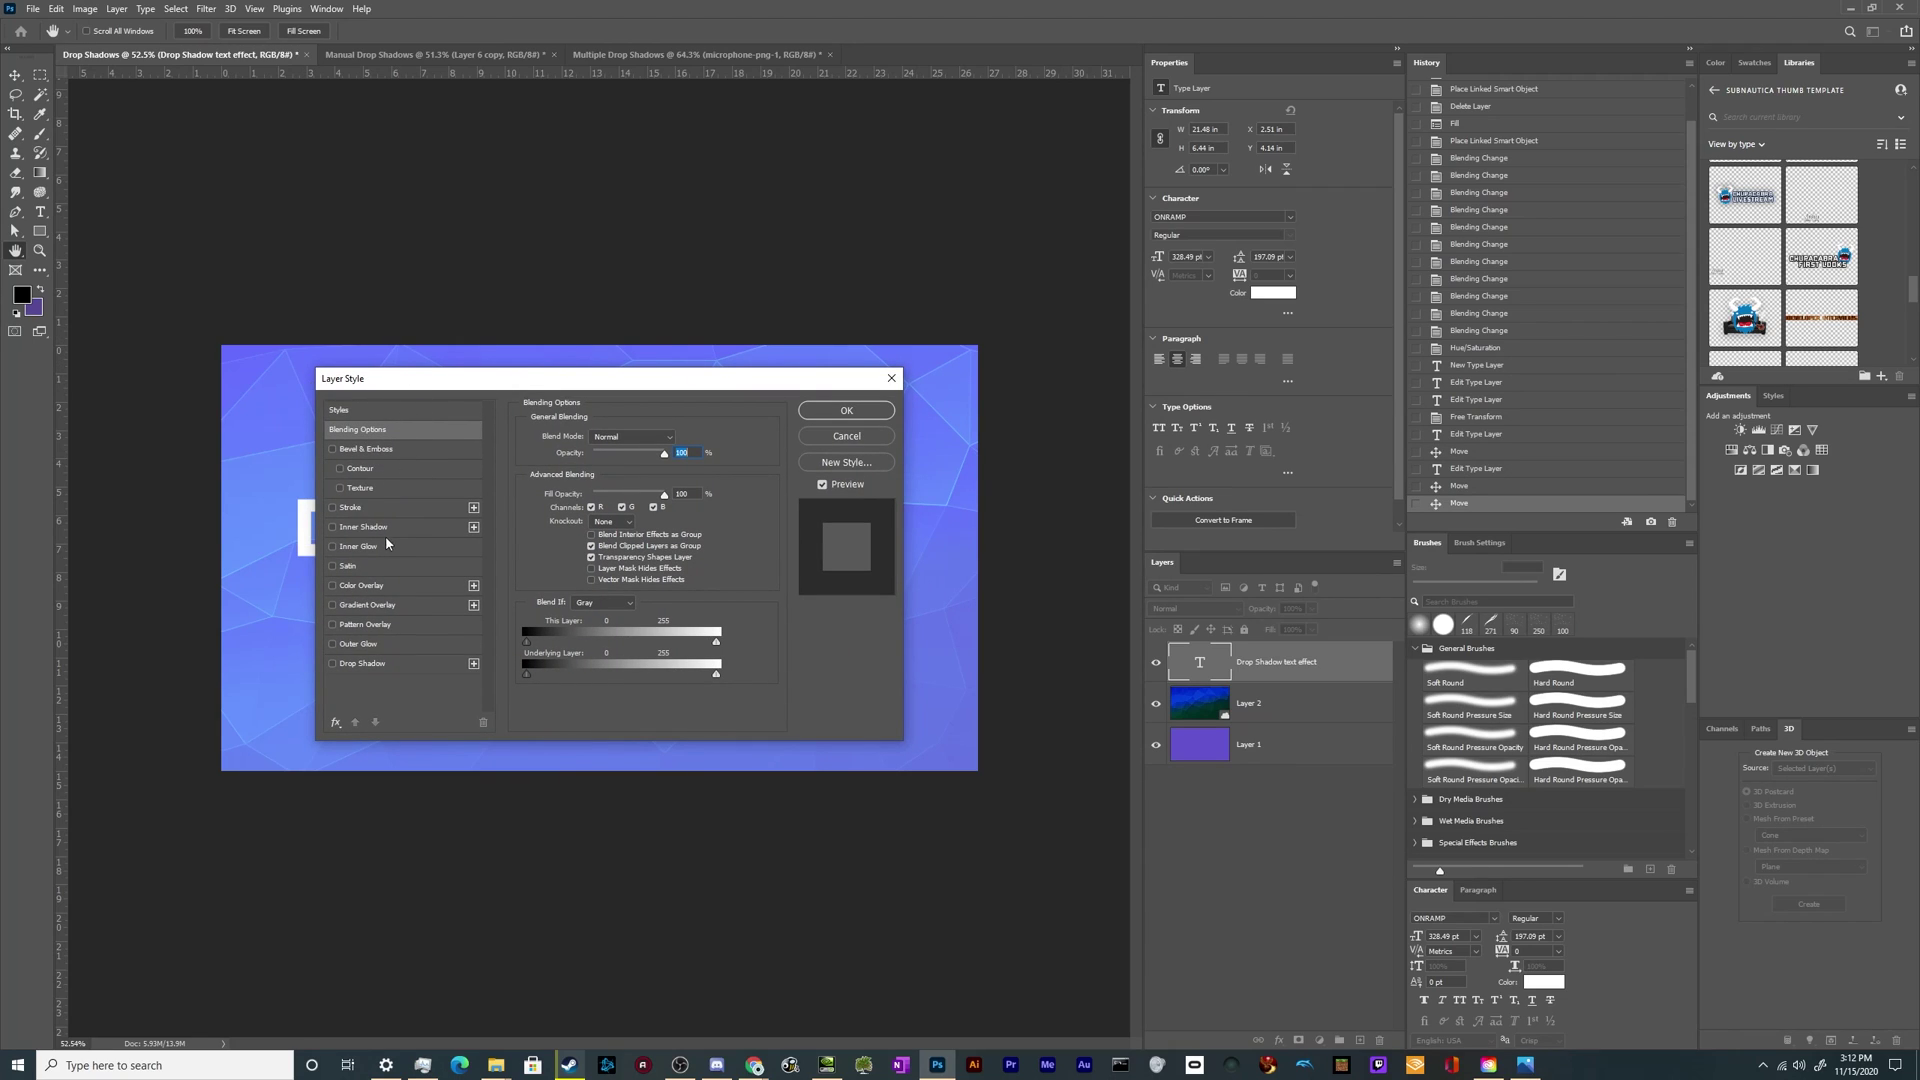
Step: Enable Drop Shadow on the title with a short distance and 13 px size
click(332, 664)
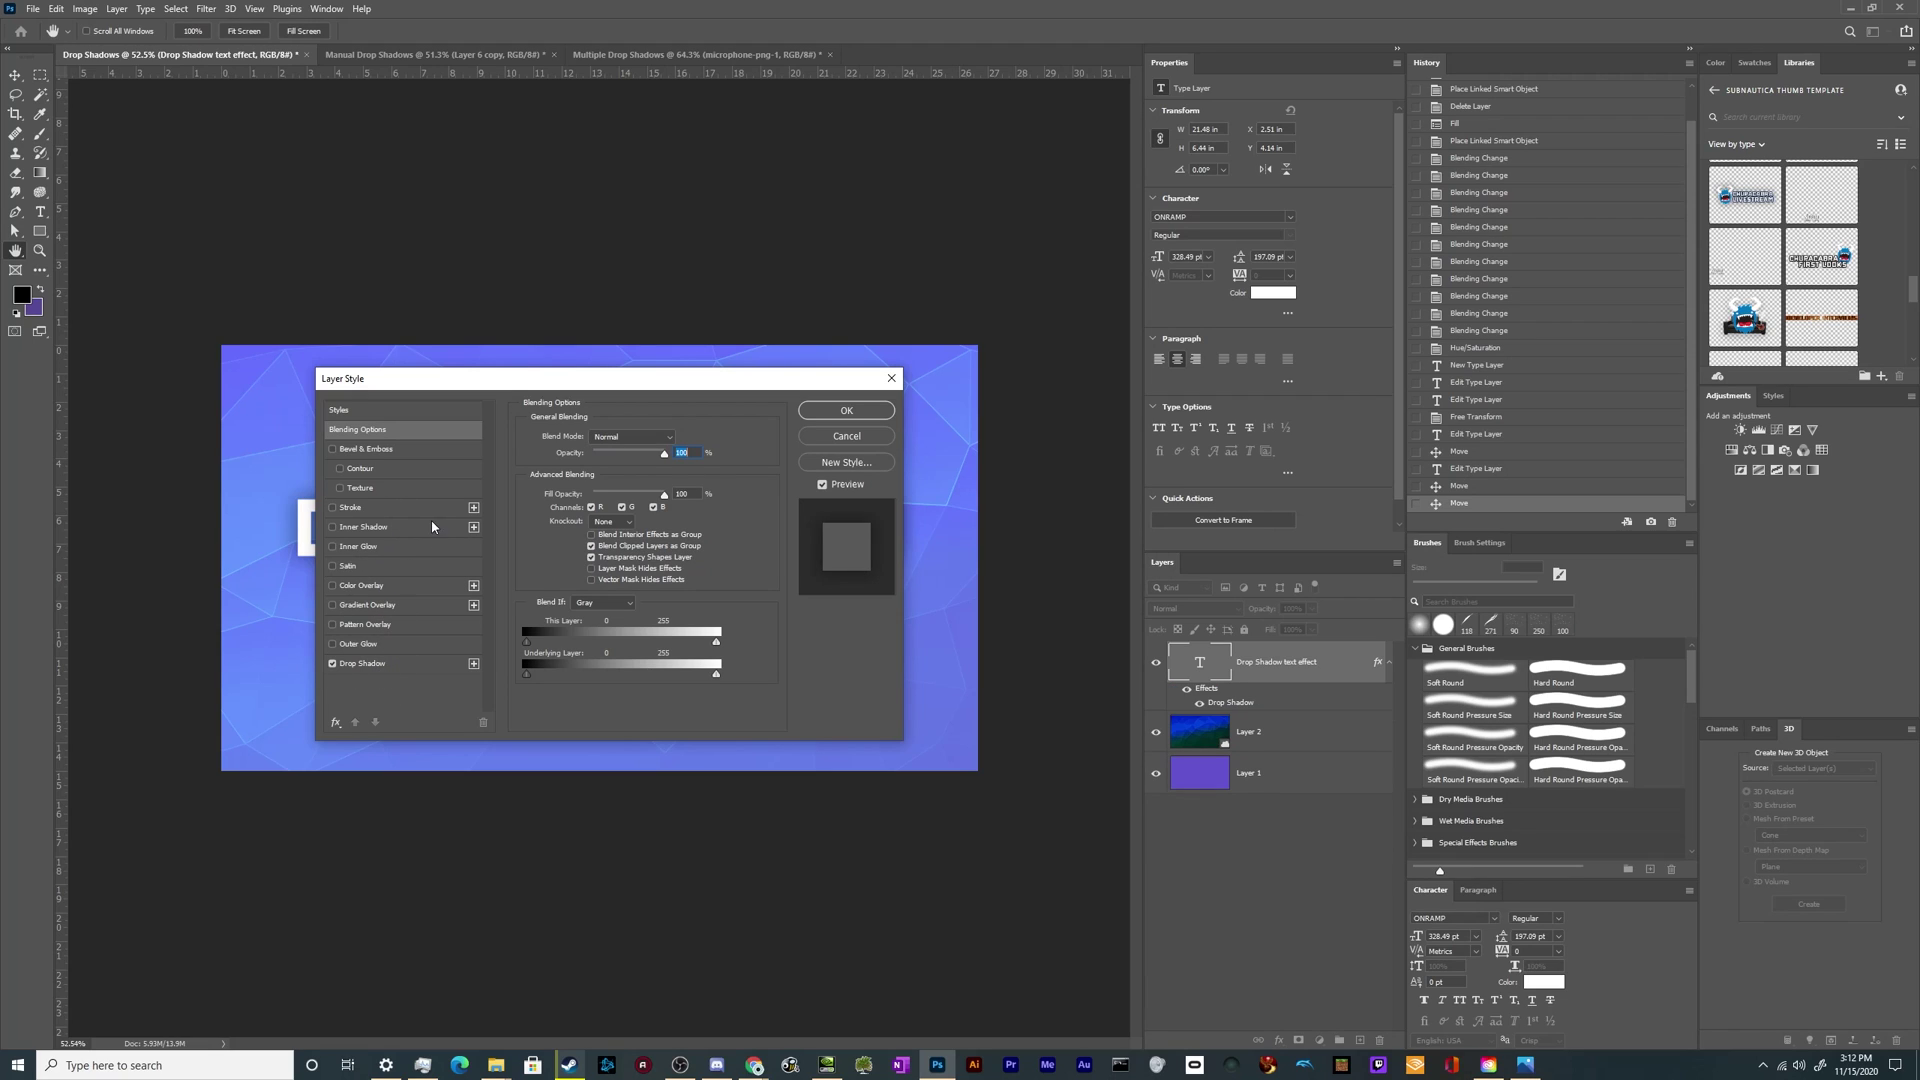
drag(479, 384, 1238, 360)
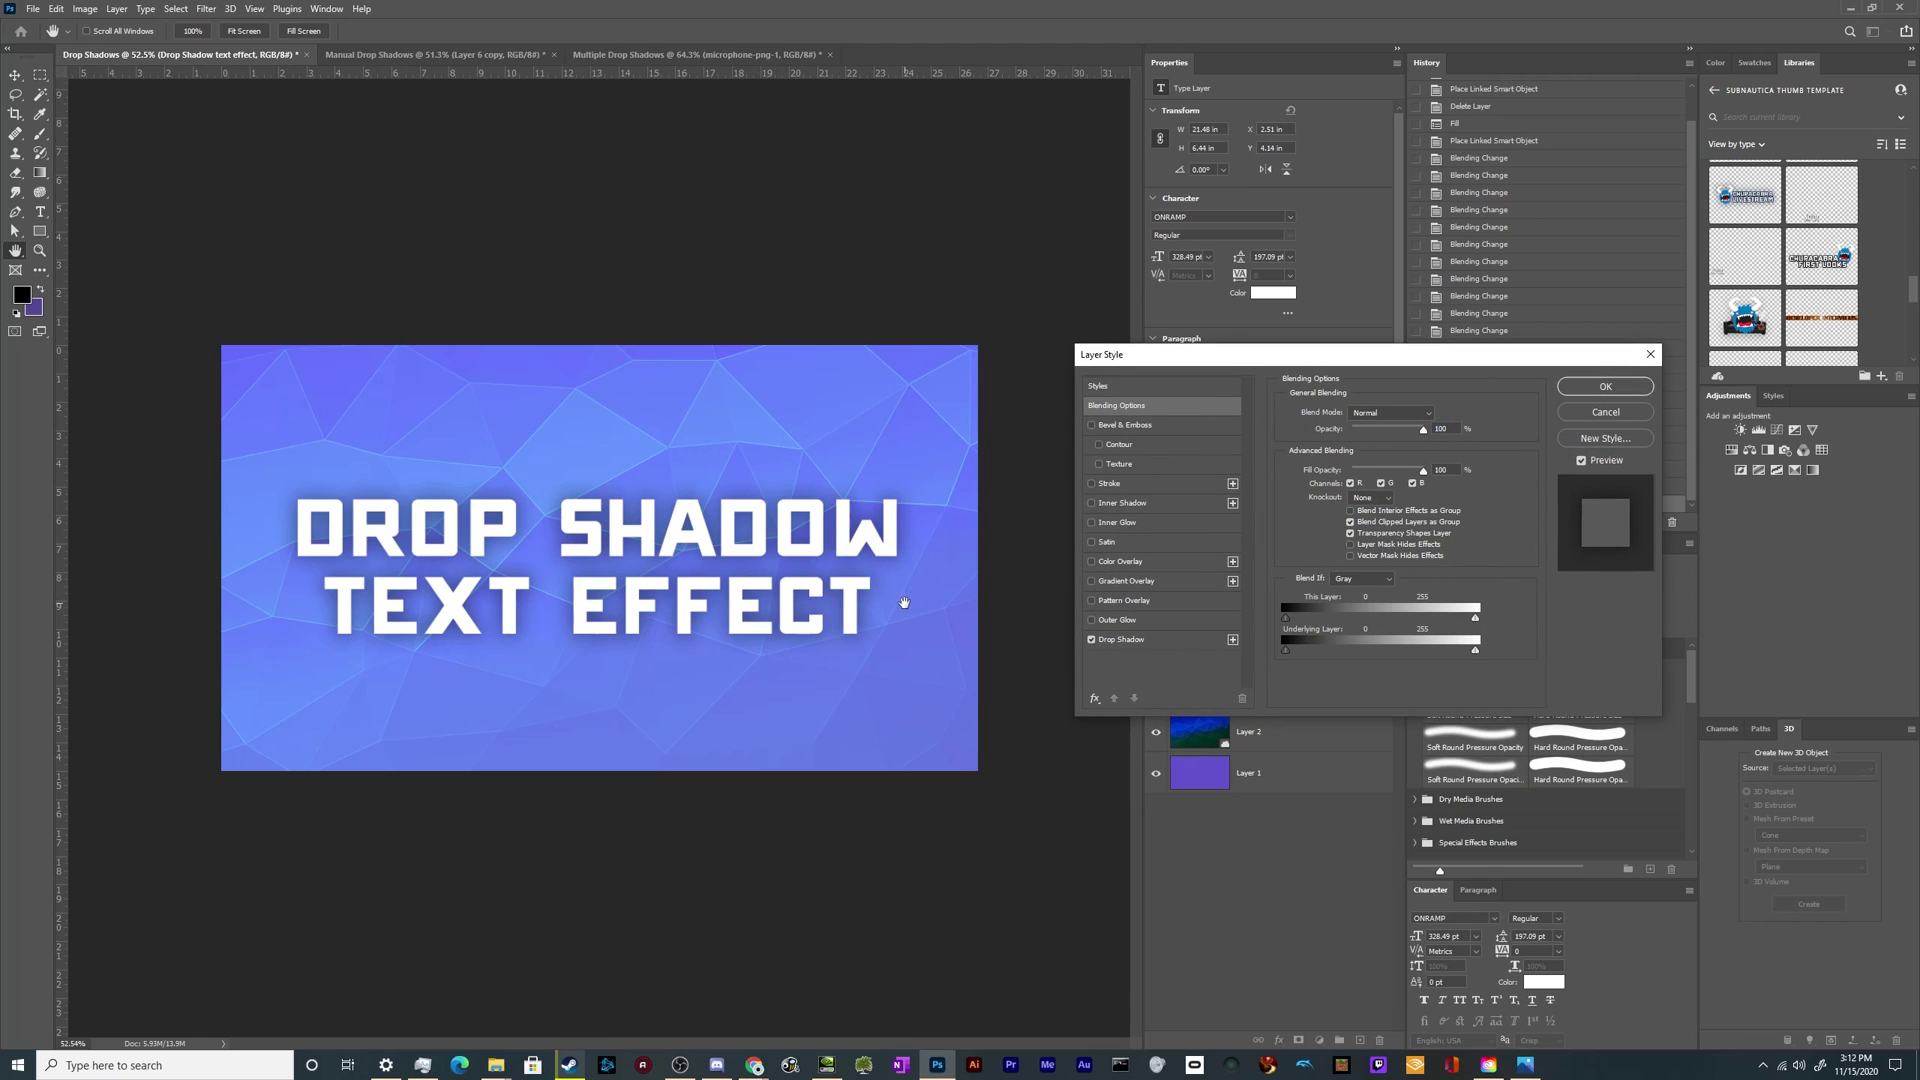
click(1121, 639)
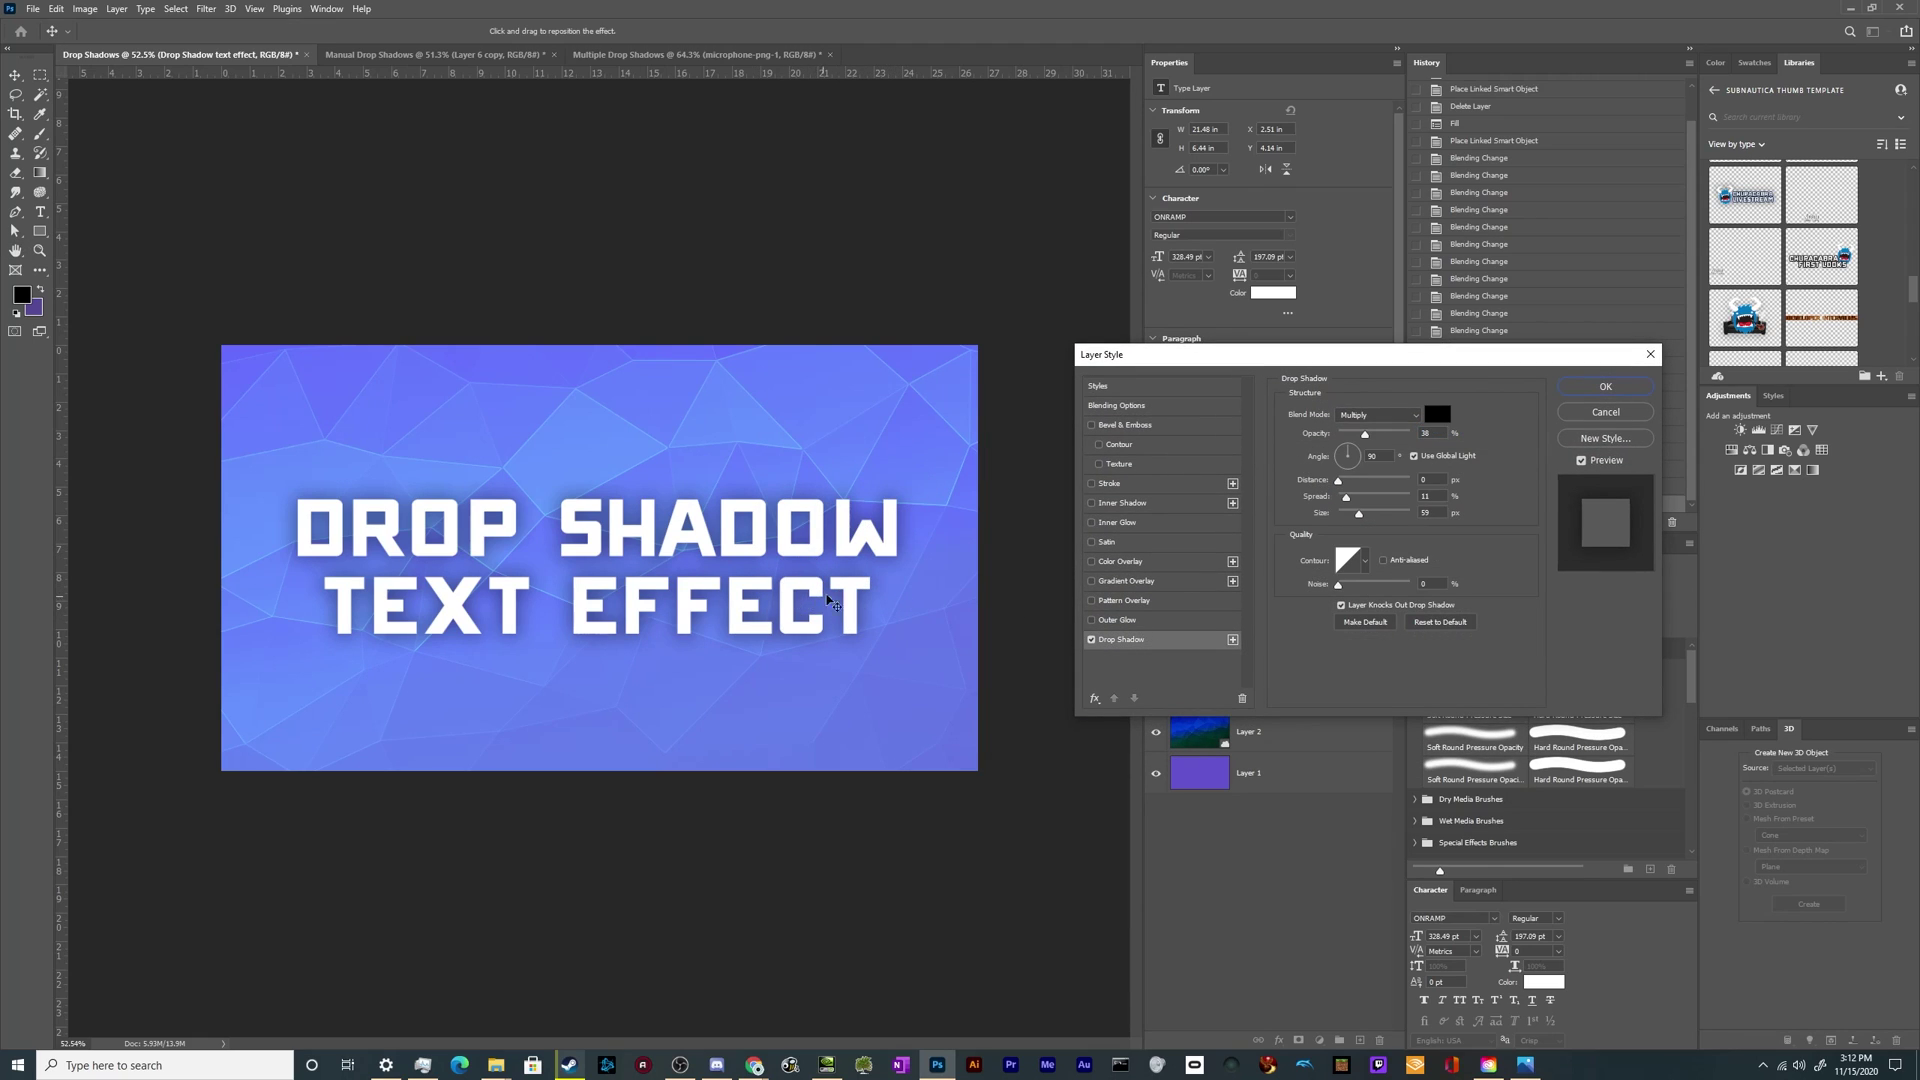
drag(908, 624, 877, 590)
drag(852, 622, 855, 614)
drag(1358, 515, 1349, 520)
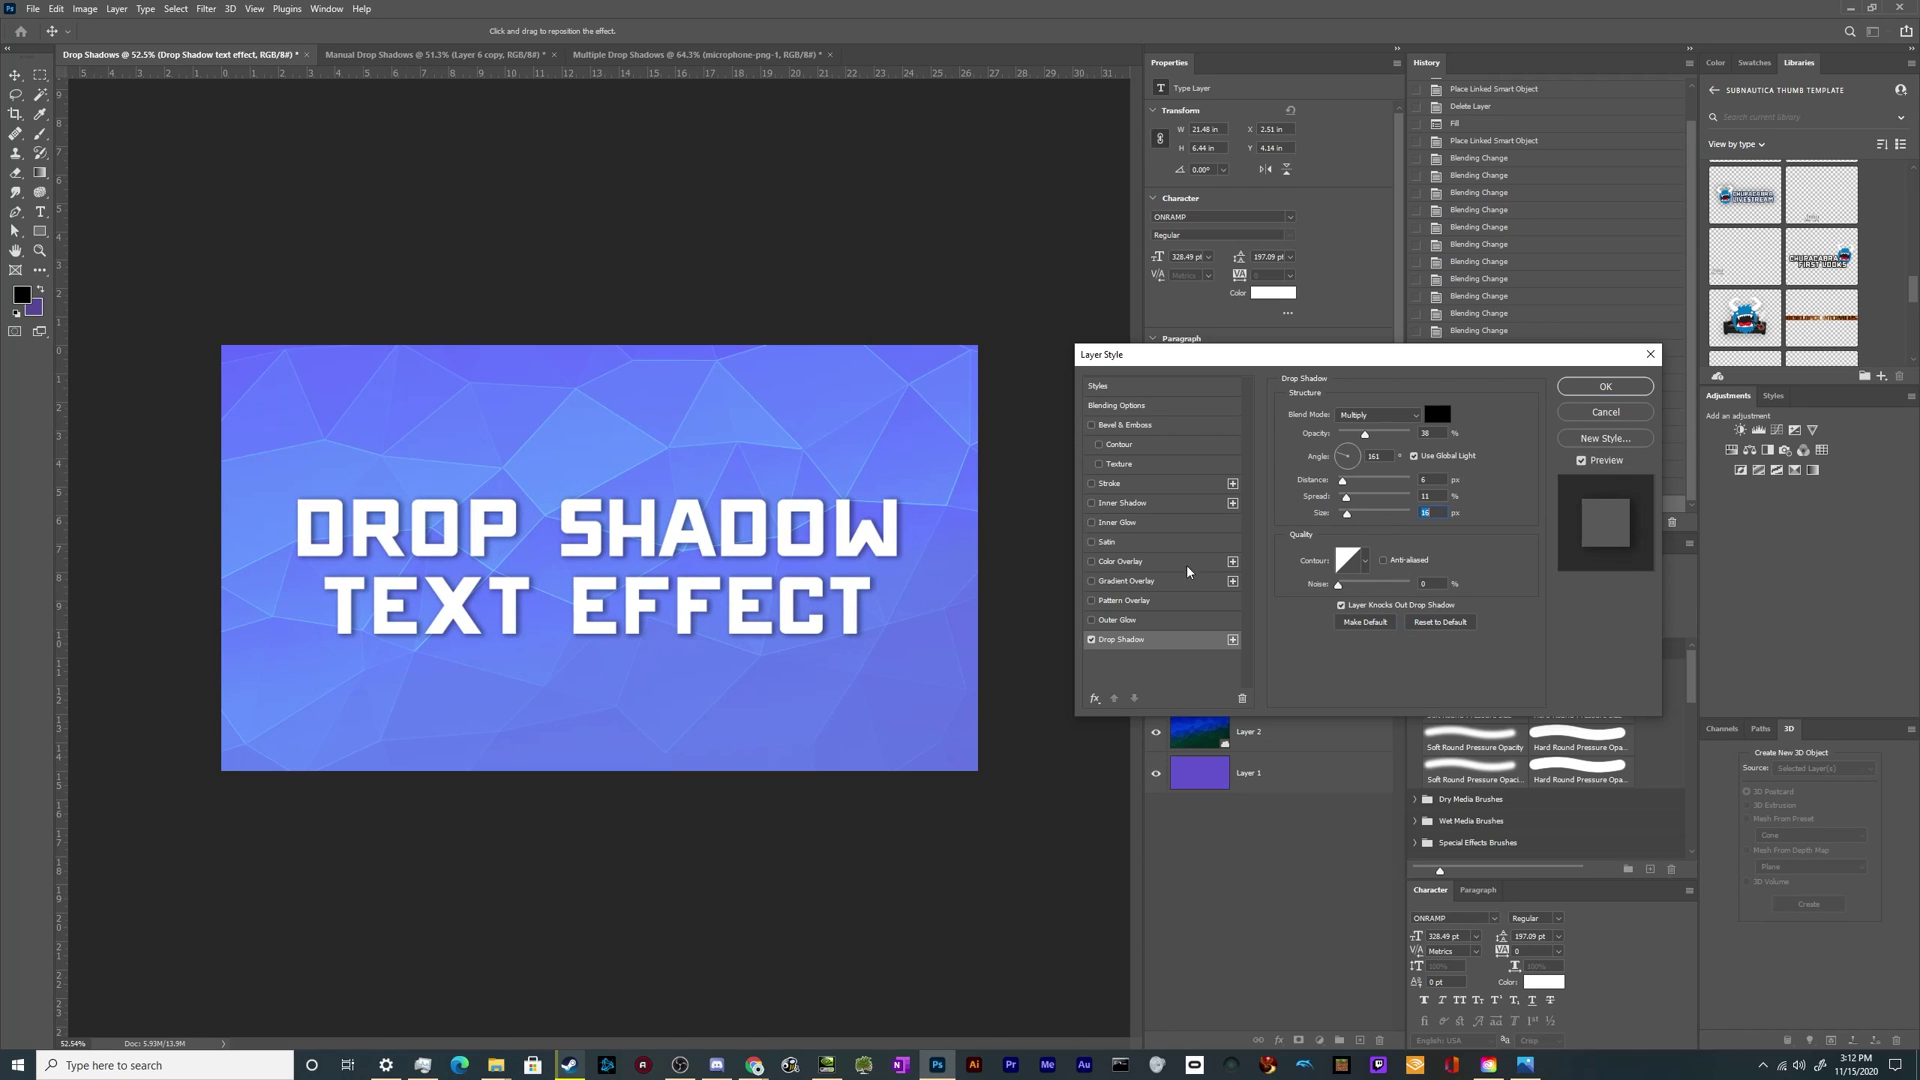
Step: Keep the shadow in Multiply mode, set the angle to 90°, and turn off Use Global Light
click(1361, 419)
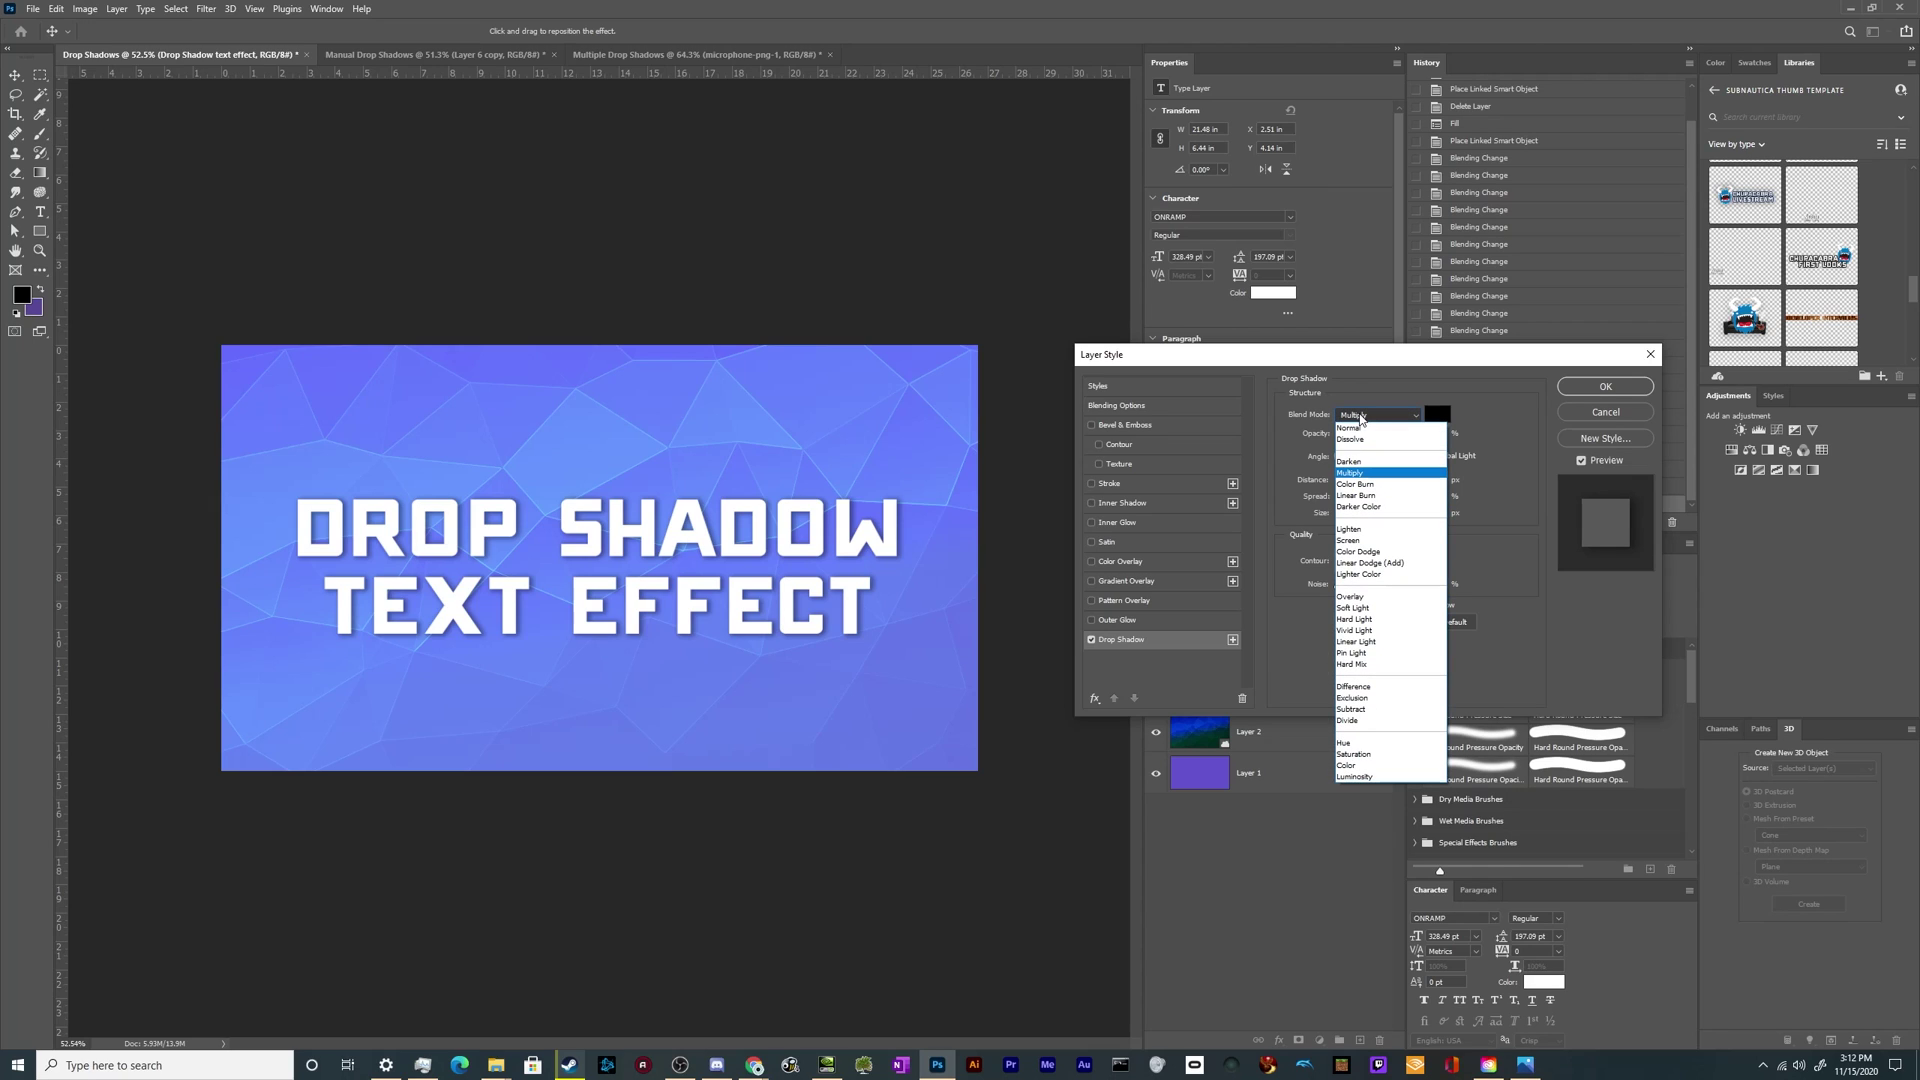
click(1363, 474)
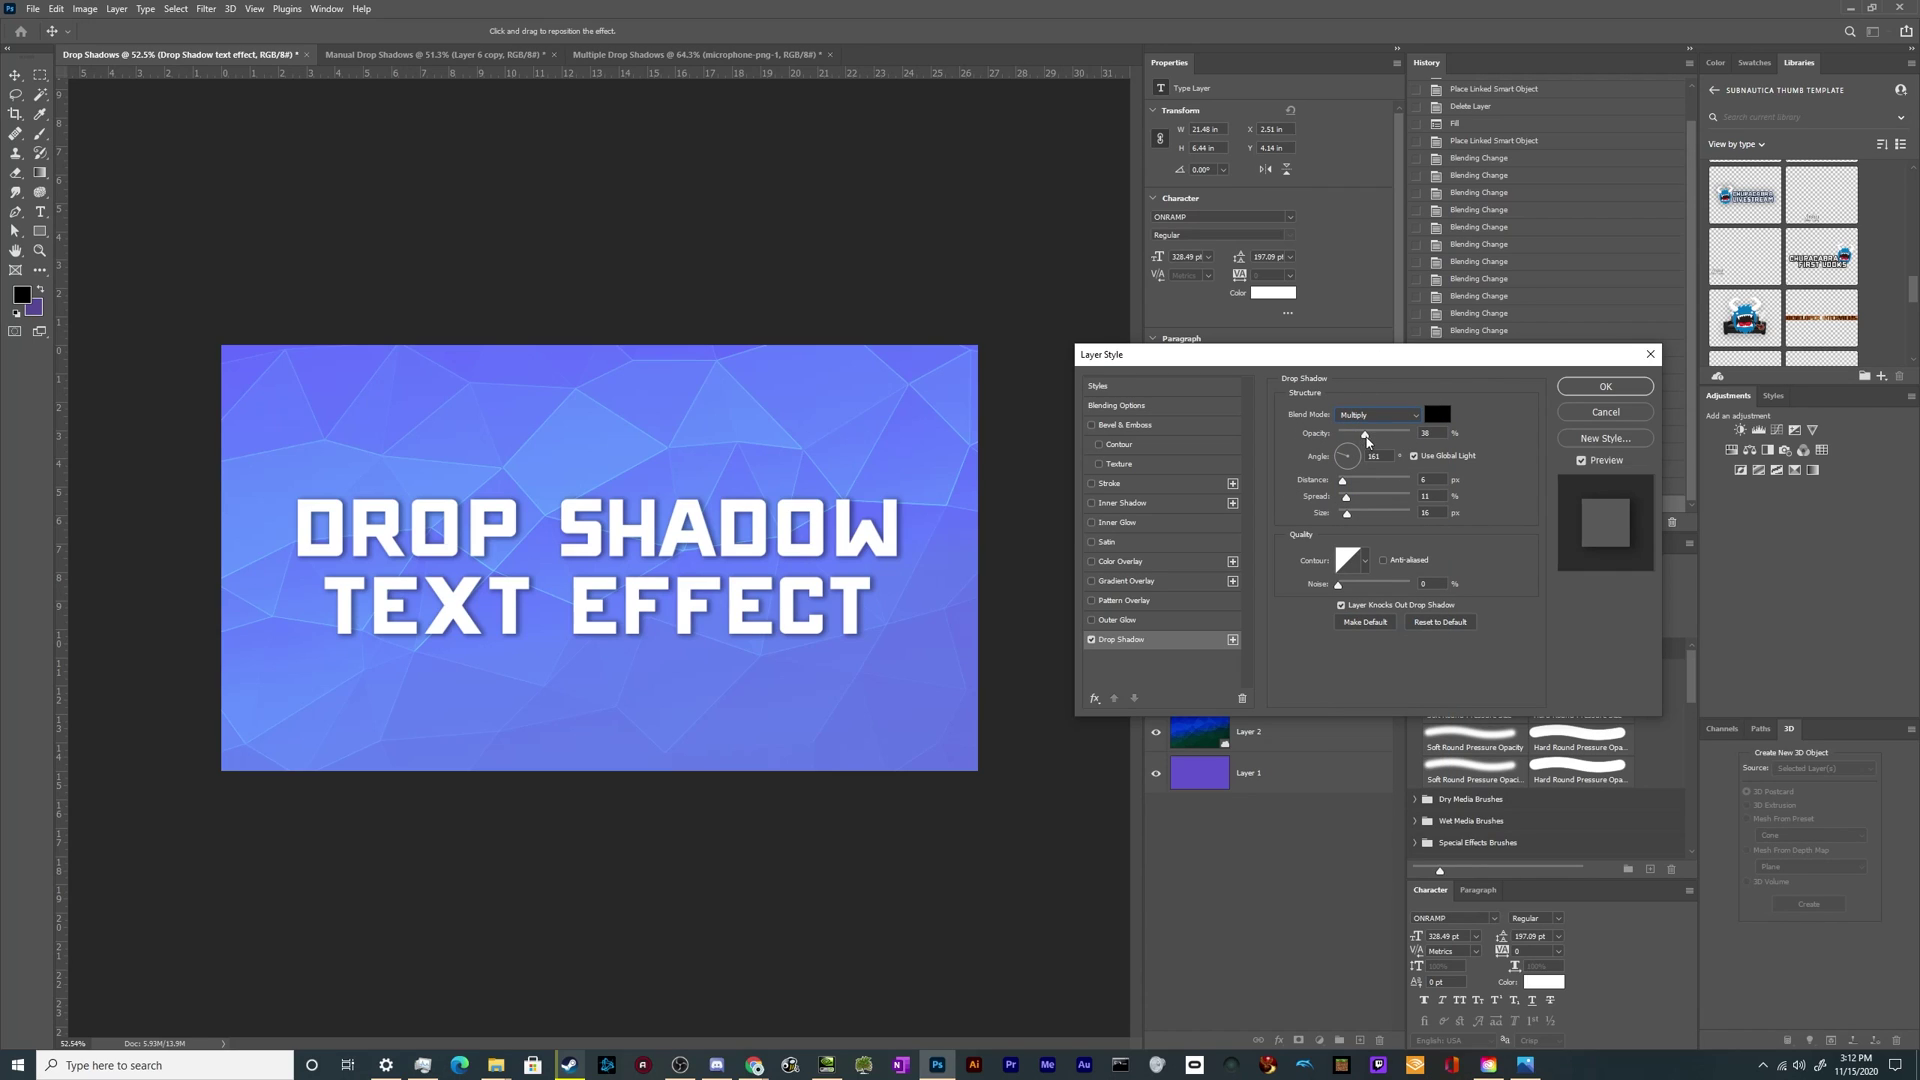
mouse_move(1352, 458)
mouse_down()
mouse_move(1333, 463)
mouse_move(1361, 443)
mouse_up()
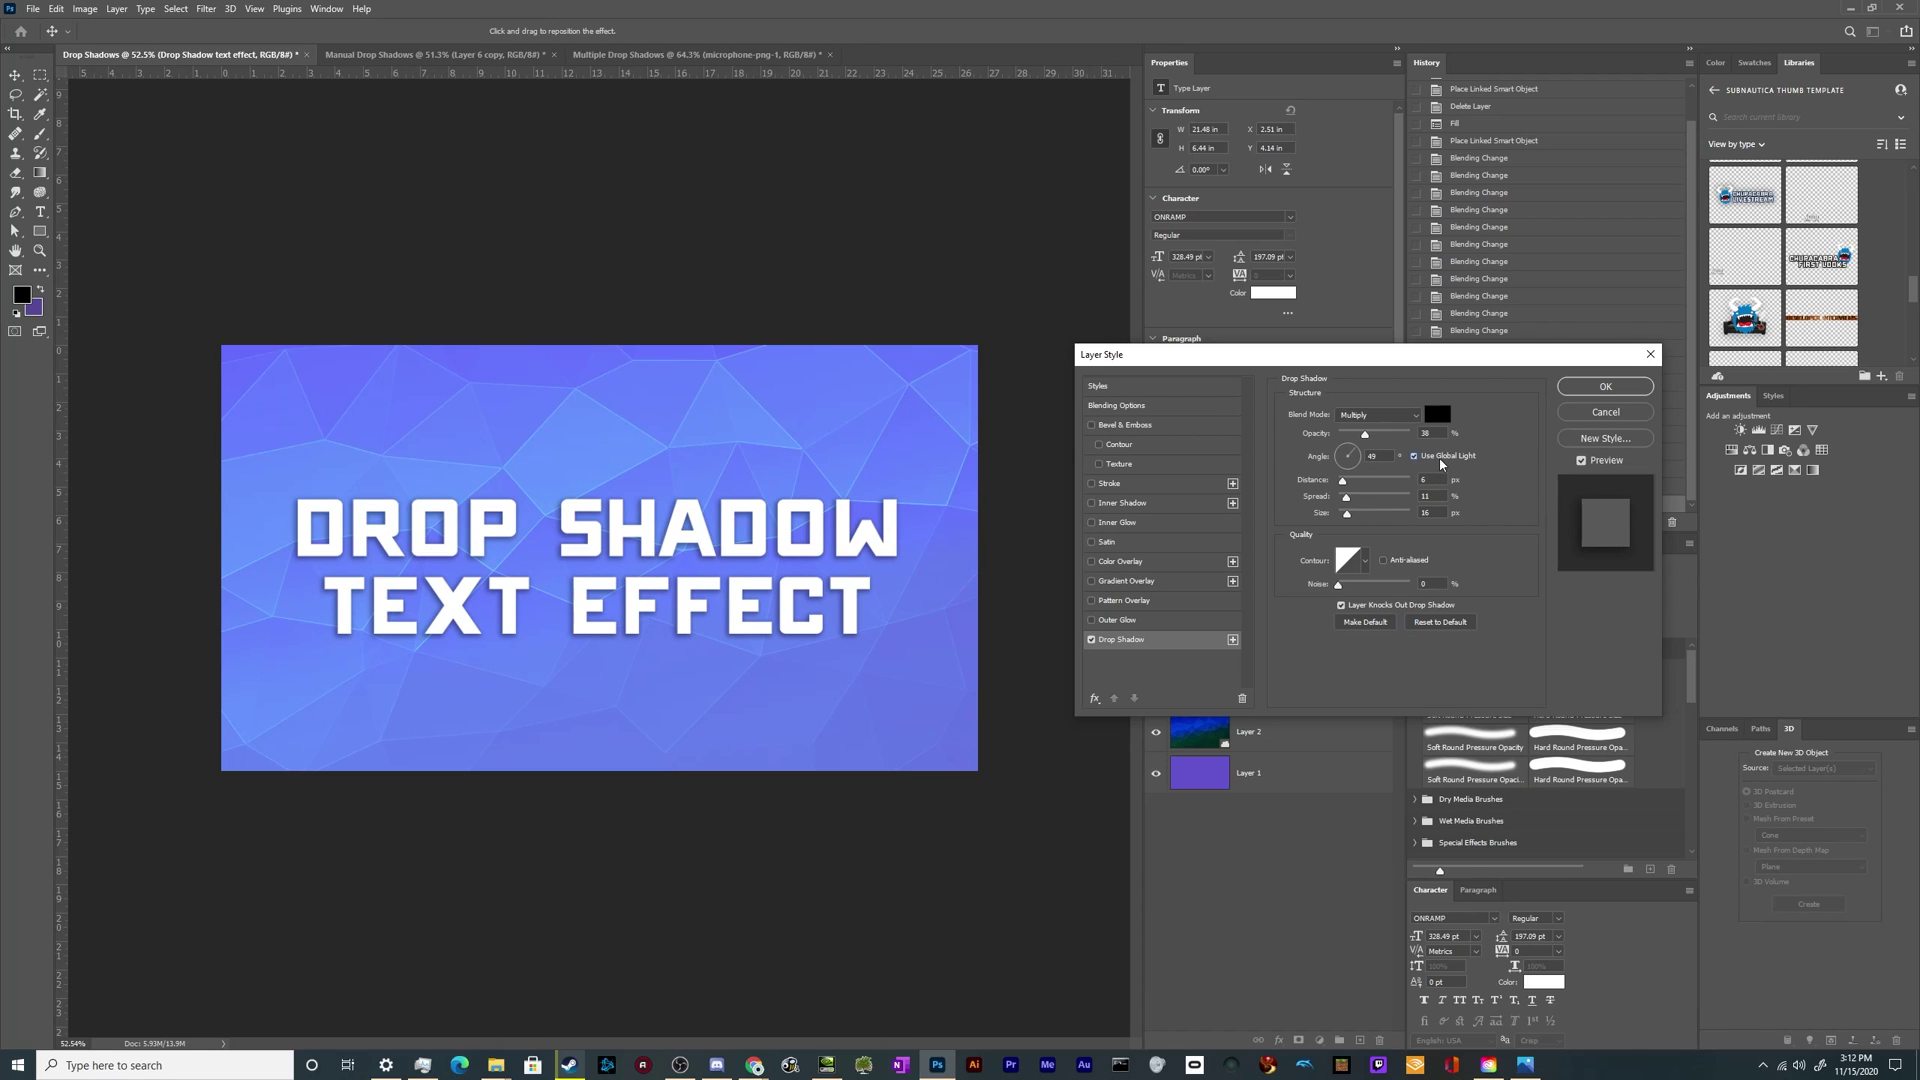
click(1435, 463)
drag(735, 615, 789, 573)
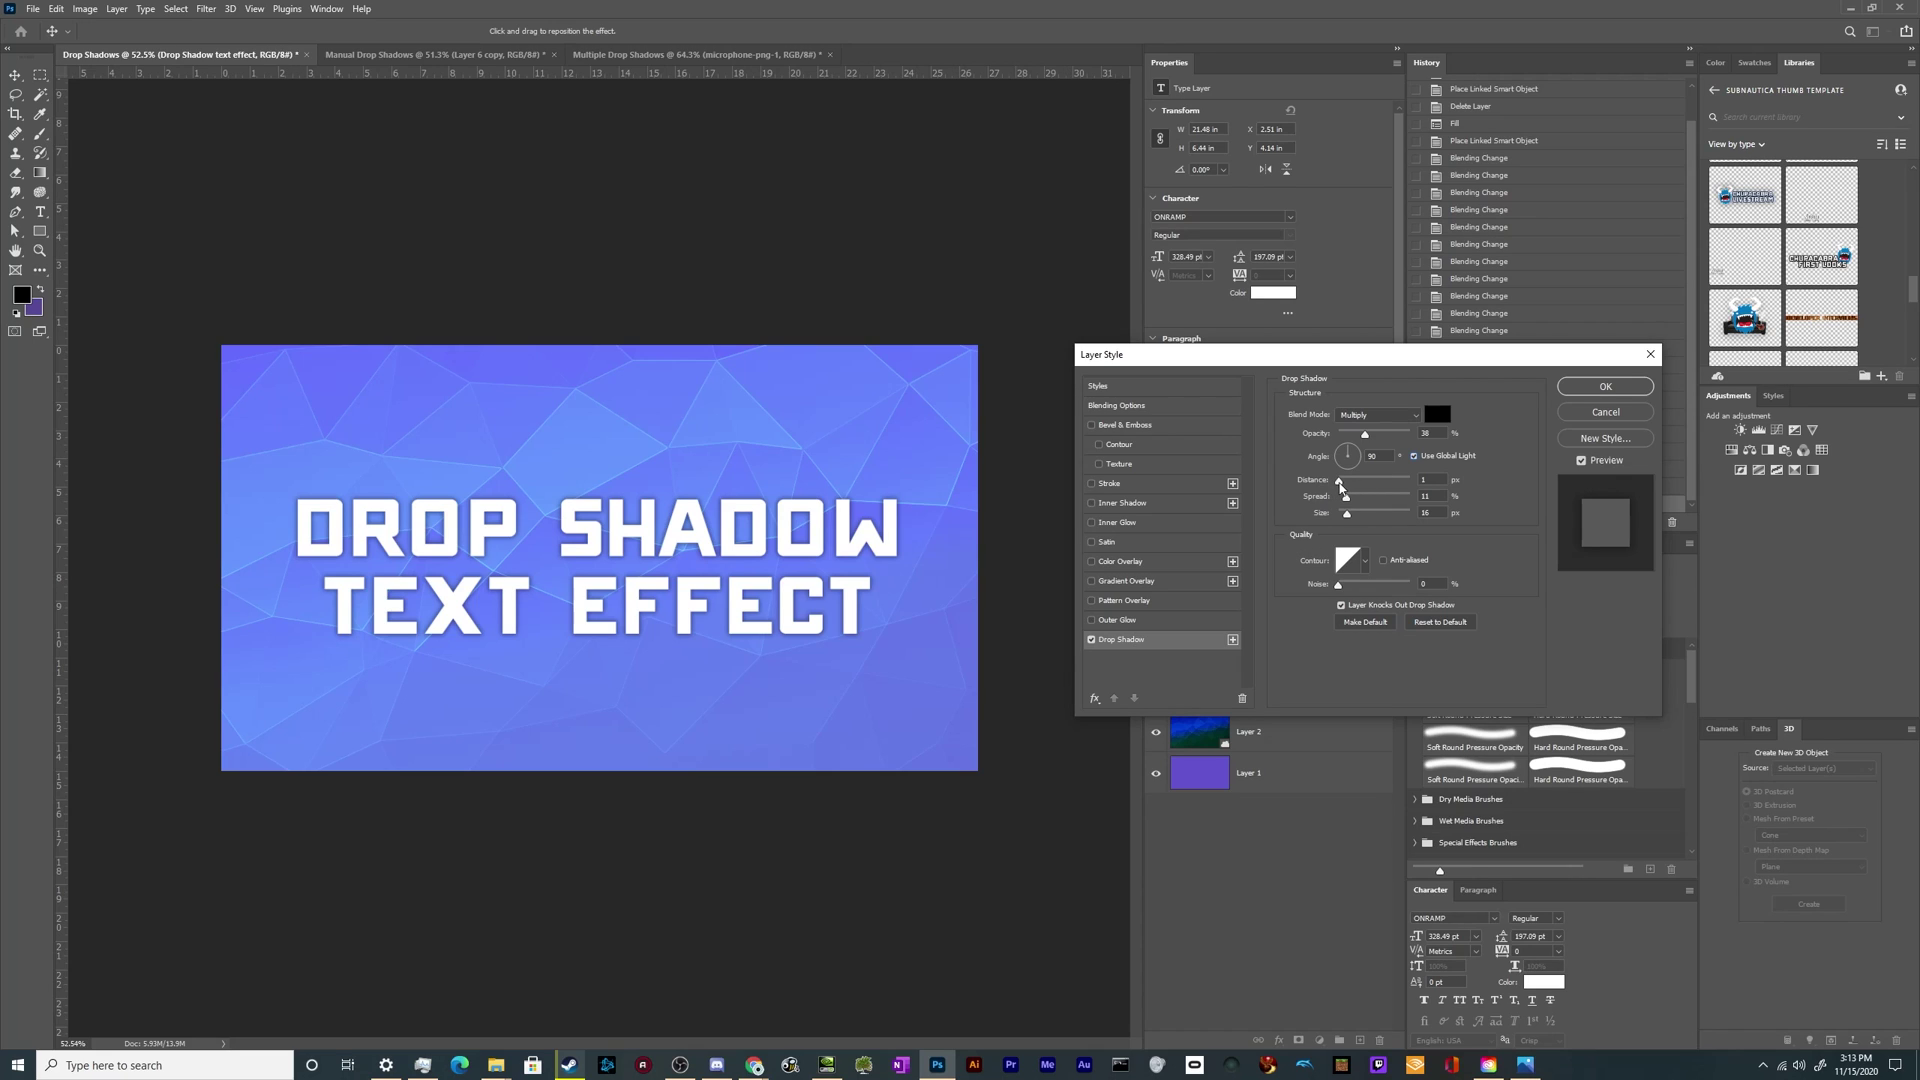
Step: Push the shadow distance to maximum, then bring it back to 10 px and soften it to 13 px size
drag(1339, 481, 1338, 520)
drag(863, 620, 855, 617)
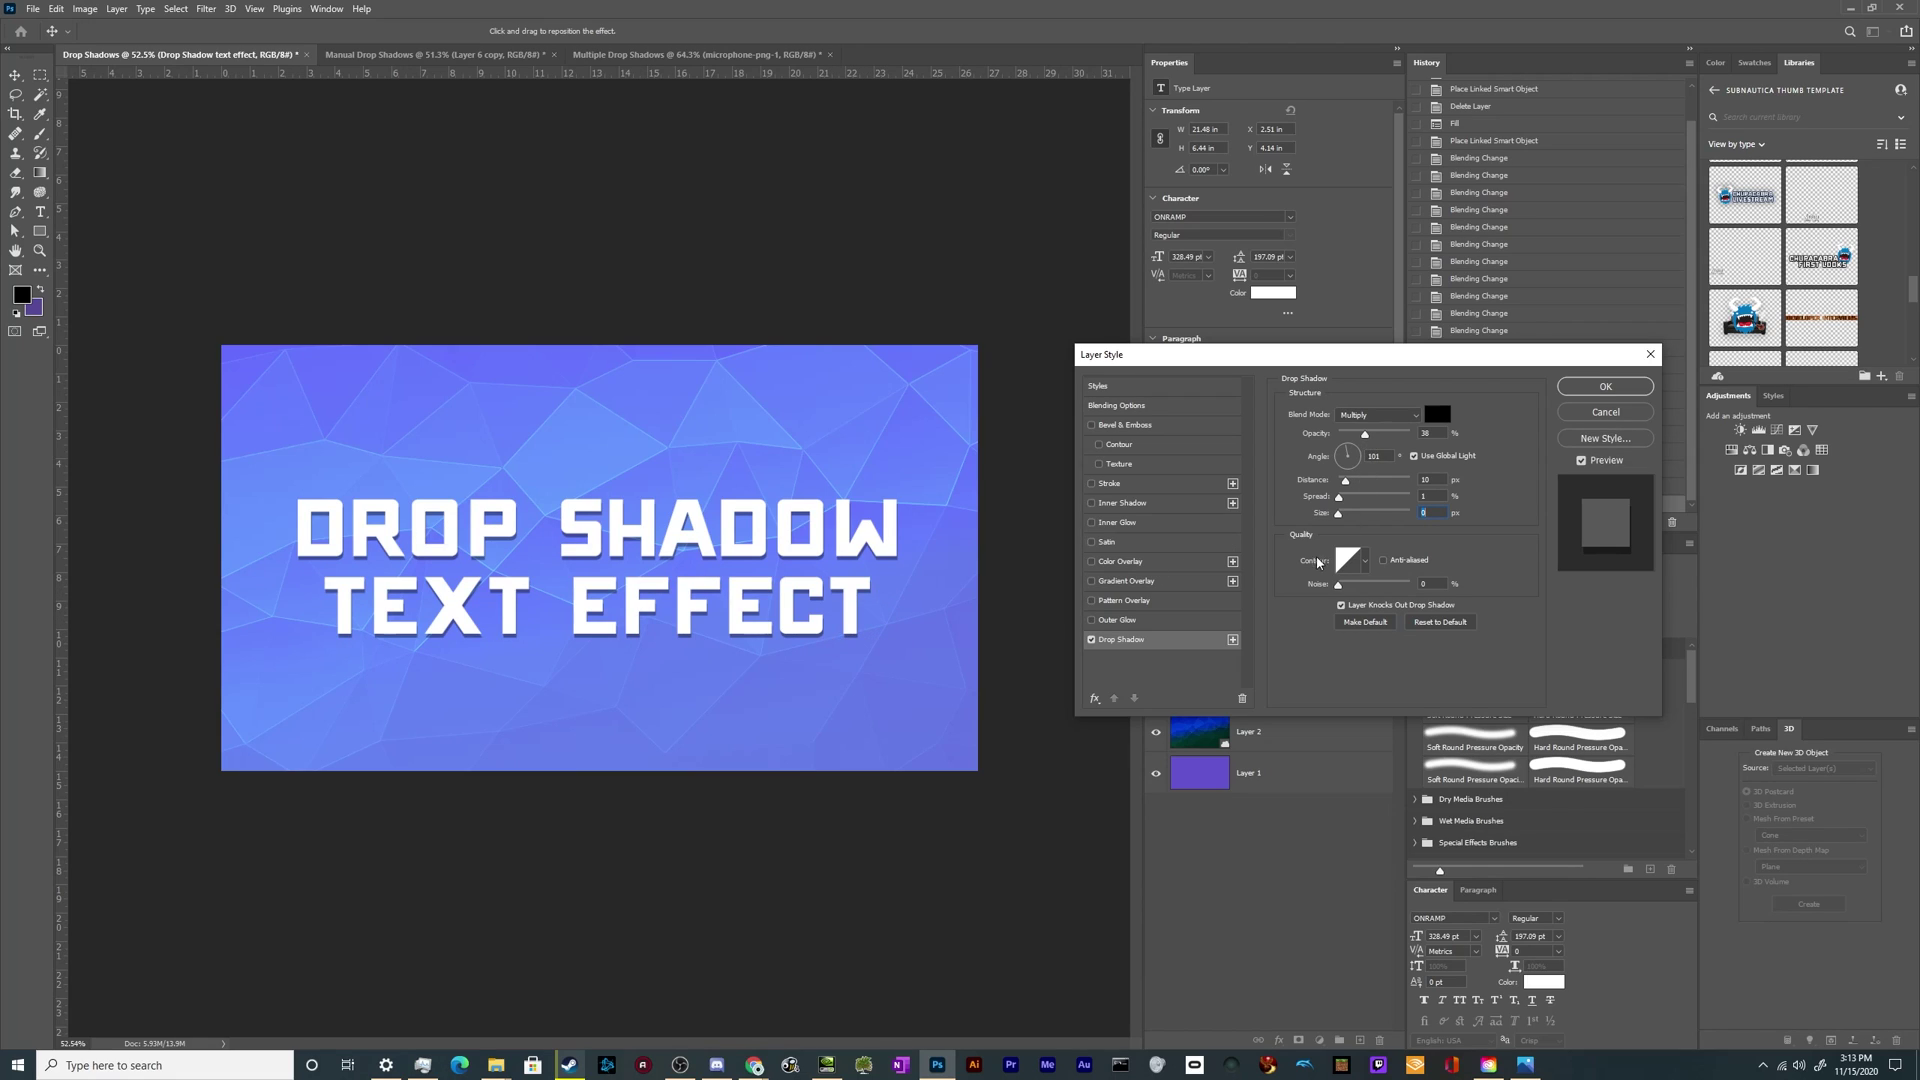
drag(1342, 518, 1349, 518)
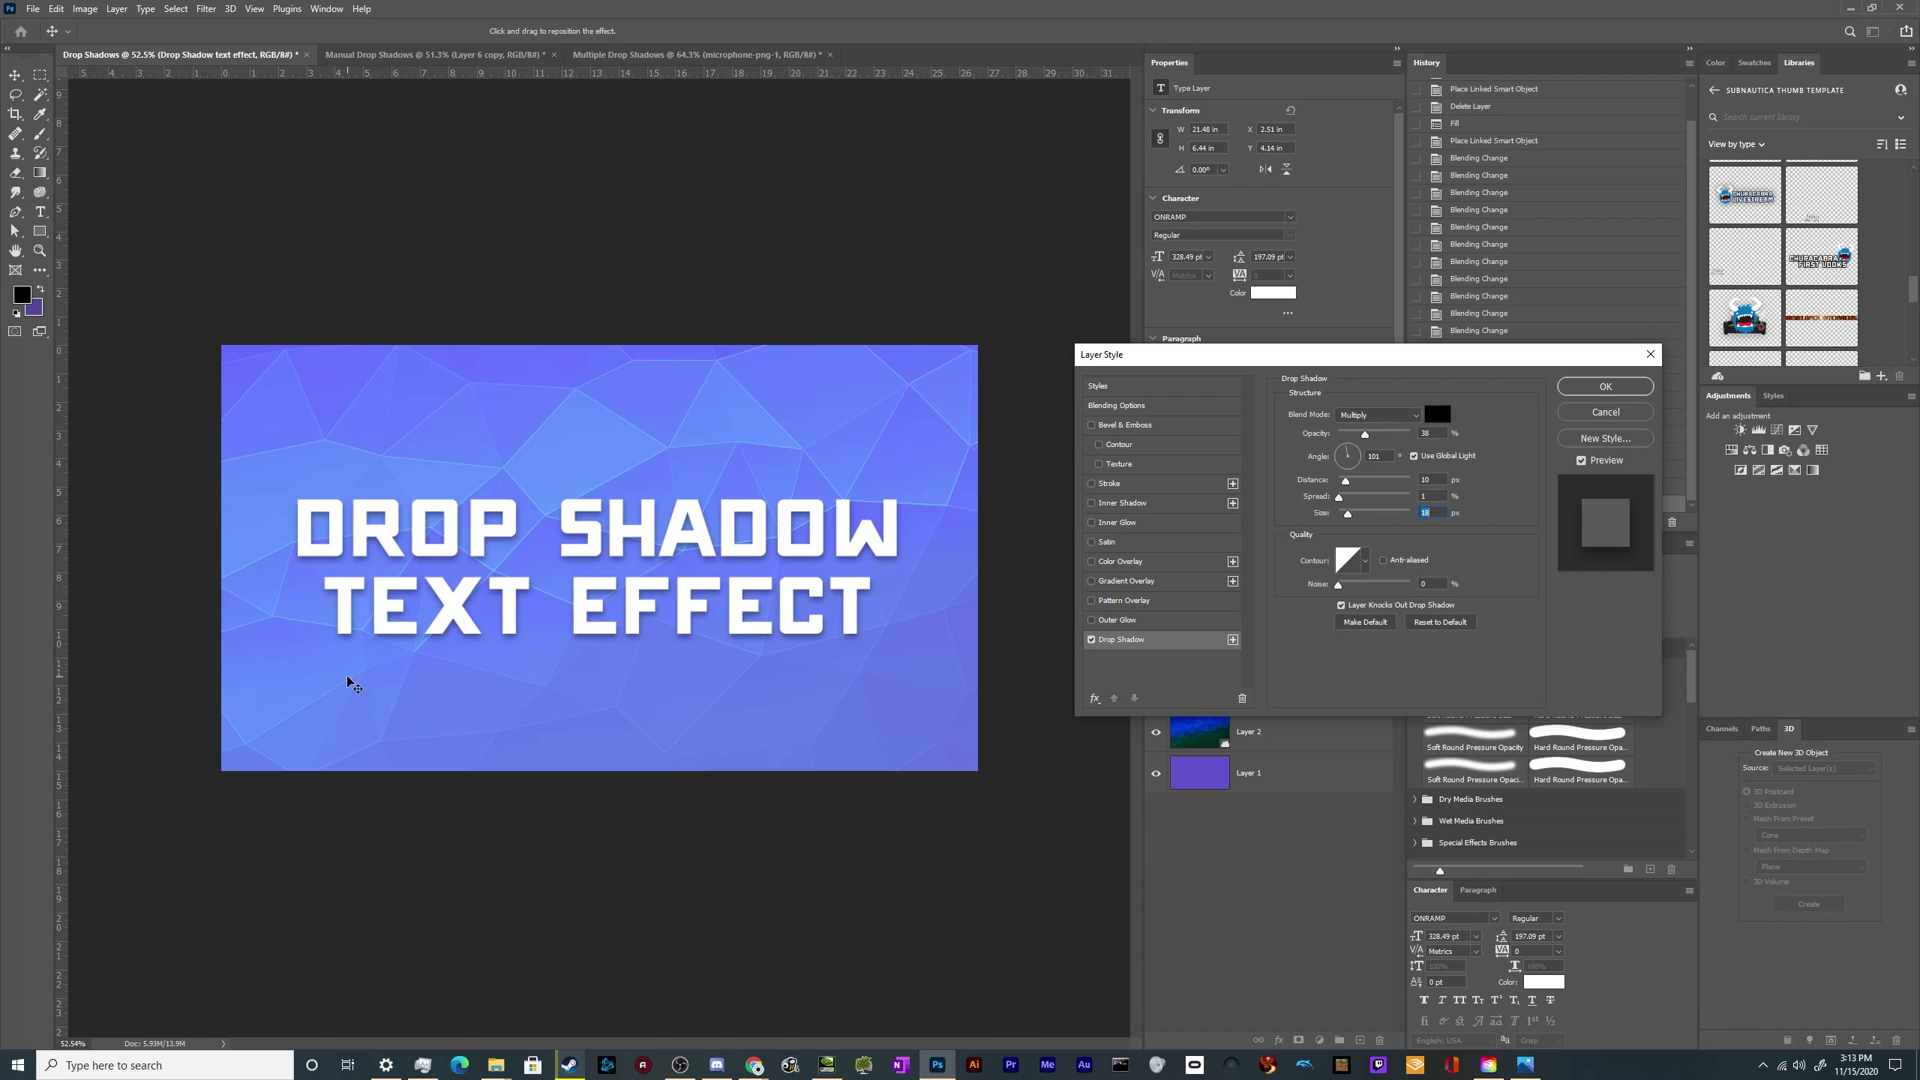
Step: Try a Stroke outline on the title, then remove it again
click(1092, 484)
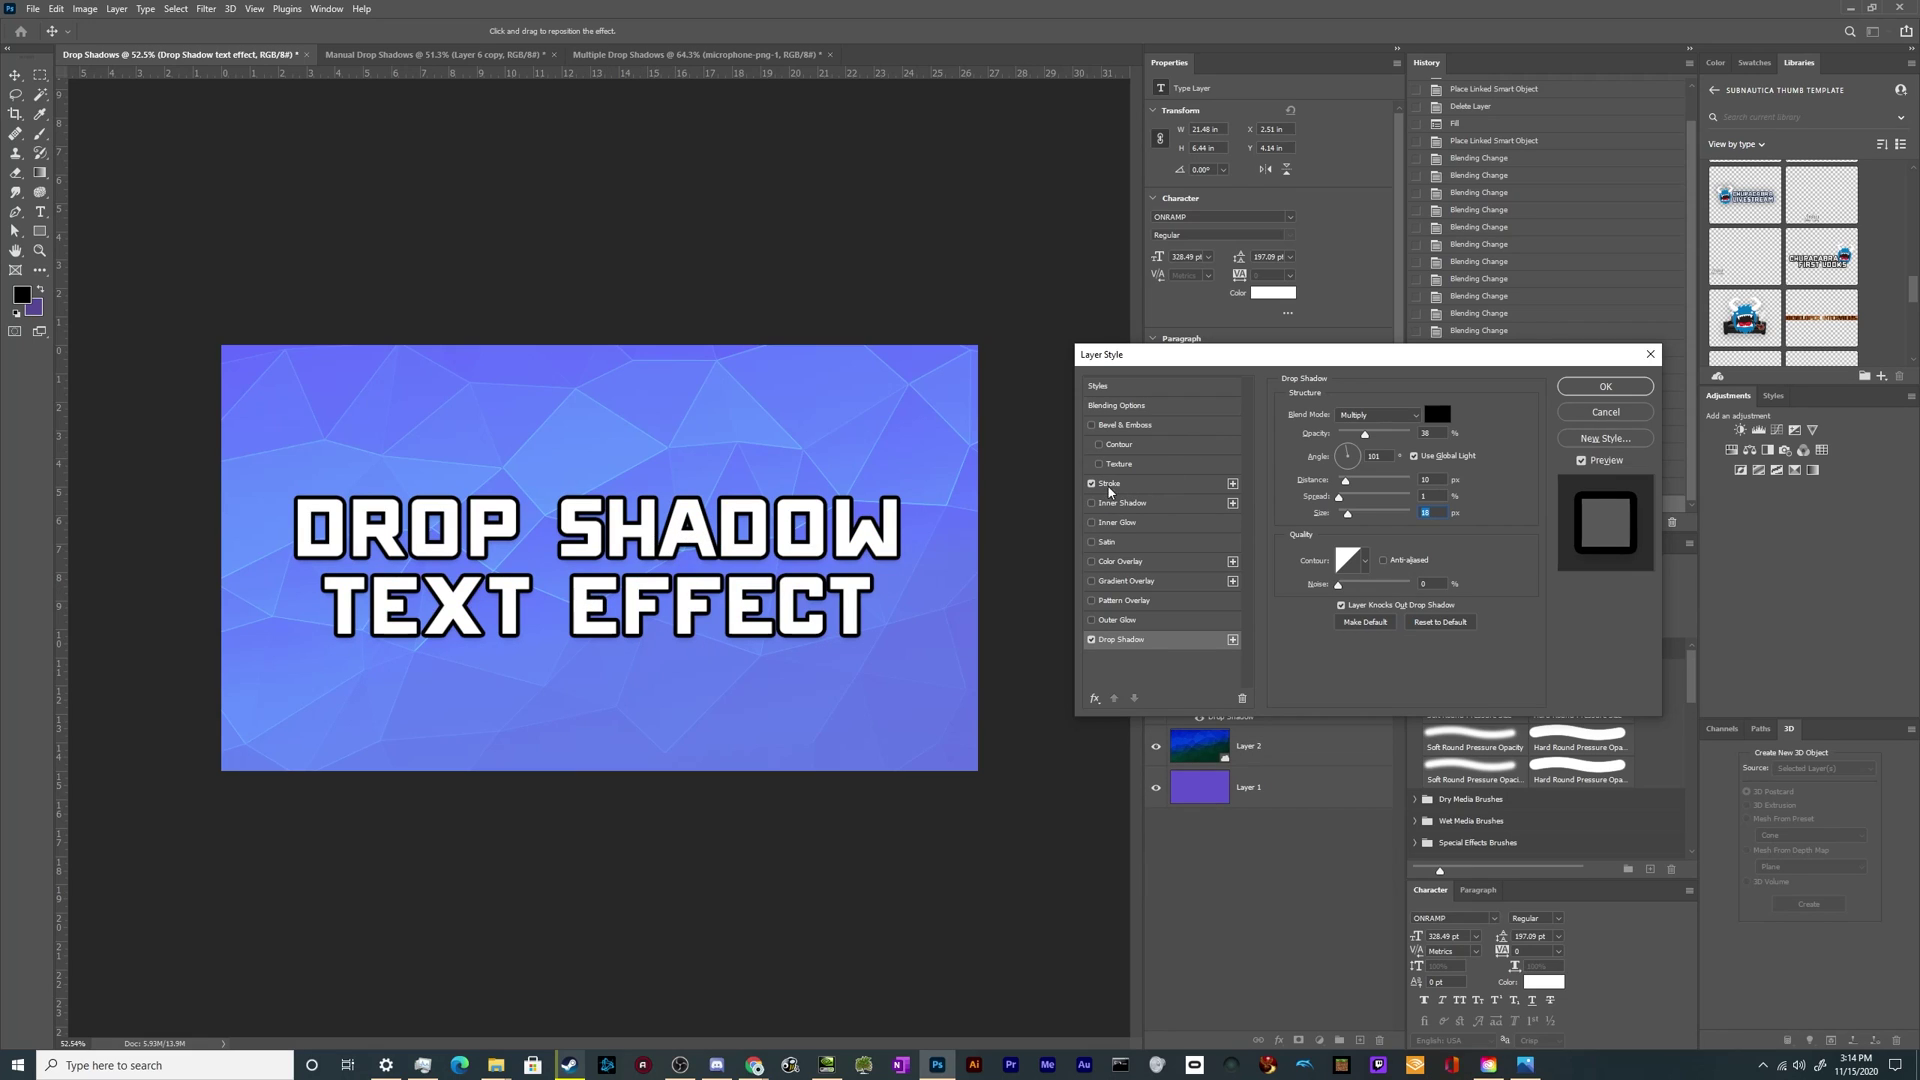
click(1109, 487)
click(1092, 484)
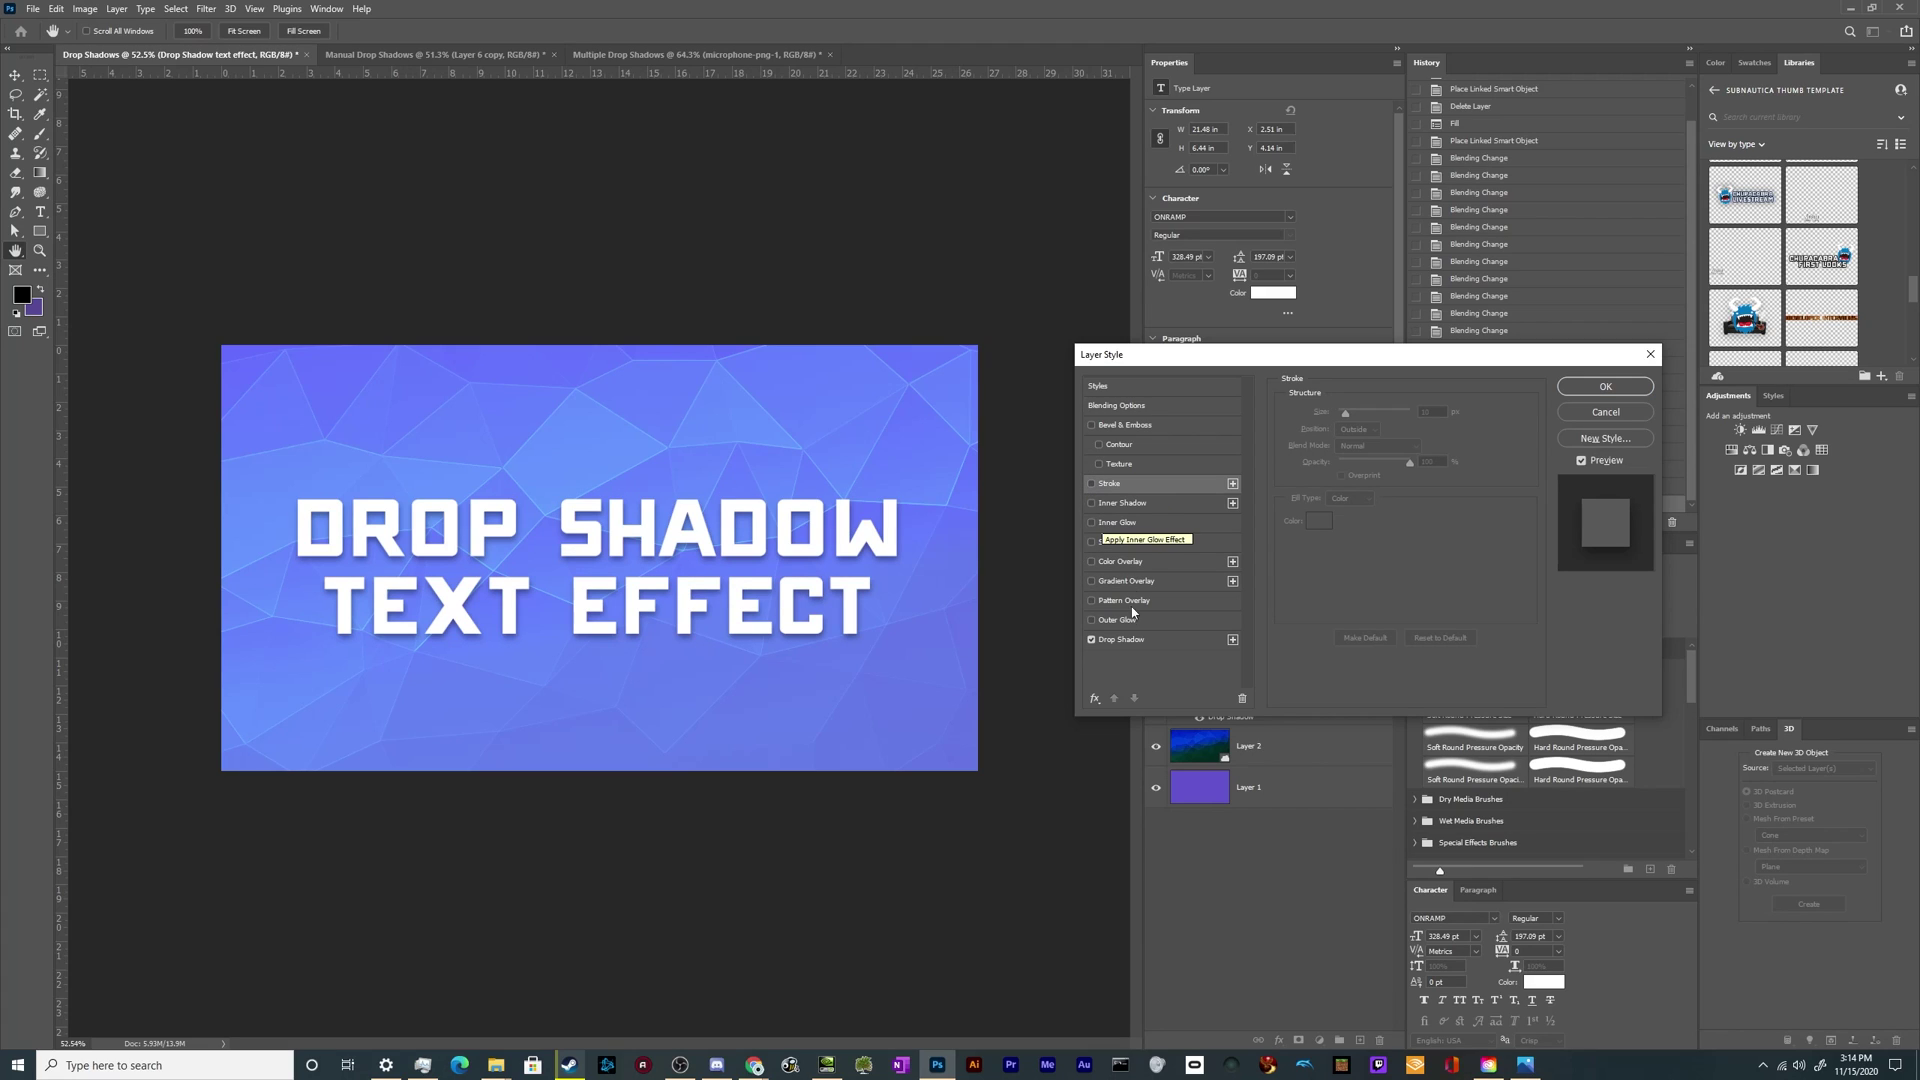
click(1118, 639)
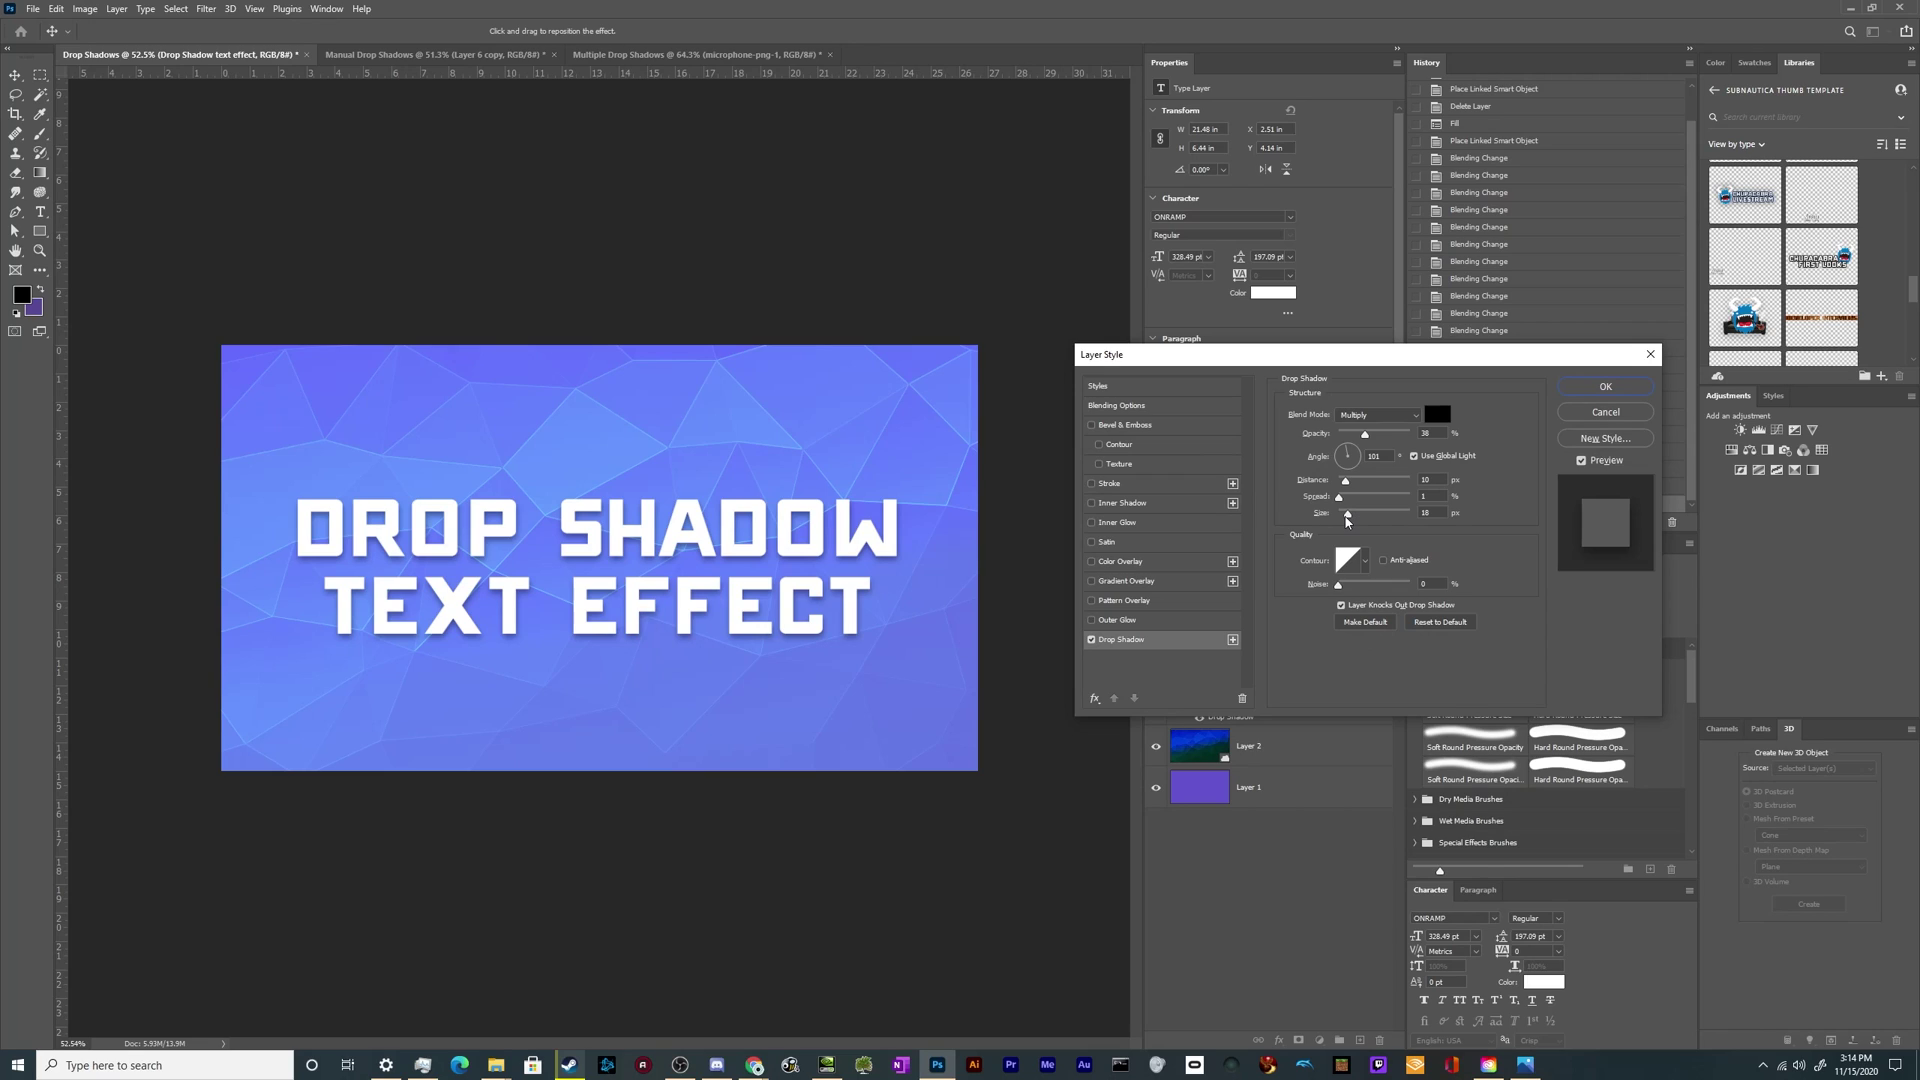
Step: Confirm the drop shadow at 27 px size and 70% opacity, then show the sneaker document
drag(1349, 519, 1350, 514)
drag(1365, 434, 1390, 436)
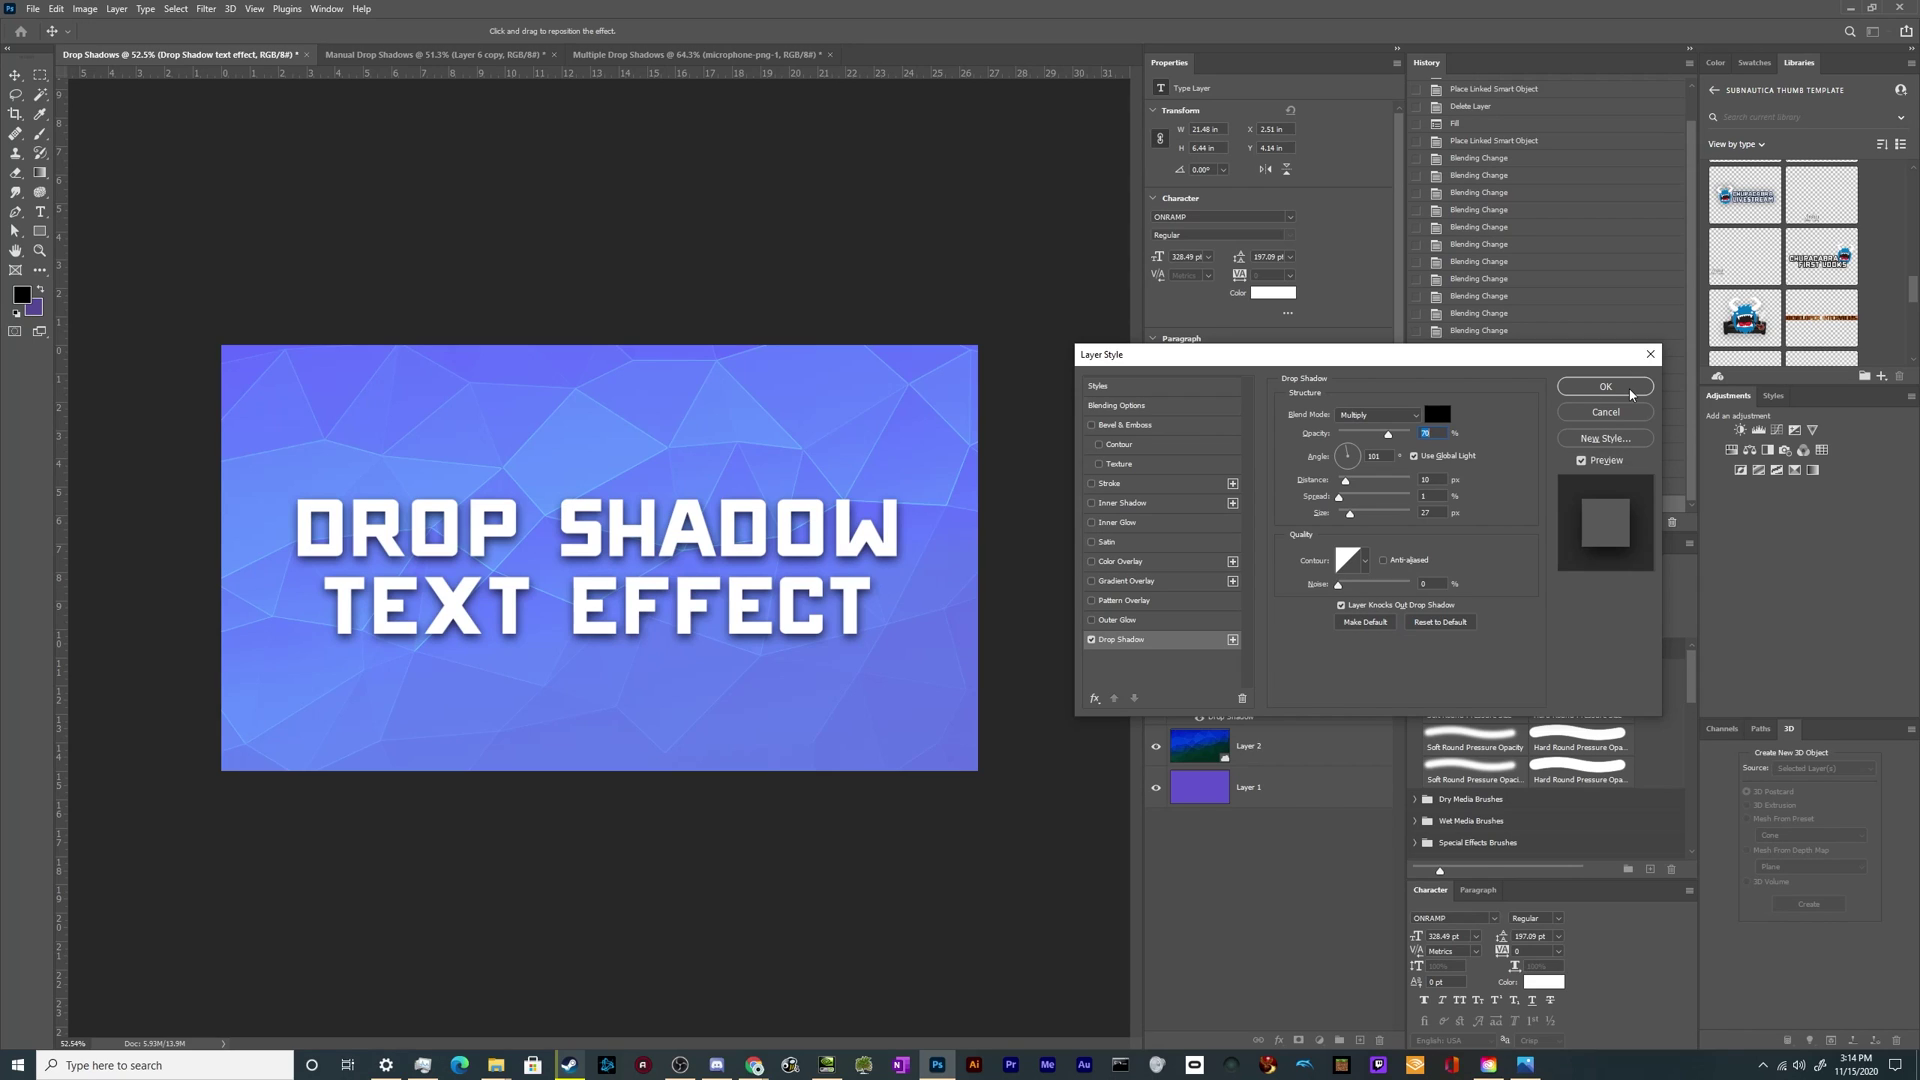
click(1628, 389)
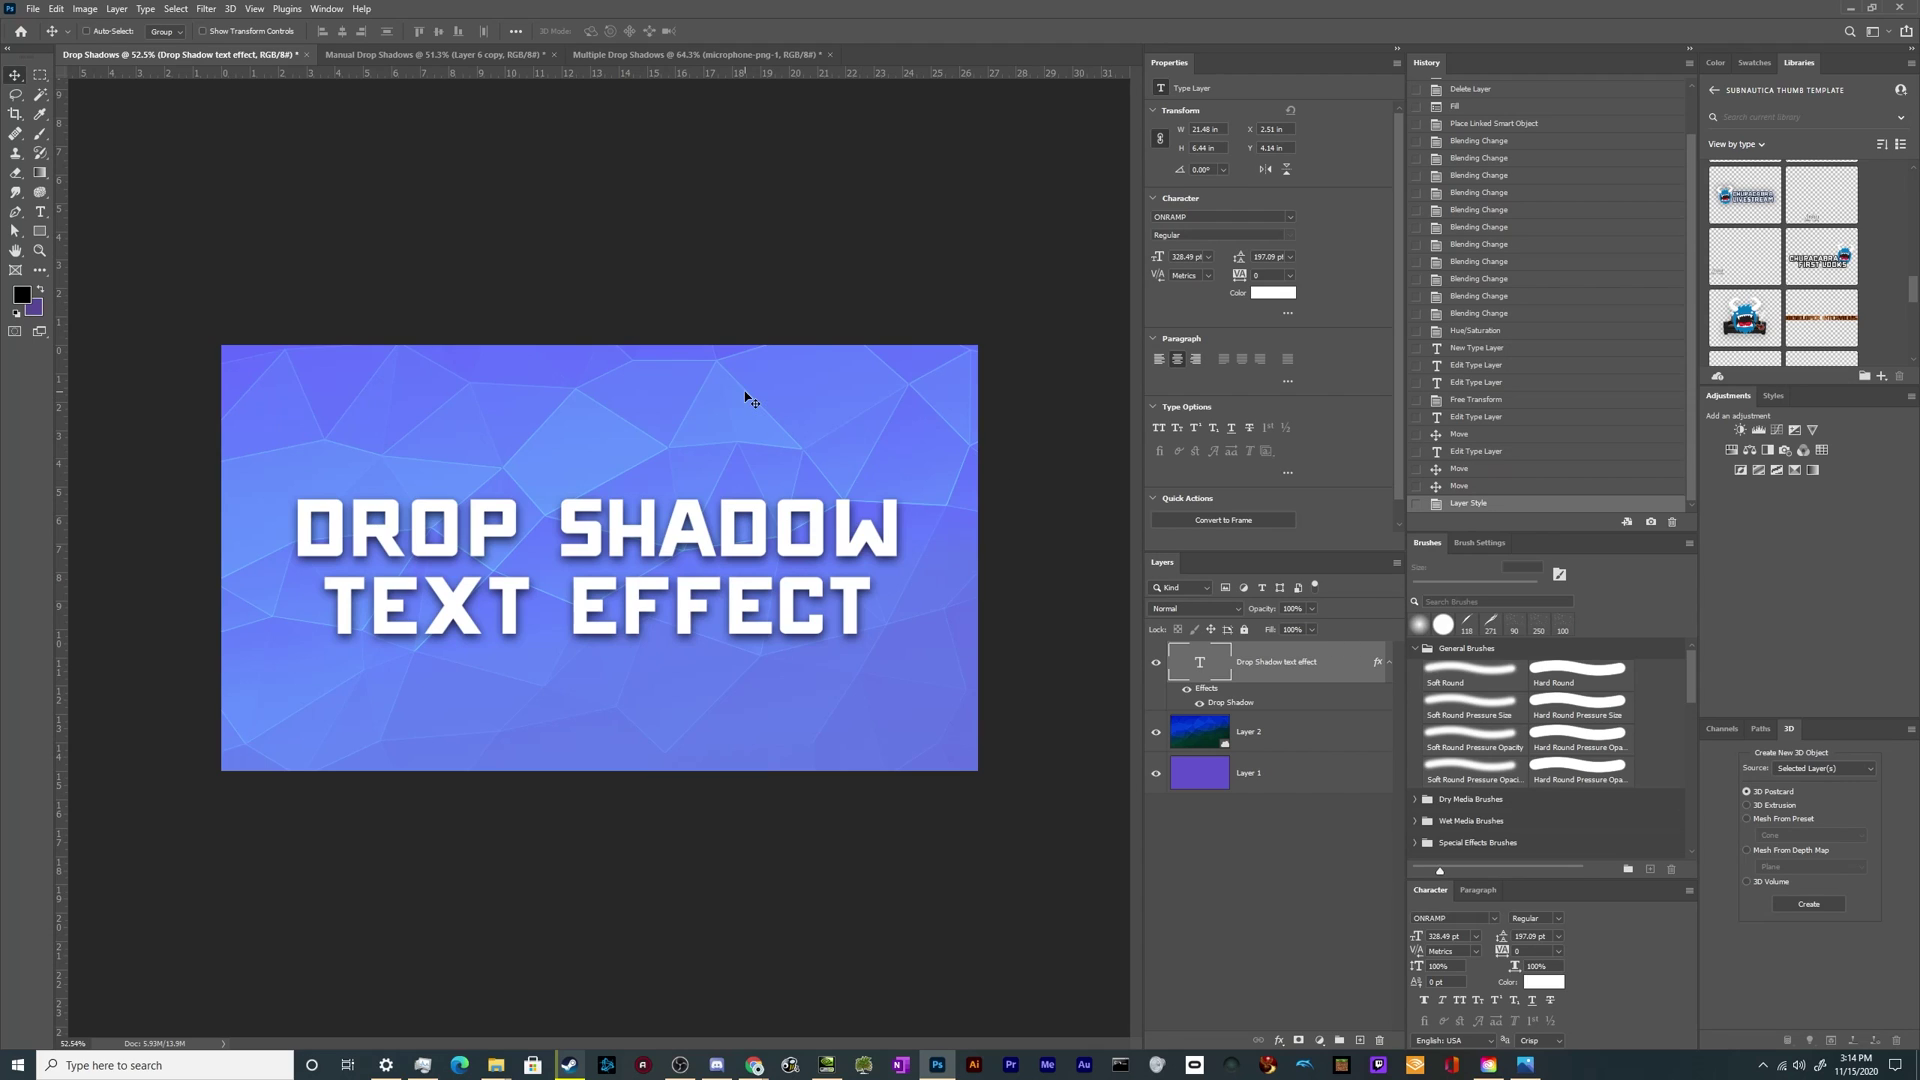
click(452, 54)
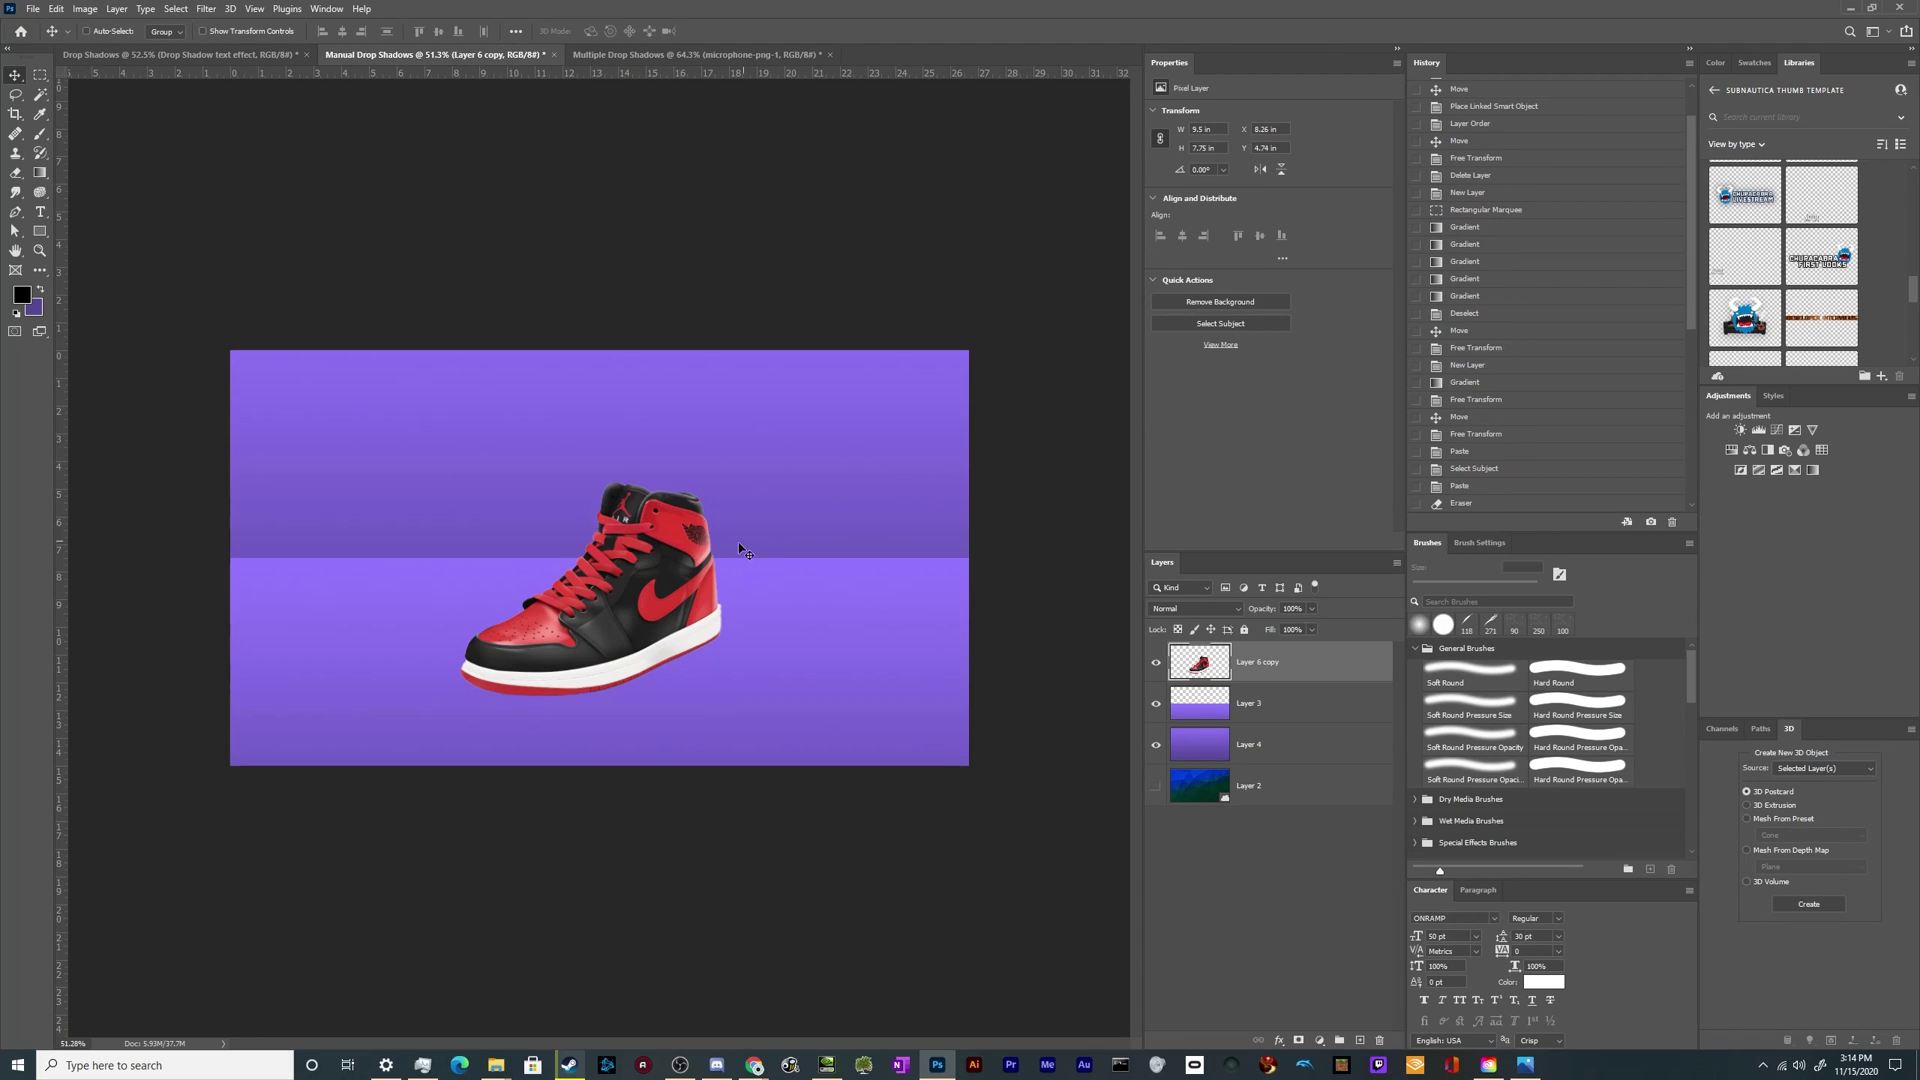
Step: Reposition the sneaker and add a new empty Layer 5 above Layer 3
drag(619, 608, 603, 580)
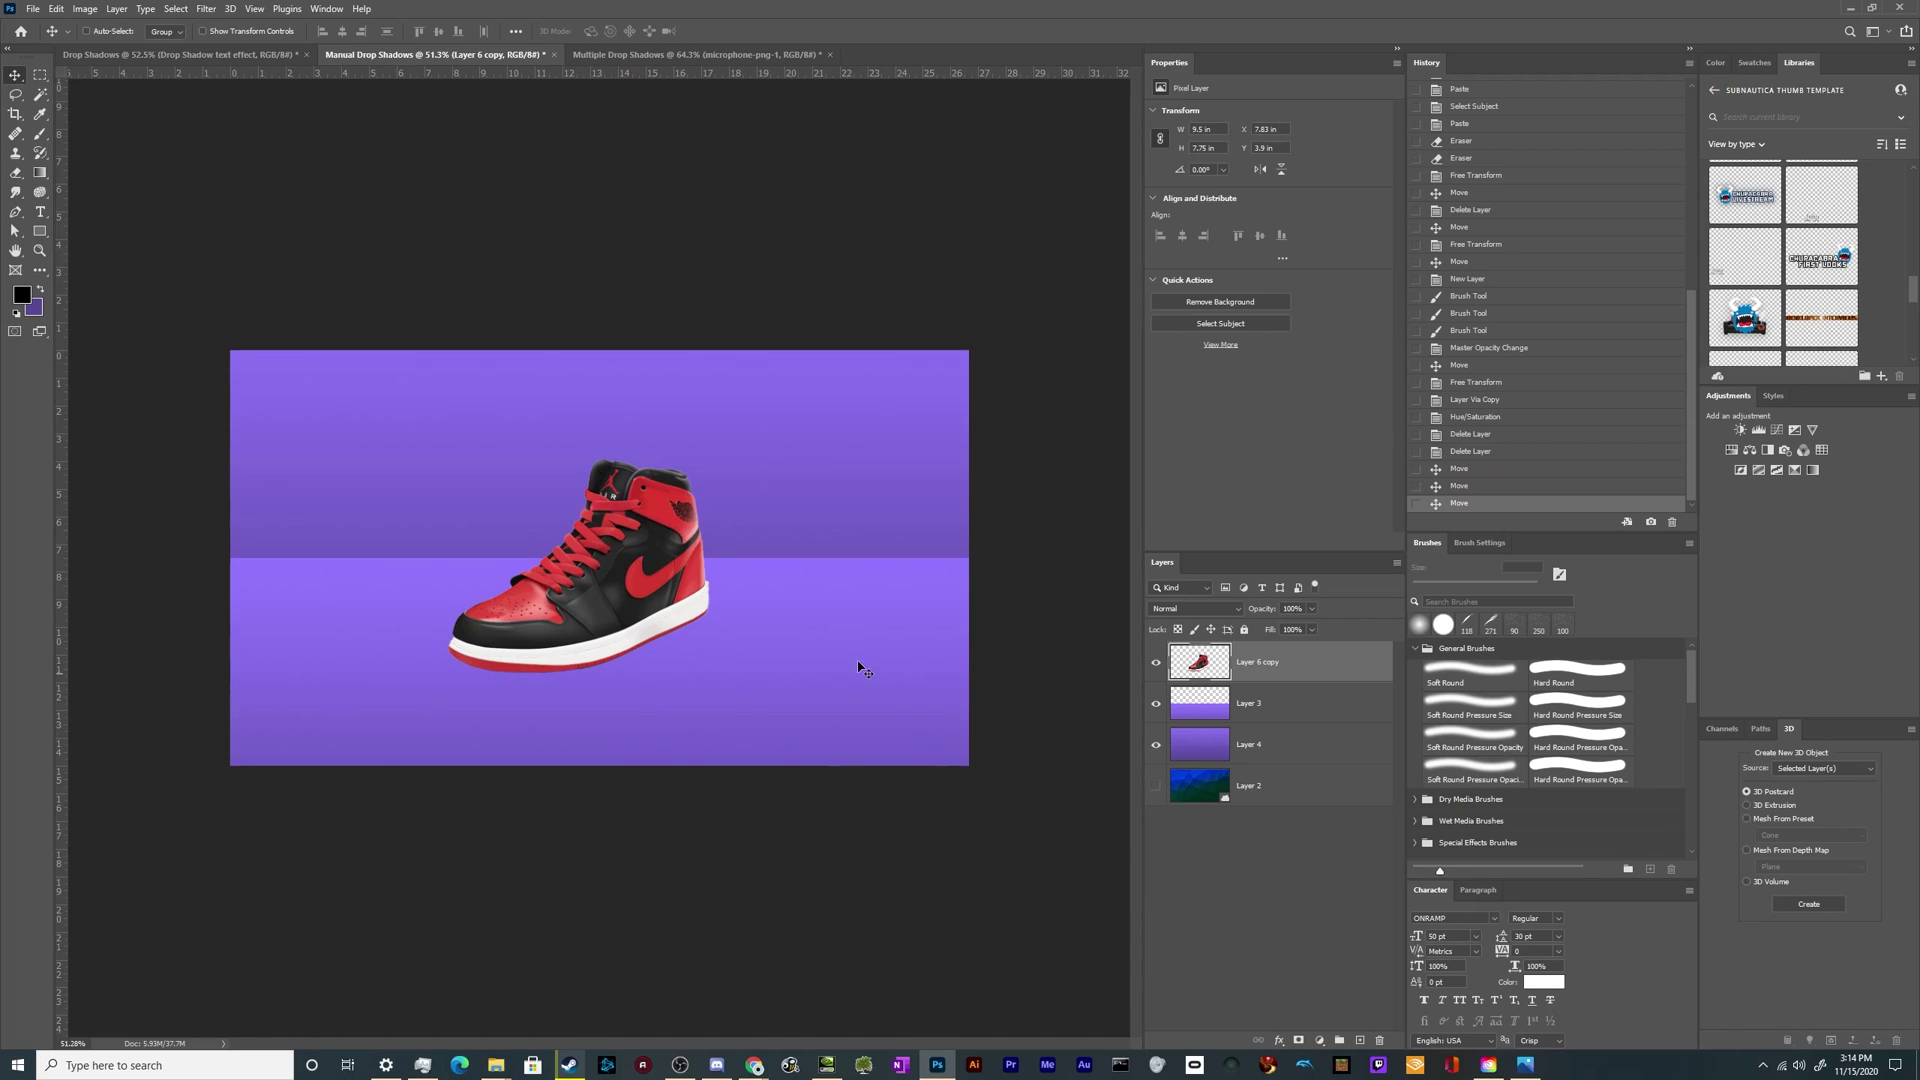
drag(664, 615, 617, 637)
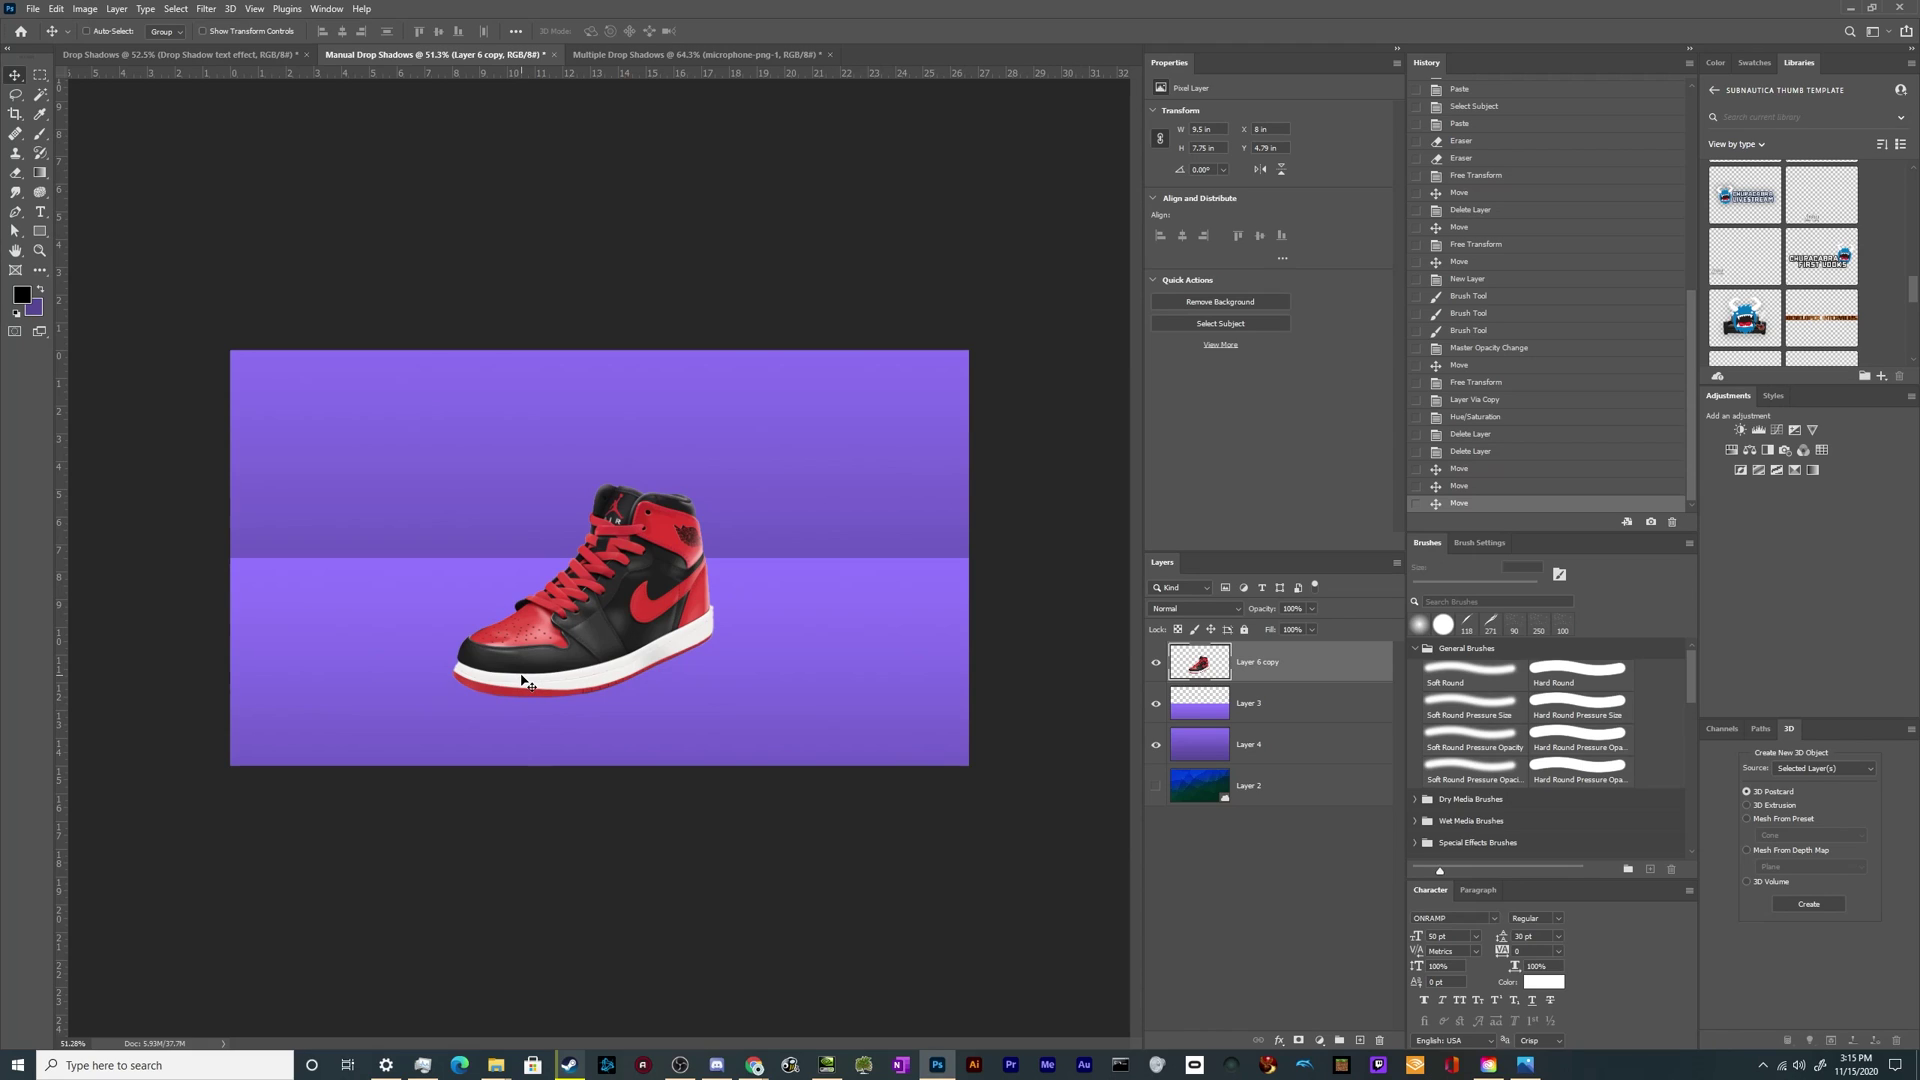
click(1285, 705)
click(1362, 1041)
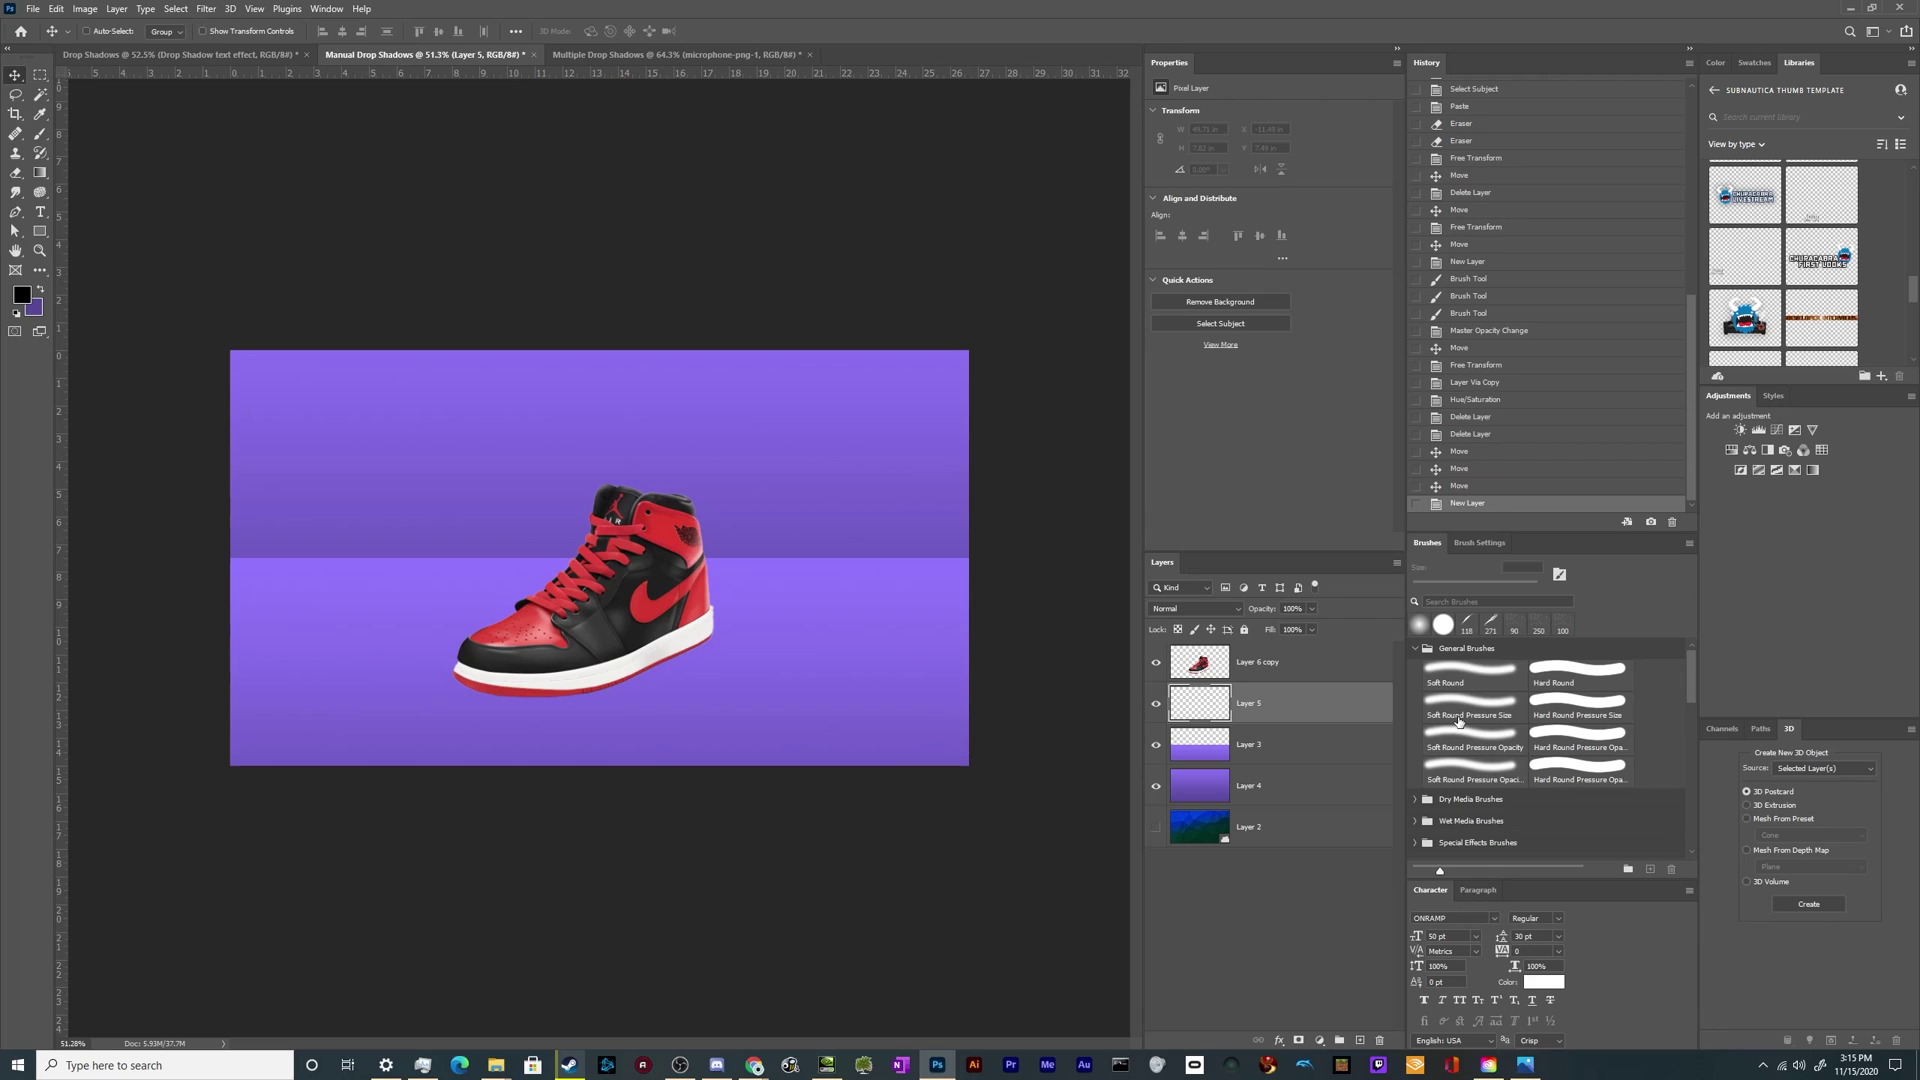
Step: Paint a soft shadow under the sneaker's sole and blur it with a ~30 px Gaussian Blur
click(1474, 670)
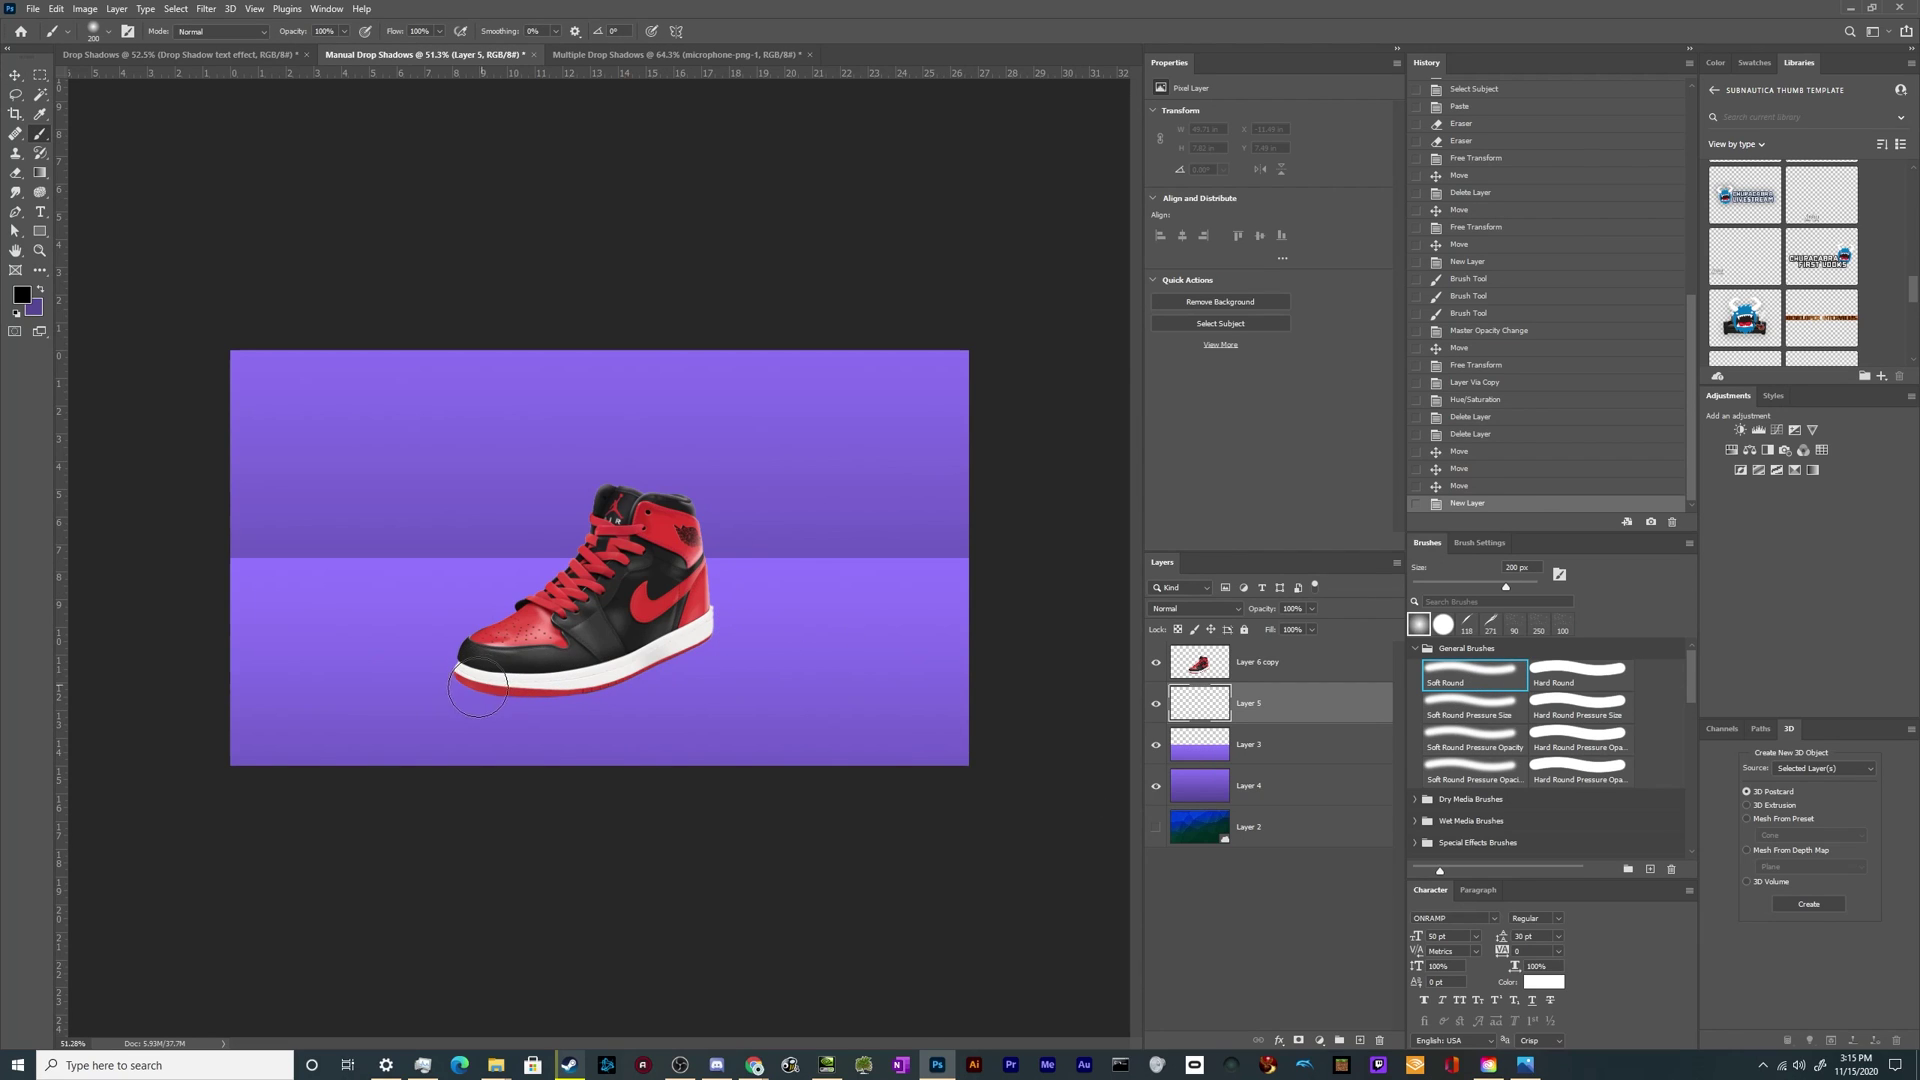
mouse_move(477, 686)
mouse_down()
mouse_move(535, 702)
mouse_move(703, 636)
mouse_up()
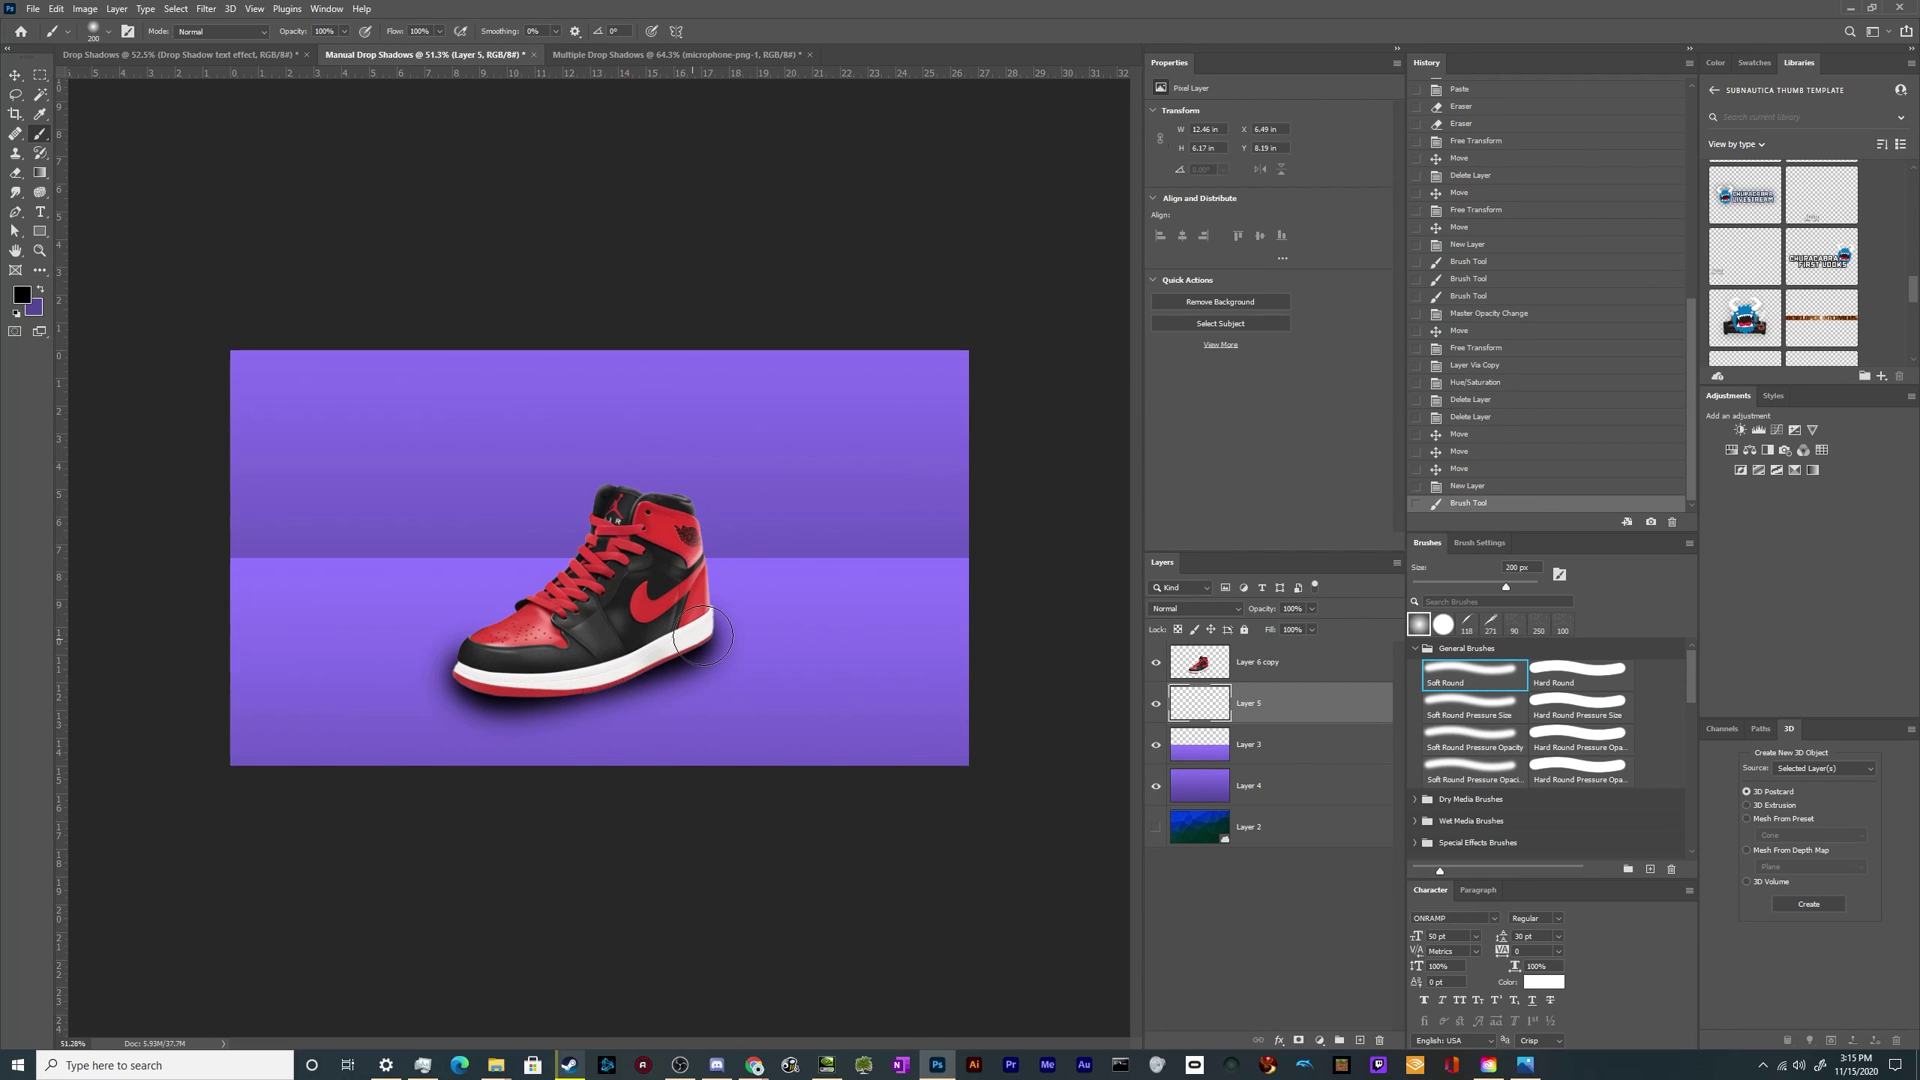
click(176, 9)
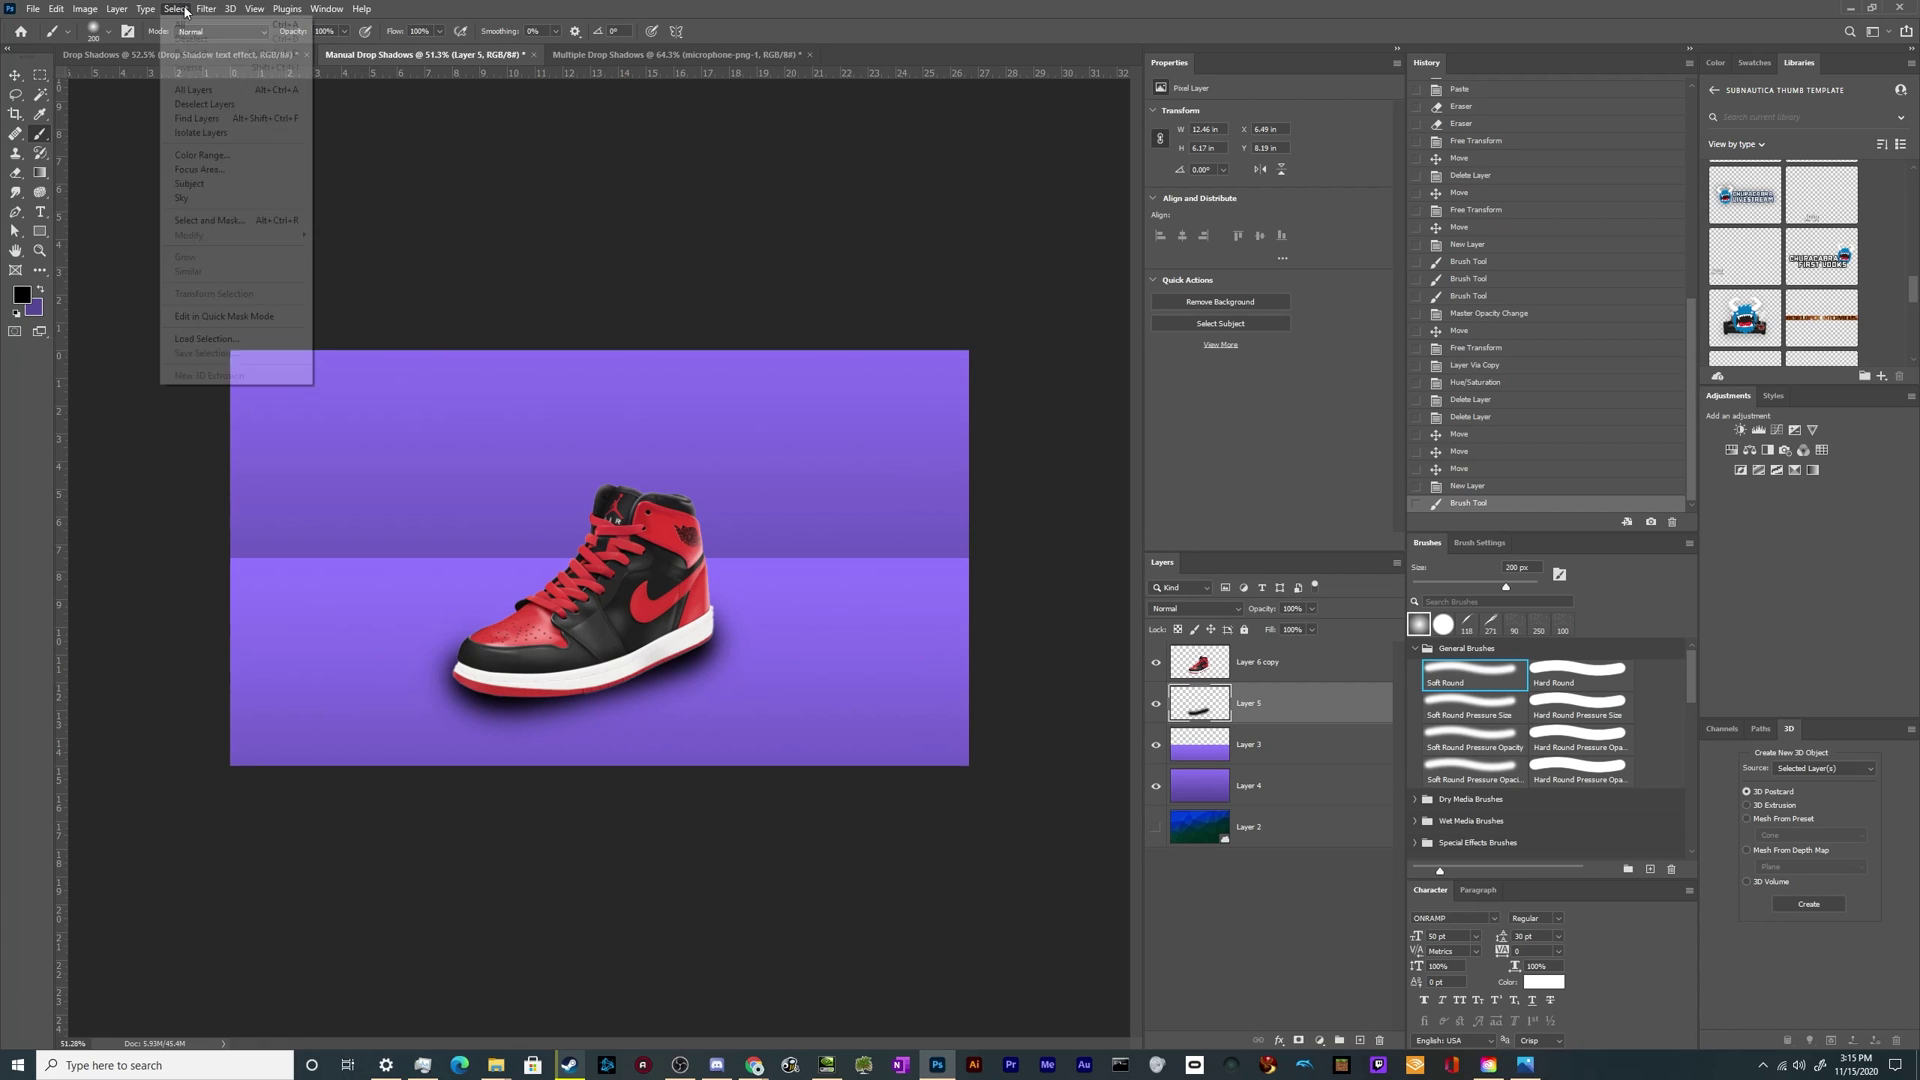
mouse_move(206, 9)
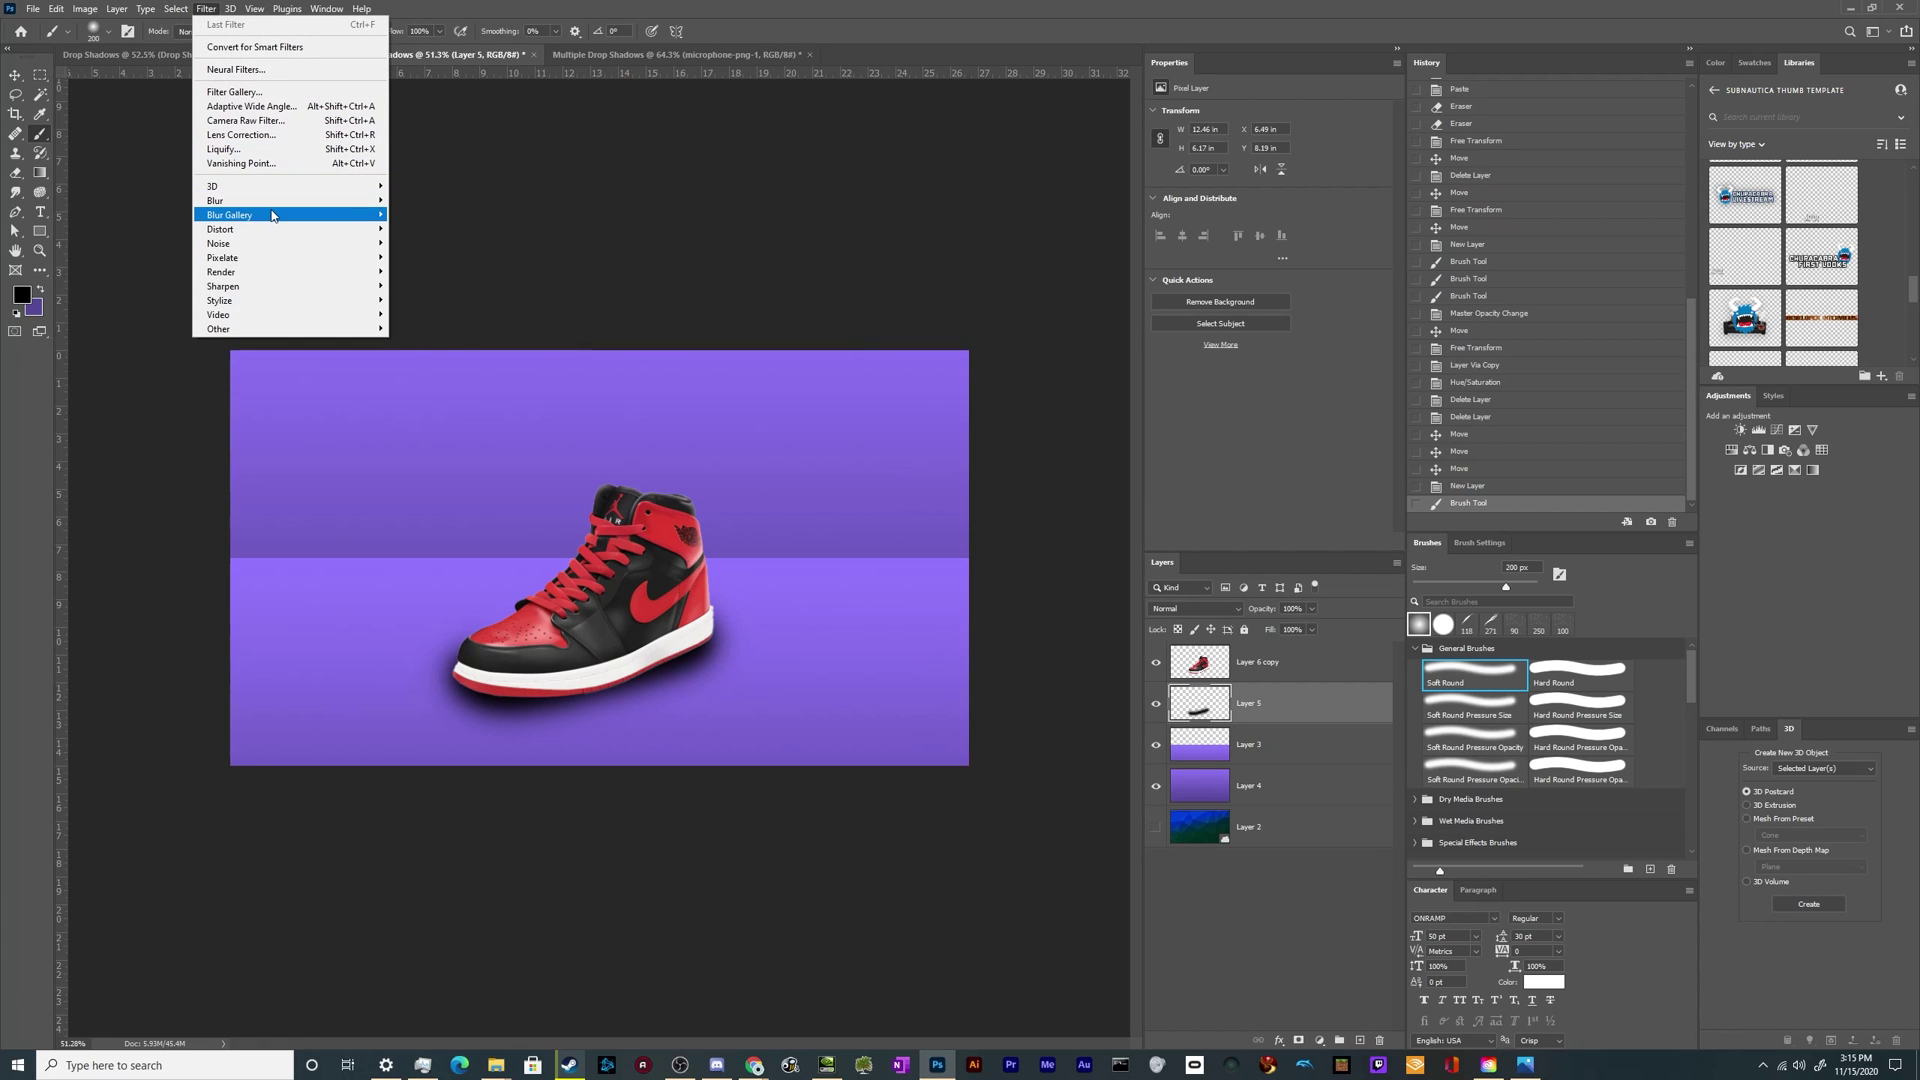
mouse_move(278, 202)
click(429, 257)
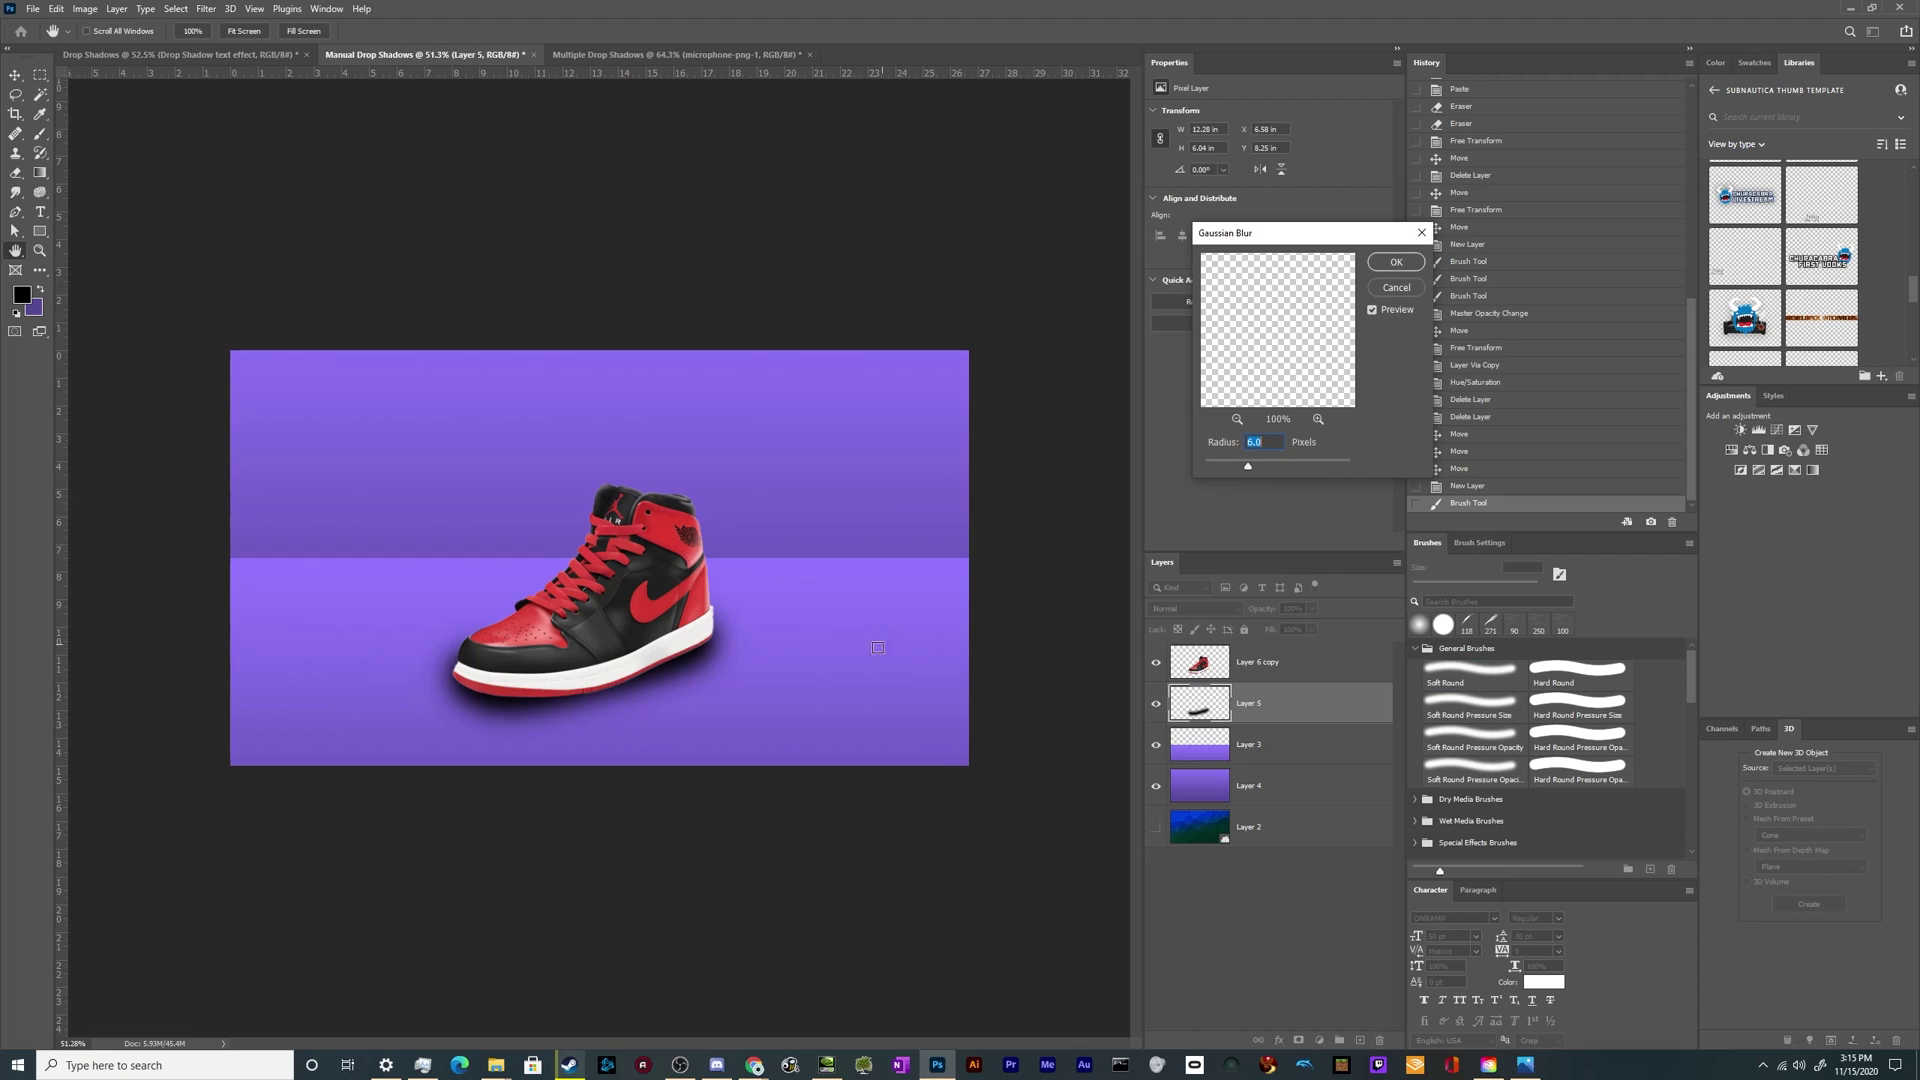
drag(1293, 468, 1275, 468)
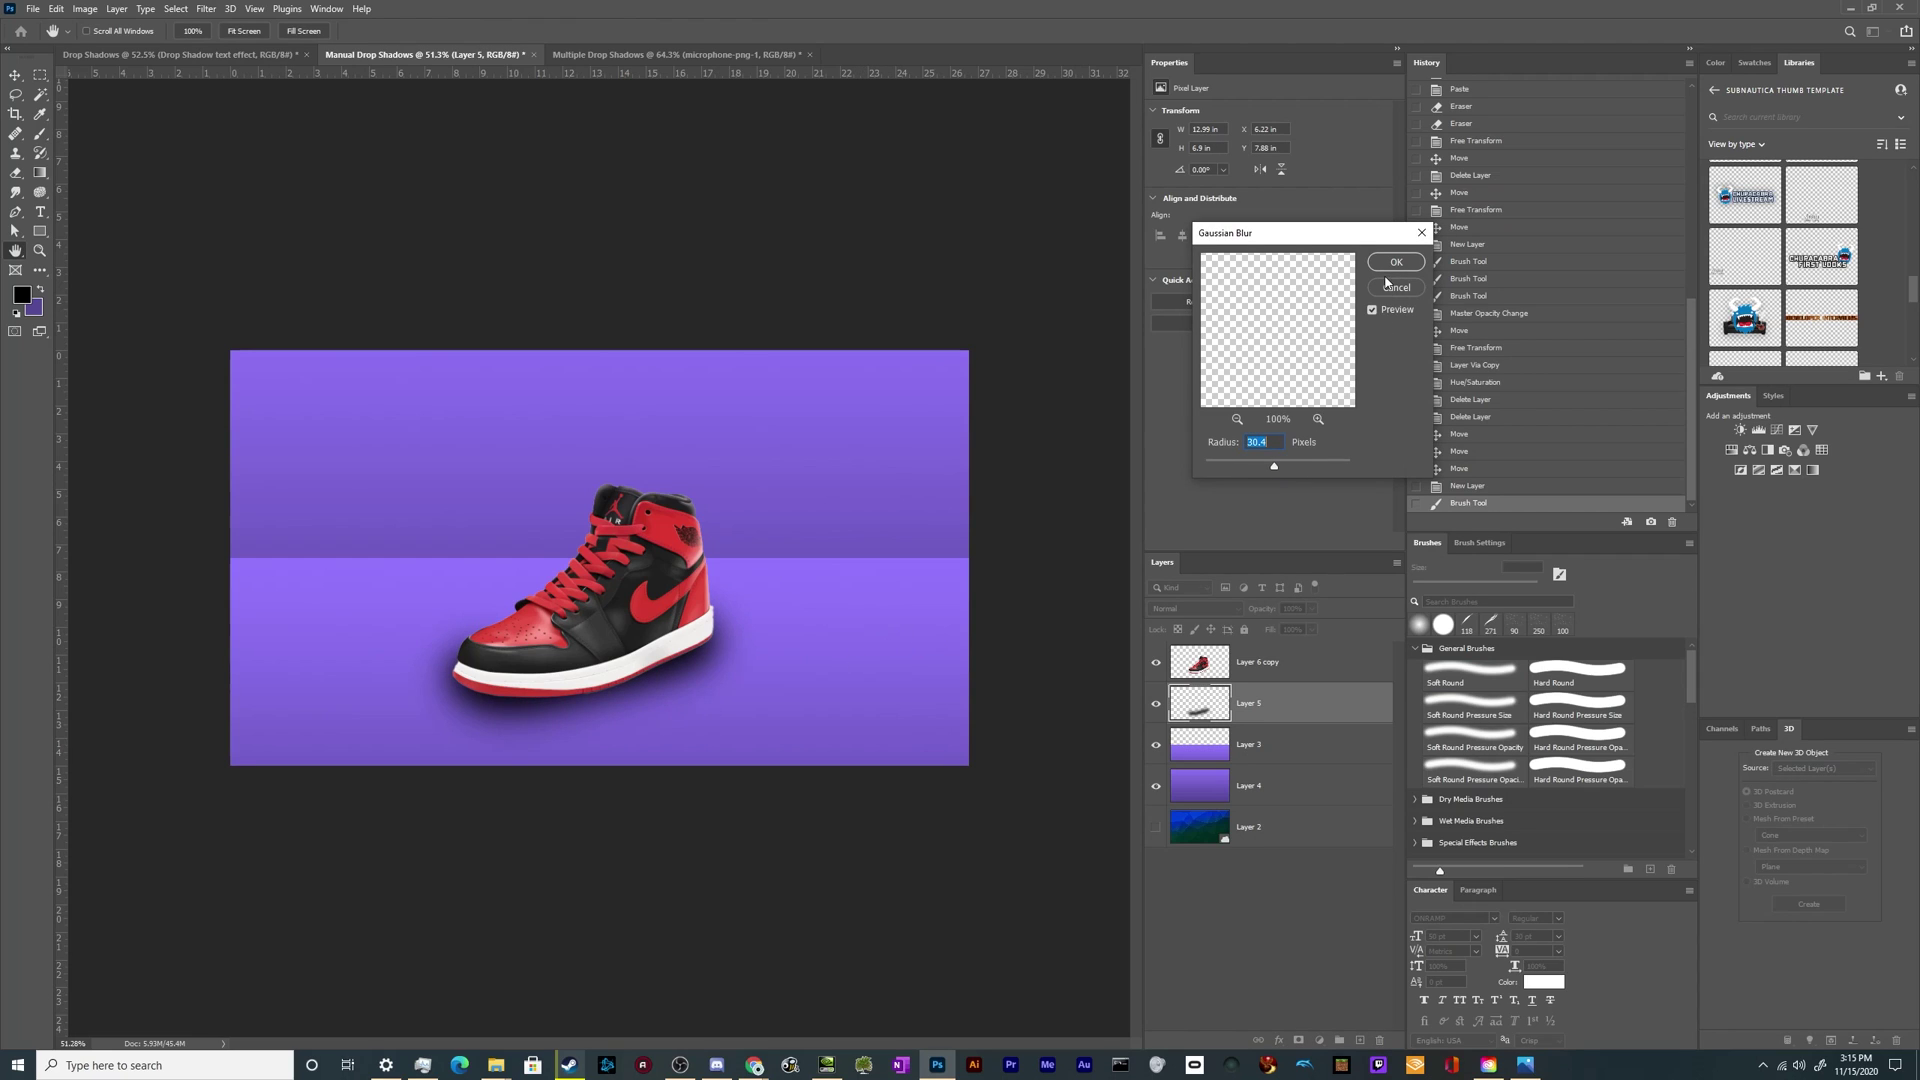
click(1396, 262)
Step: Stretch the shadow wider, tilt it slightly, and lower its layer opacity to 40%
key(b)
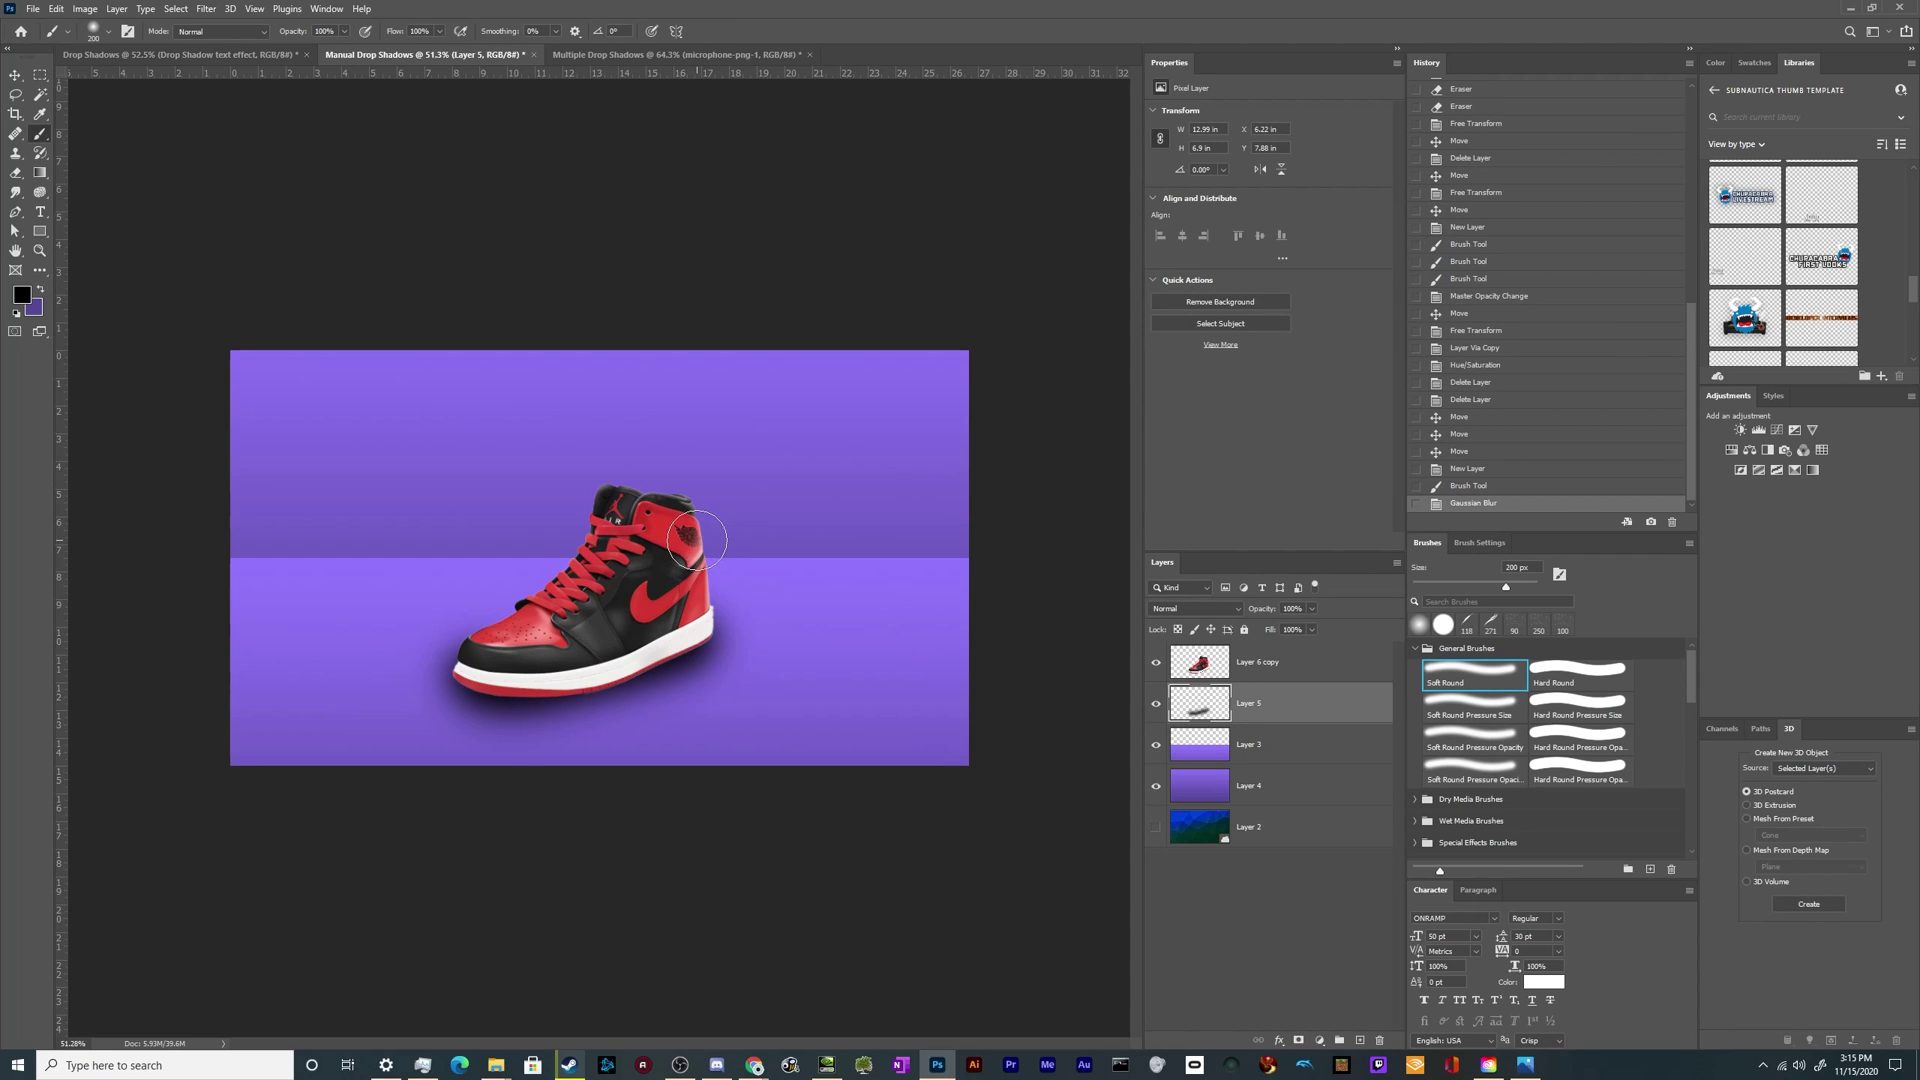
key(ctrl+t)
drag(765, 665, 845, 664)
mouse_move(859, 754)
mouse_down()
mouse_move(886, 722)
mouse_move(757, 703)
mouse_move(861, 716)
mouse_up()
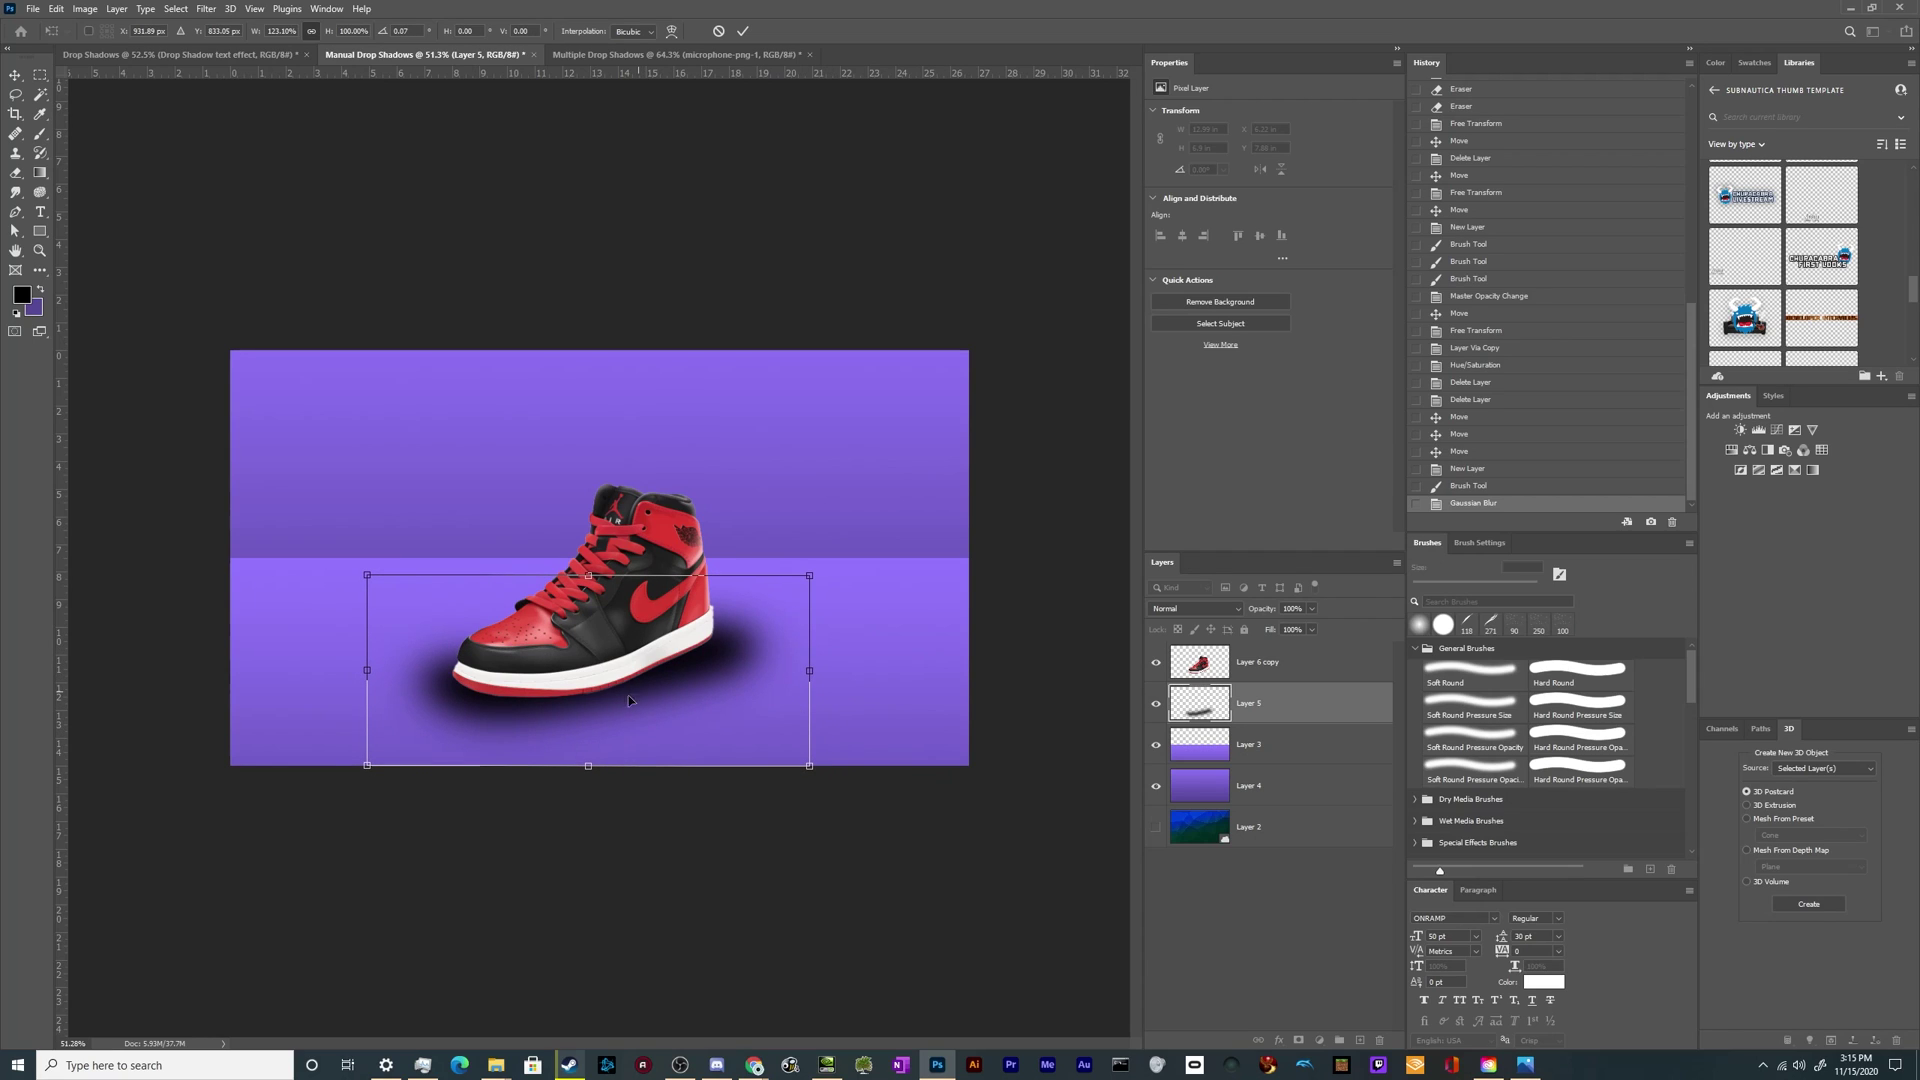
drag(656, 694, 650, 695)
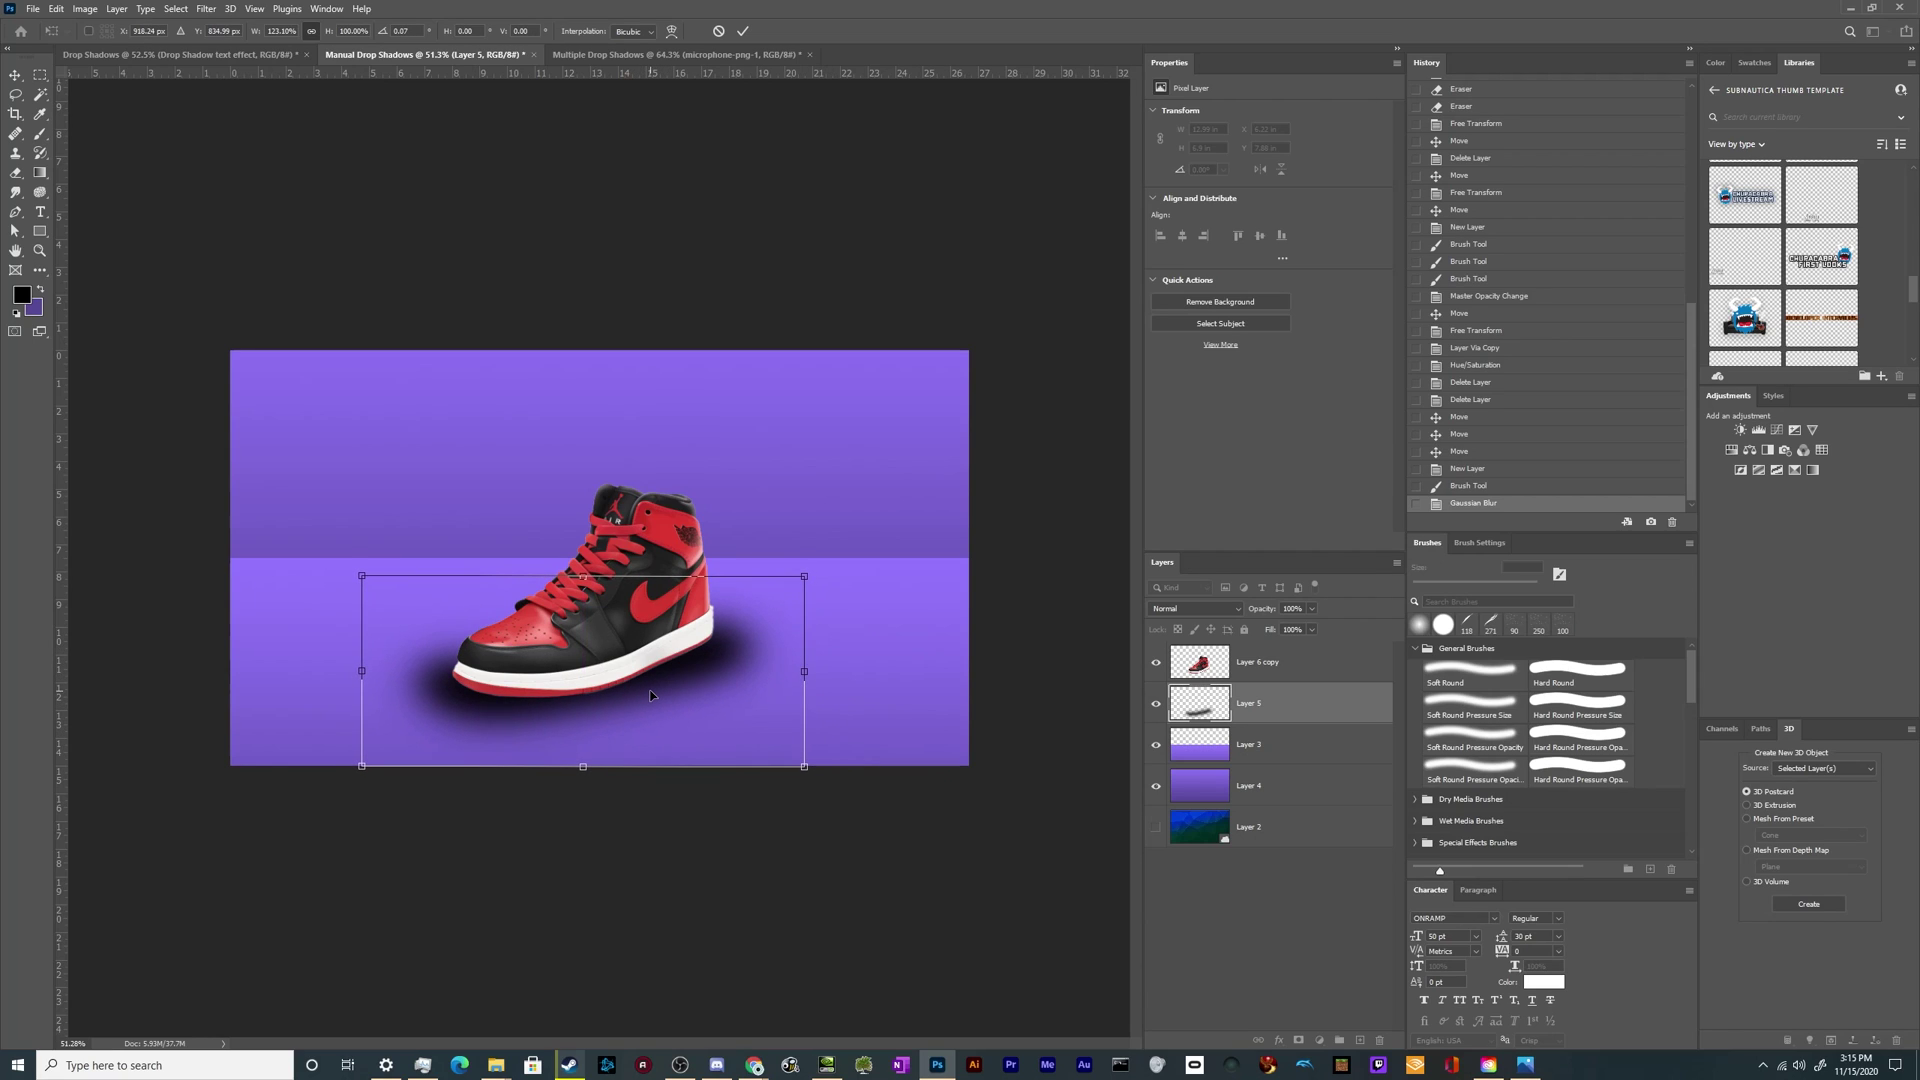
key(b)
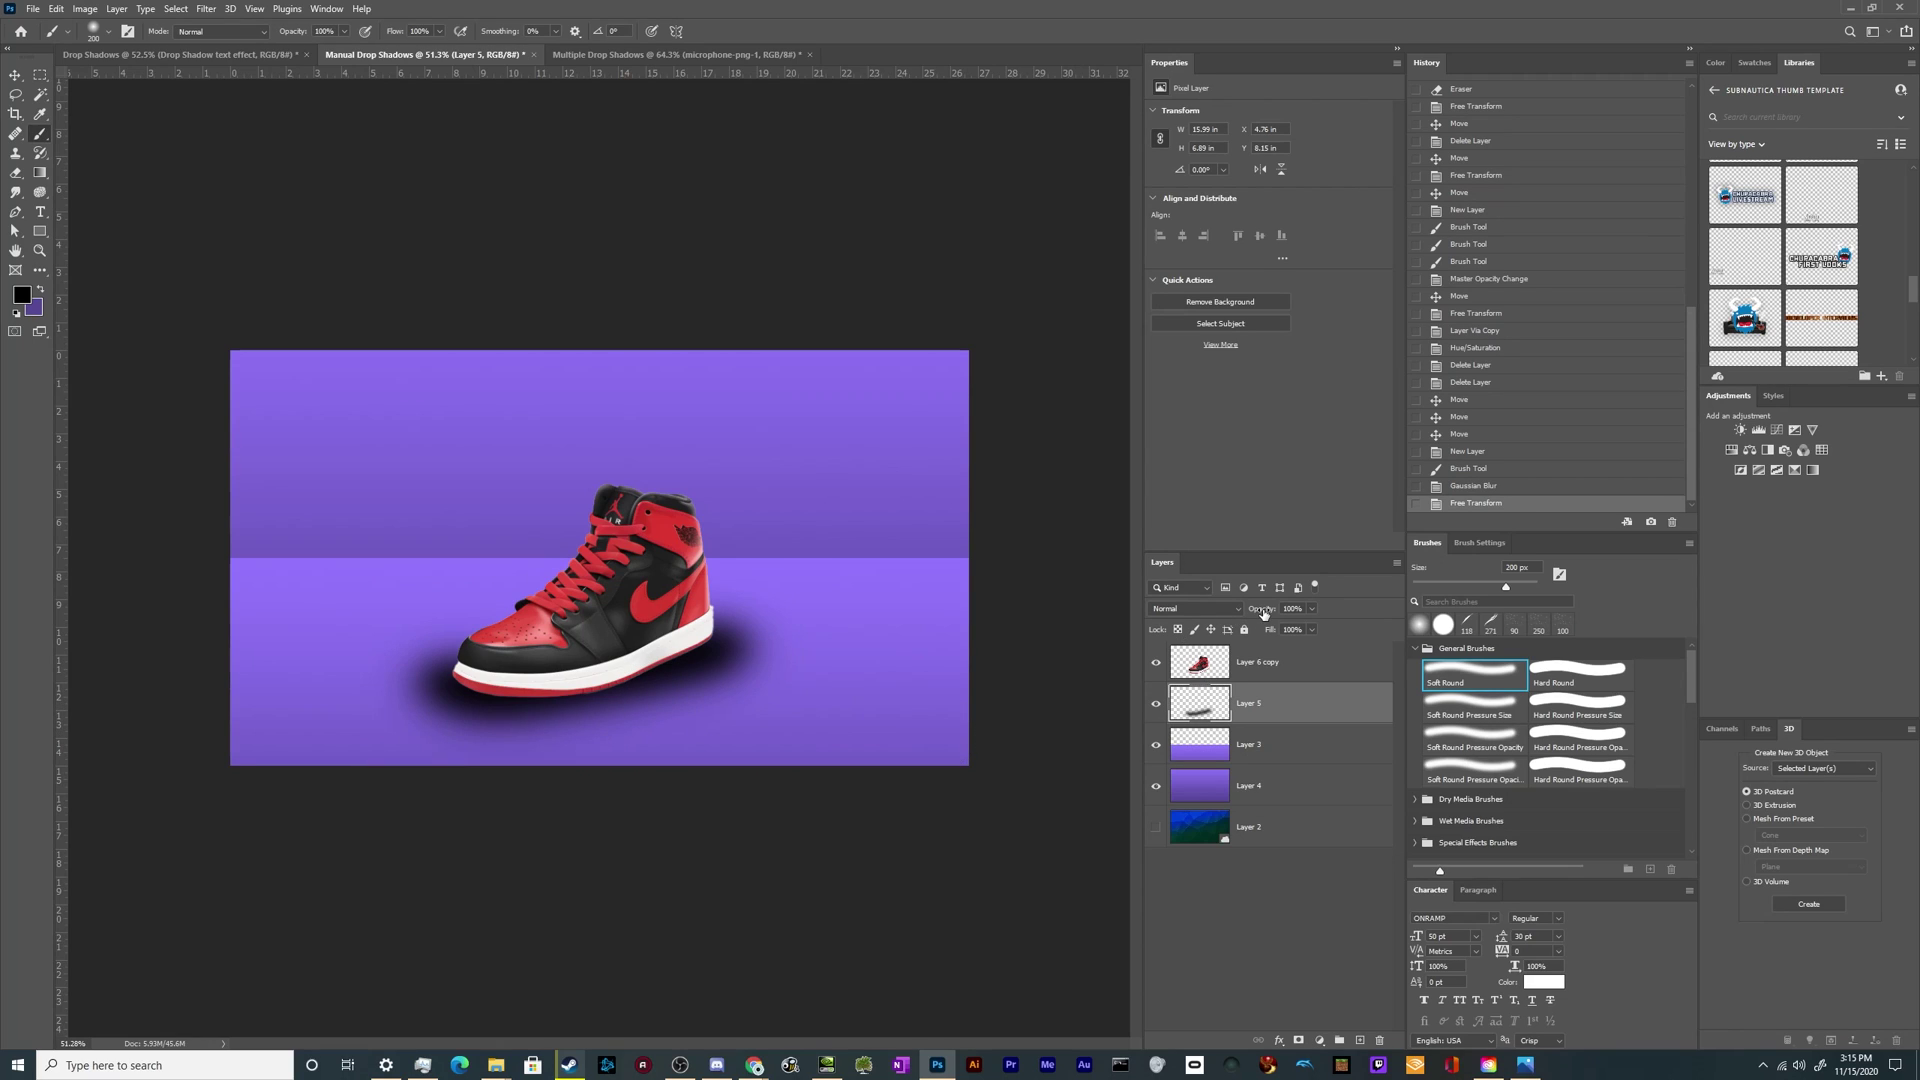
drag(1263, 613, 1240, 611)
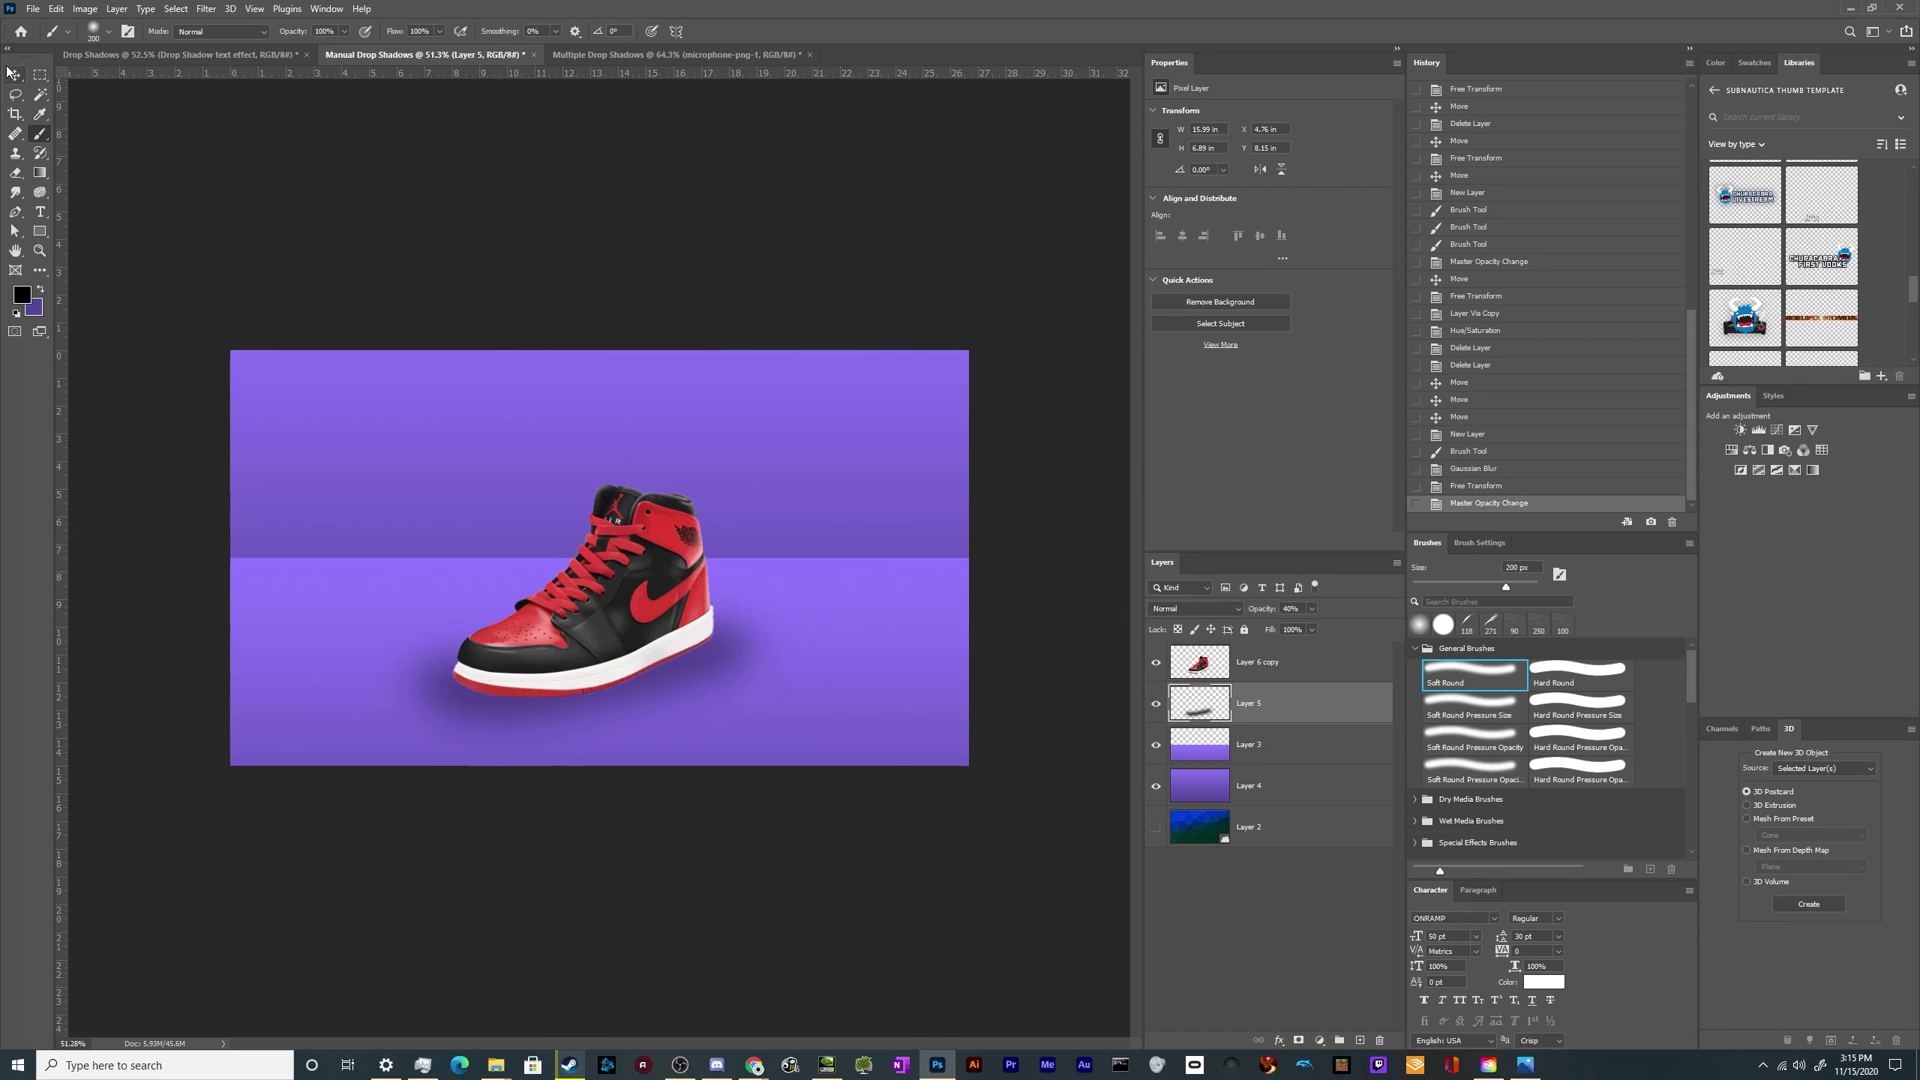
Step: Warp the shadow, curving its bottom edge and bending both side edges inward
click(56, 9)
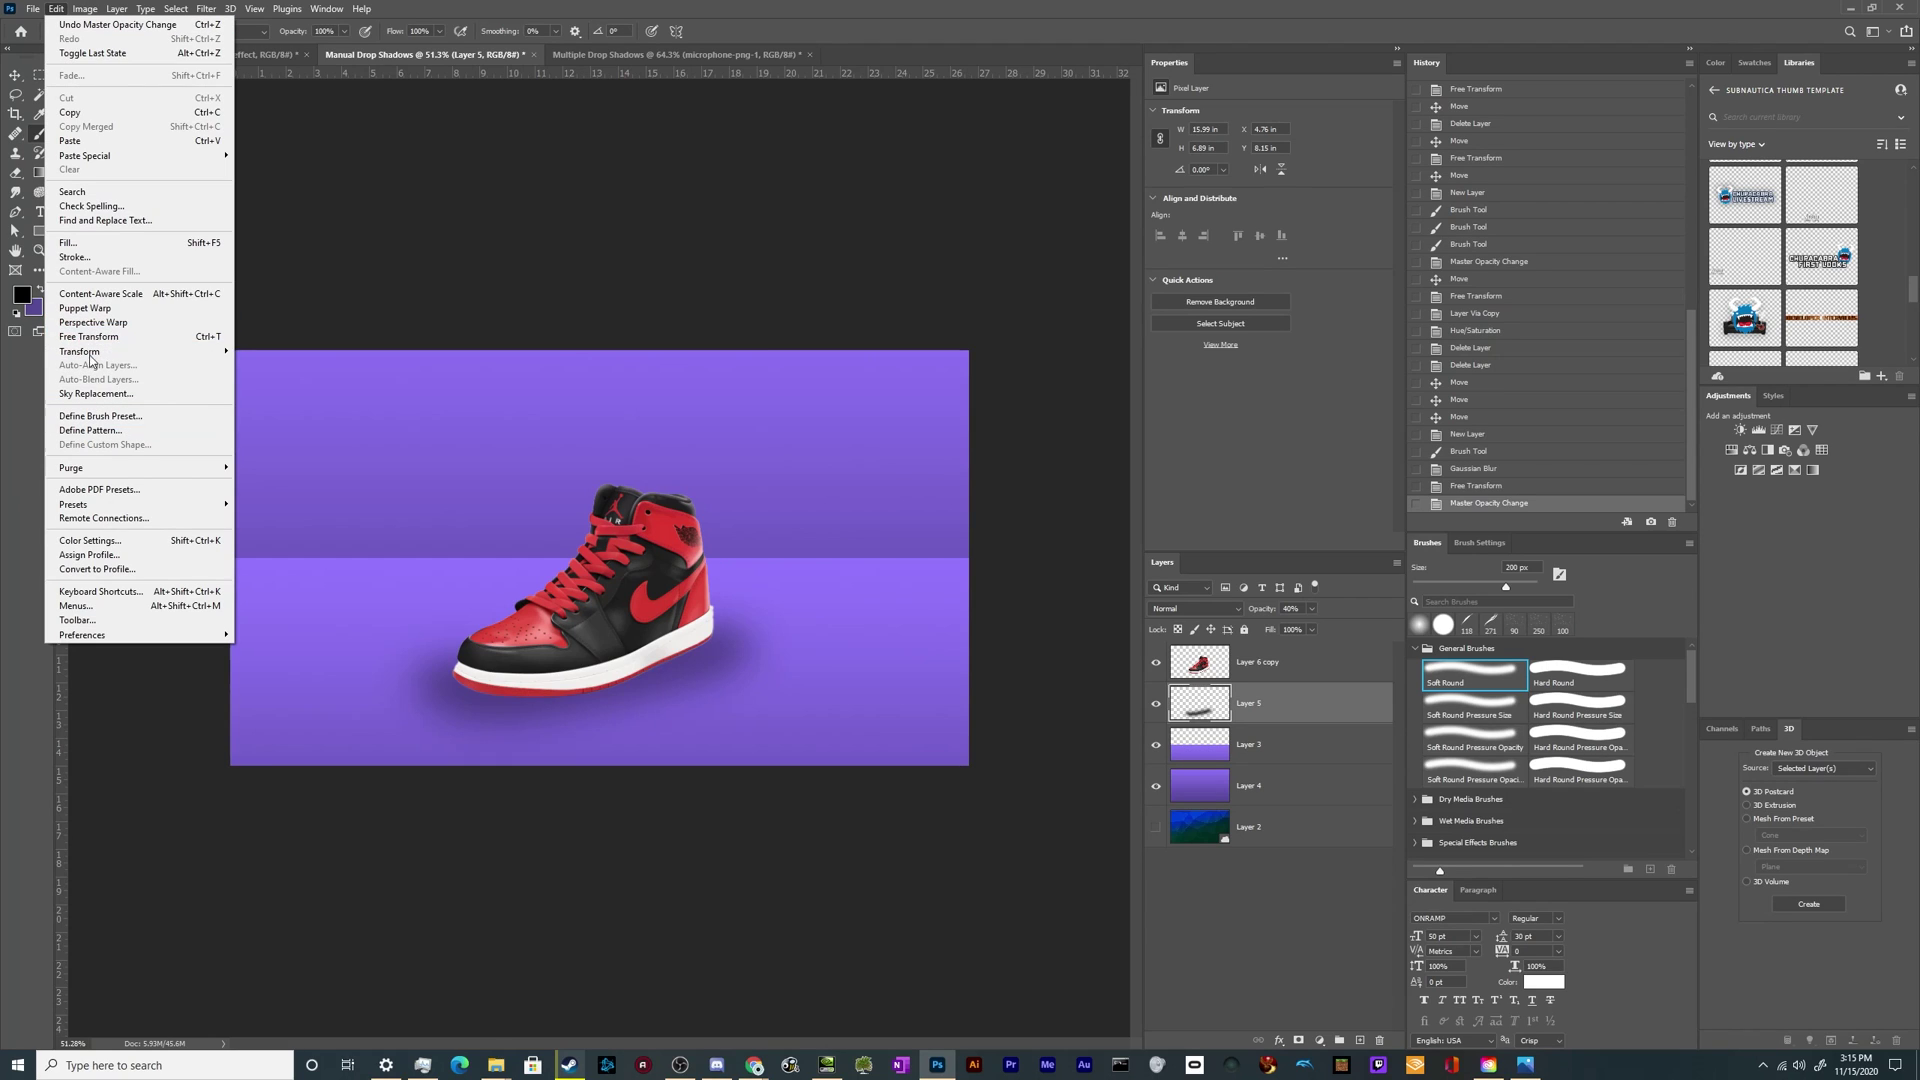
mouse_move(93, 355)
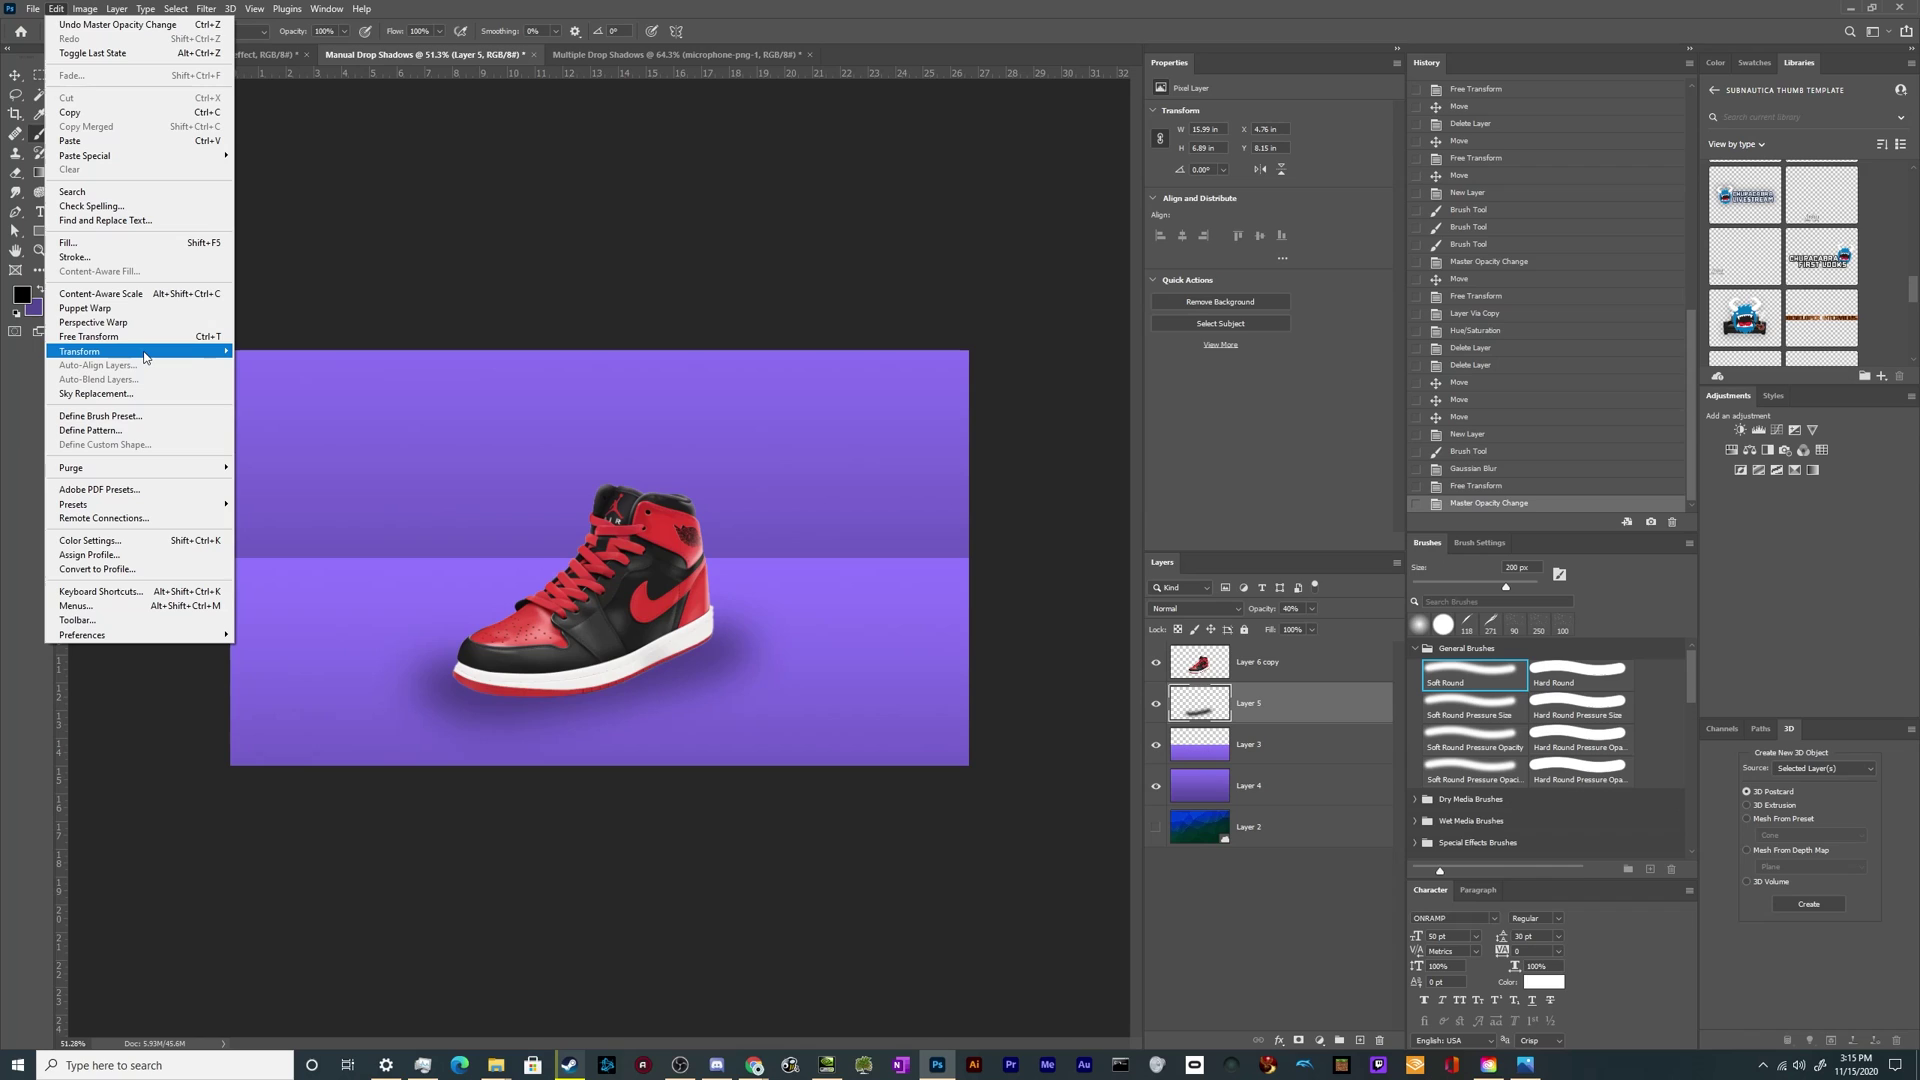
mouse_move(155, 356)
click(256, 453)
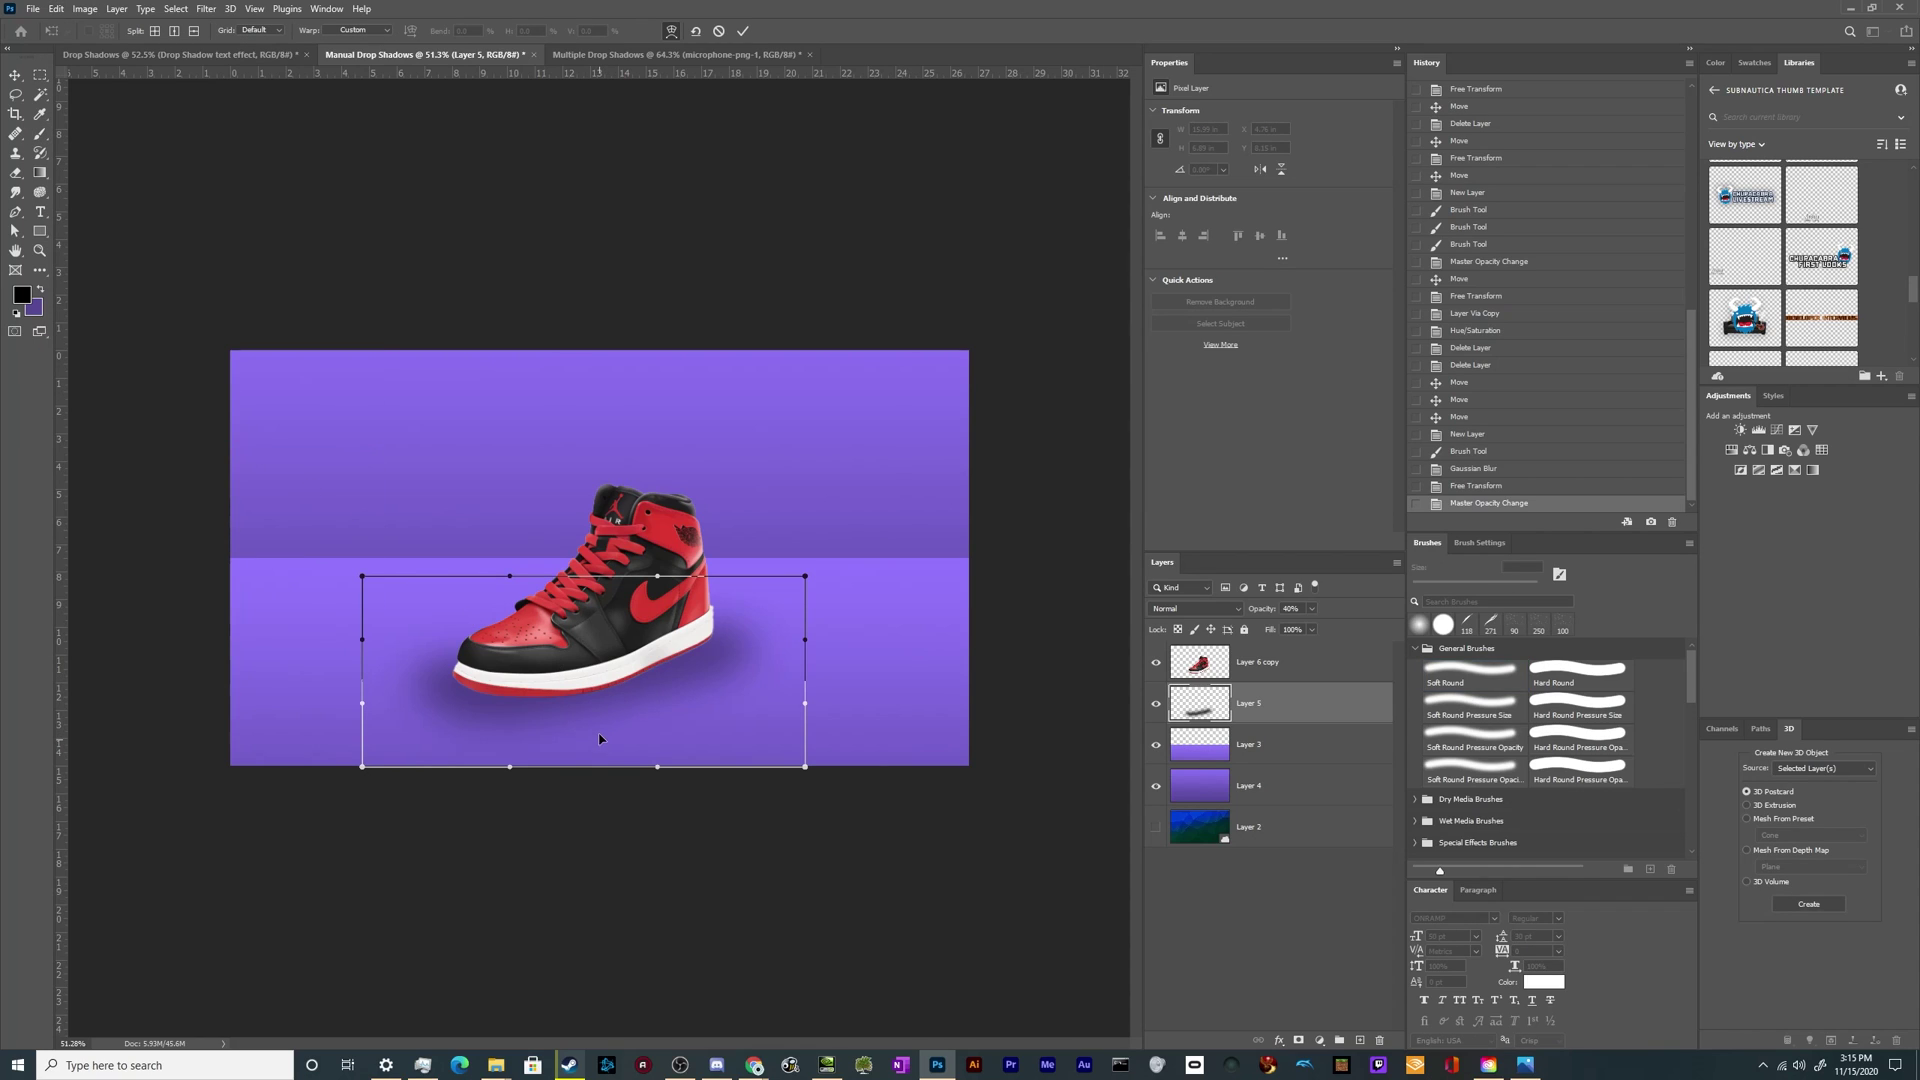
drag(602, 745, 601, 723)
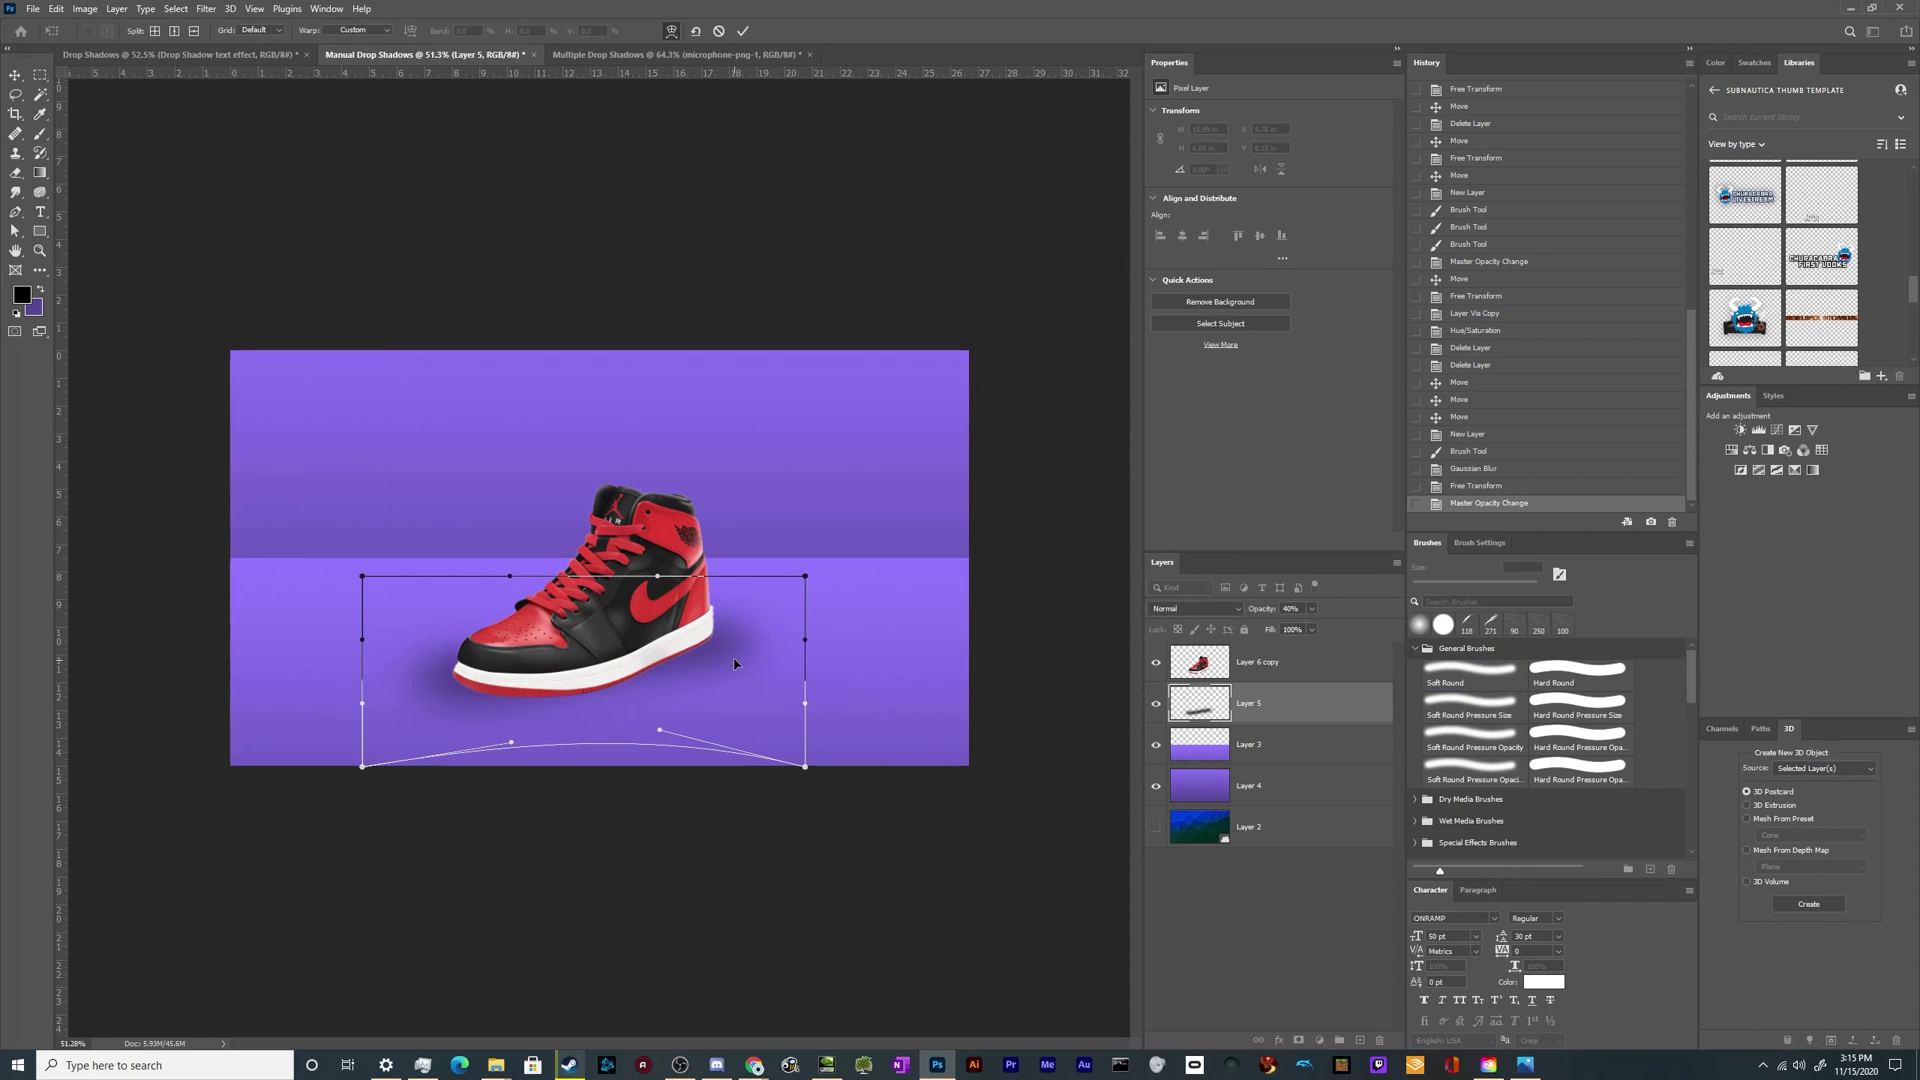
drag(733, 657, 668, 692)
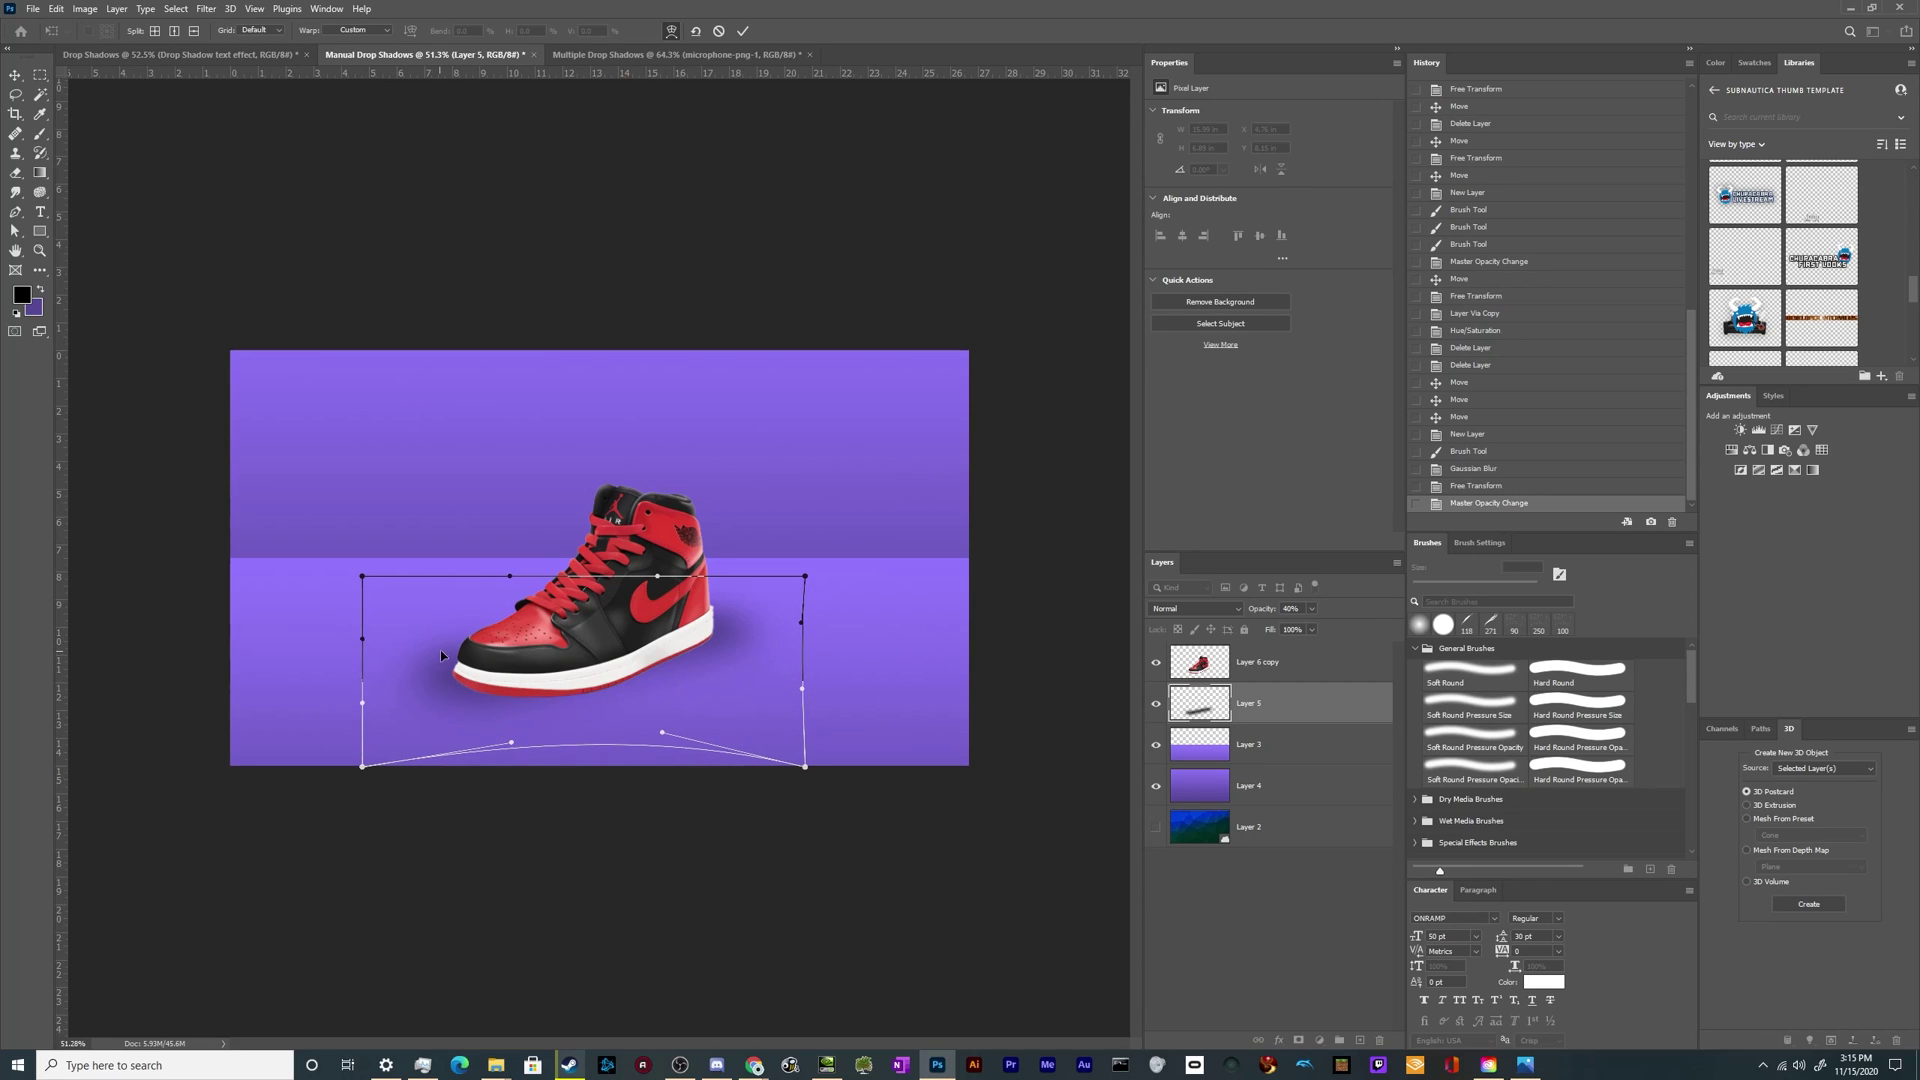
drag(441, 655, 457, 642)
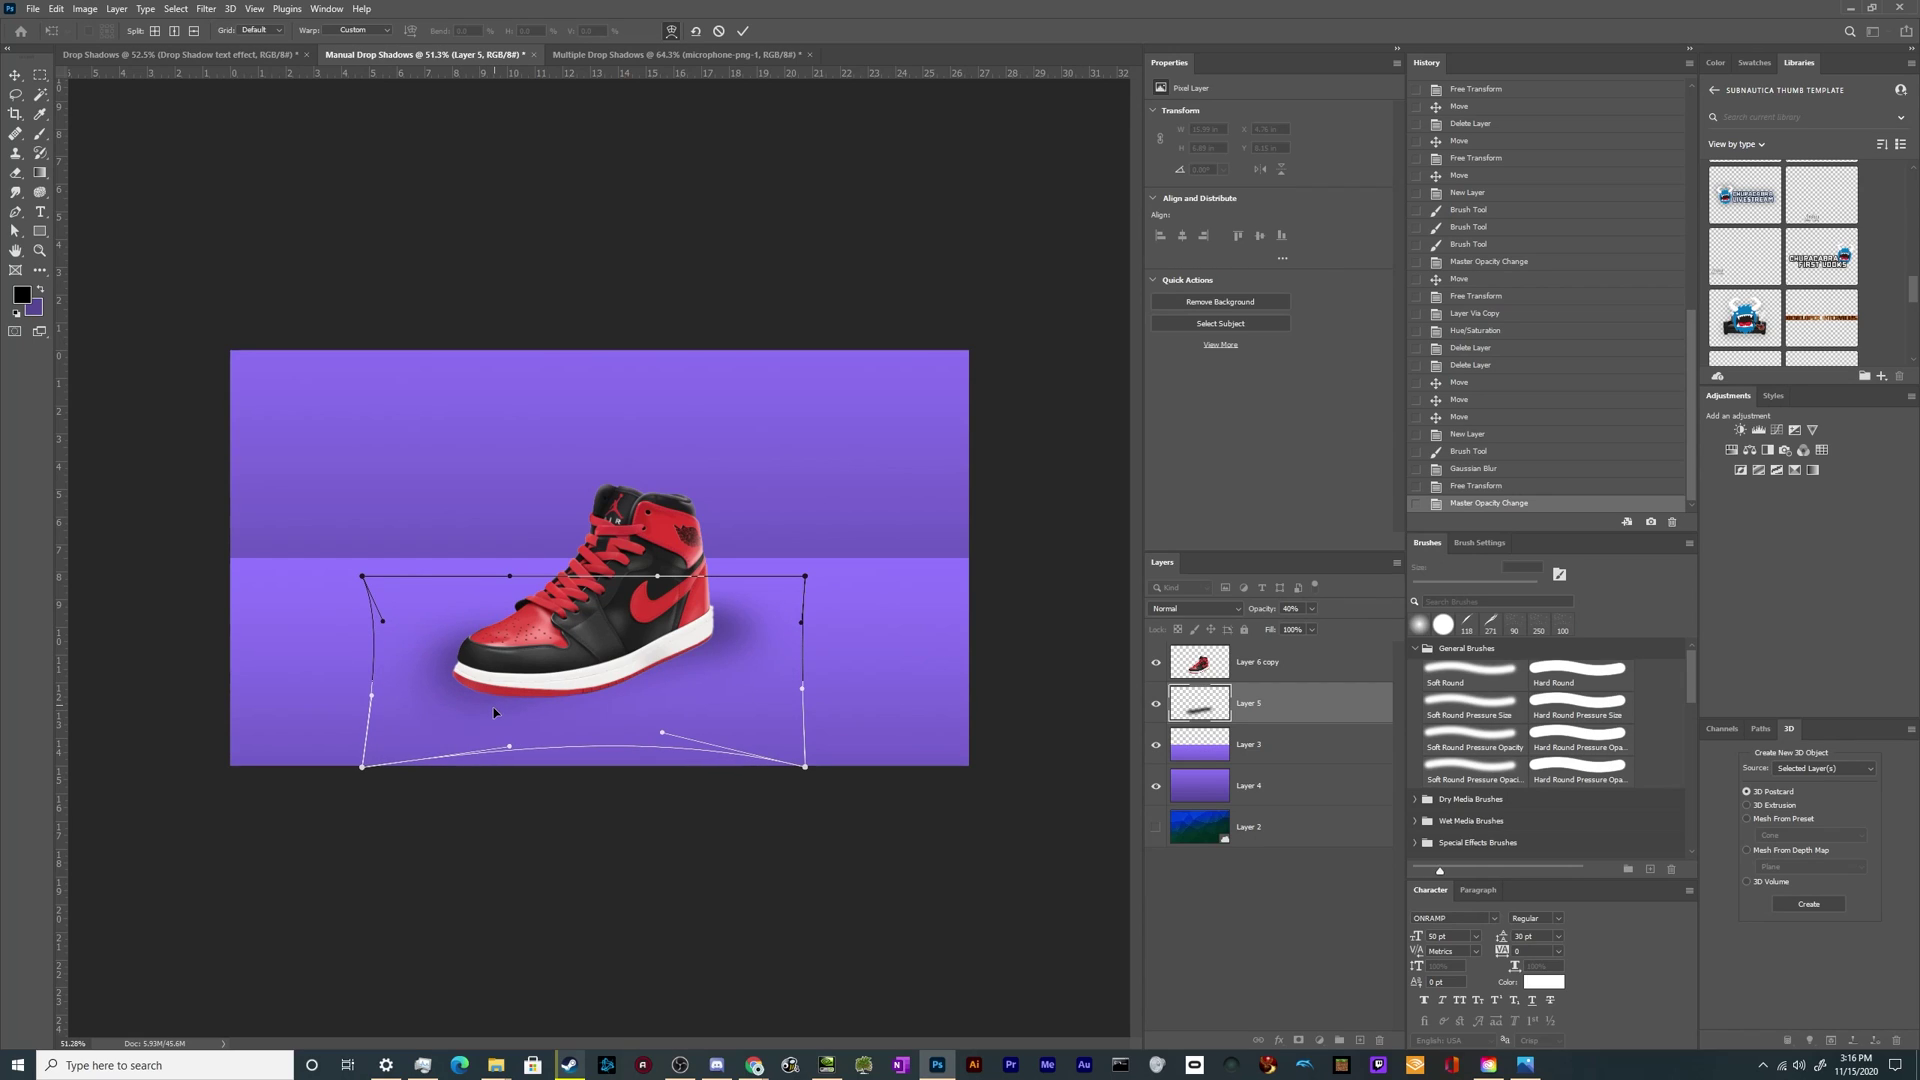
drag(536, 700, 553, 702)
drag(663, 683, 665, 676)
drag(757, 624, 698, 656)
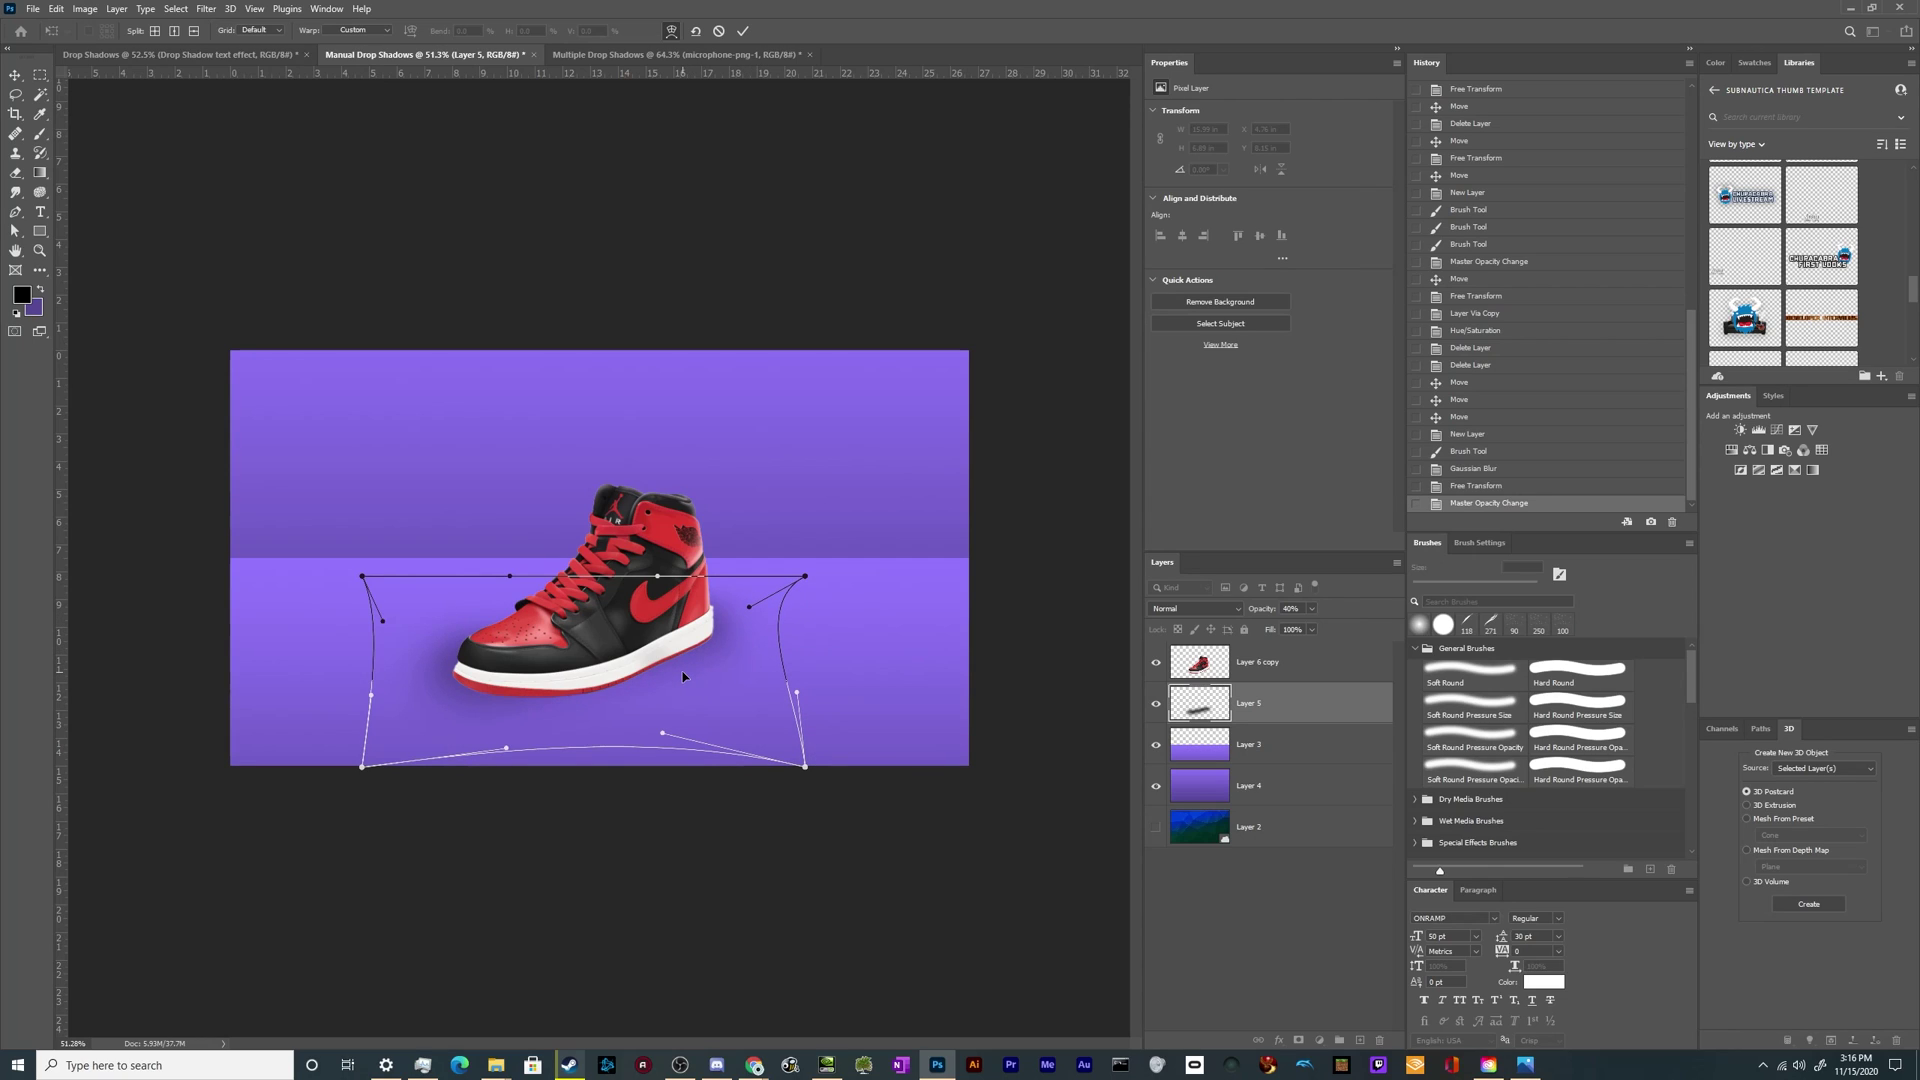
key(Return)
key(b)
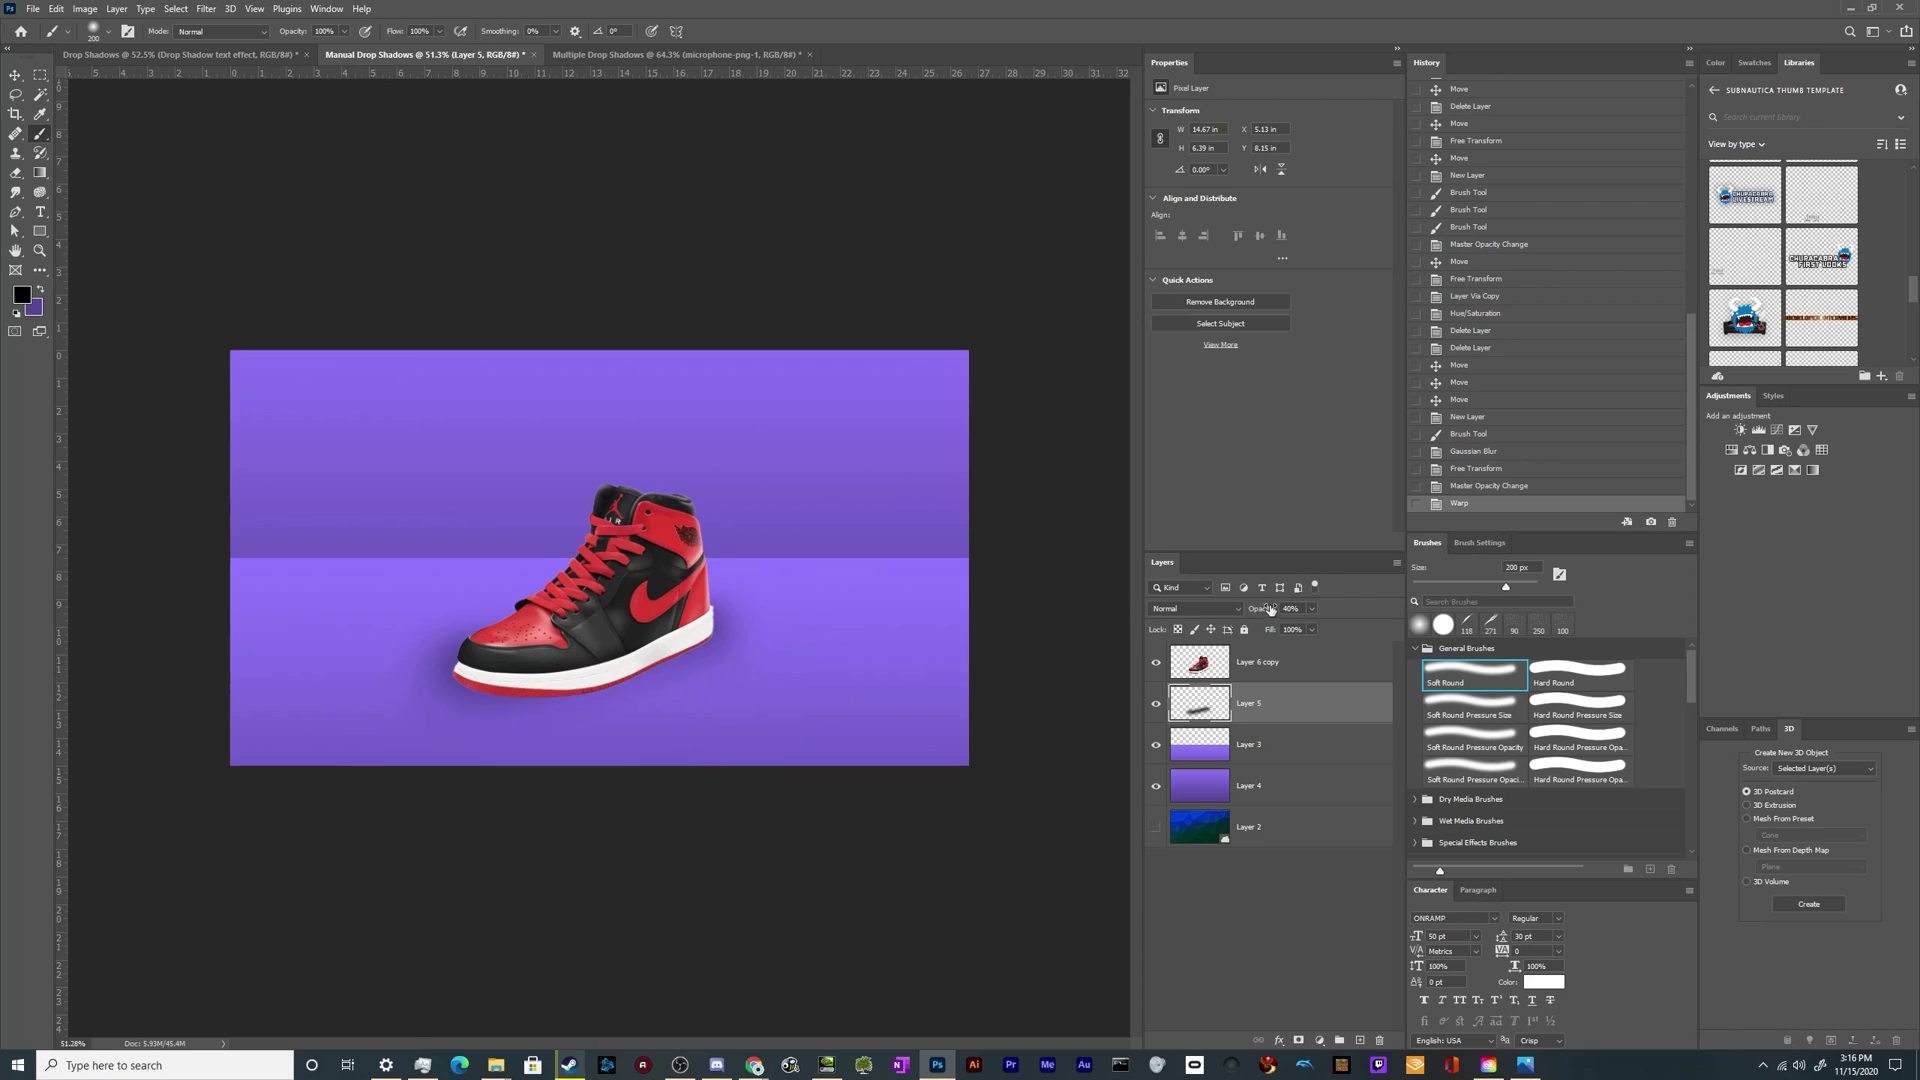
Step: Raise the shadow's opacity above 40% and rotate it slightly lower
drag(1269, 610, 1278, 609)
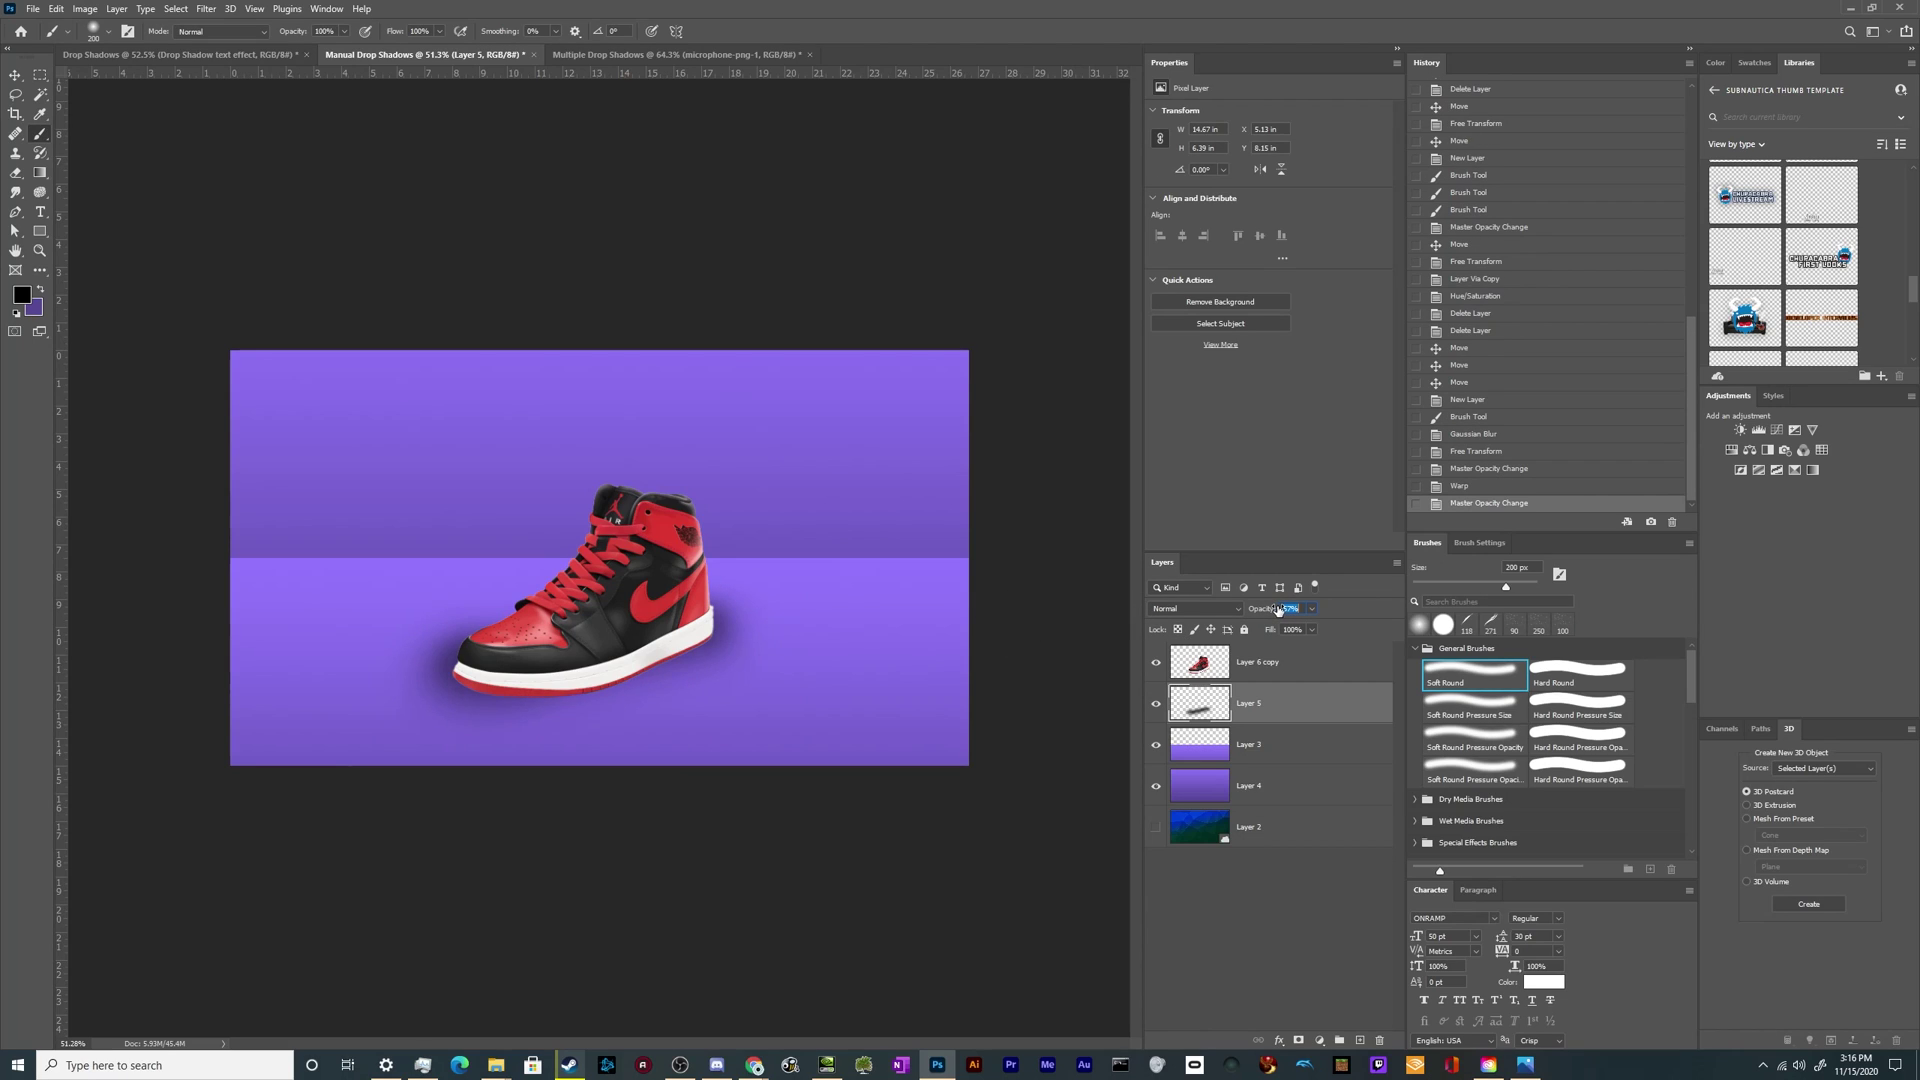
key(ctrl+t)
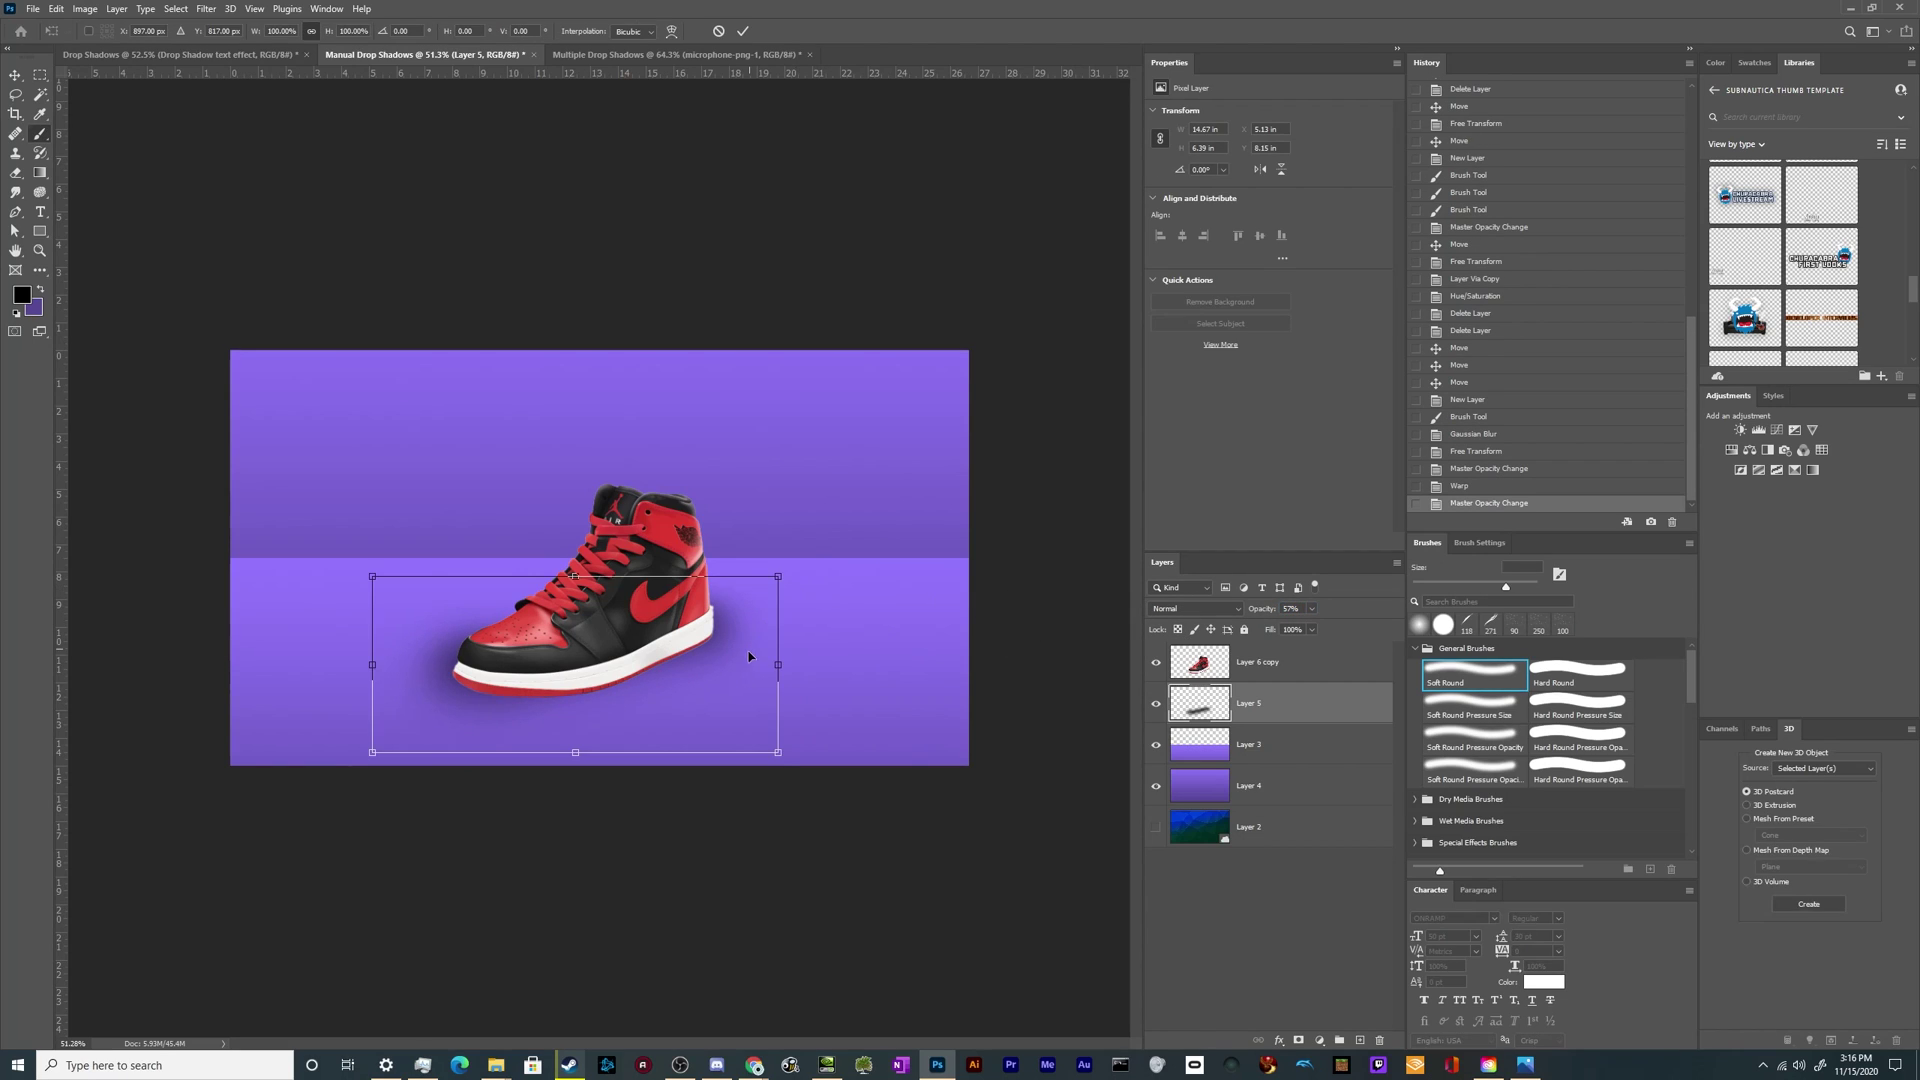
drag(802, 680, 755, 665)
key(Return)
key(b)
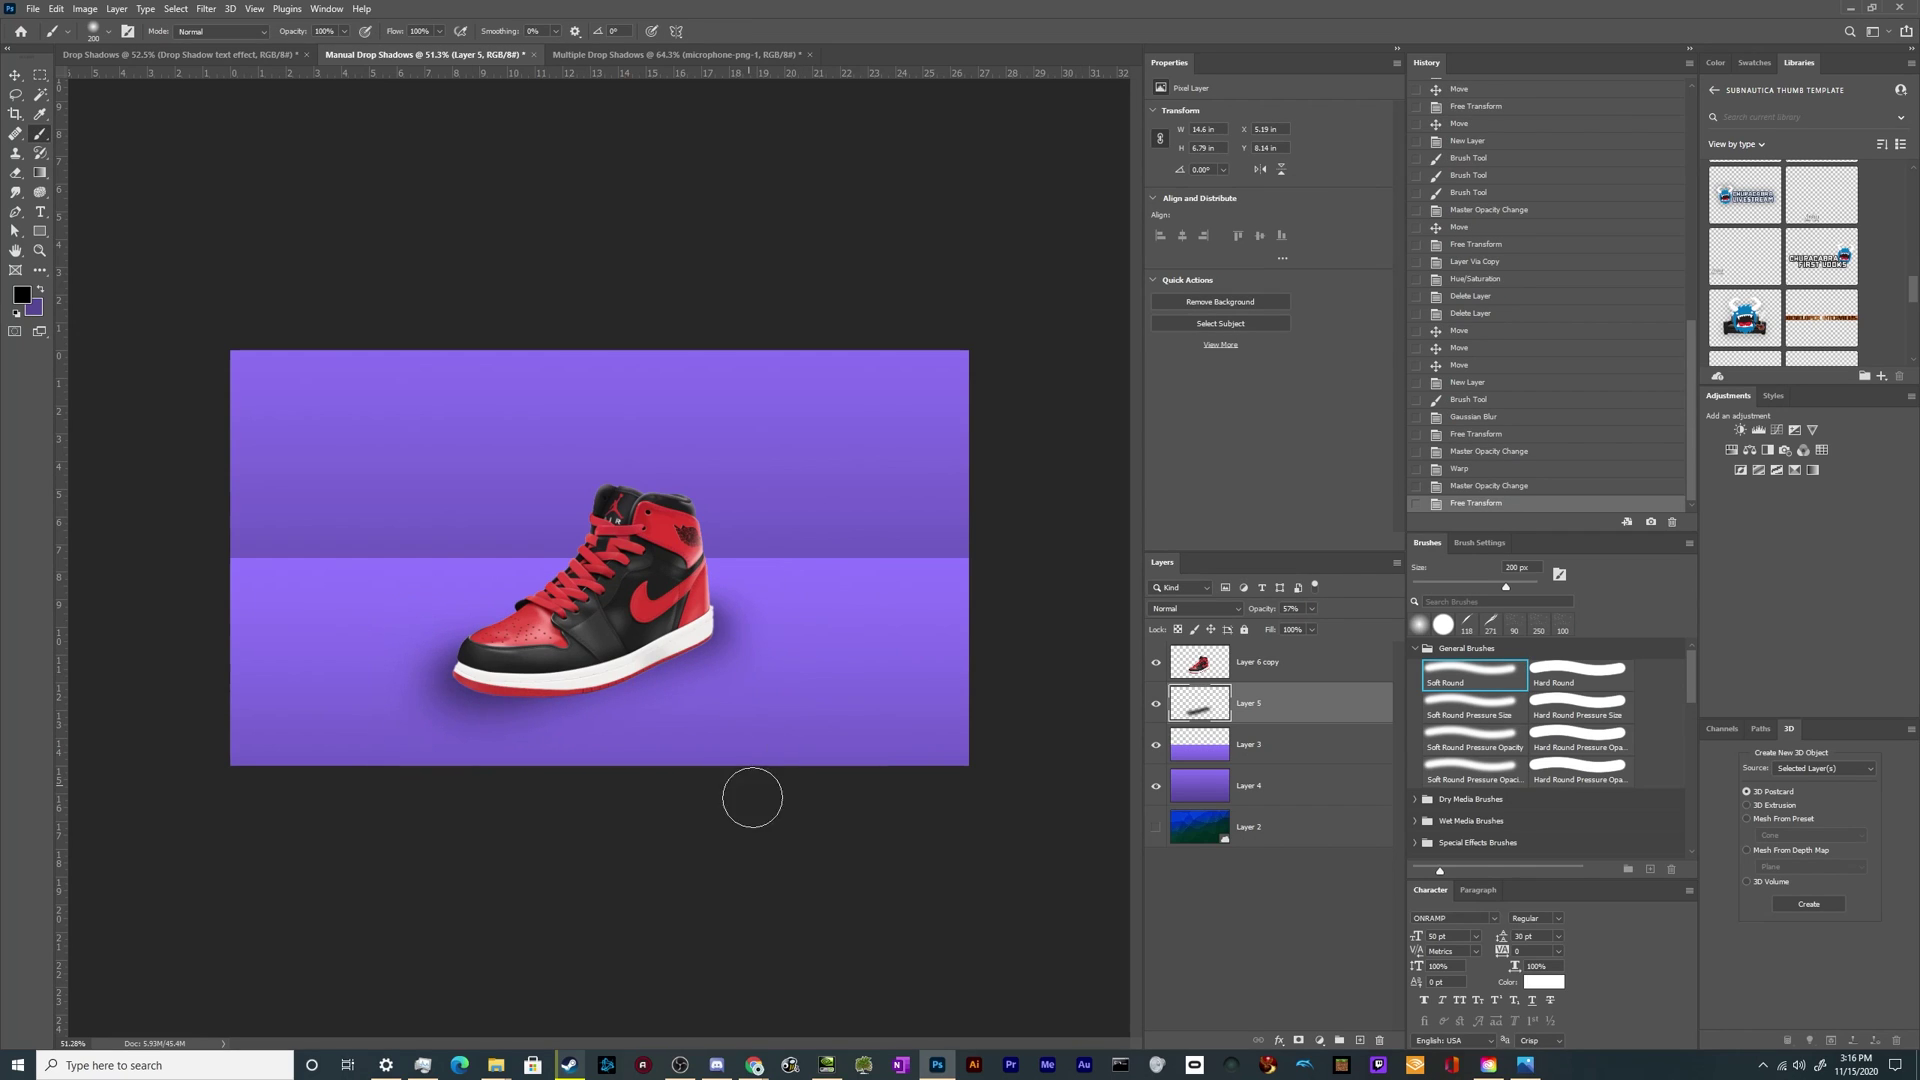
Step: Move the sneaker higher, hide the shadow layer, and duplicate the sneaker layer with Ctrl+J
key(v)
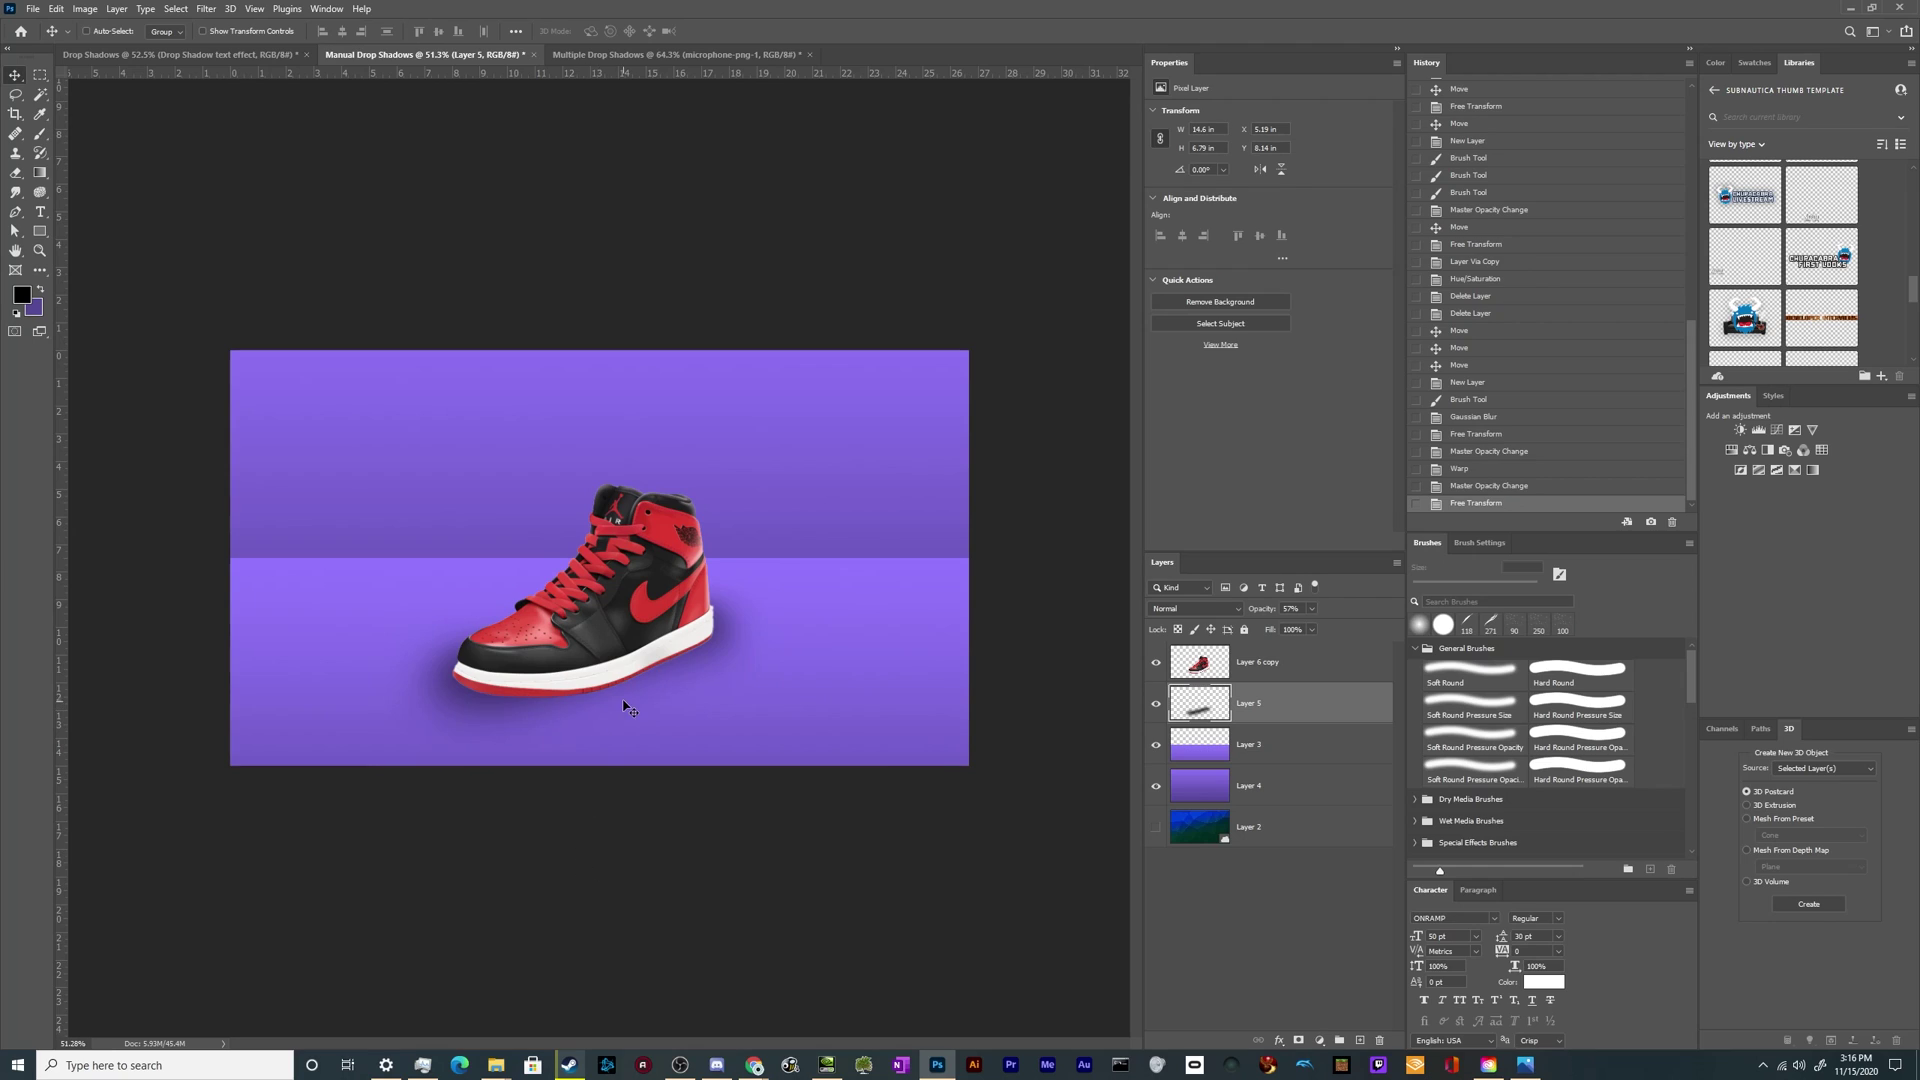
click(1238, 661)
drag(652, 640, 645, 634)
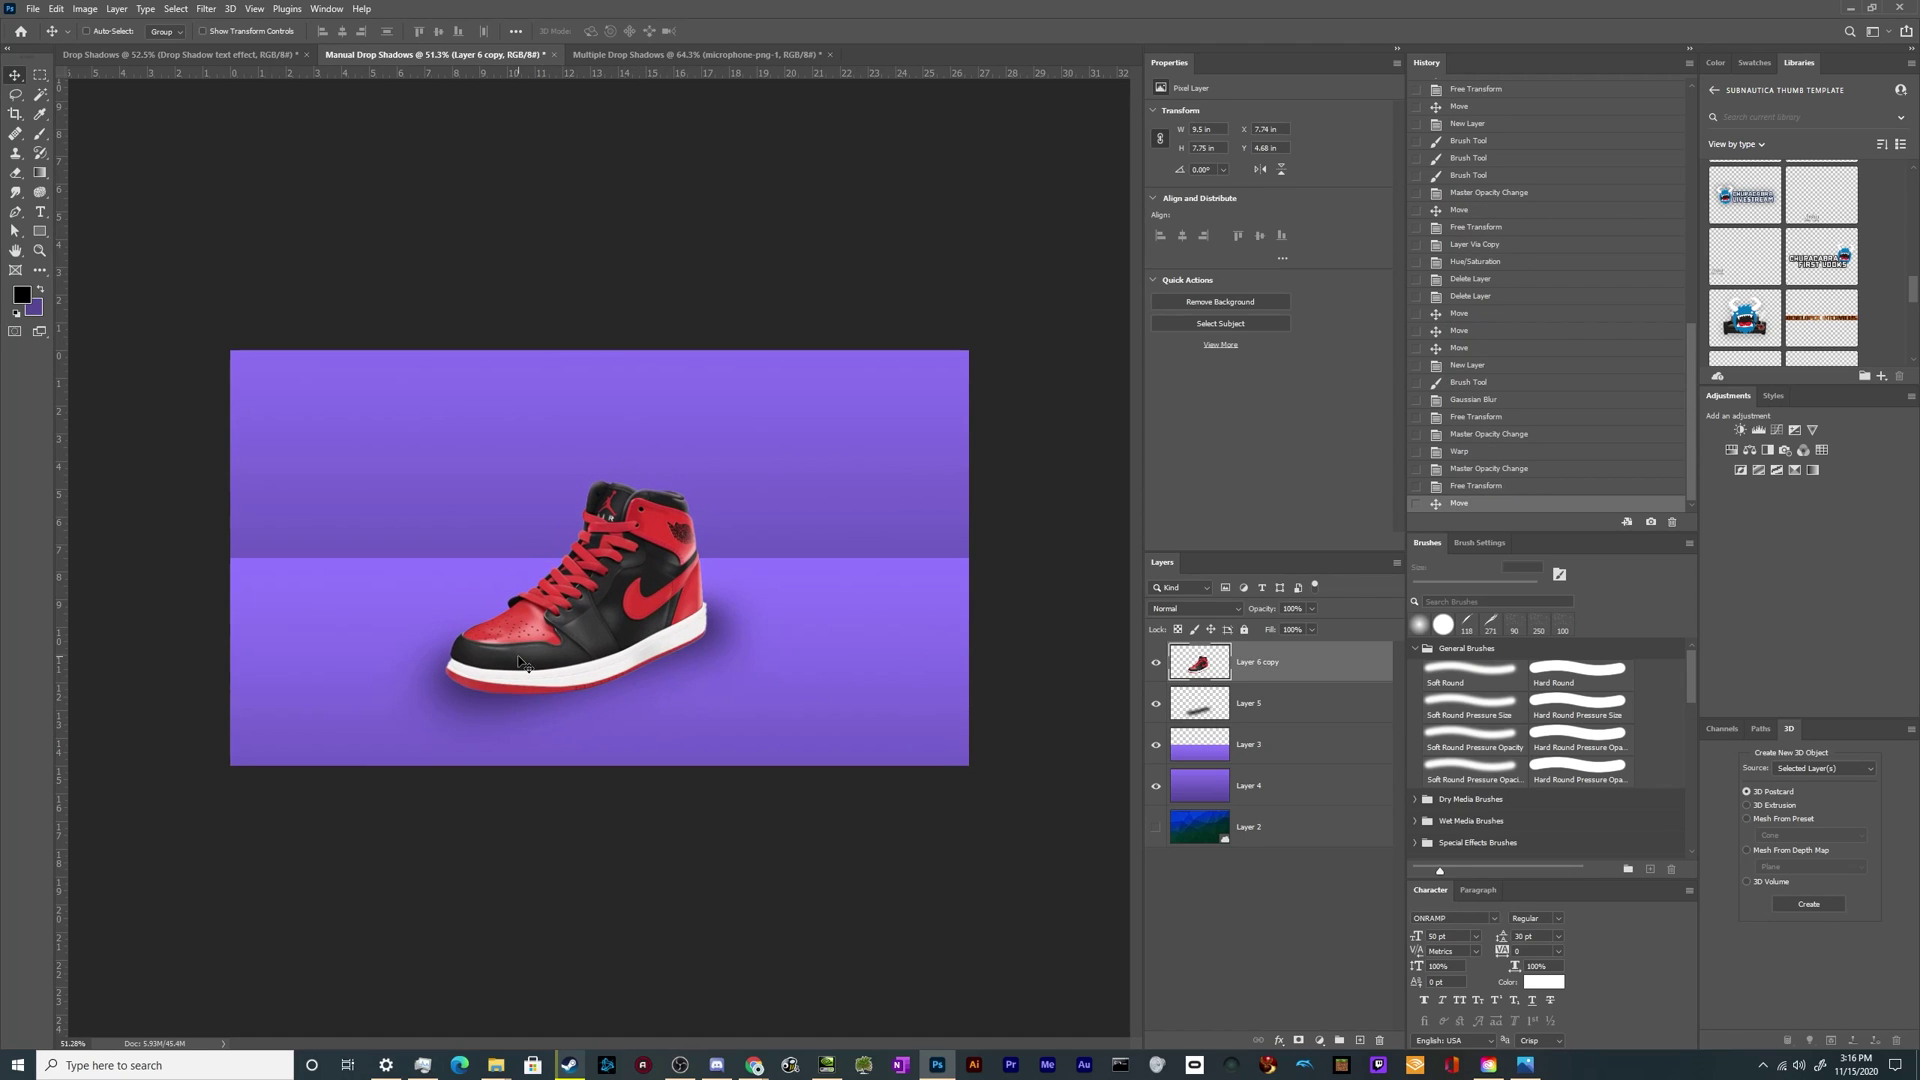
click(1156, 703)
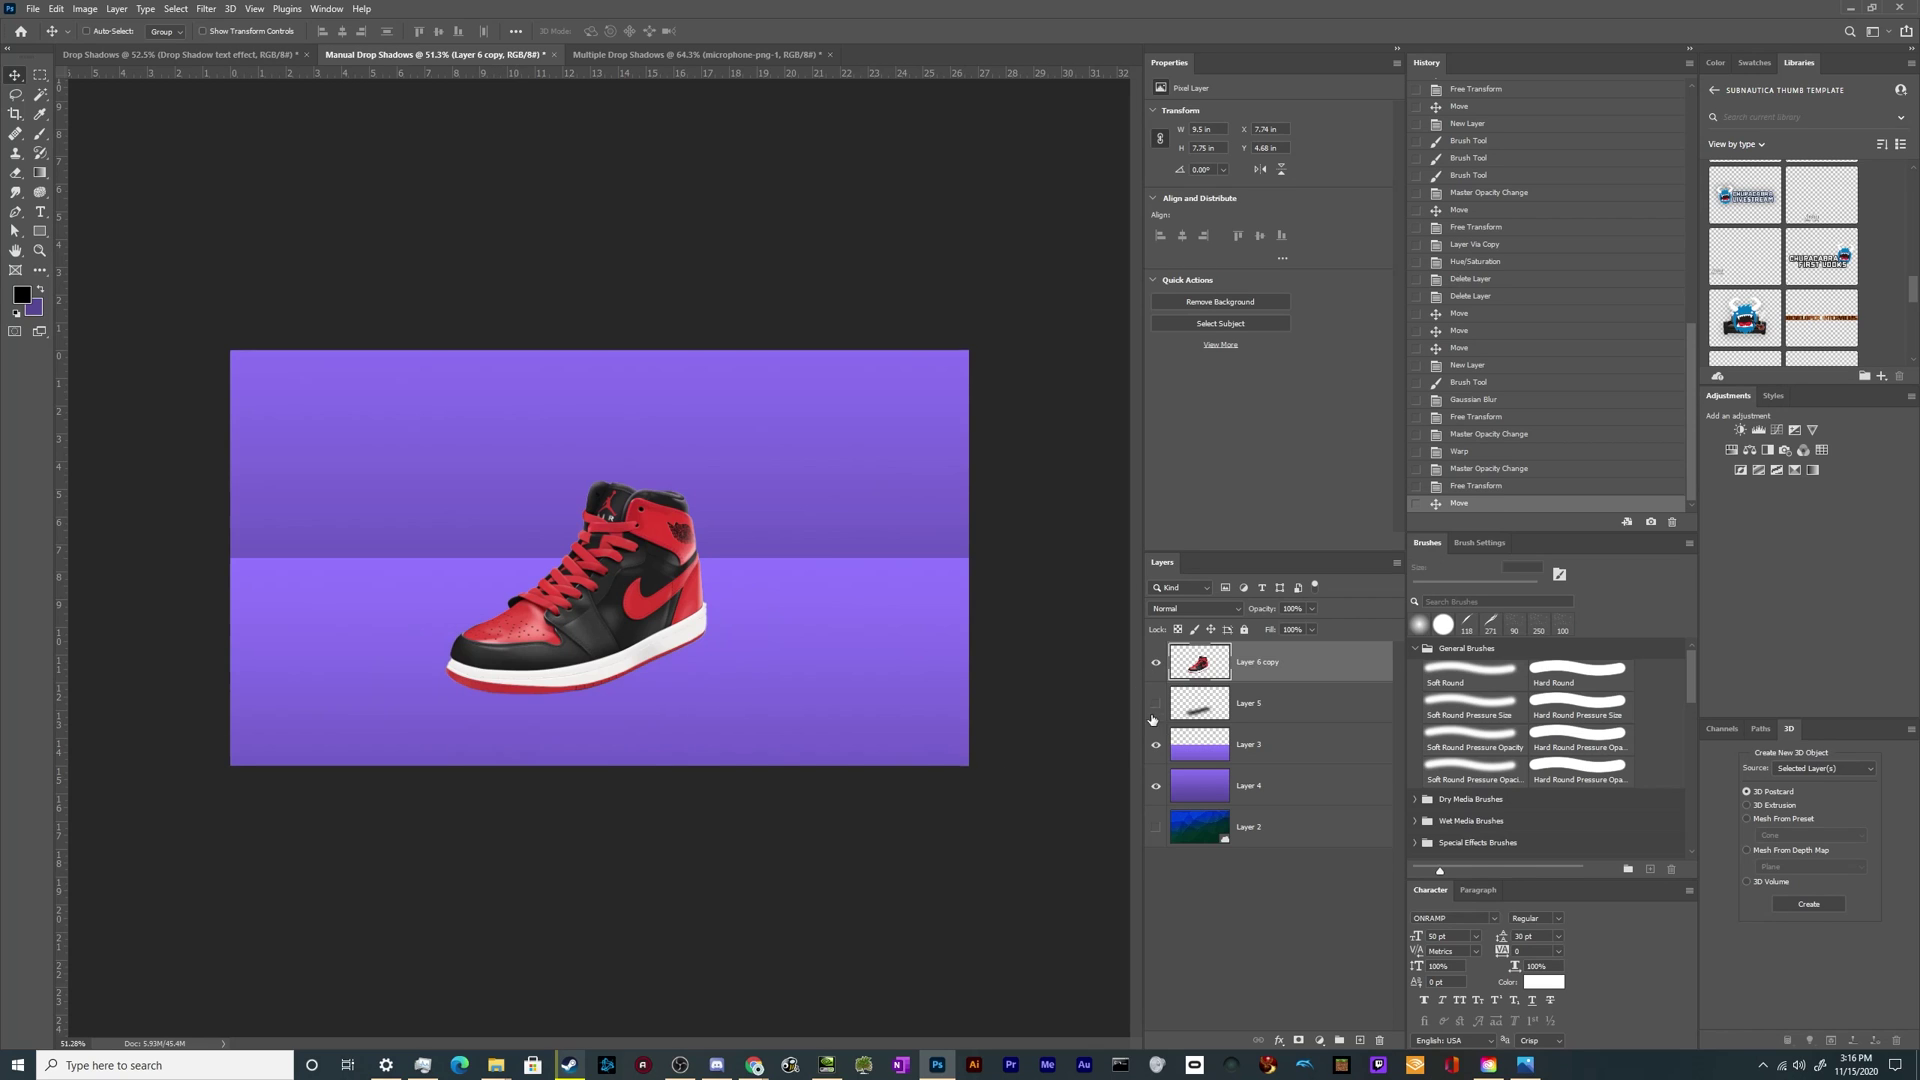
mouse_move(608, 651)
mouse_down()
mouse_move(467, 711)
mouse_move(599, 519)
mouse_move(723, 720)
mouse_move(744, 718)
mouse_move(647, 642)
mouse_move(636, 658)
mouse_up()
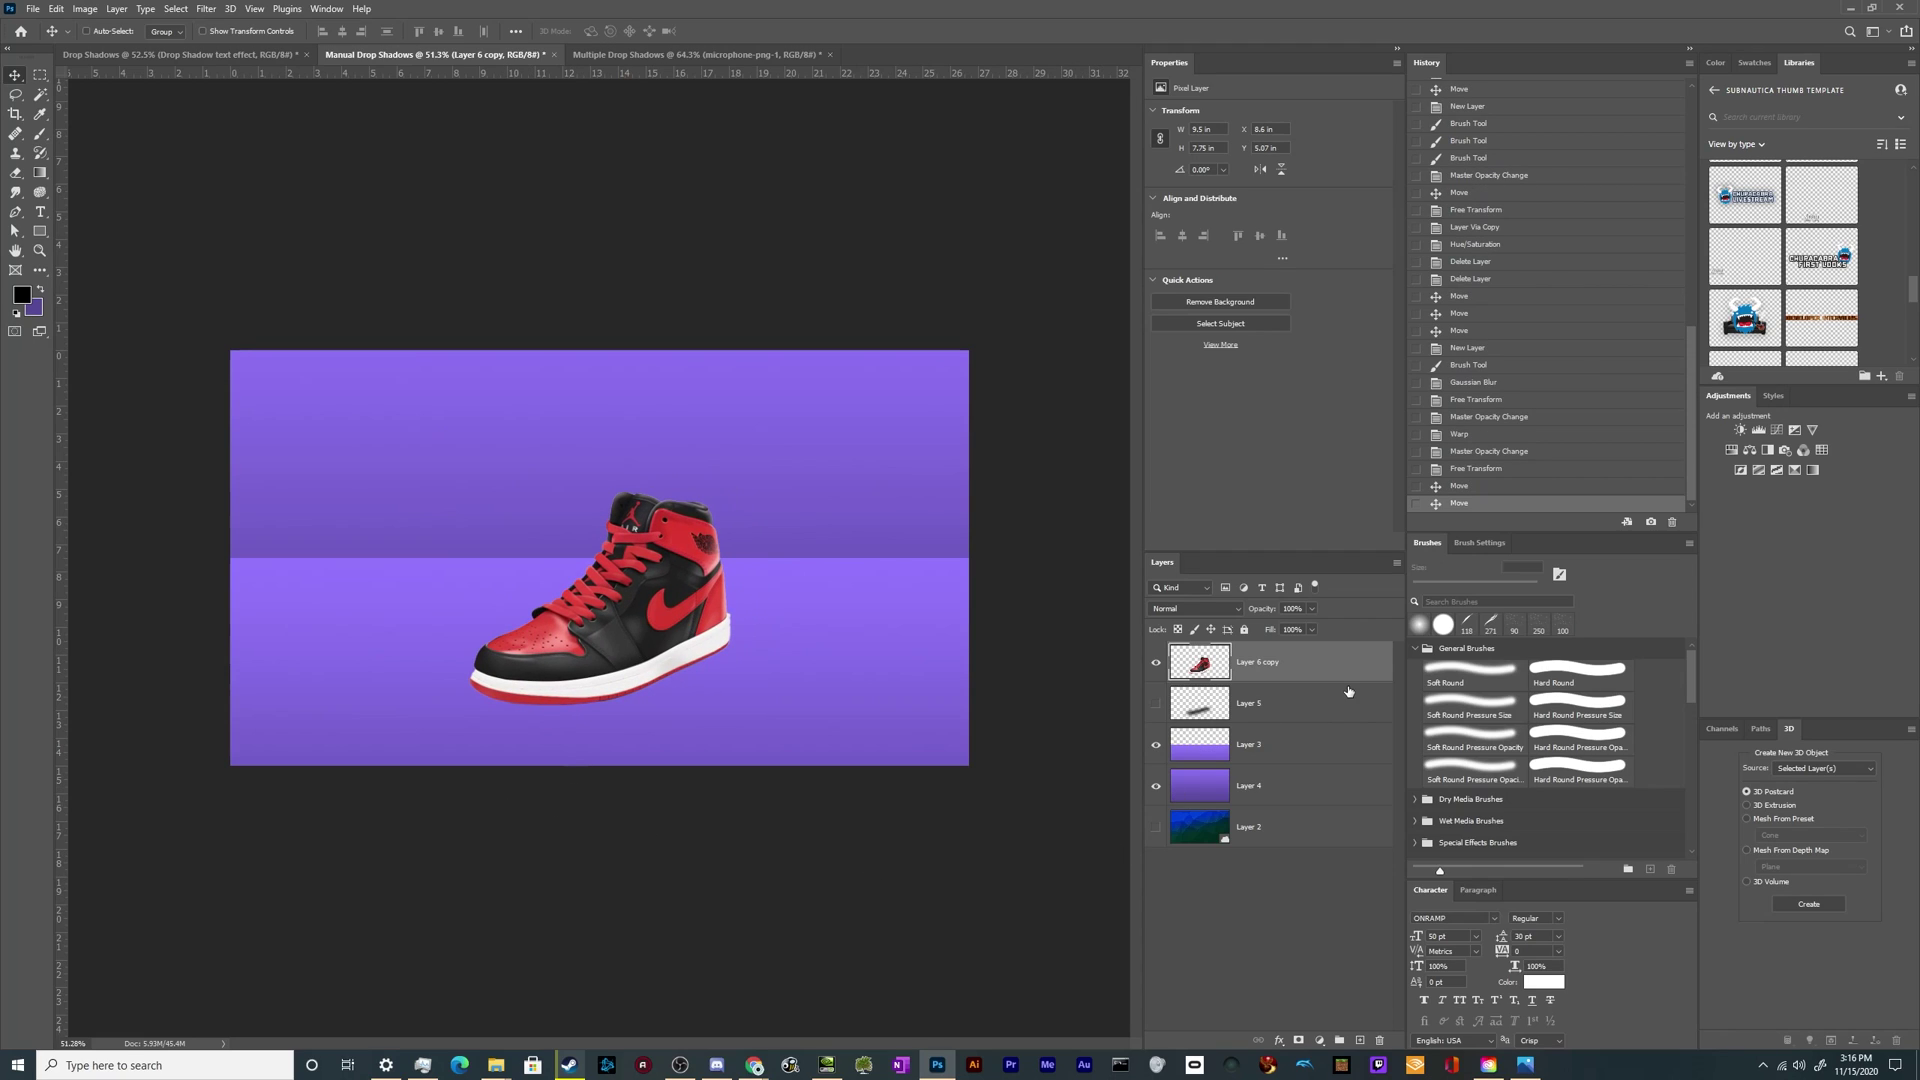
key(ctrl+j)
click(1329, 720)
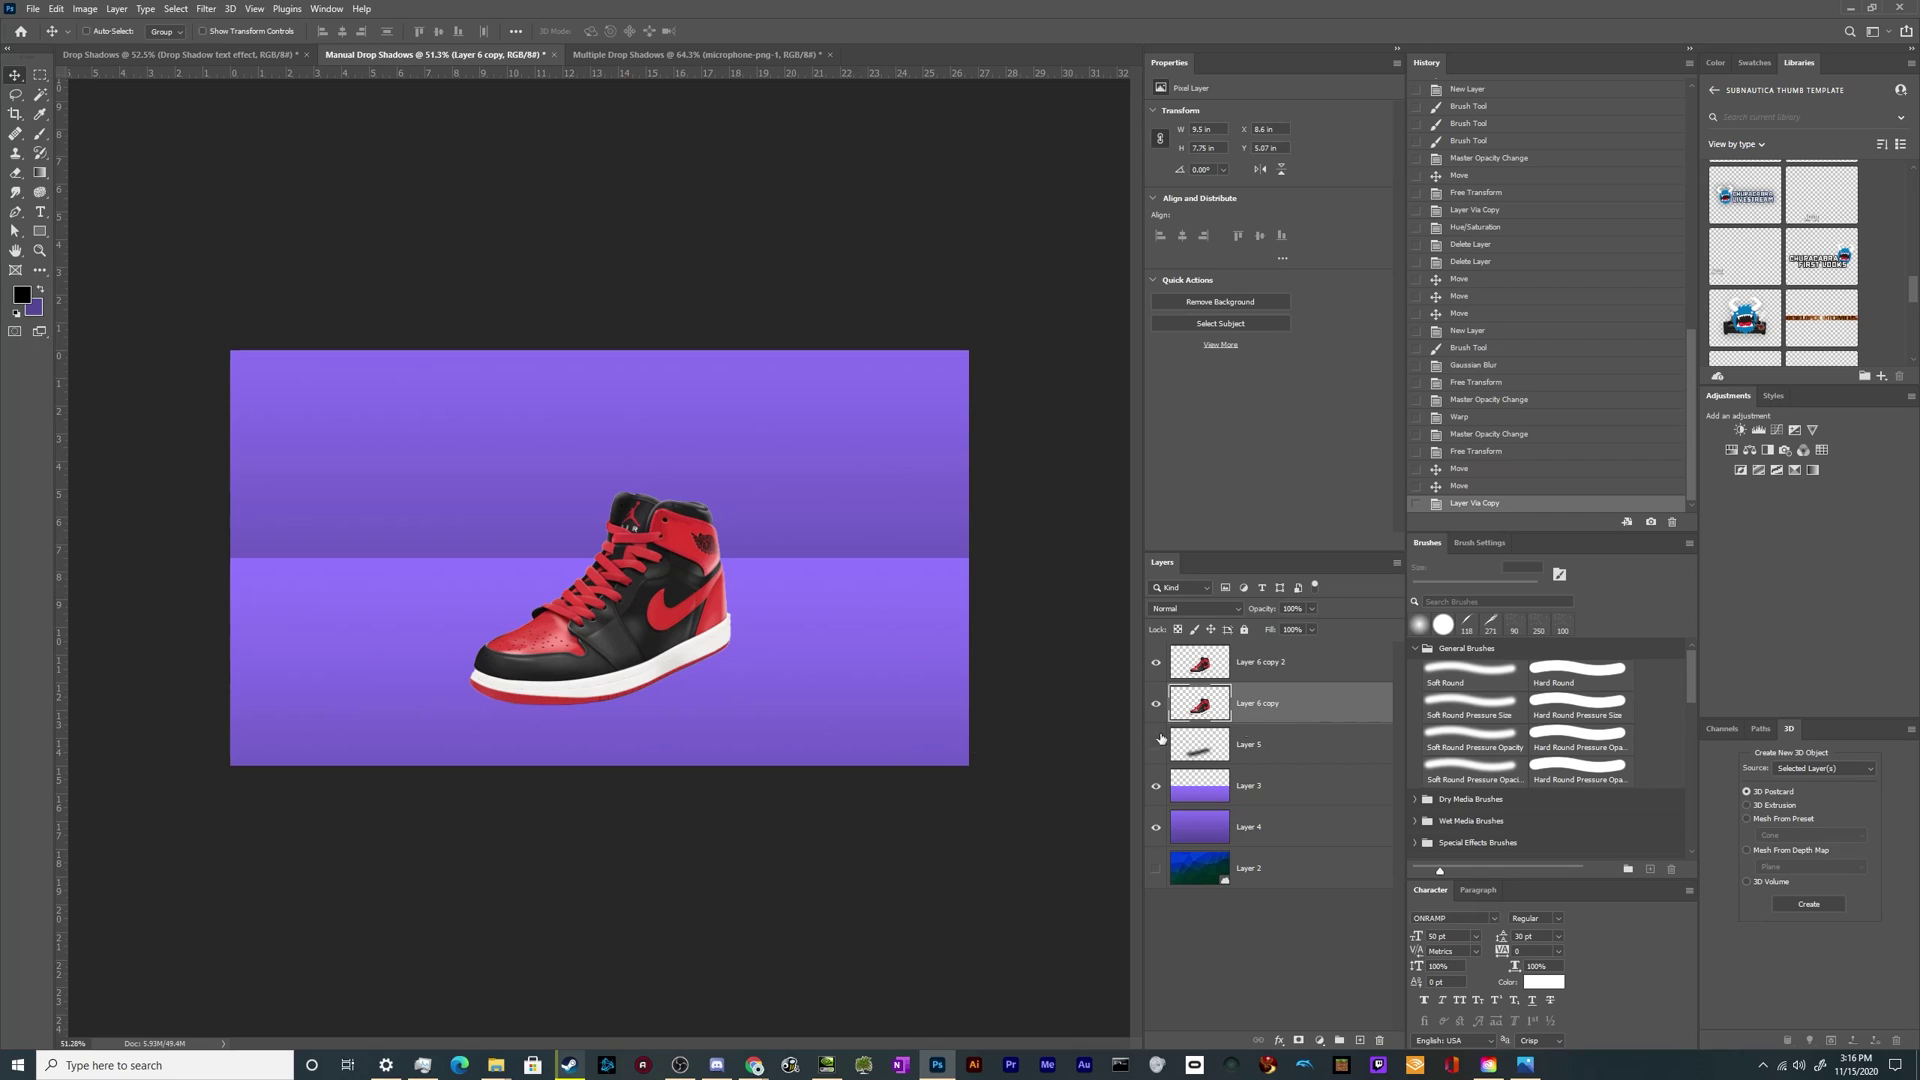
Step: Place a second sneaker to the left and shrink it to about 86%
drag(845, 650, 755, 628)
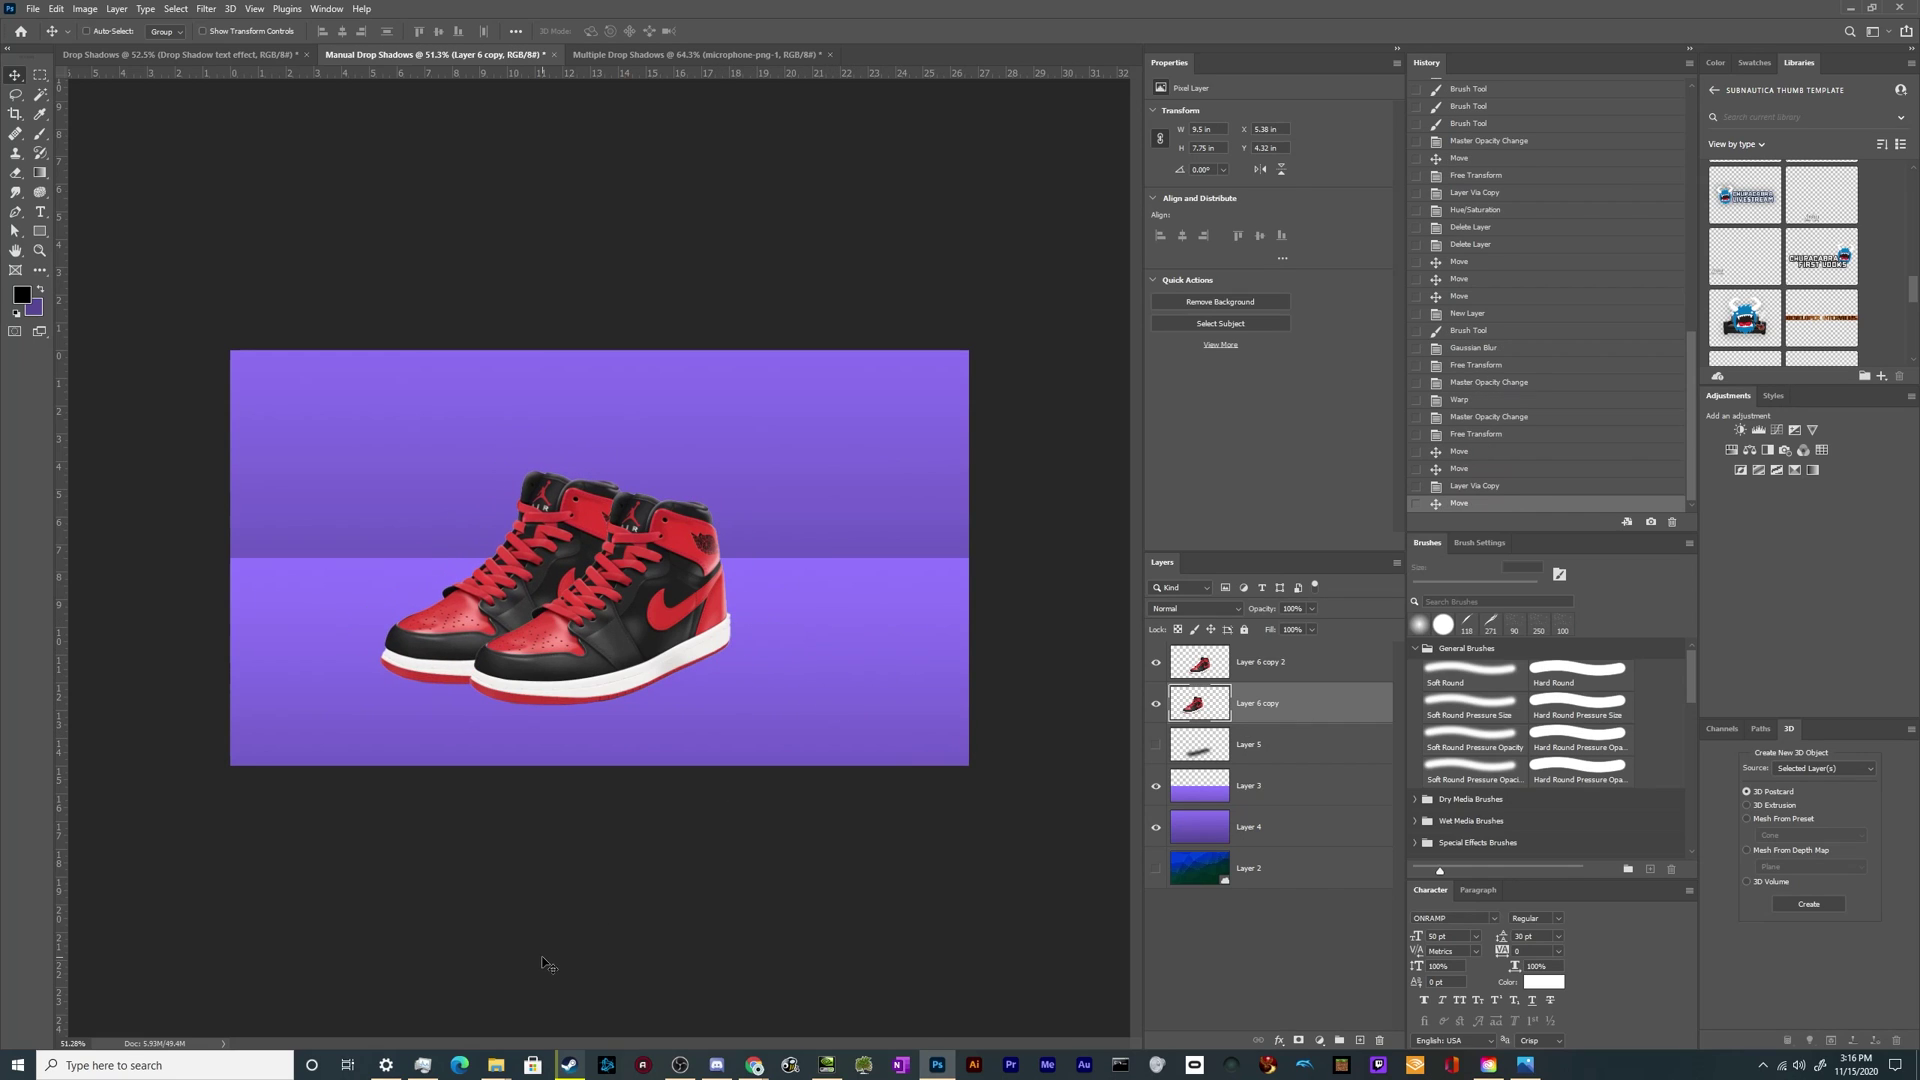
key(ctrl+t)
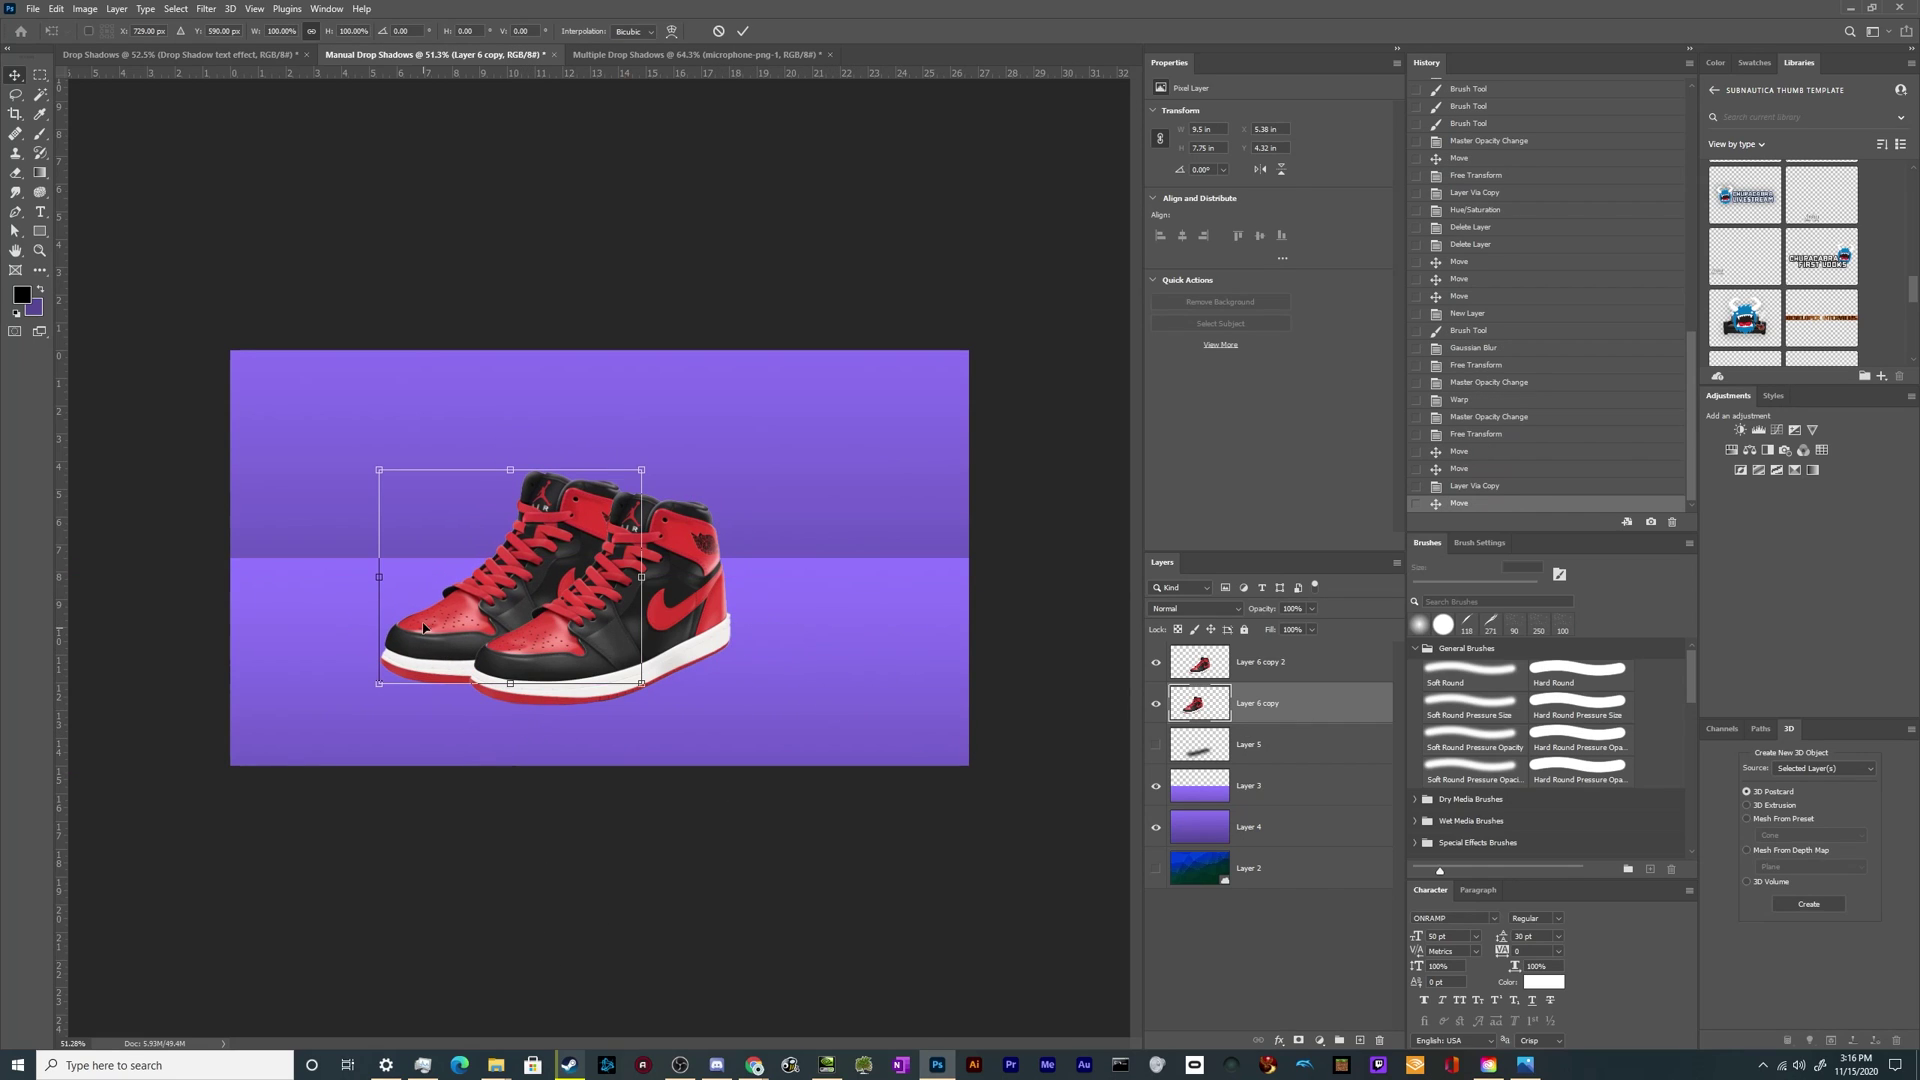
drag(379, 598, 416, 598)
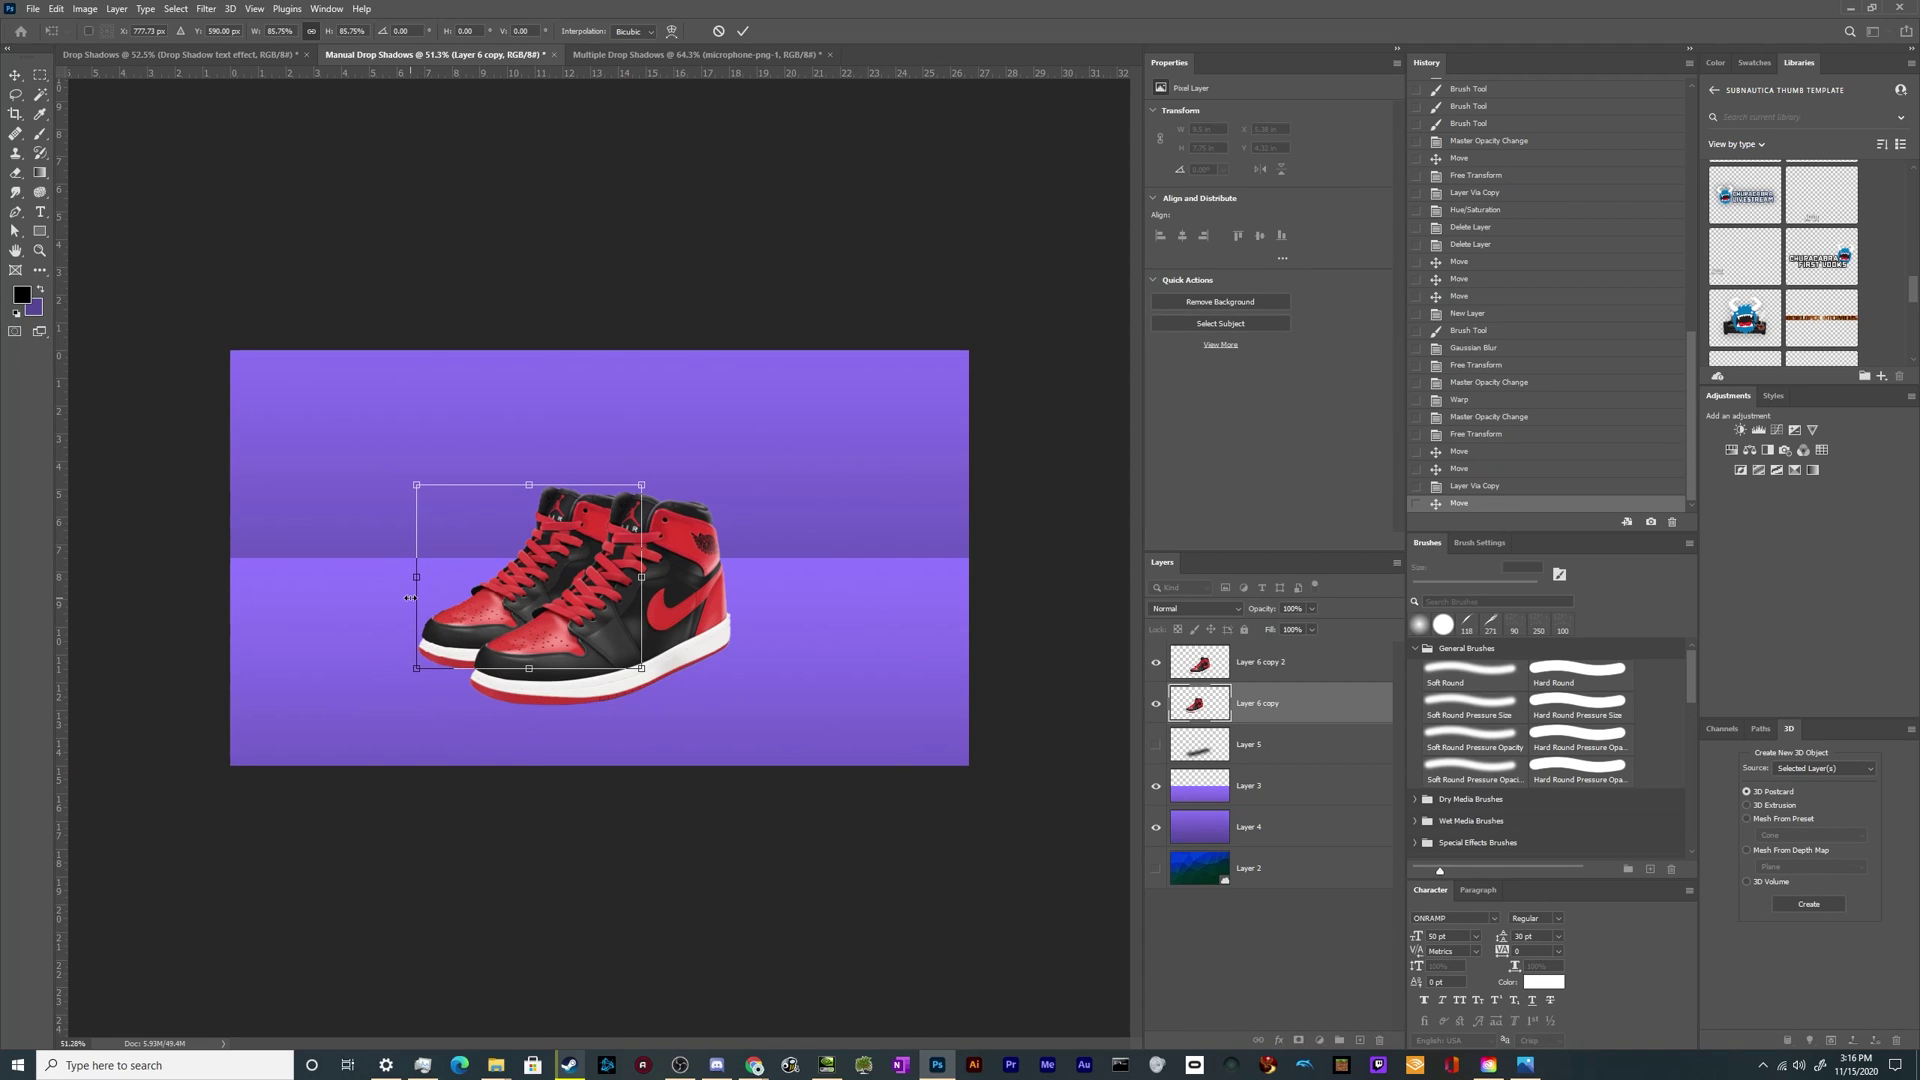
key(Return)
Step: Merge both sneakers into Layer 6 copy 2, shift the pair, and duplicate it as Layer 6 copy 3
shift+click(1353, 665)
right_click(1353, 665)
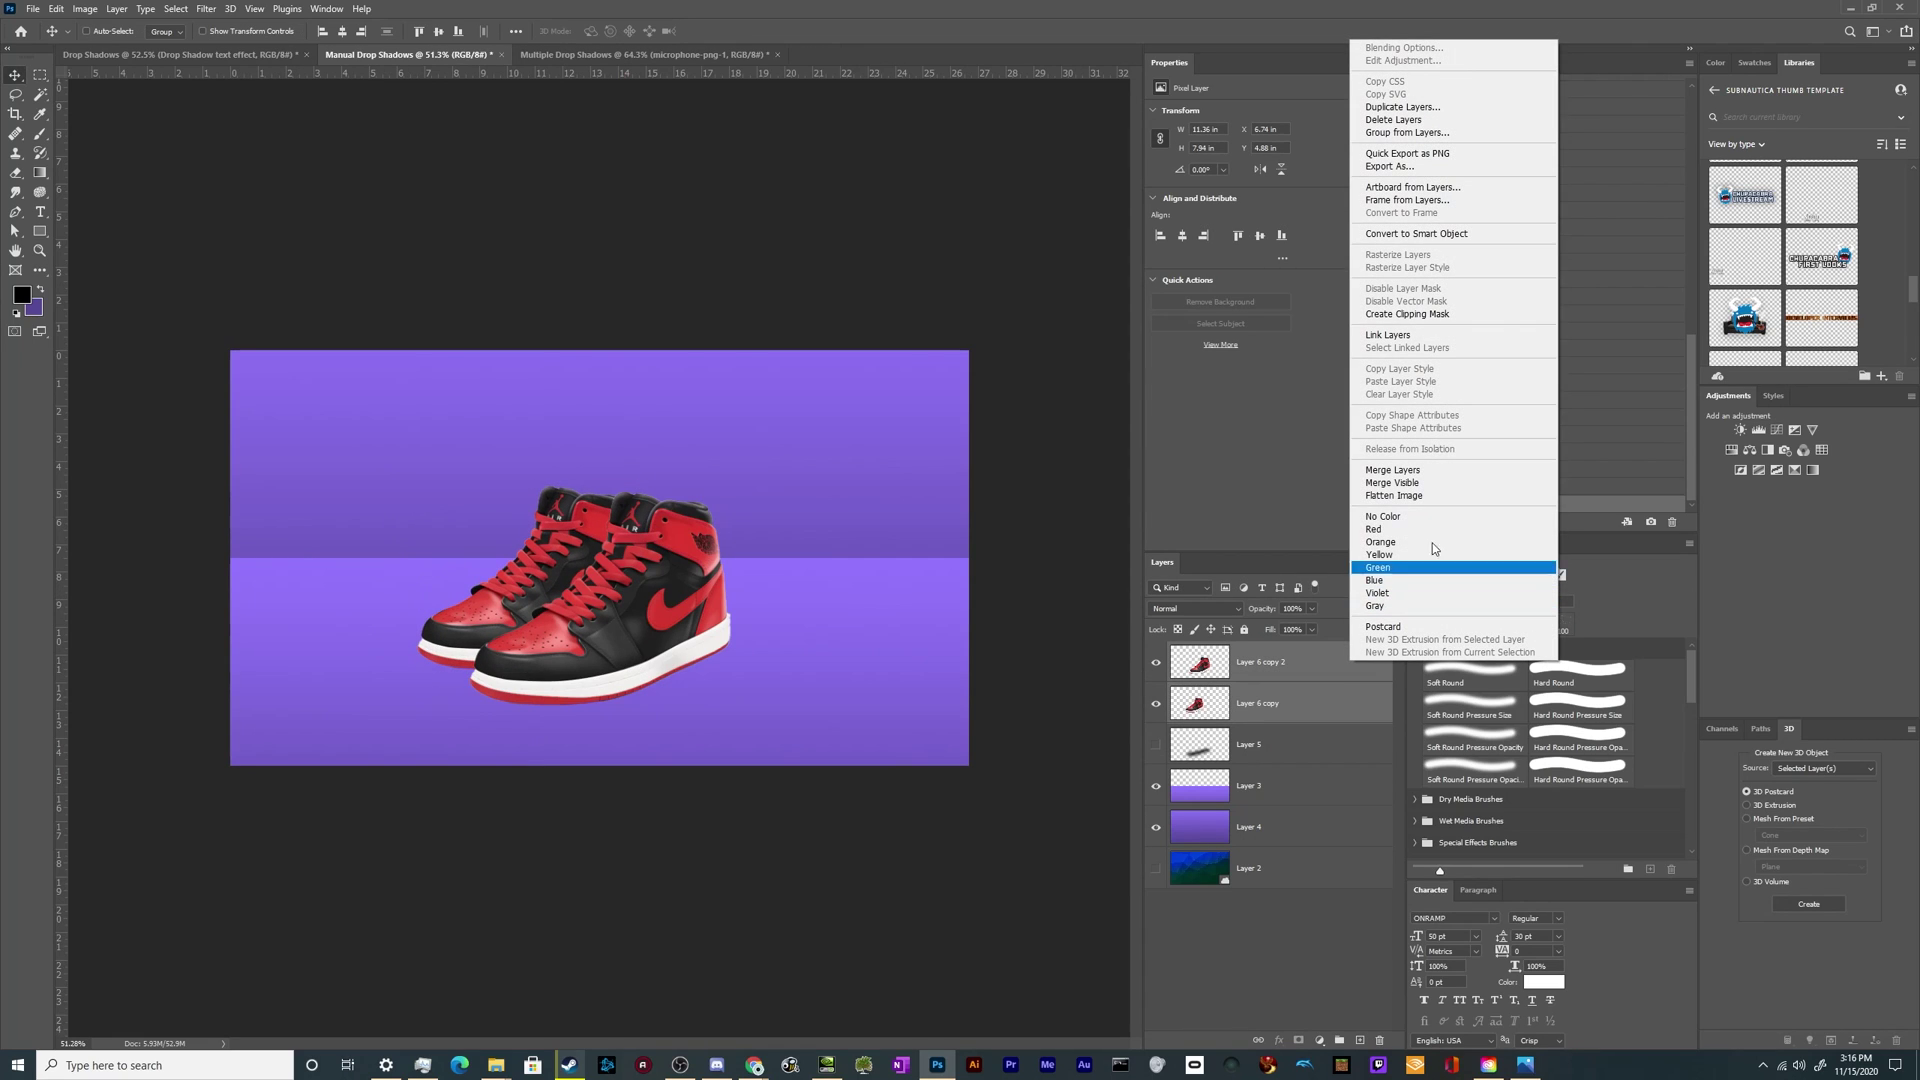
click(1392, 470)
mouse_move(681, 650)
mouse_down()
mouse_move(720, 676)
mouse_move(707, 659)
mouse_move(800, 640)
mouse_move(697, 662)
mouse_up()
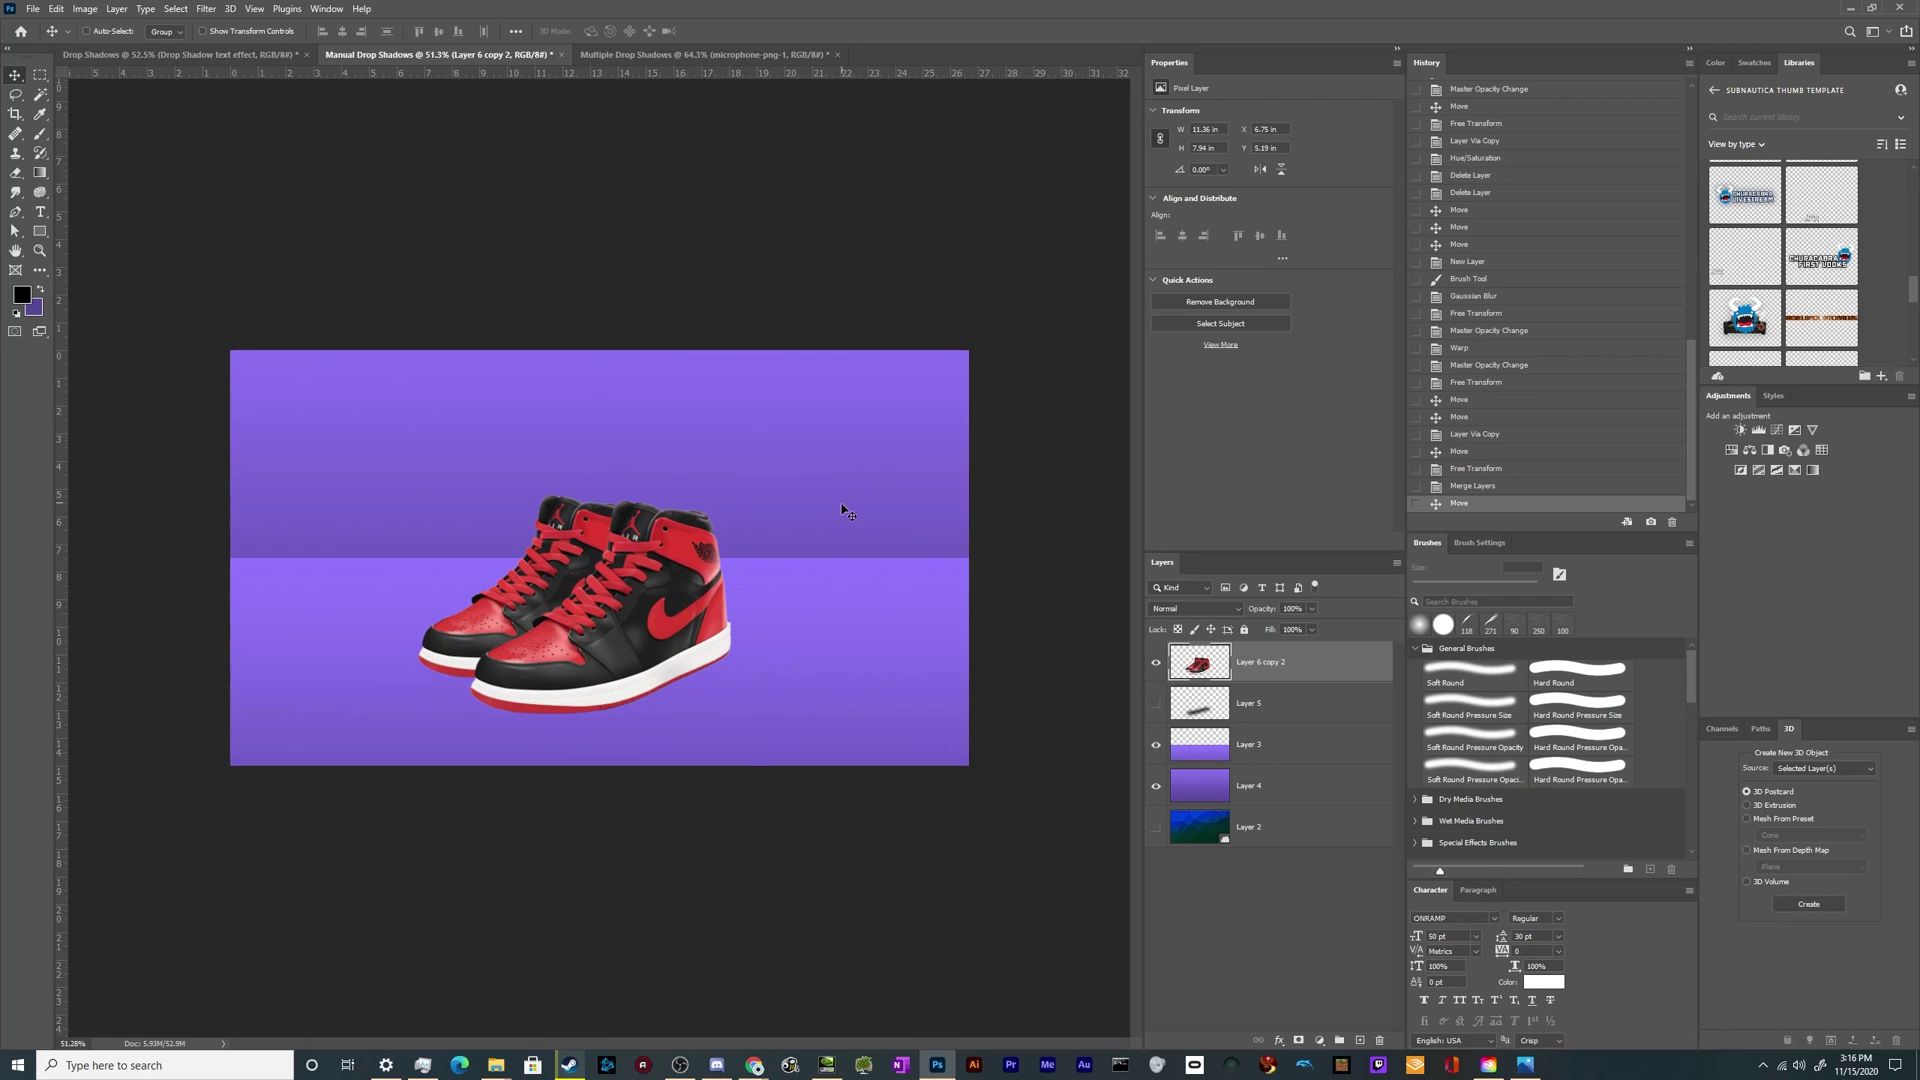
key(ctrl+j)
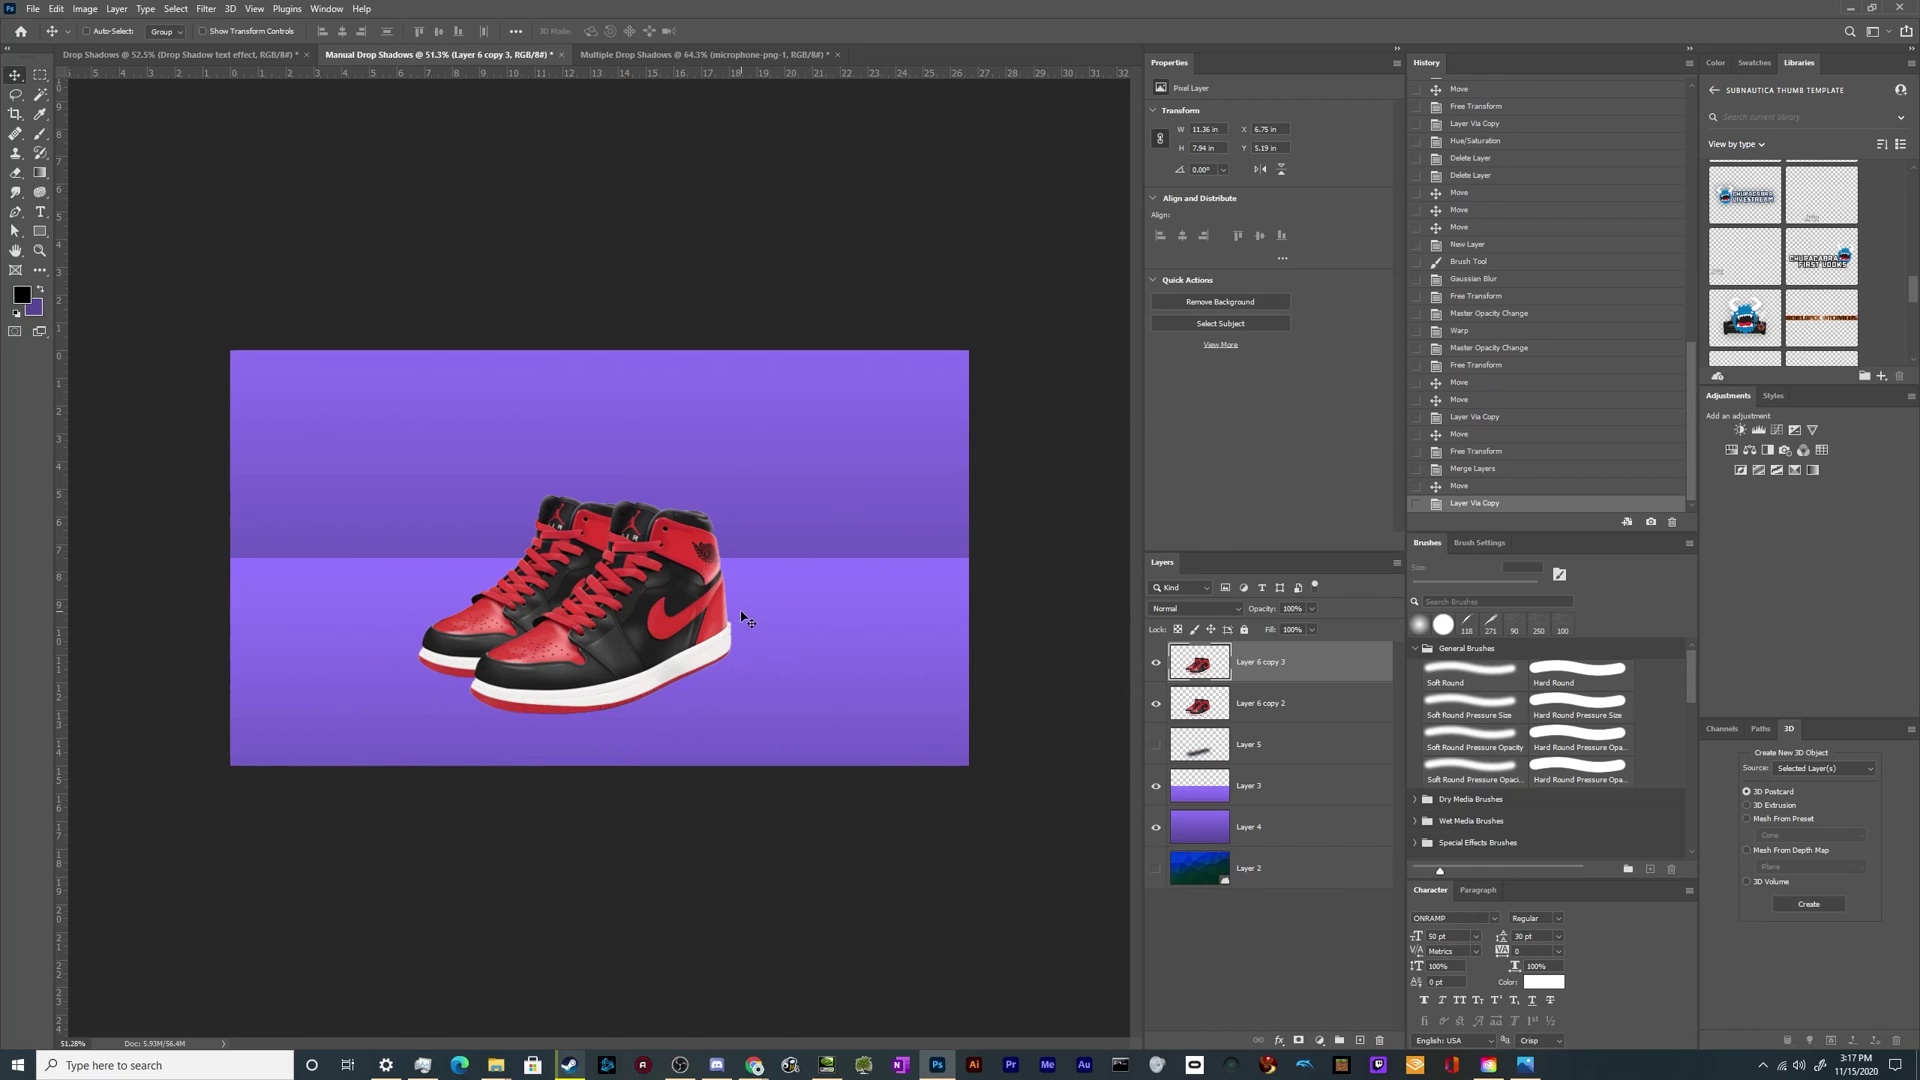
click(1311, 716)
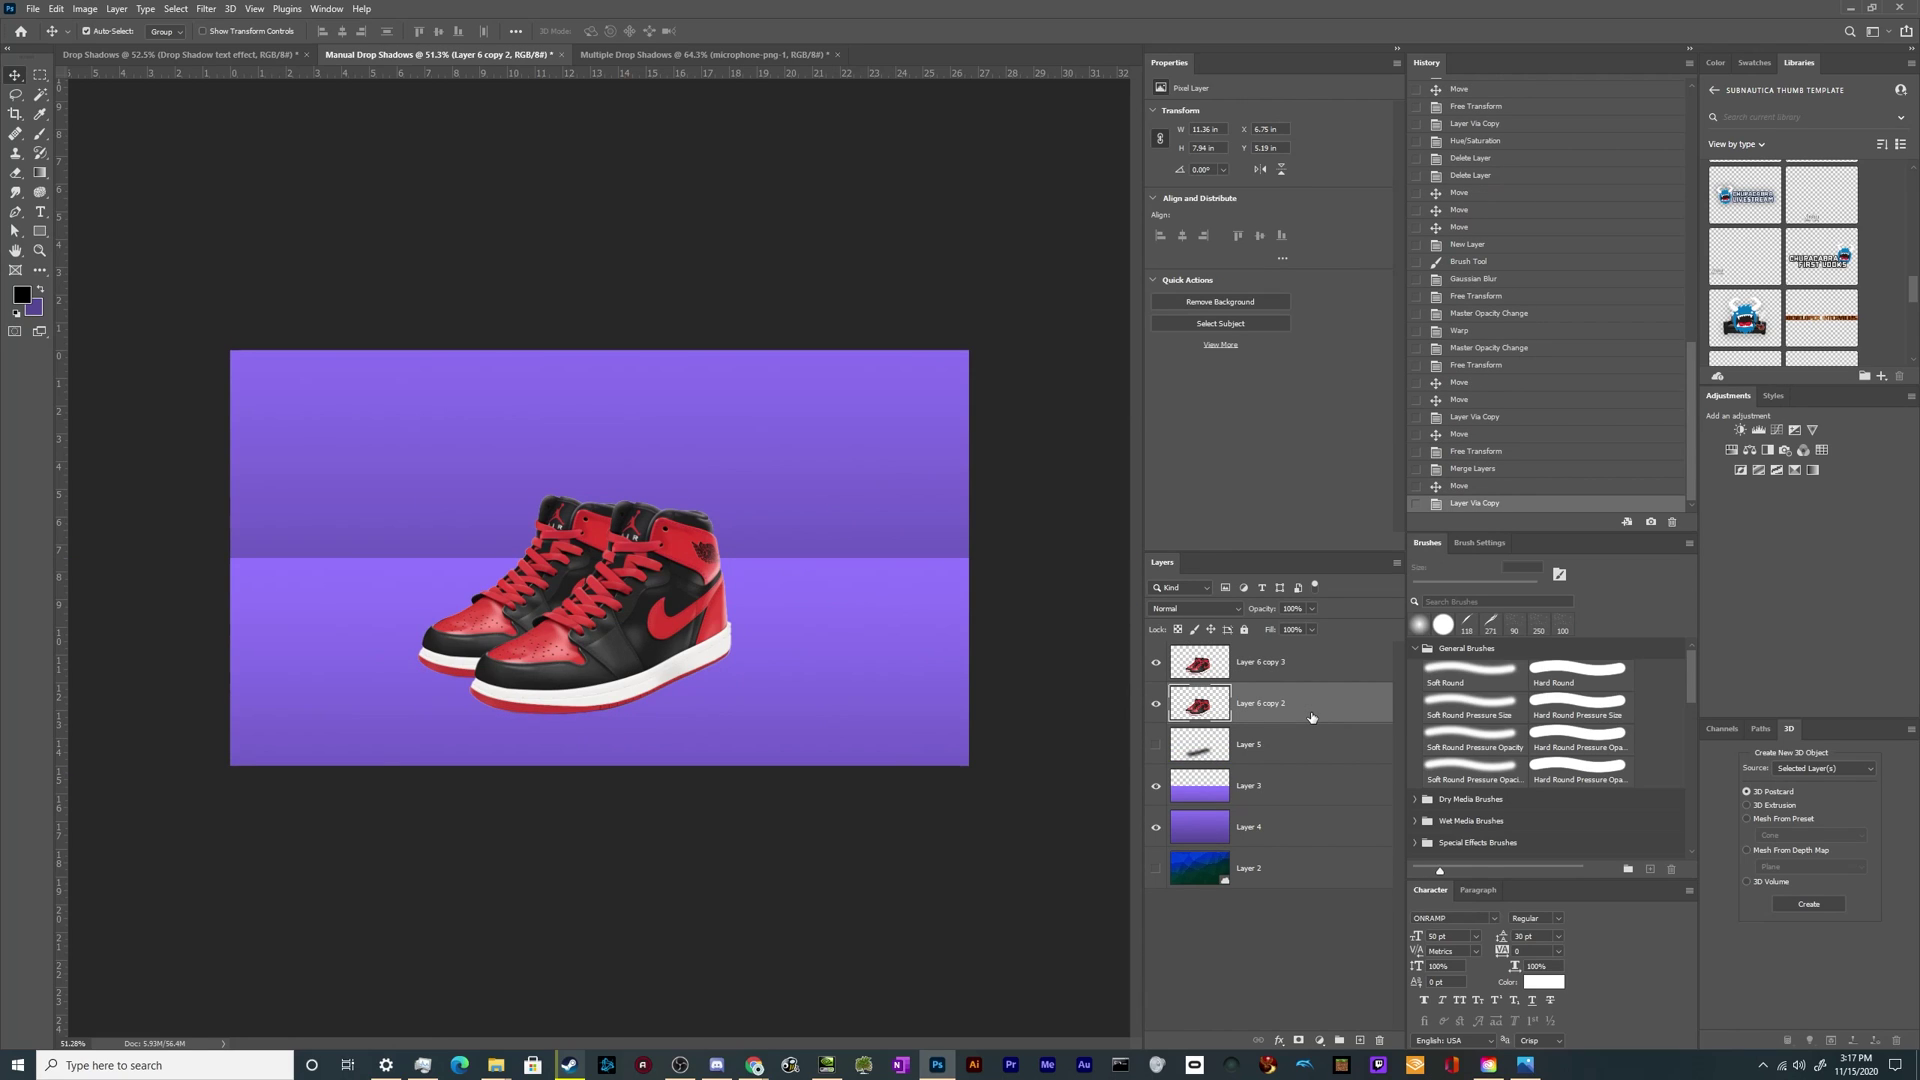
Step: Turn the shoe copy solid black with Hue/Saturation Lightness -100
key(ctrl+u)
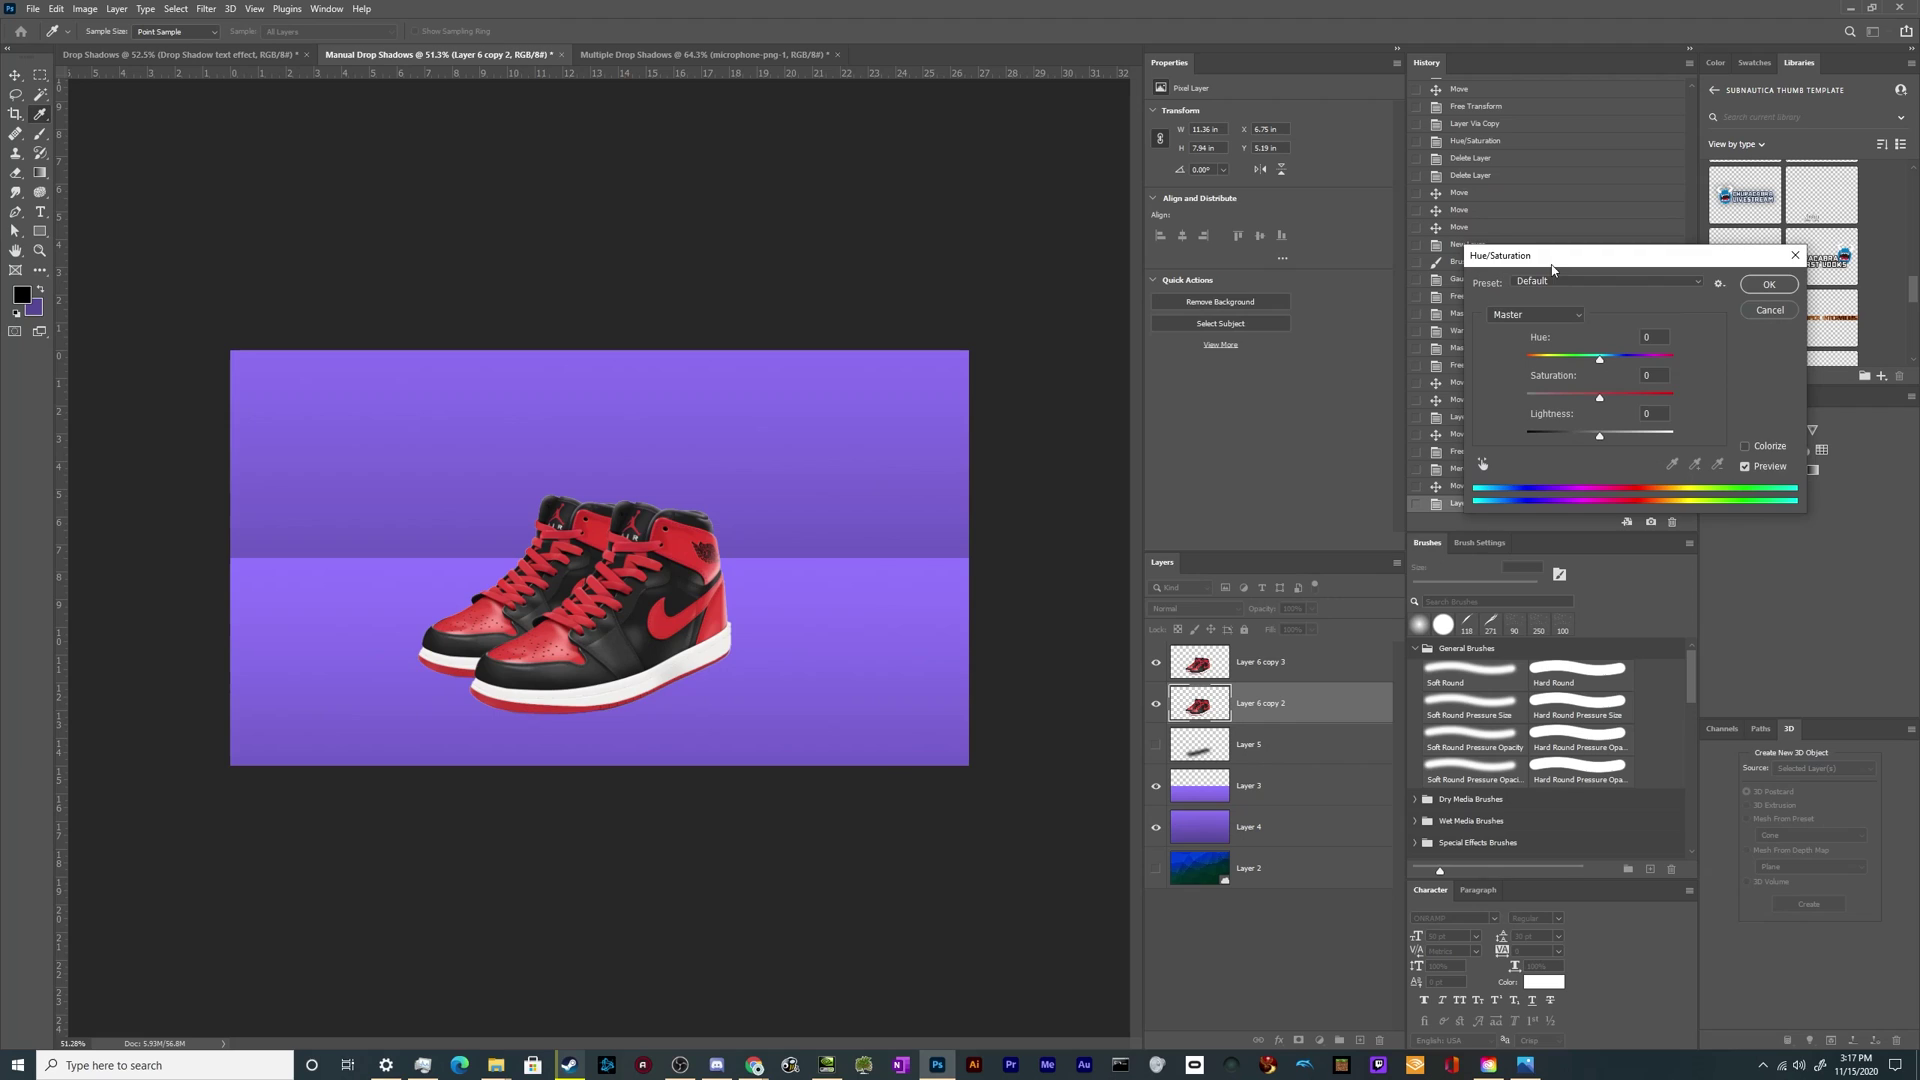
drag(1553, 270, 767, 382)
drag(797, 545, 629, 540)
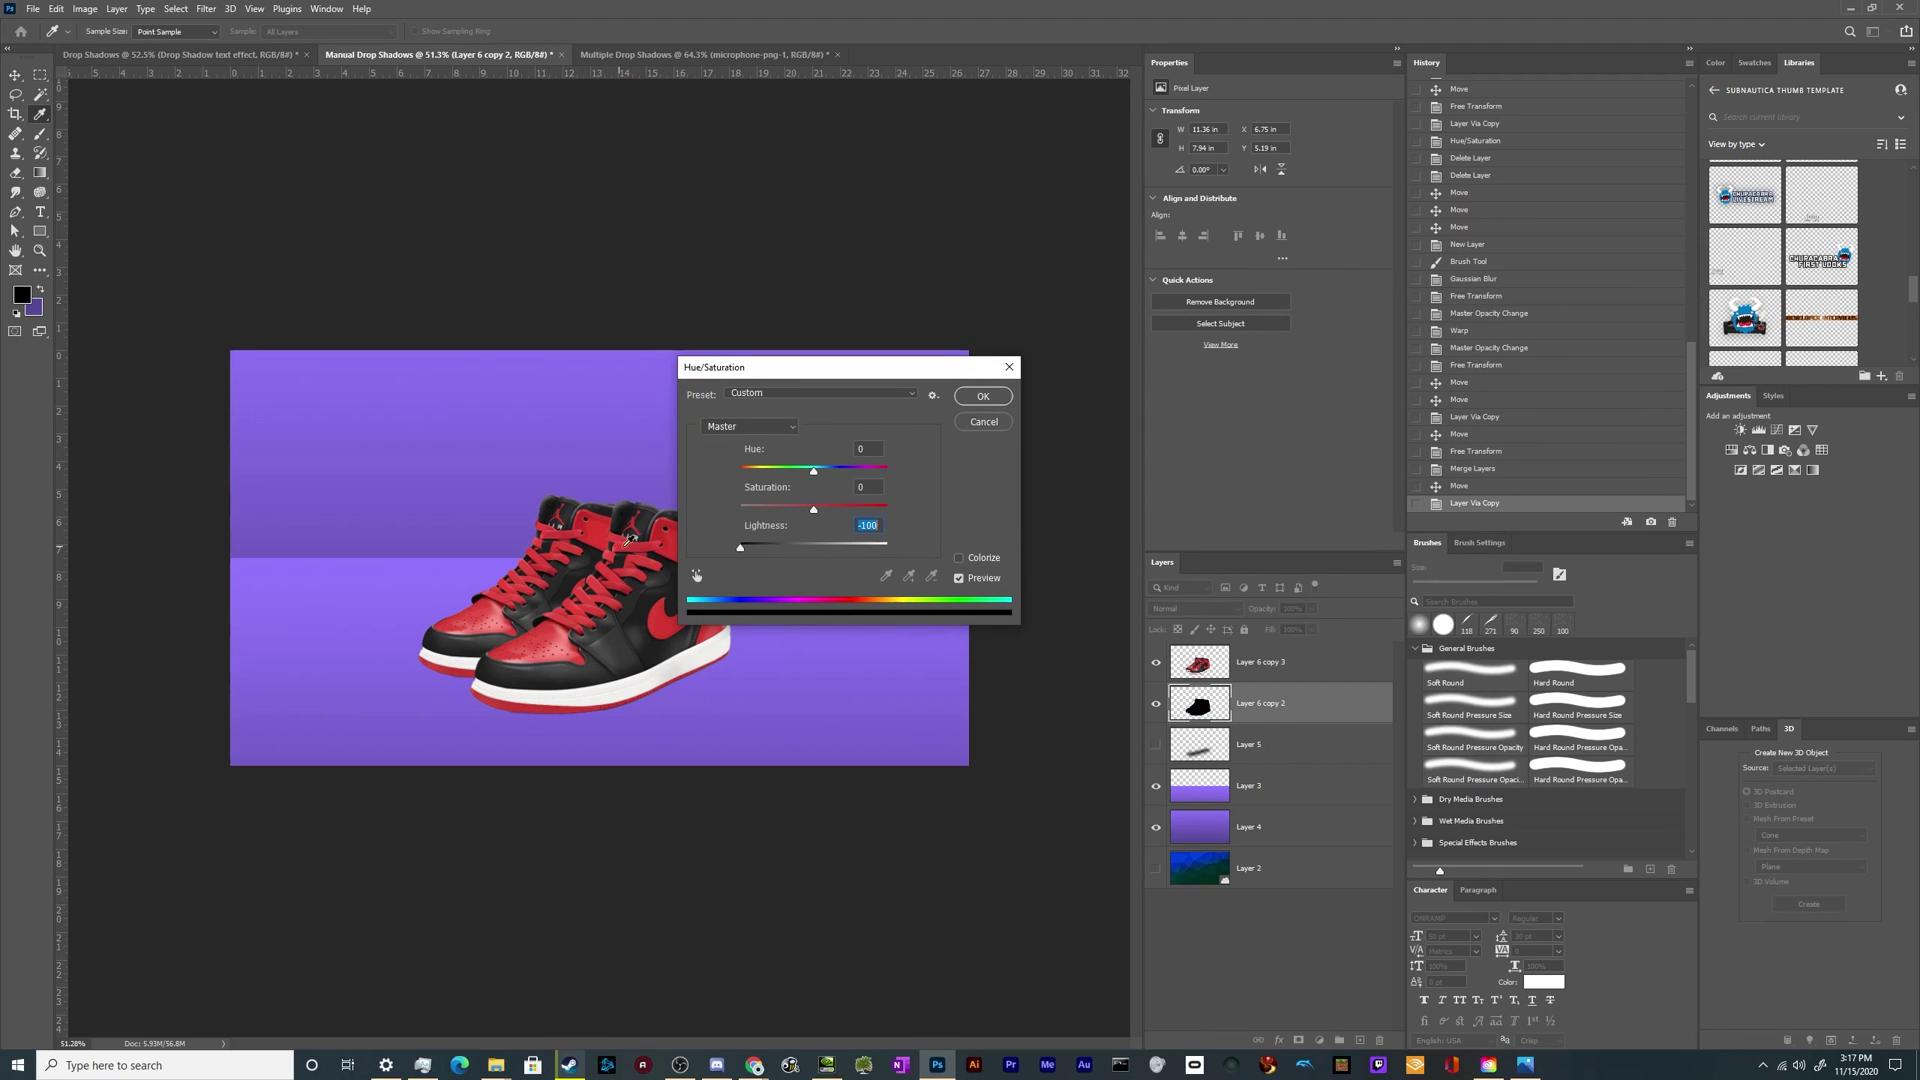
click(979, 397)
mouse_move(655, 612)
mouse_down()
mouse_move(774, 626)
mouse_move(662, 610)
mouse_up()
Step: Stretch and flatten the black silhouette into a cast shadow behind the shoes
key(ctrl+t)
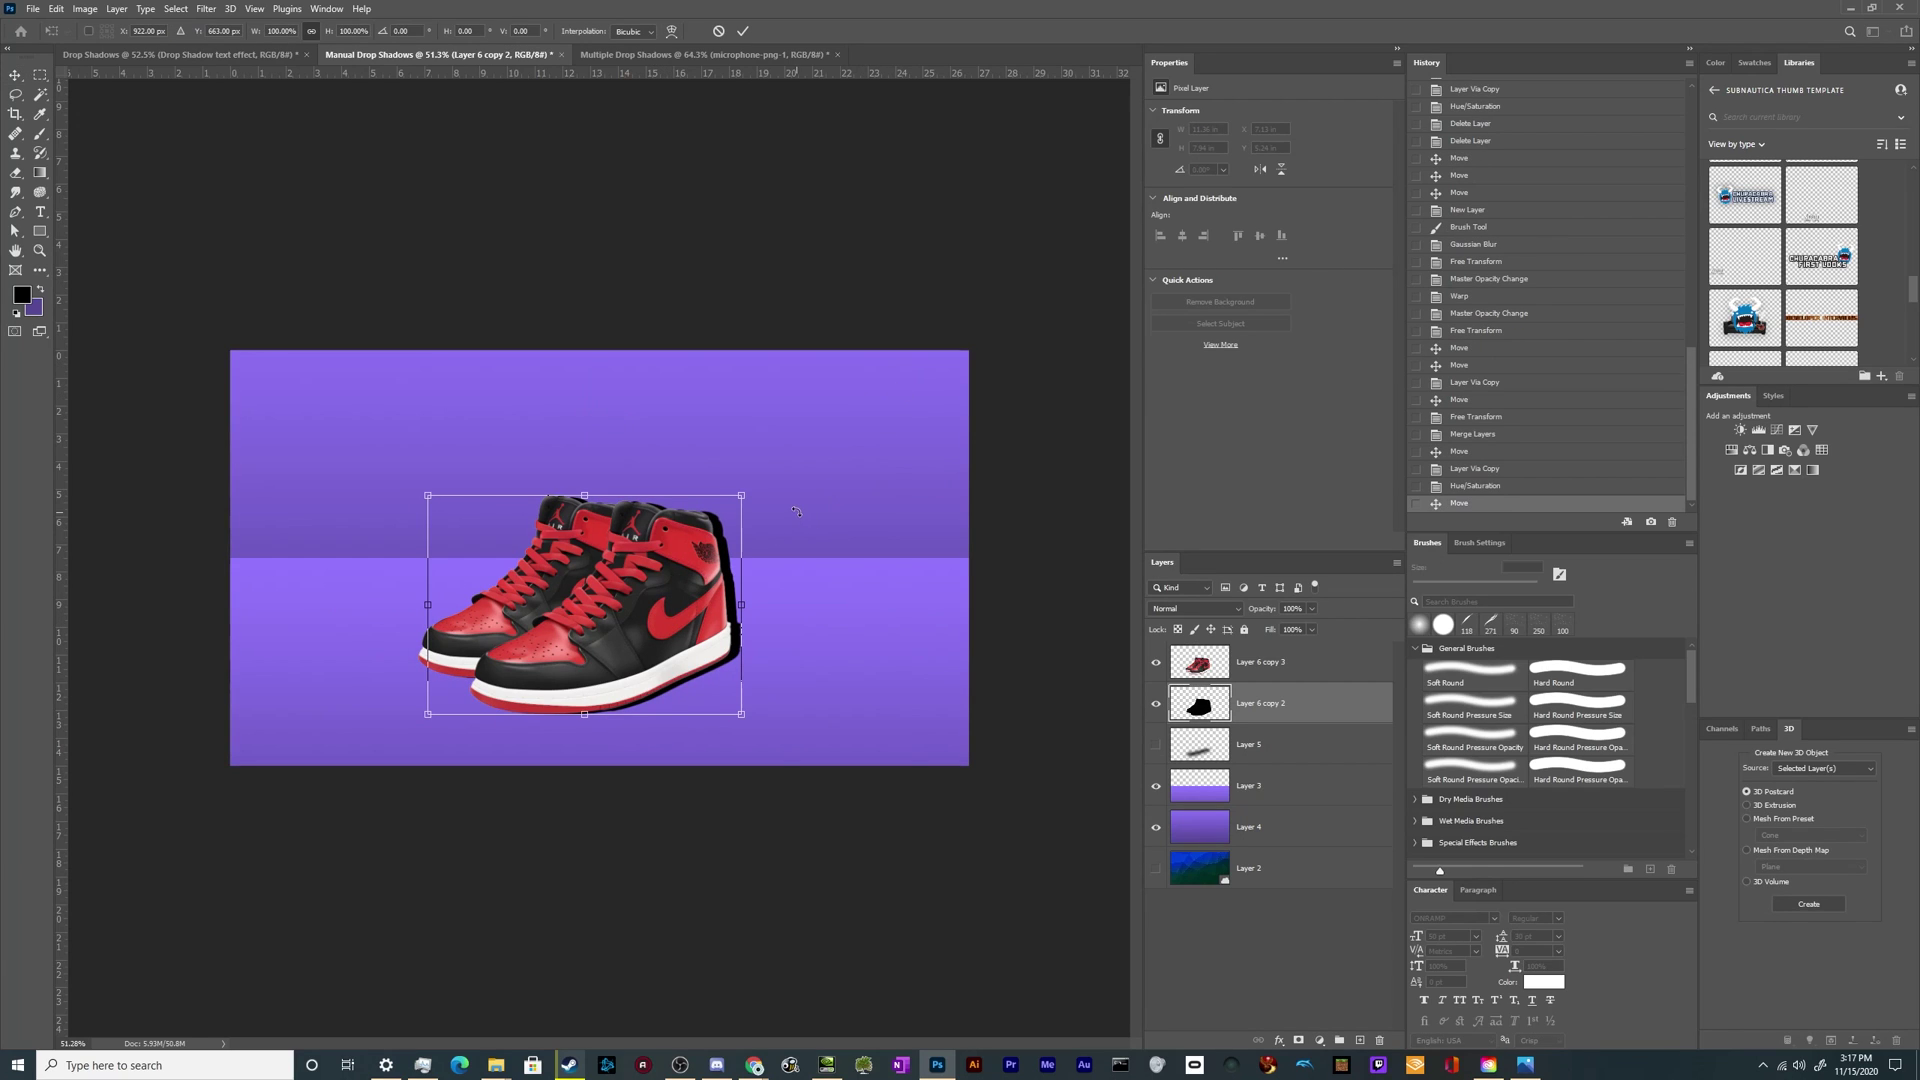
drag(741, 506, 862, 582)
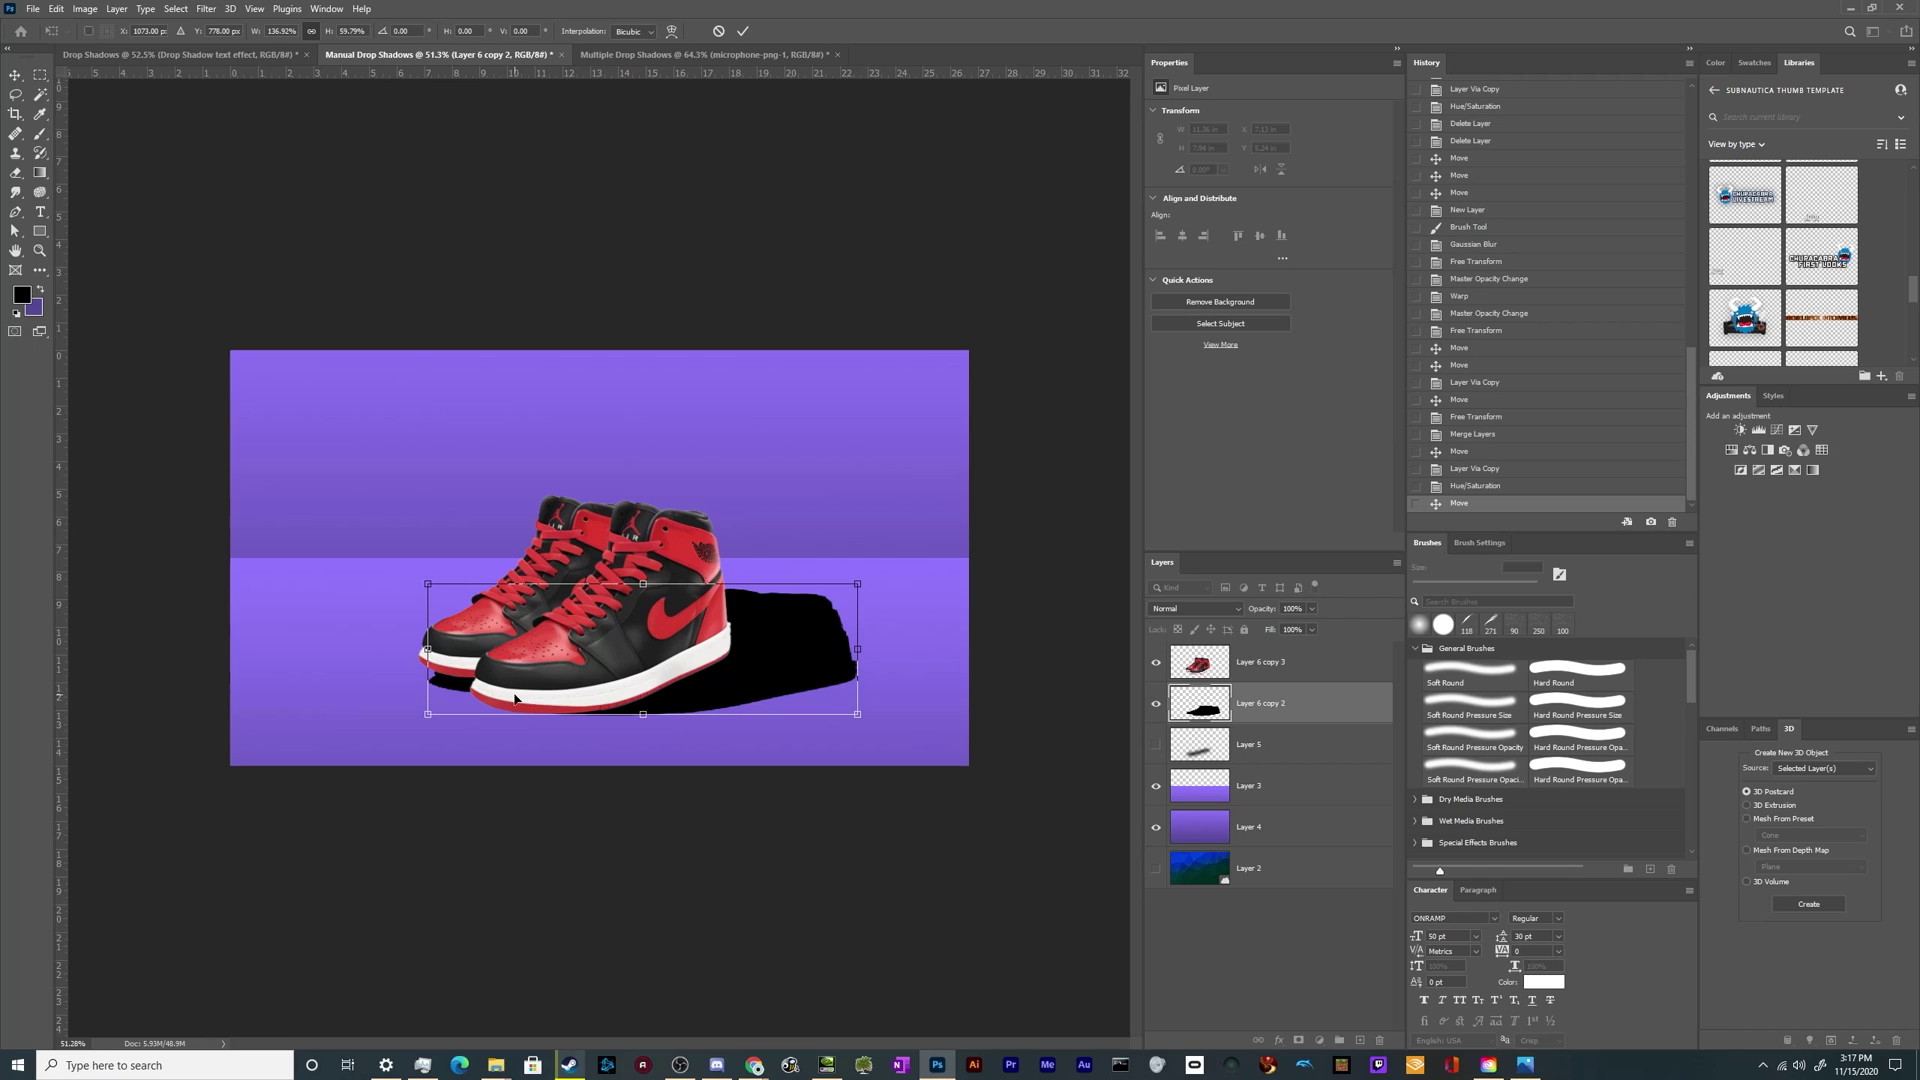
drag(514, 703, 509, 691)
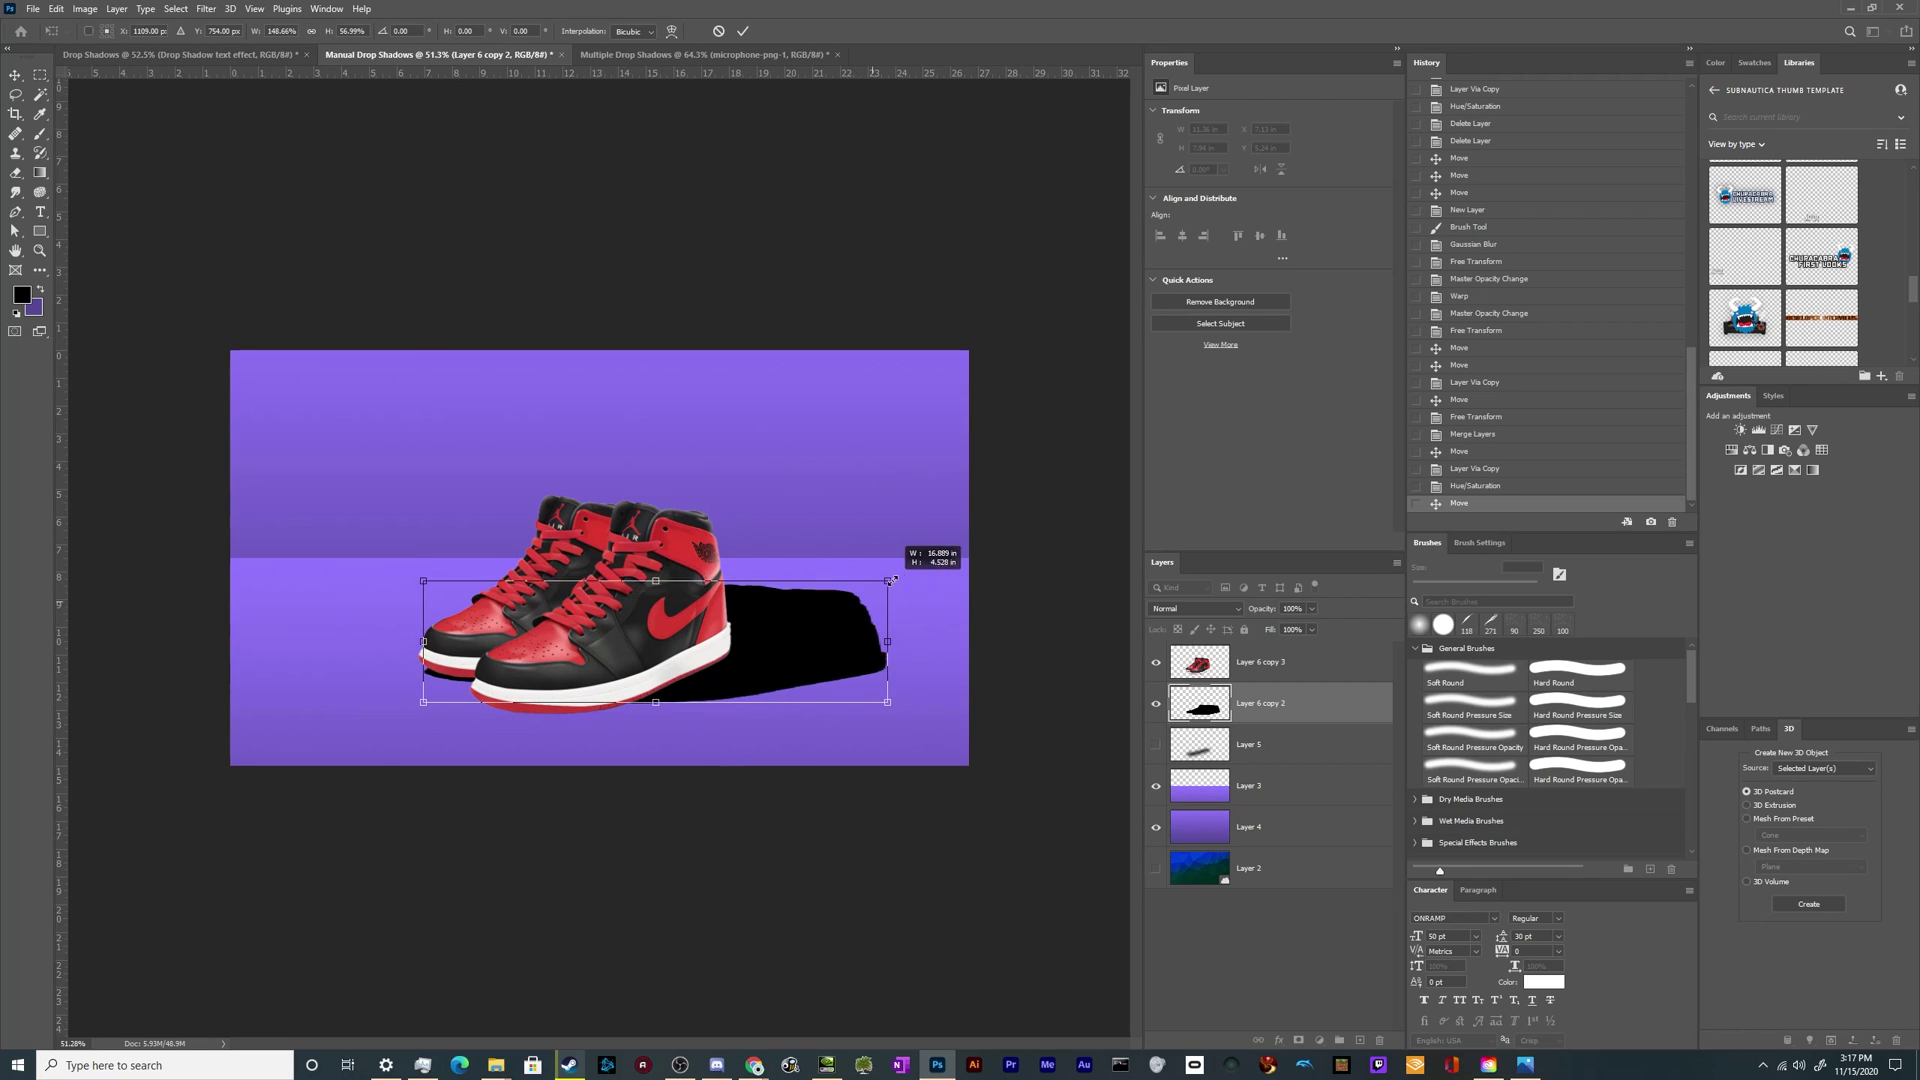
mouse_move(891, 580)
mouse_down()
mouse_move(906, 563)
mouse_move(862, 569)
mouse_up()
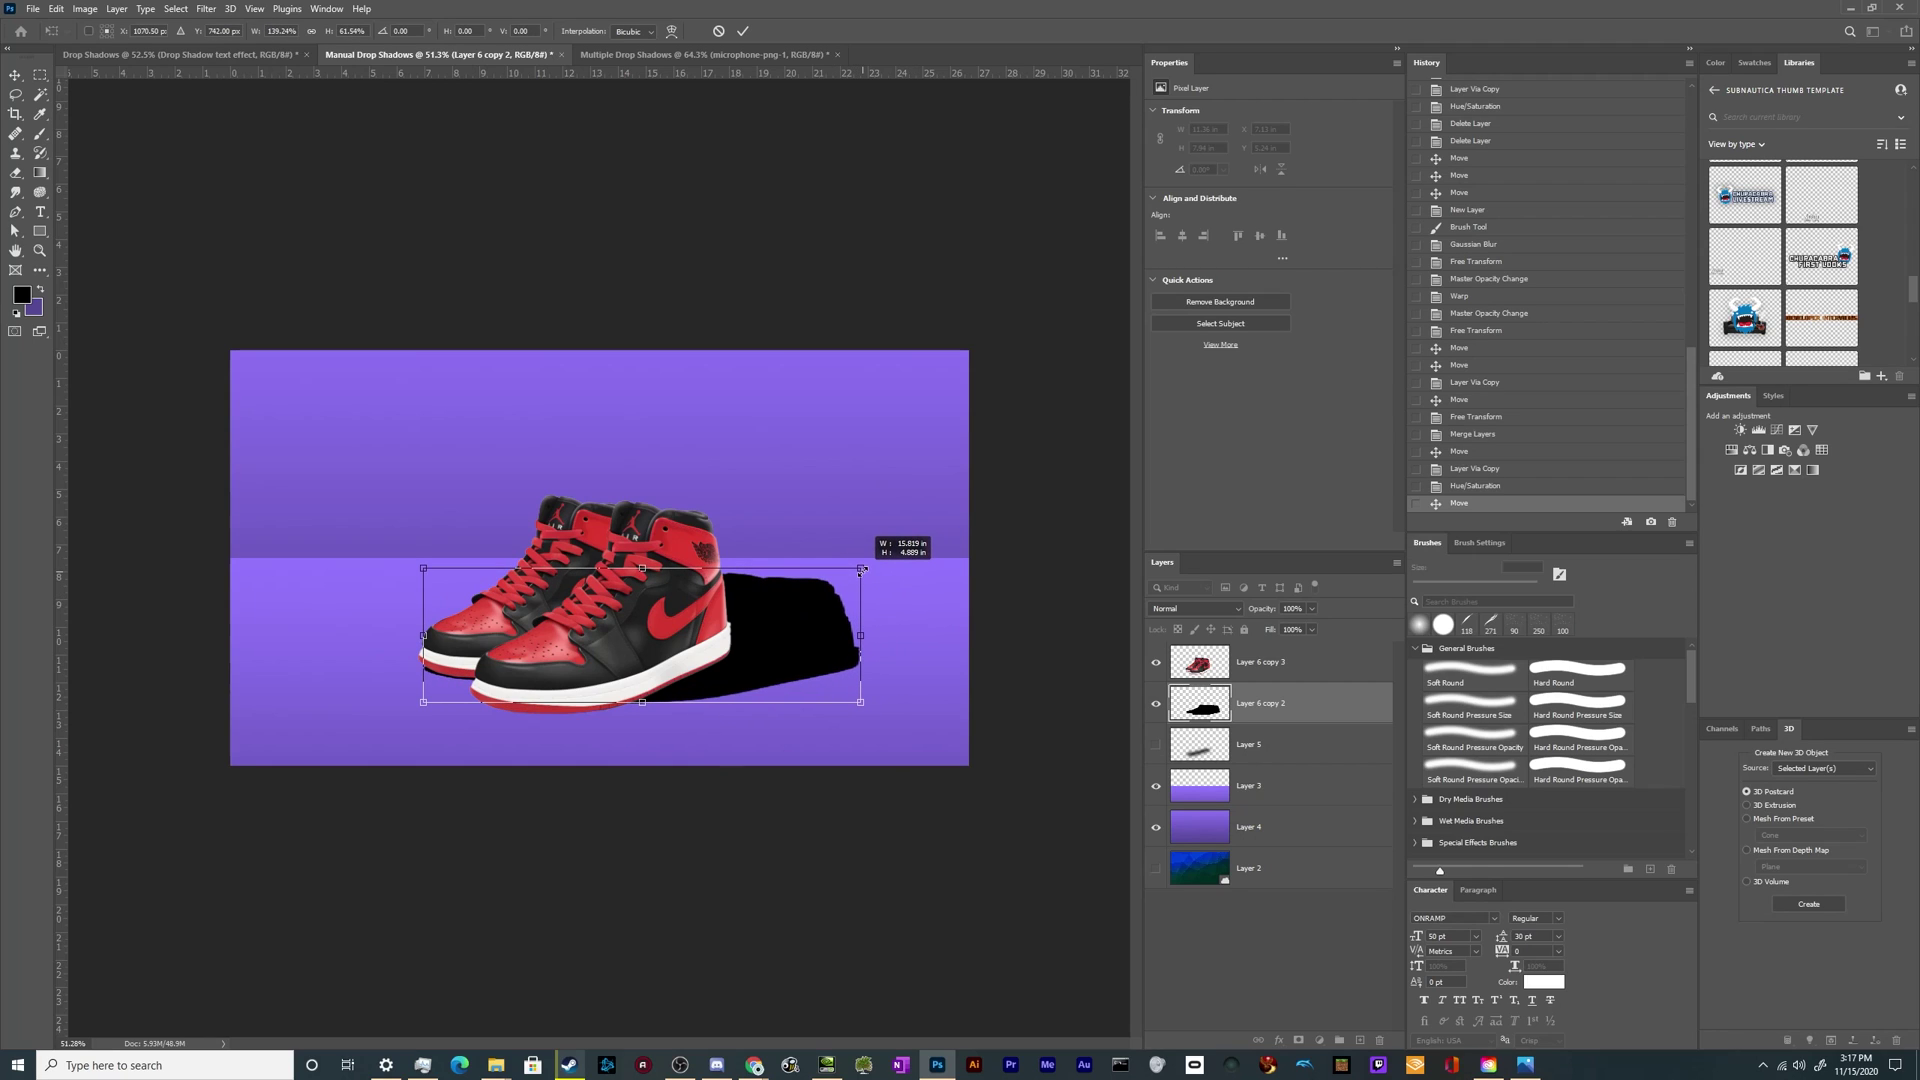
key(Return)
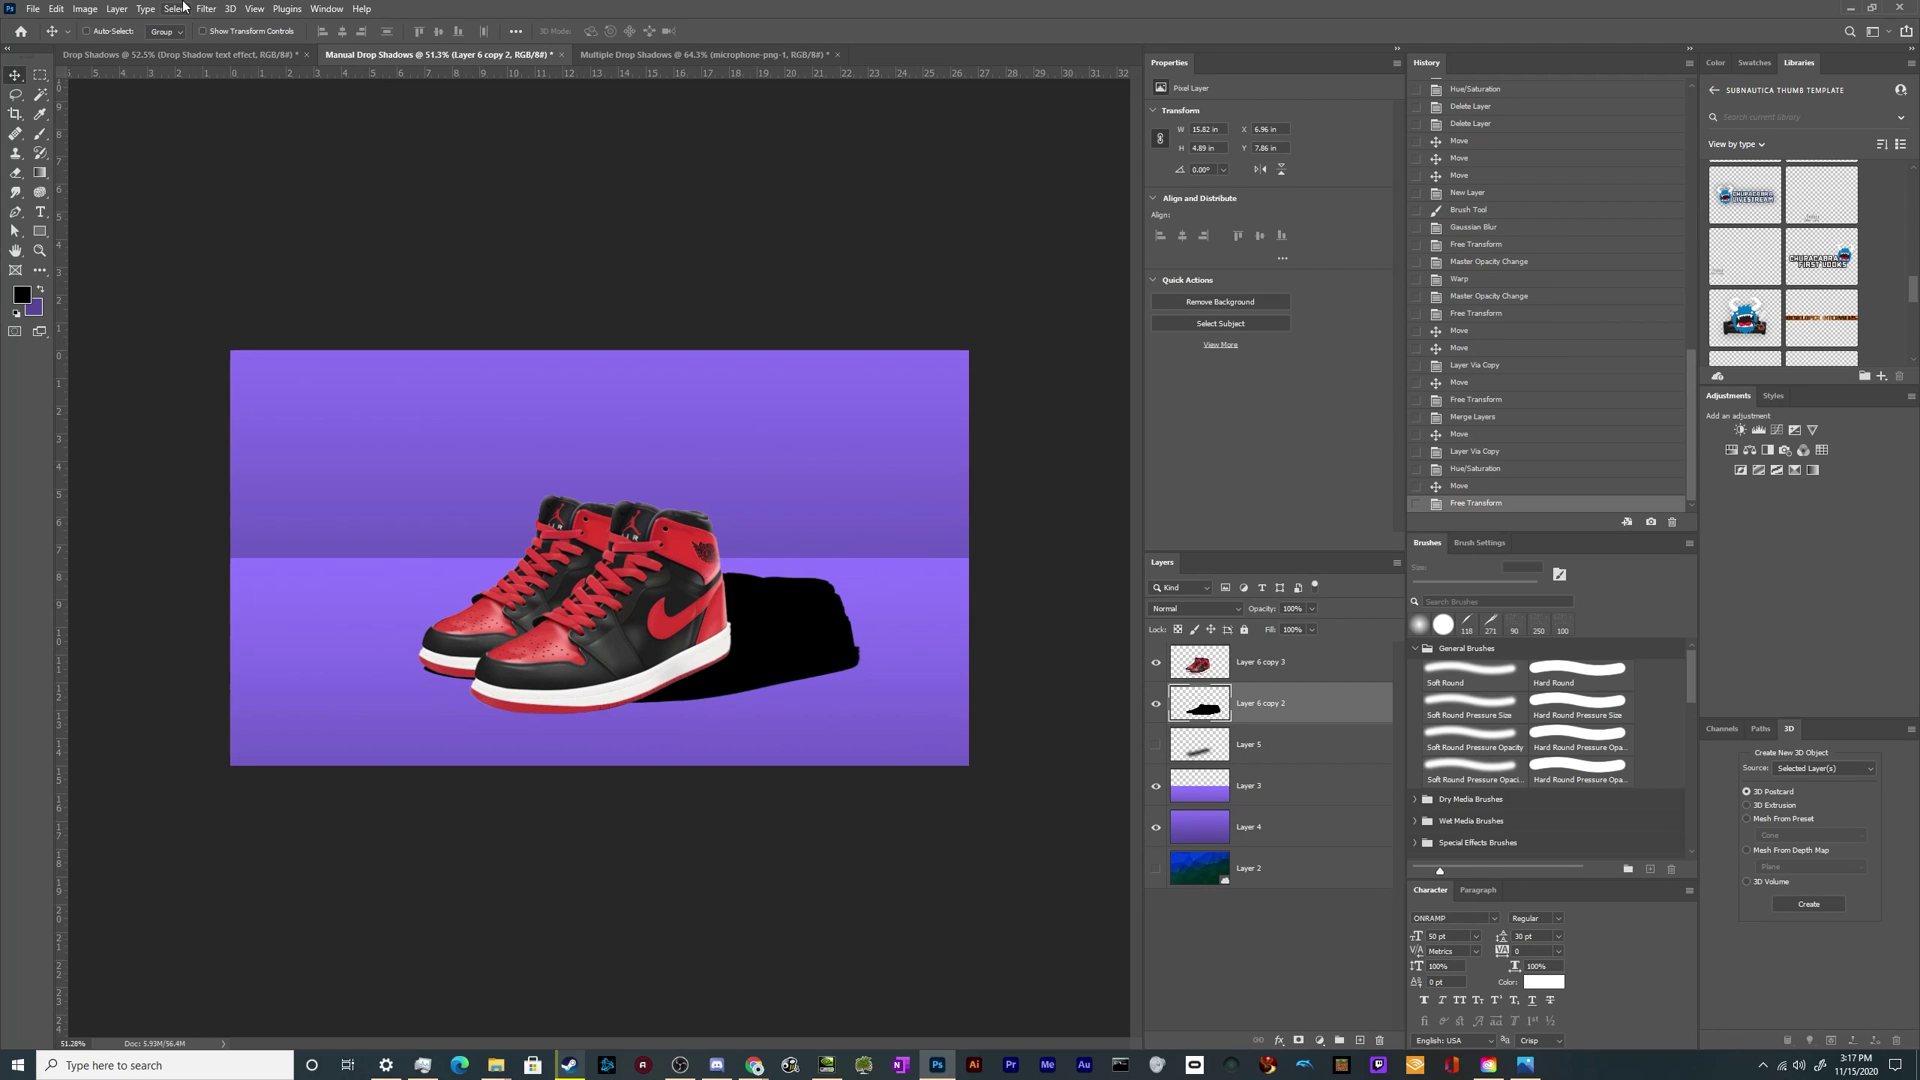
drag(835, 610, 756, 606)
Step: Soften the black silhouette shadow with a 23.5 px Gaussian Blur
click(176, 8)
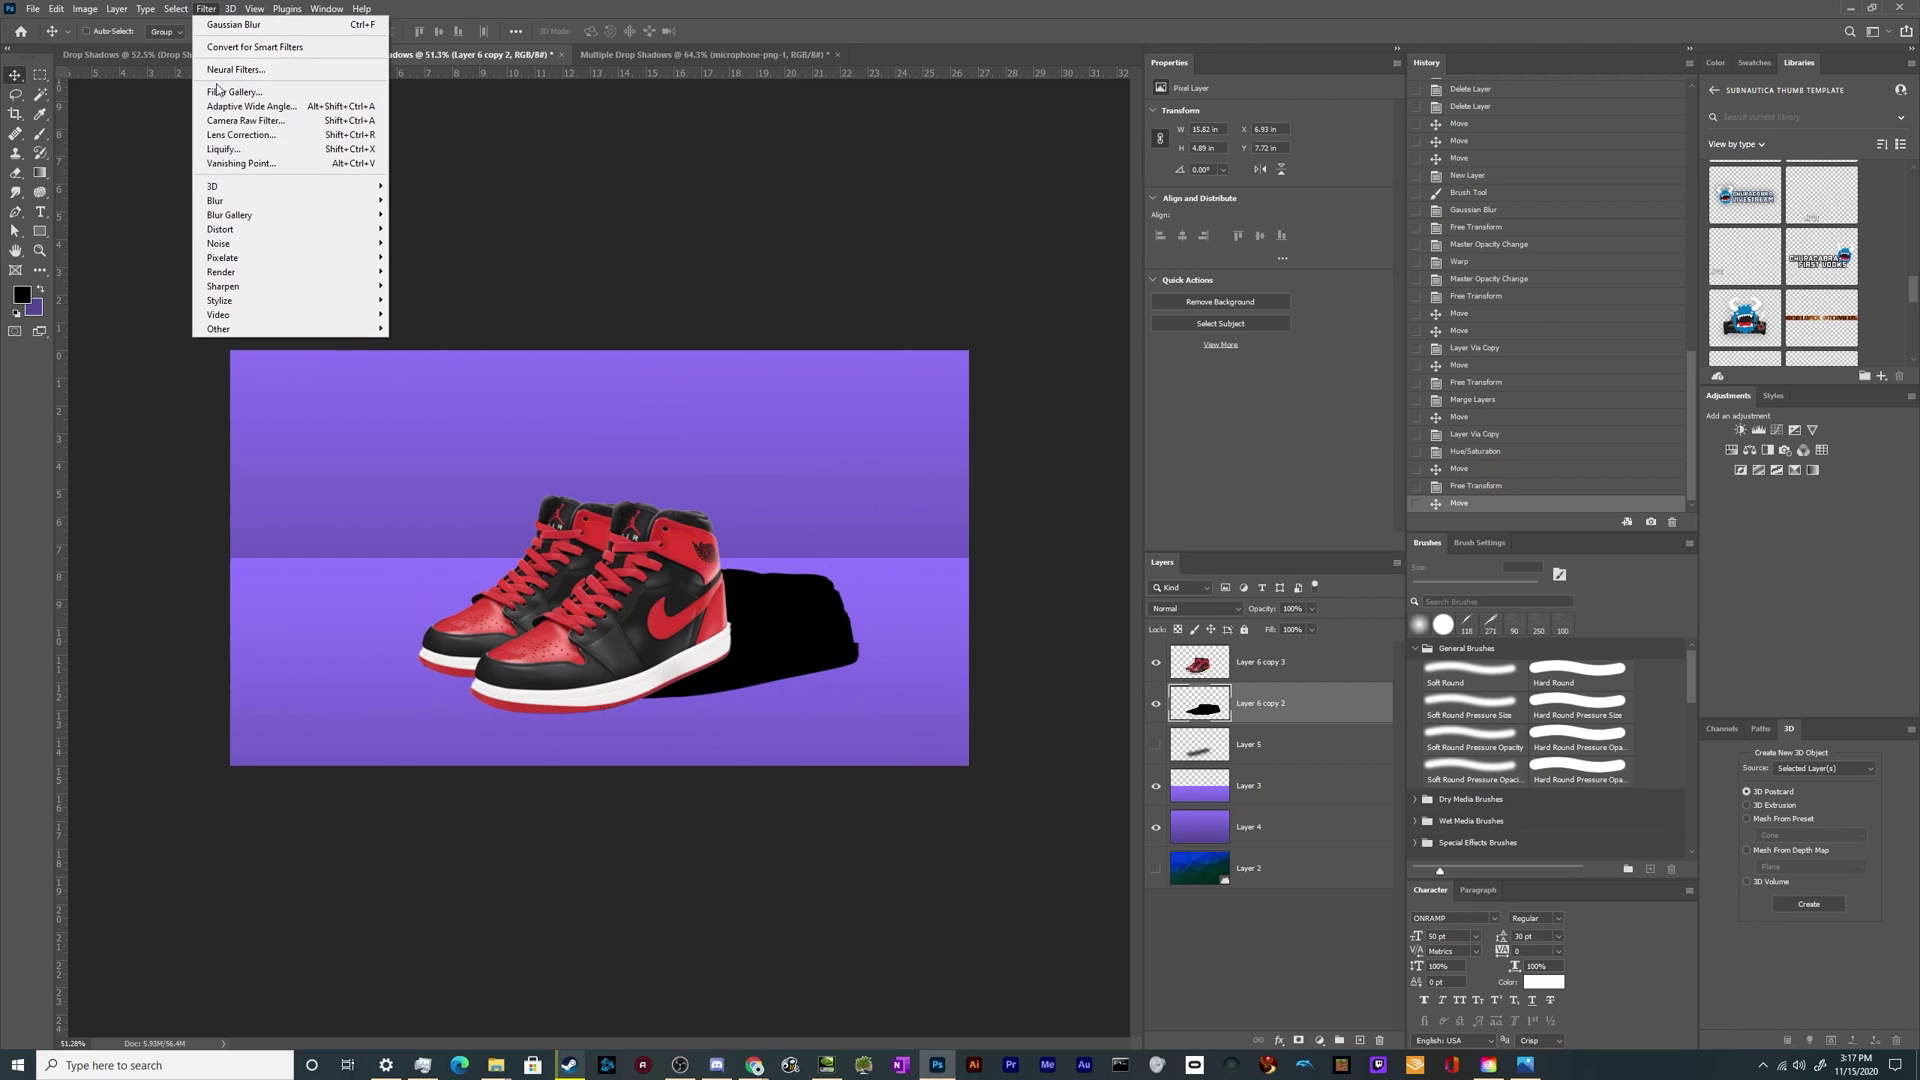
mouse_move(249, 208)
click(425, 256)
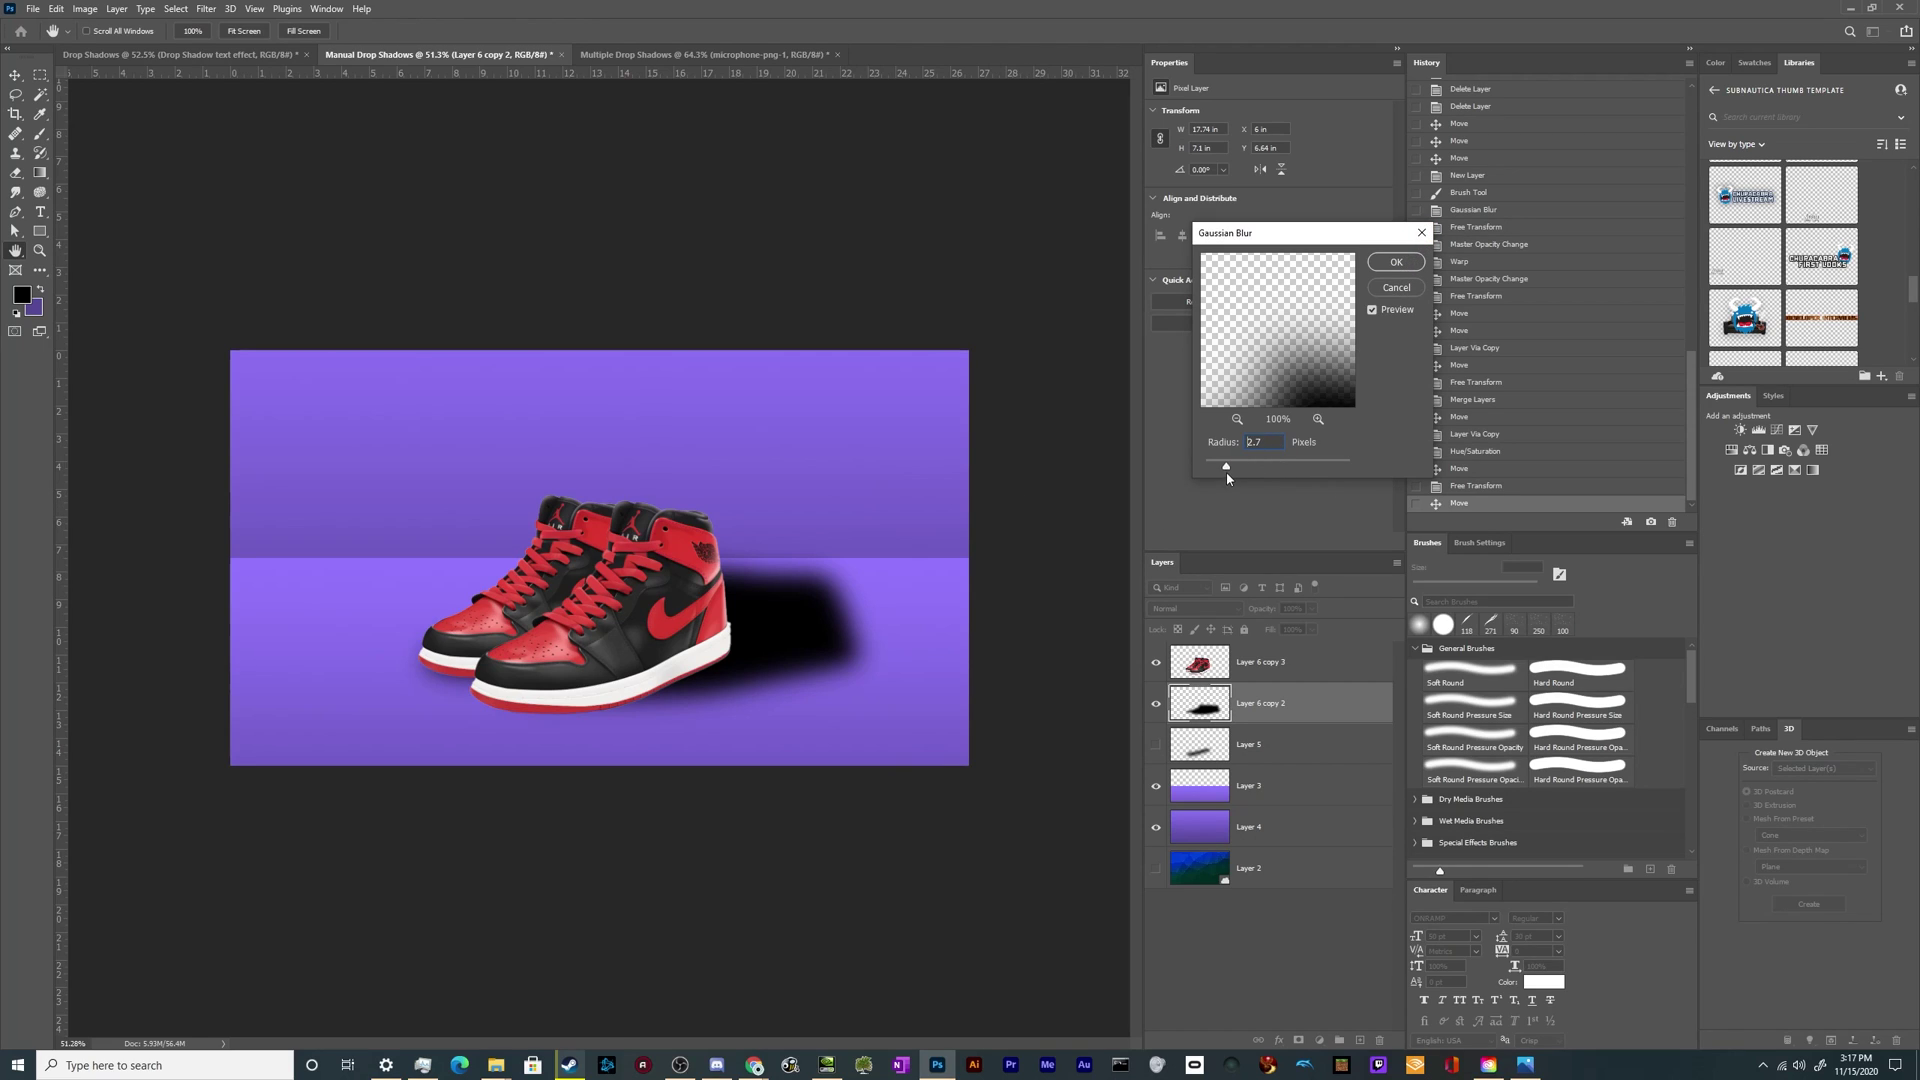
drag(1226, 471, 1271, 466)
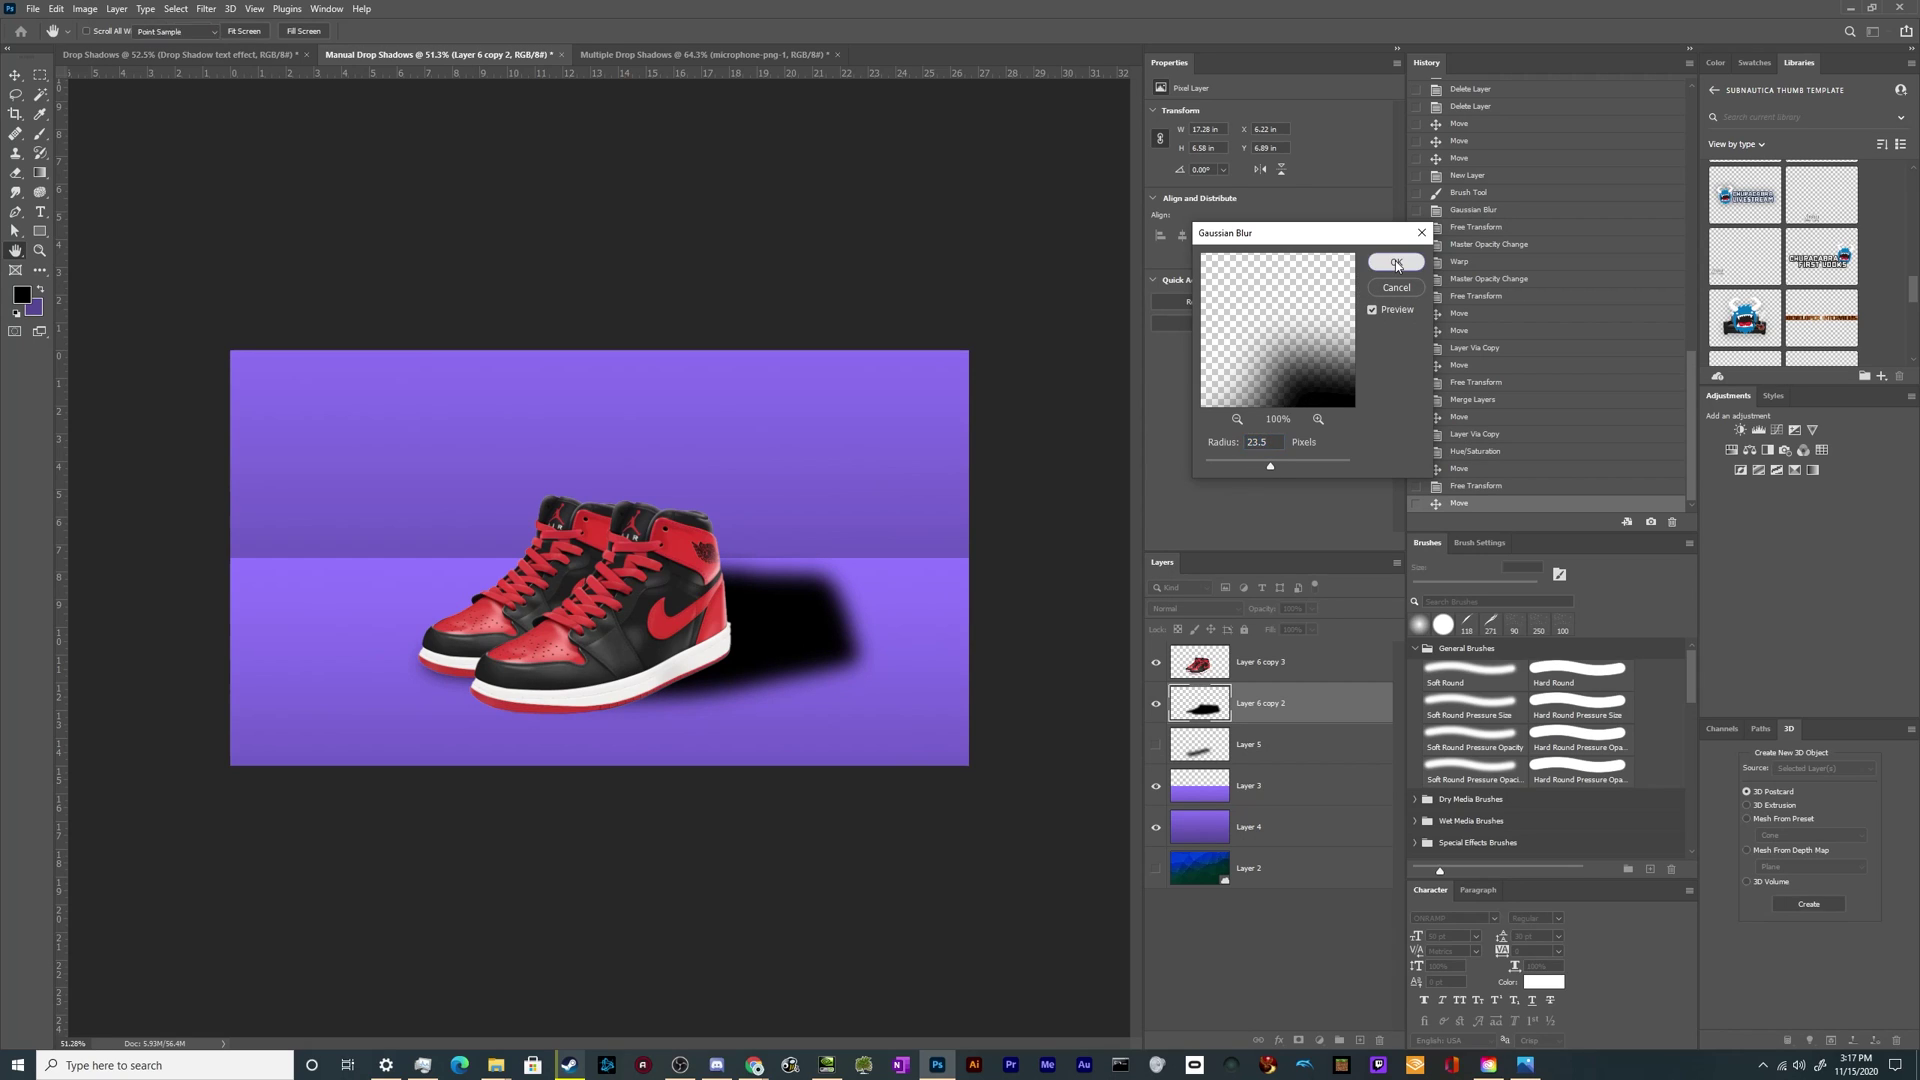
click(1396, 262)
Step: Shift the blurred shadow down-left into place and adjust the shoe layer selection
drag(740, 635, 698, 710)
ctrl+click(1260, 662)
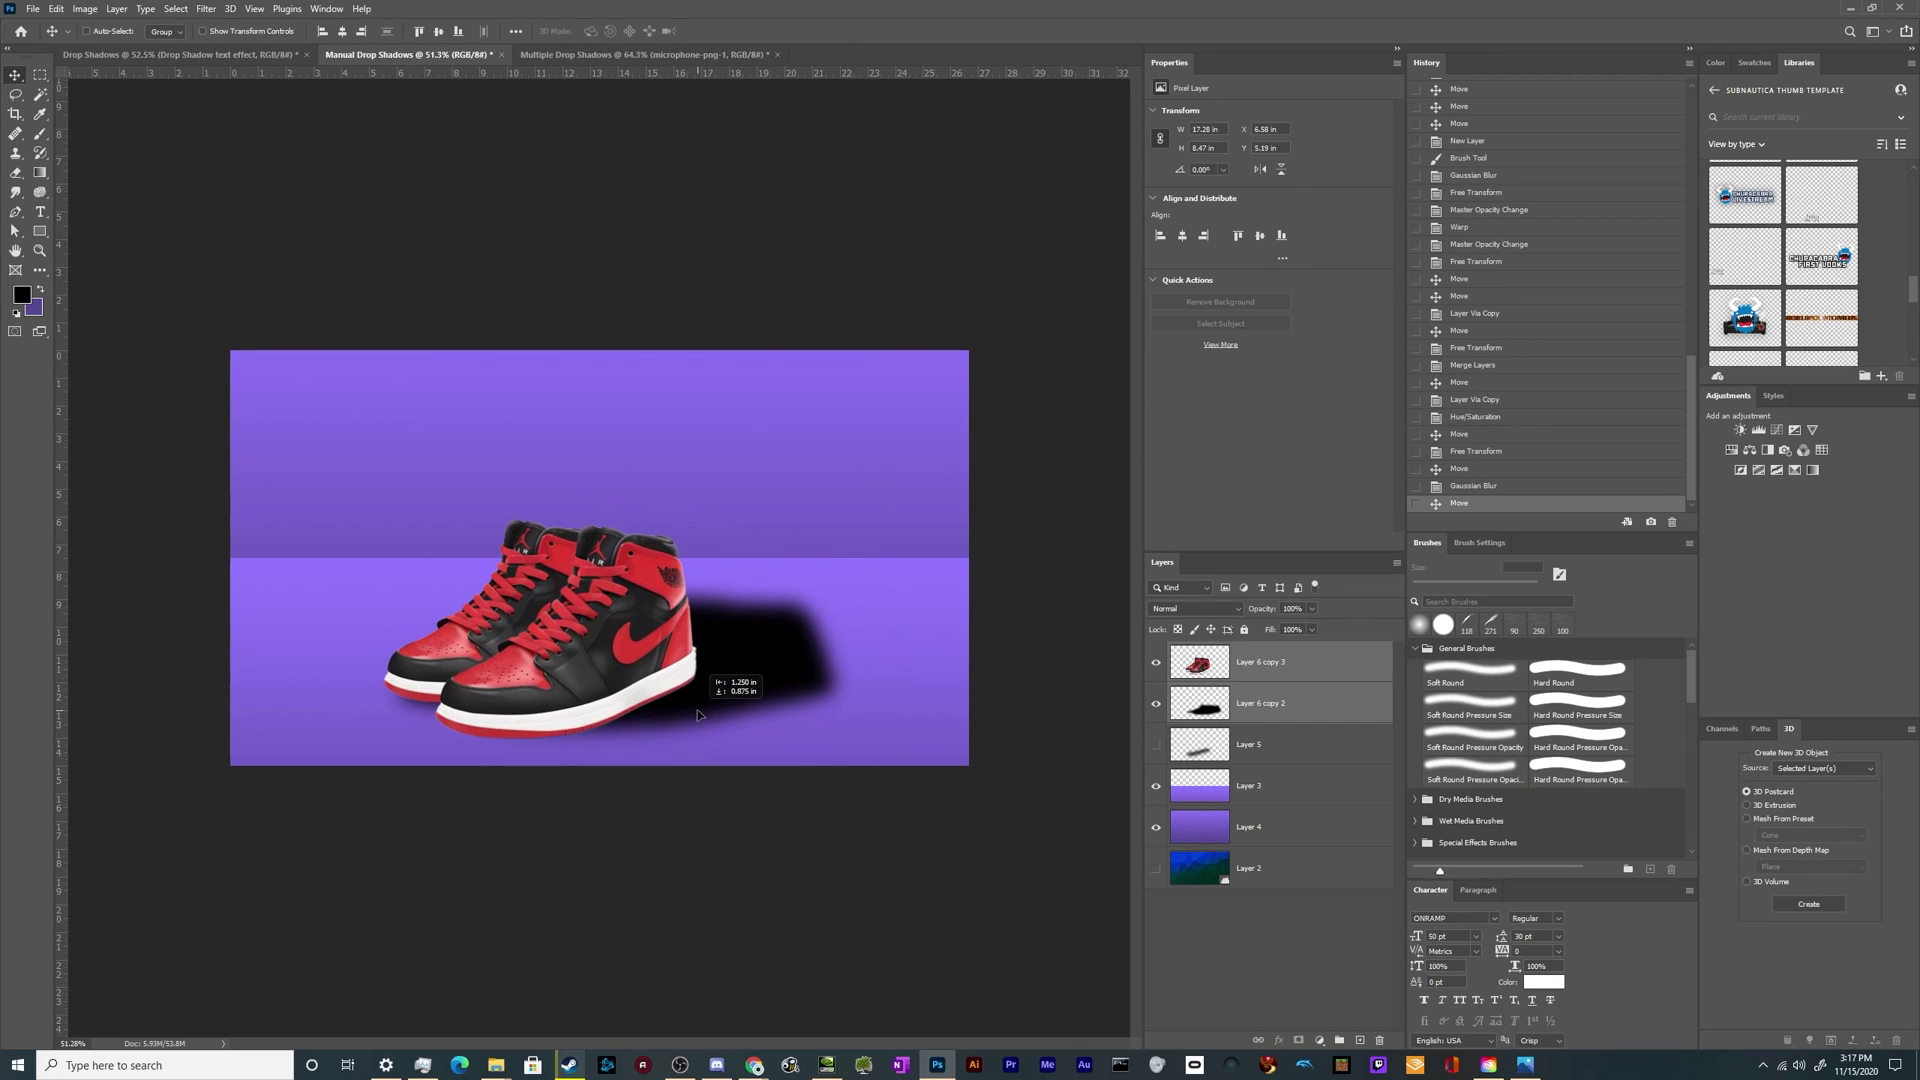
click(1288, 718)
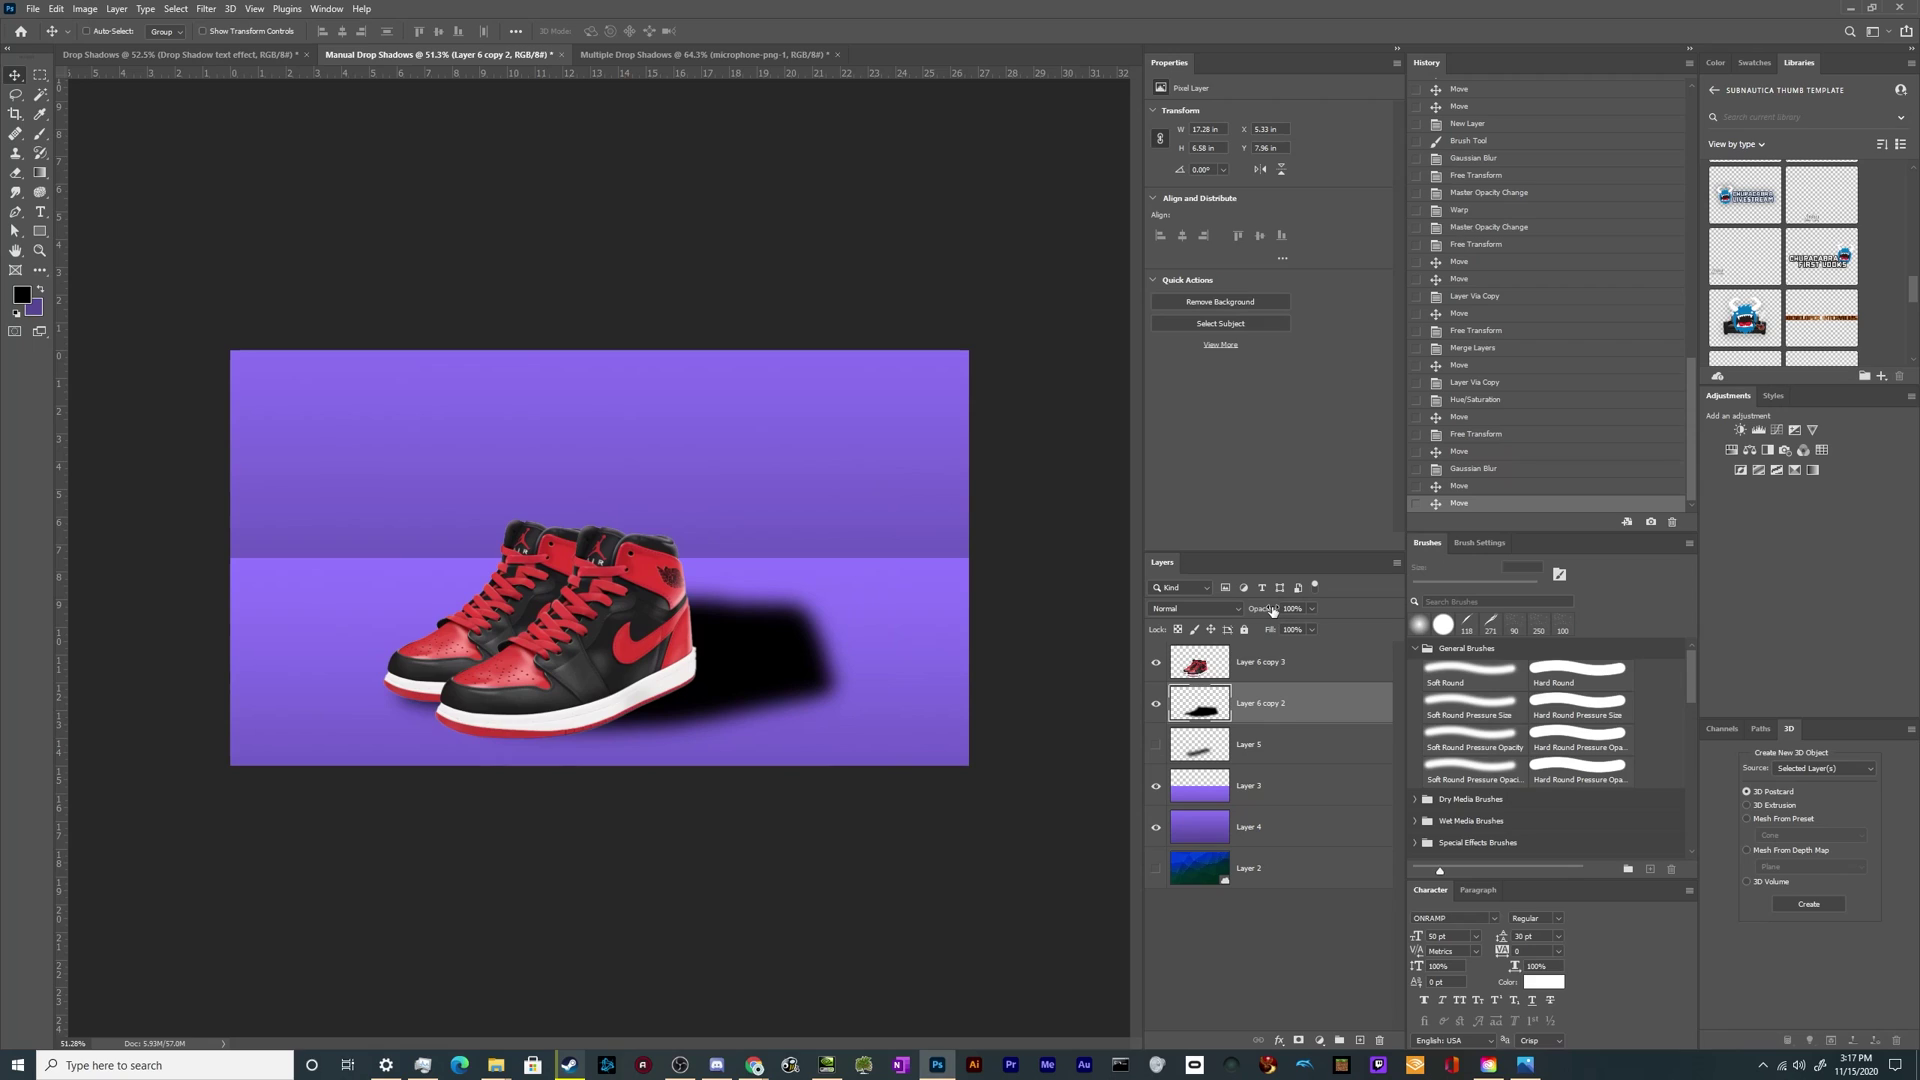
Step: Lower the cast shadow to 50% opacity, add a layer mask, and set a soft 300 px low-opacity brush
drag(1272, 611, 1232, 619)
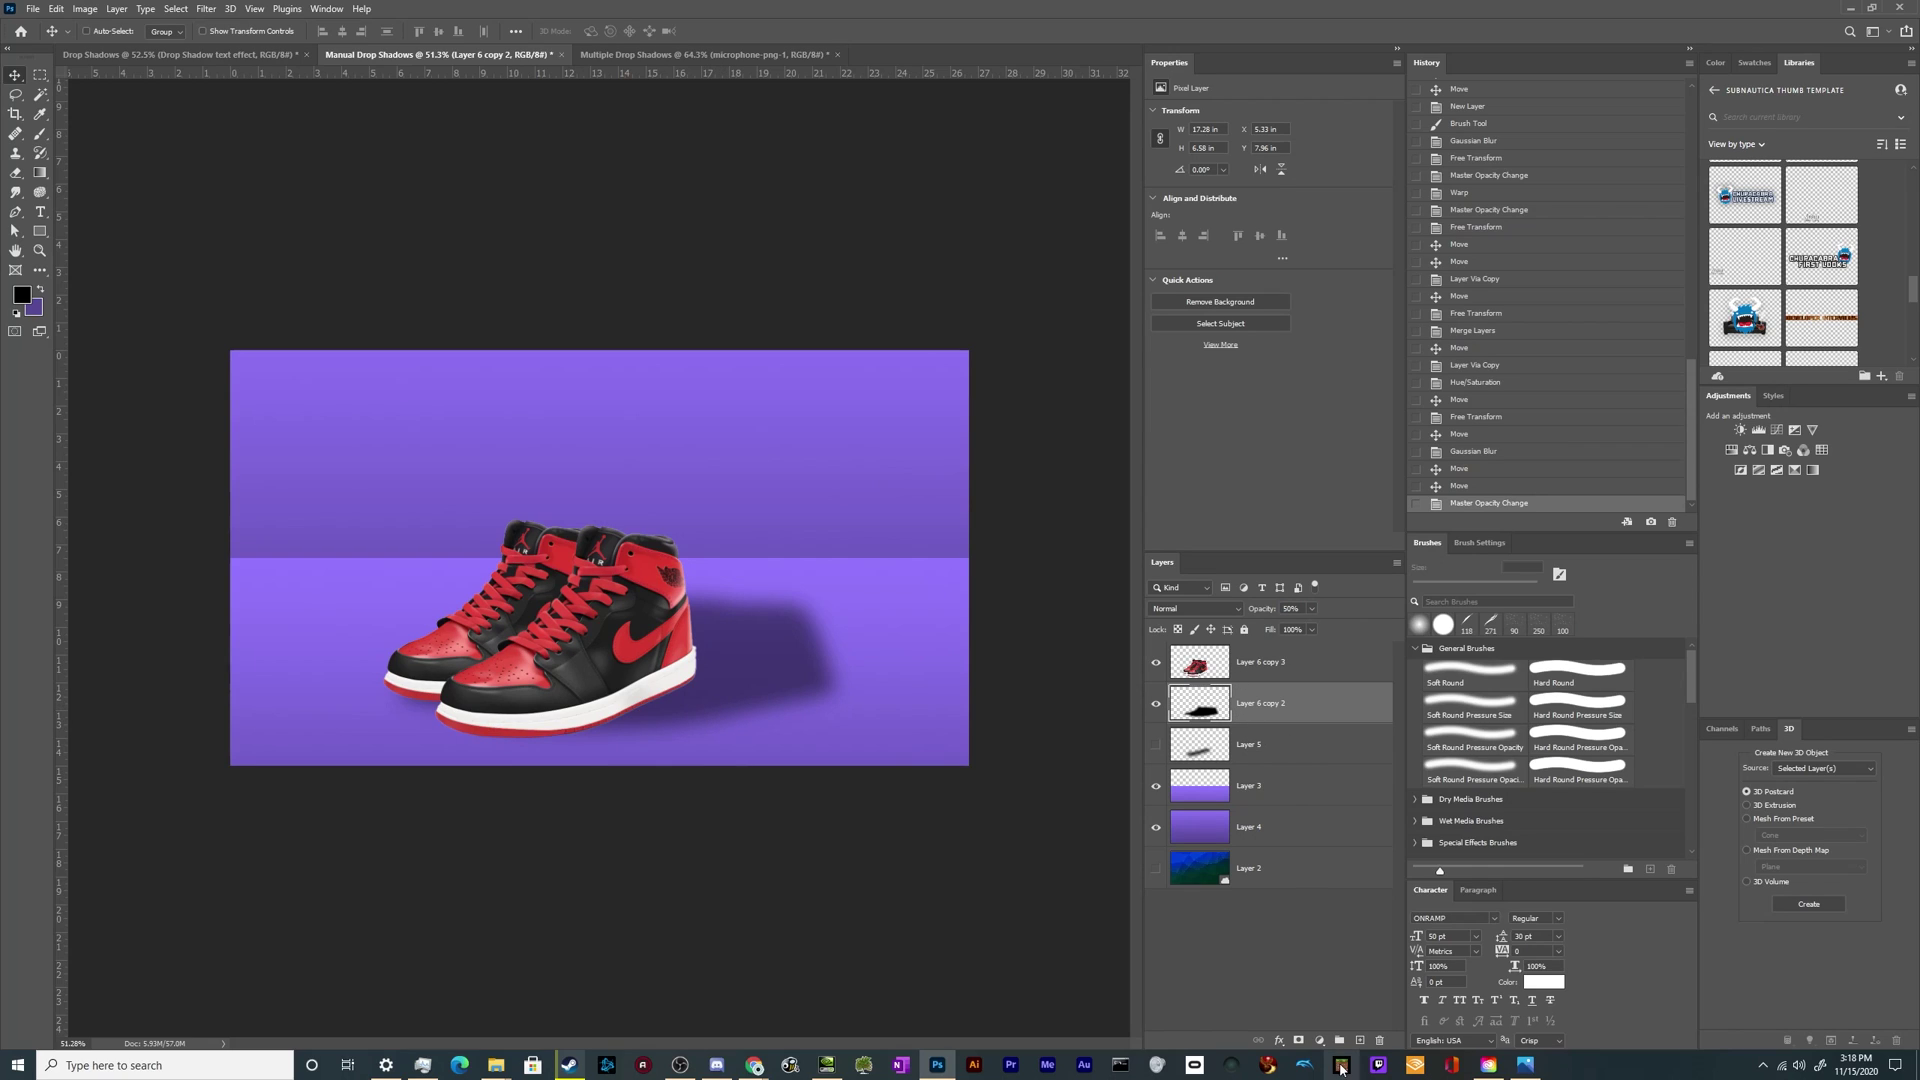
click(1299, 1041)
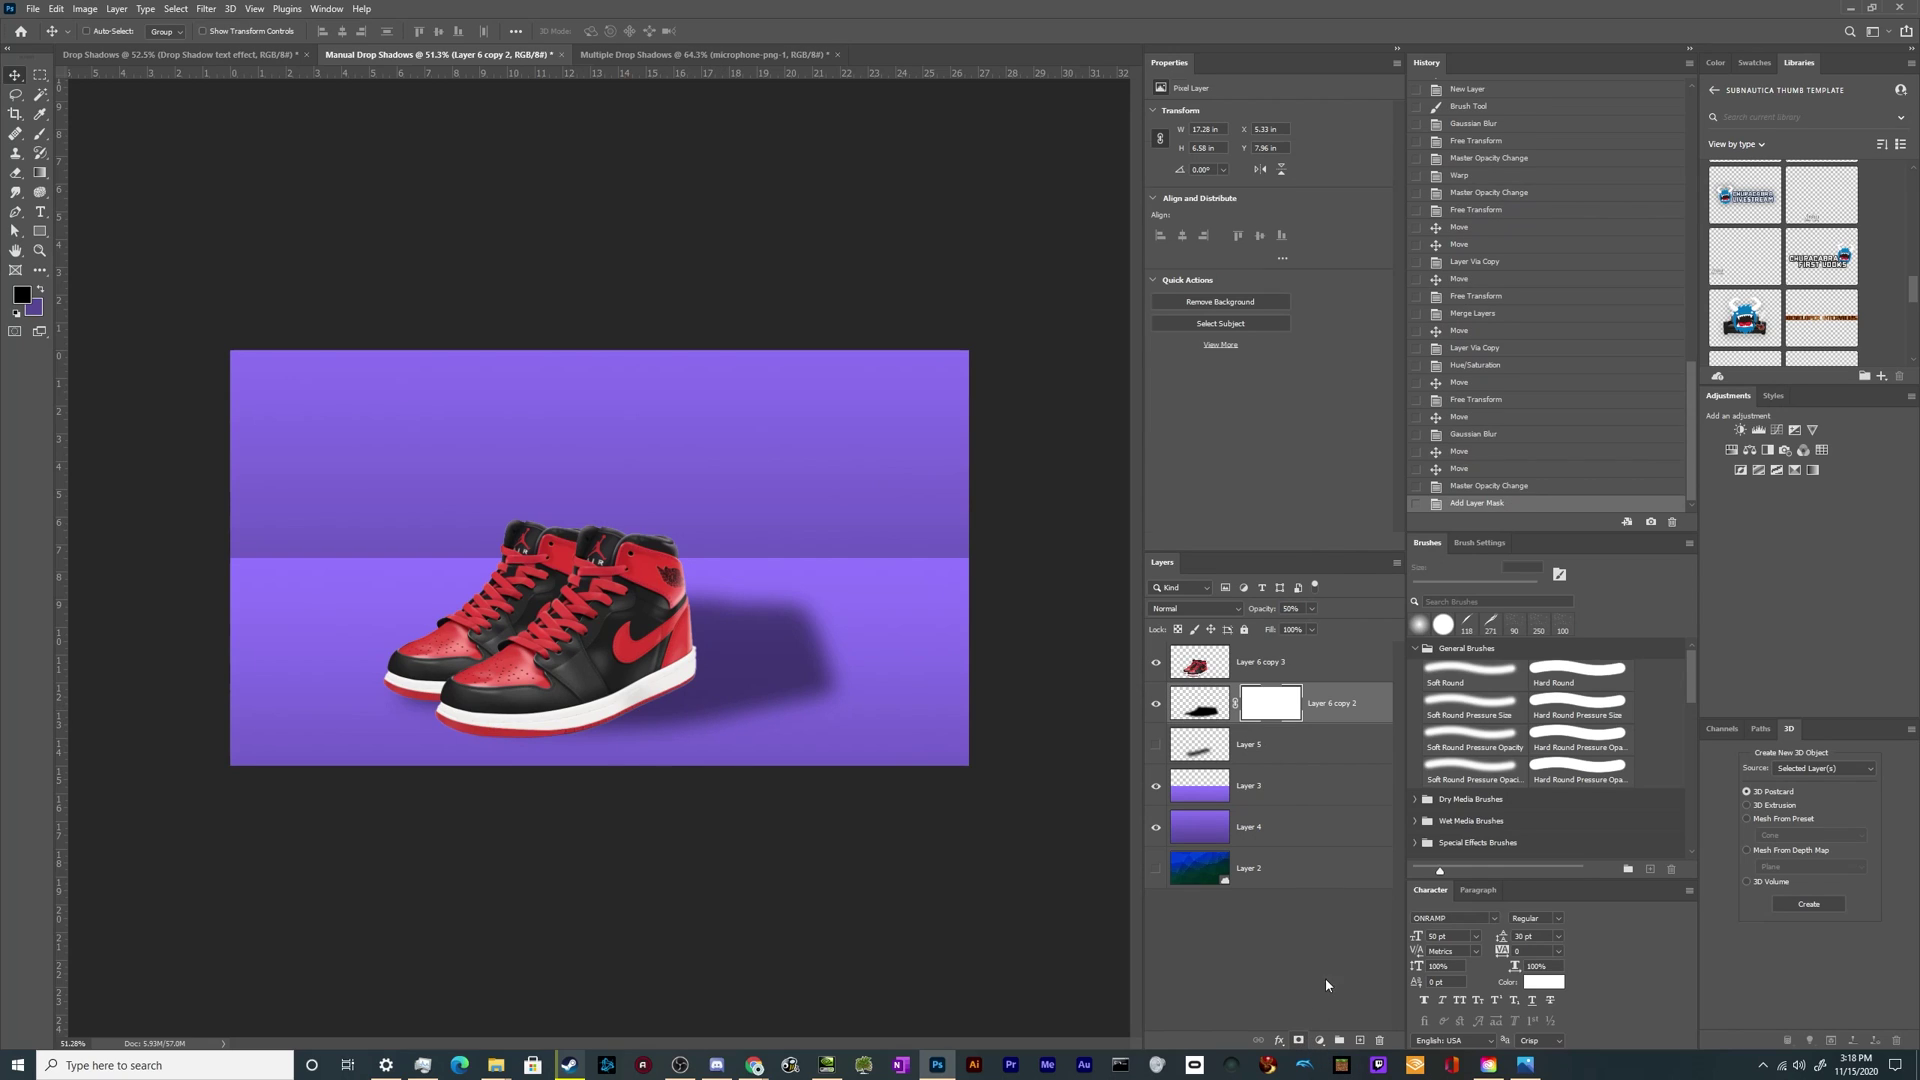
key(b)
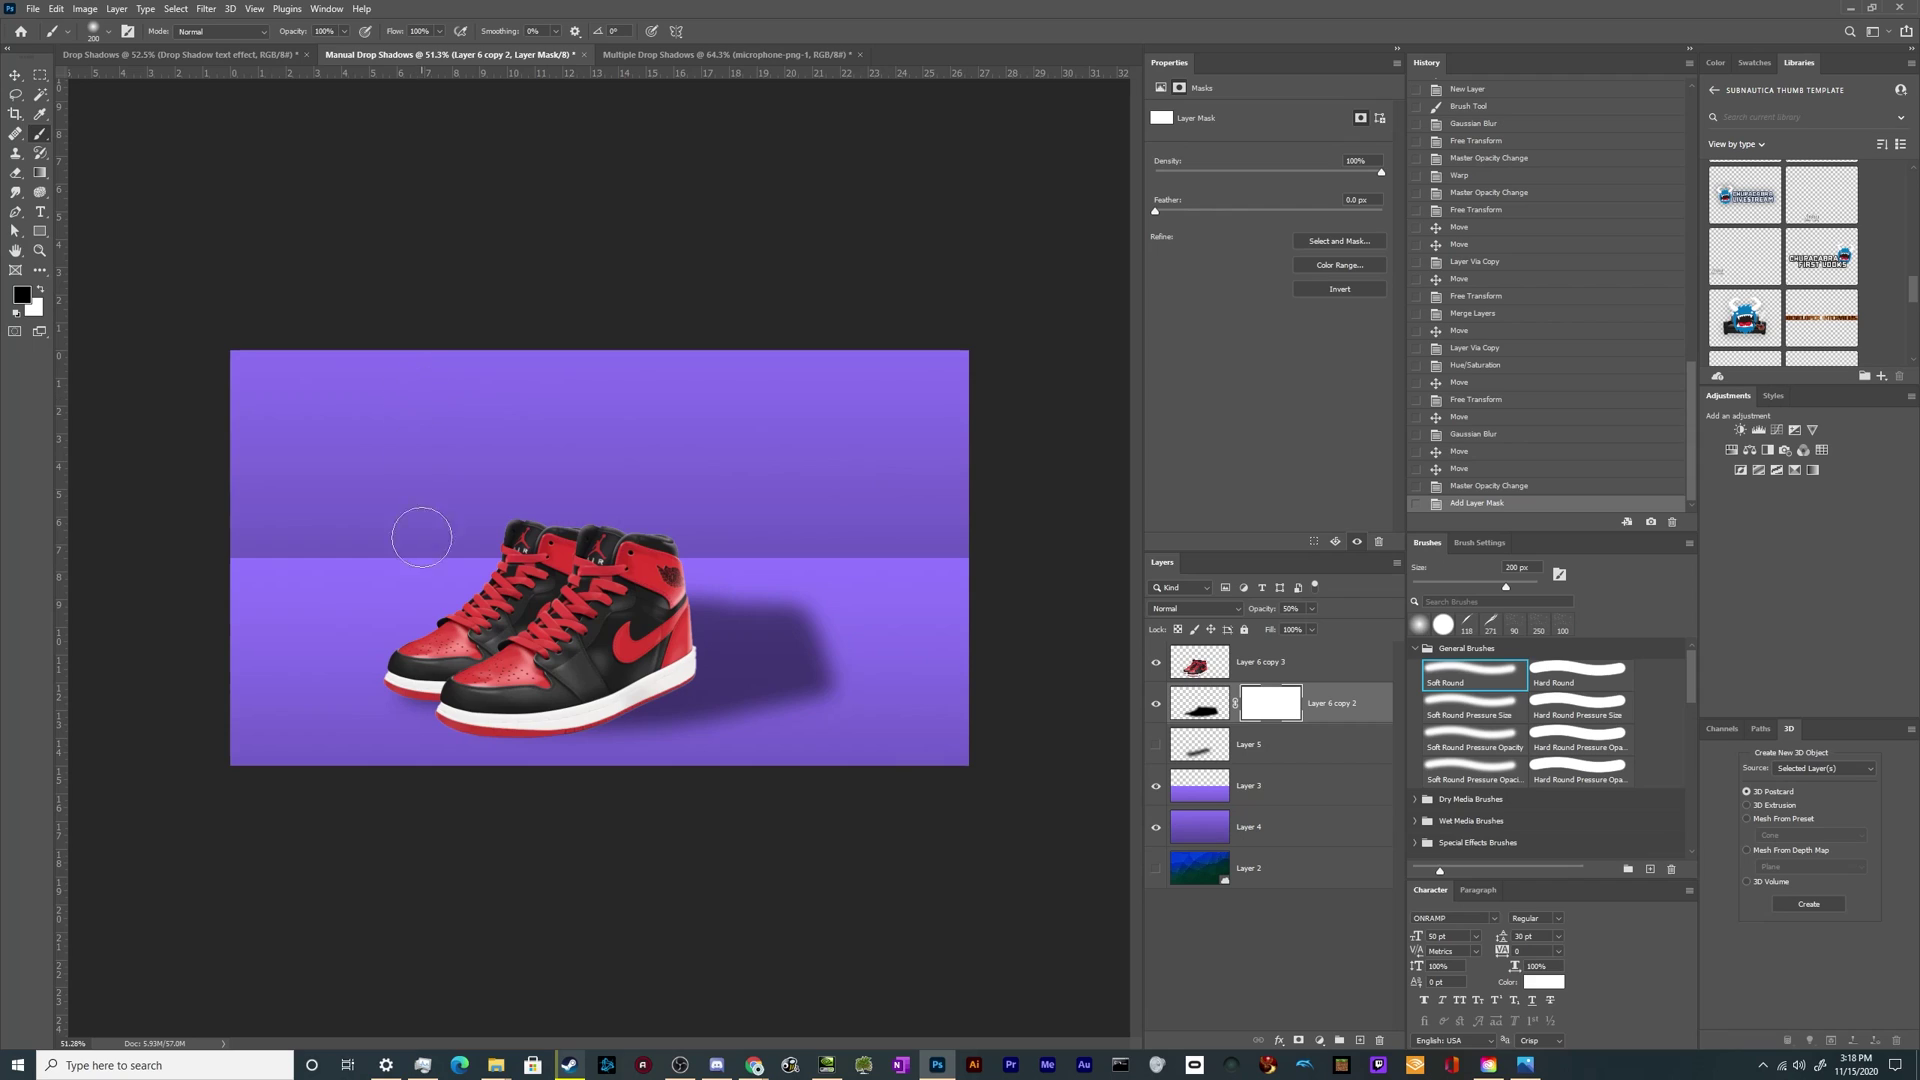
key(bracketright)
key(bracketright)
drag(300, 36, 246, 56)
Step: Paint the mask to fade out the shadow's right, top and lower edges
drag(828, 672, 800, 655)
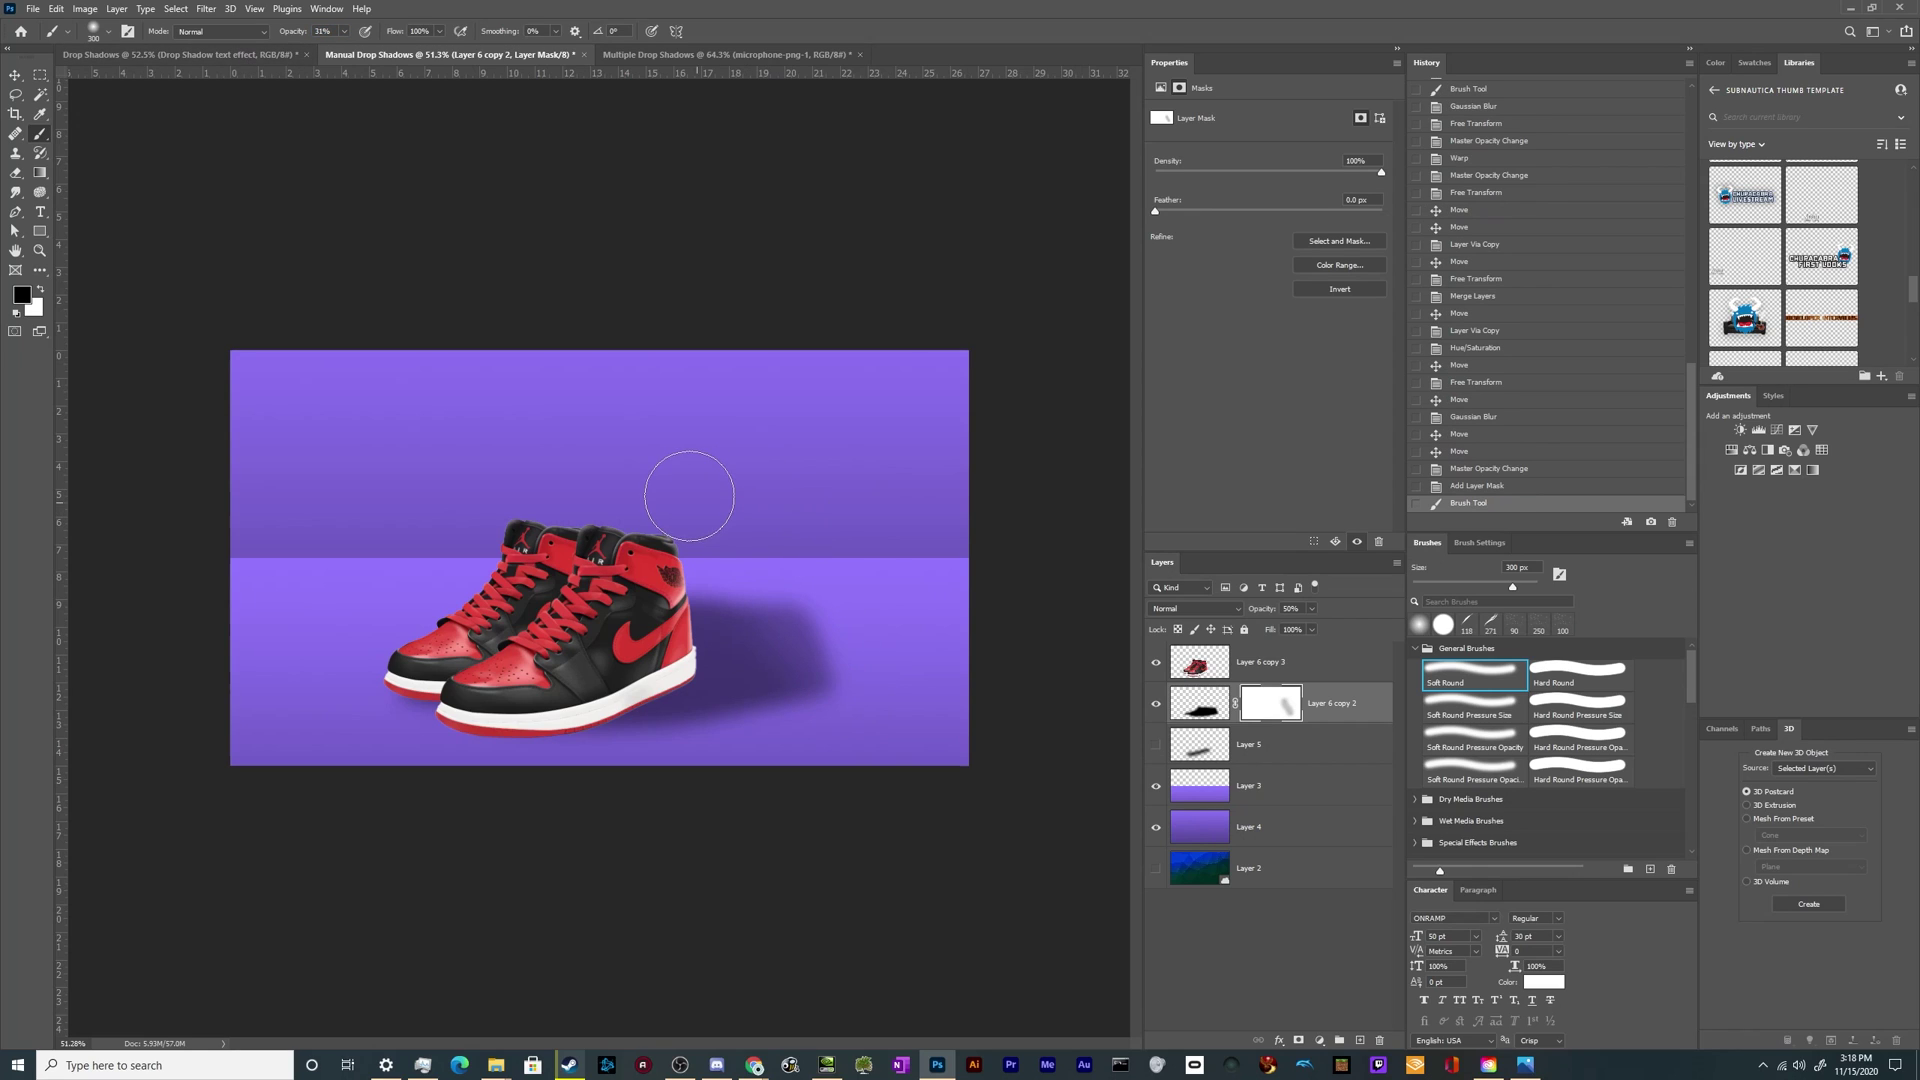
mouse_move(737, 557)
mouse_down()
mouse_move(715, 683)
mouse_move(752, 699)
mouse_move(766, 740)
mouse_move(768, 590)
mouse_move(842, 639)
mouse_move(878, 637)
mouse_move(843, 676)
mouse_move(740, 558)
mouse_move(714, 578)
mouse_move(804, 497)
mouse_move(740, 640)
mouse_up()
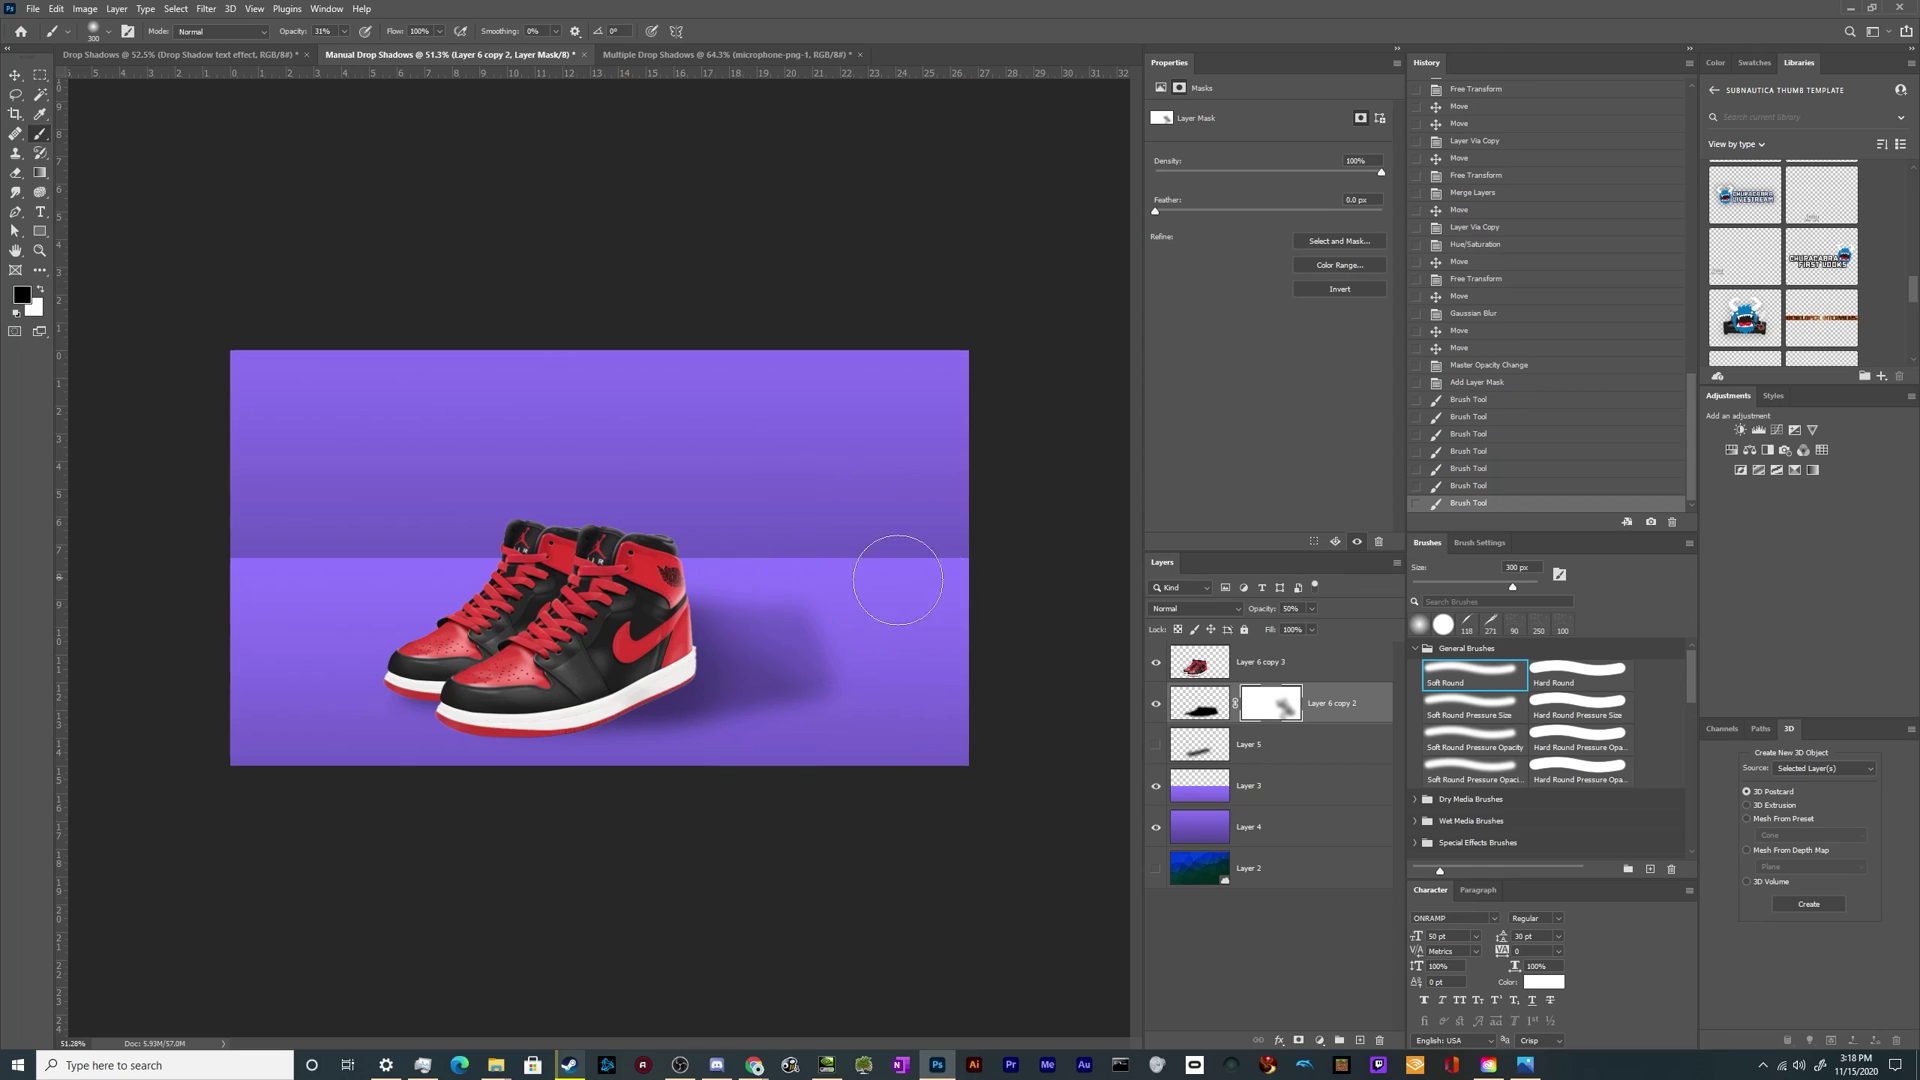
mouse_move(694, 784)
mouse_down()
mouse_move(784, 771)
mouse_move(660, 760)
mouse_up()
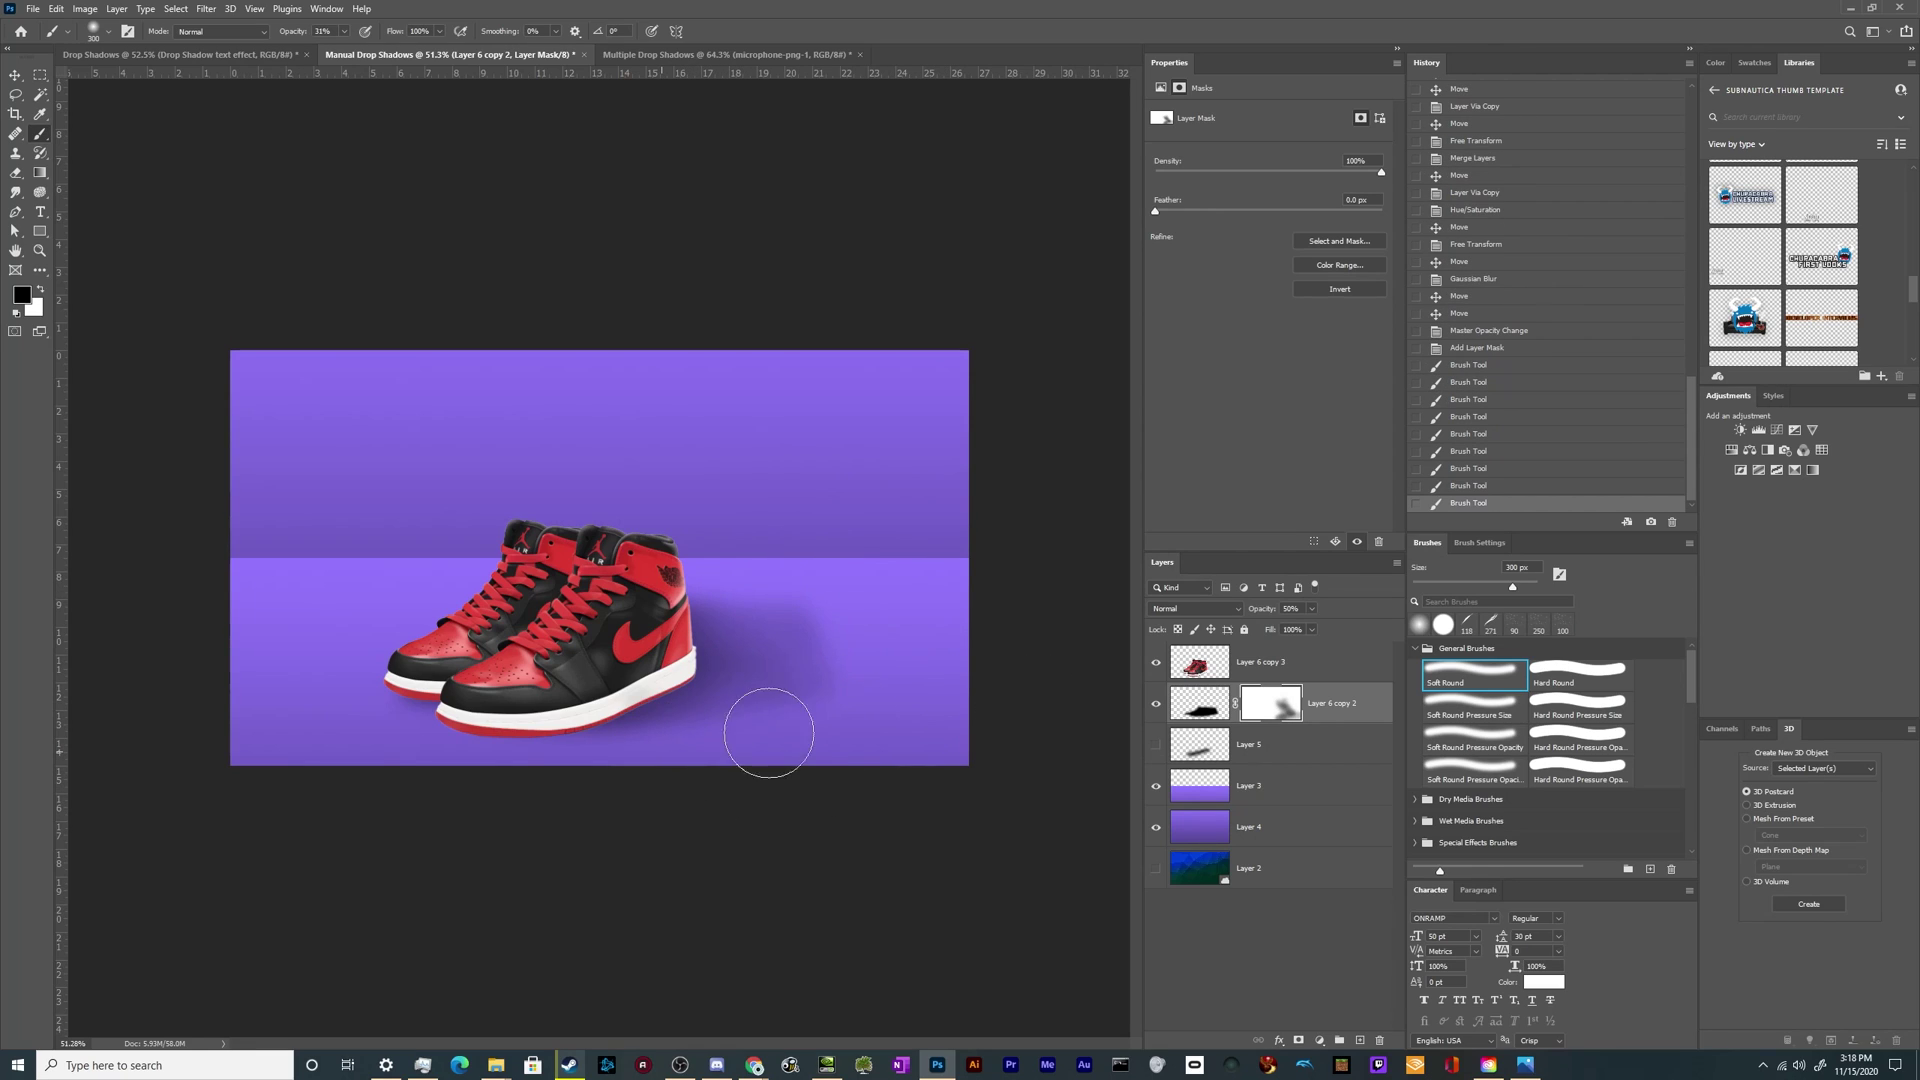
drag(769, 733, 1000, 820)
Step: Rotate the shadow's pixels about -5° with Free Transform
key(v)
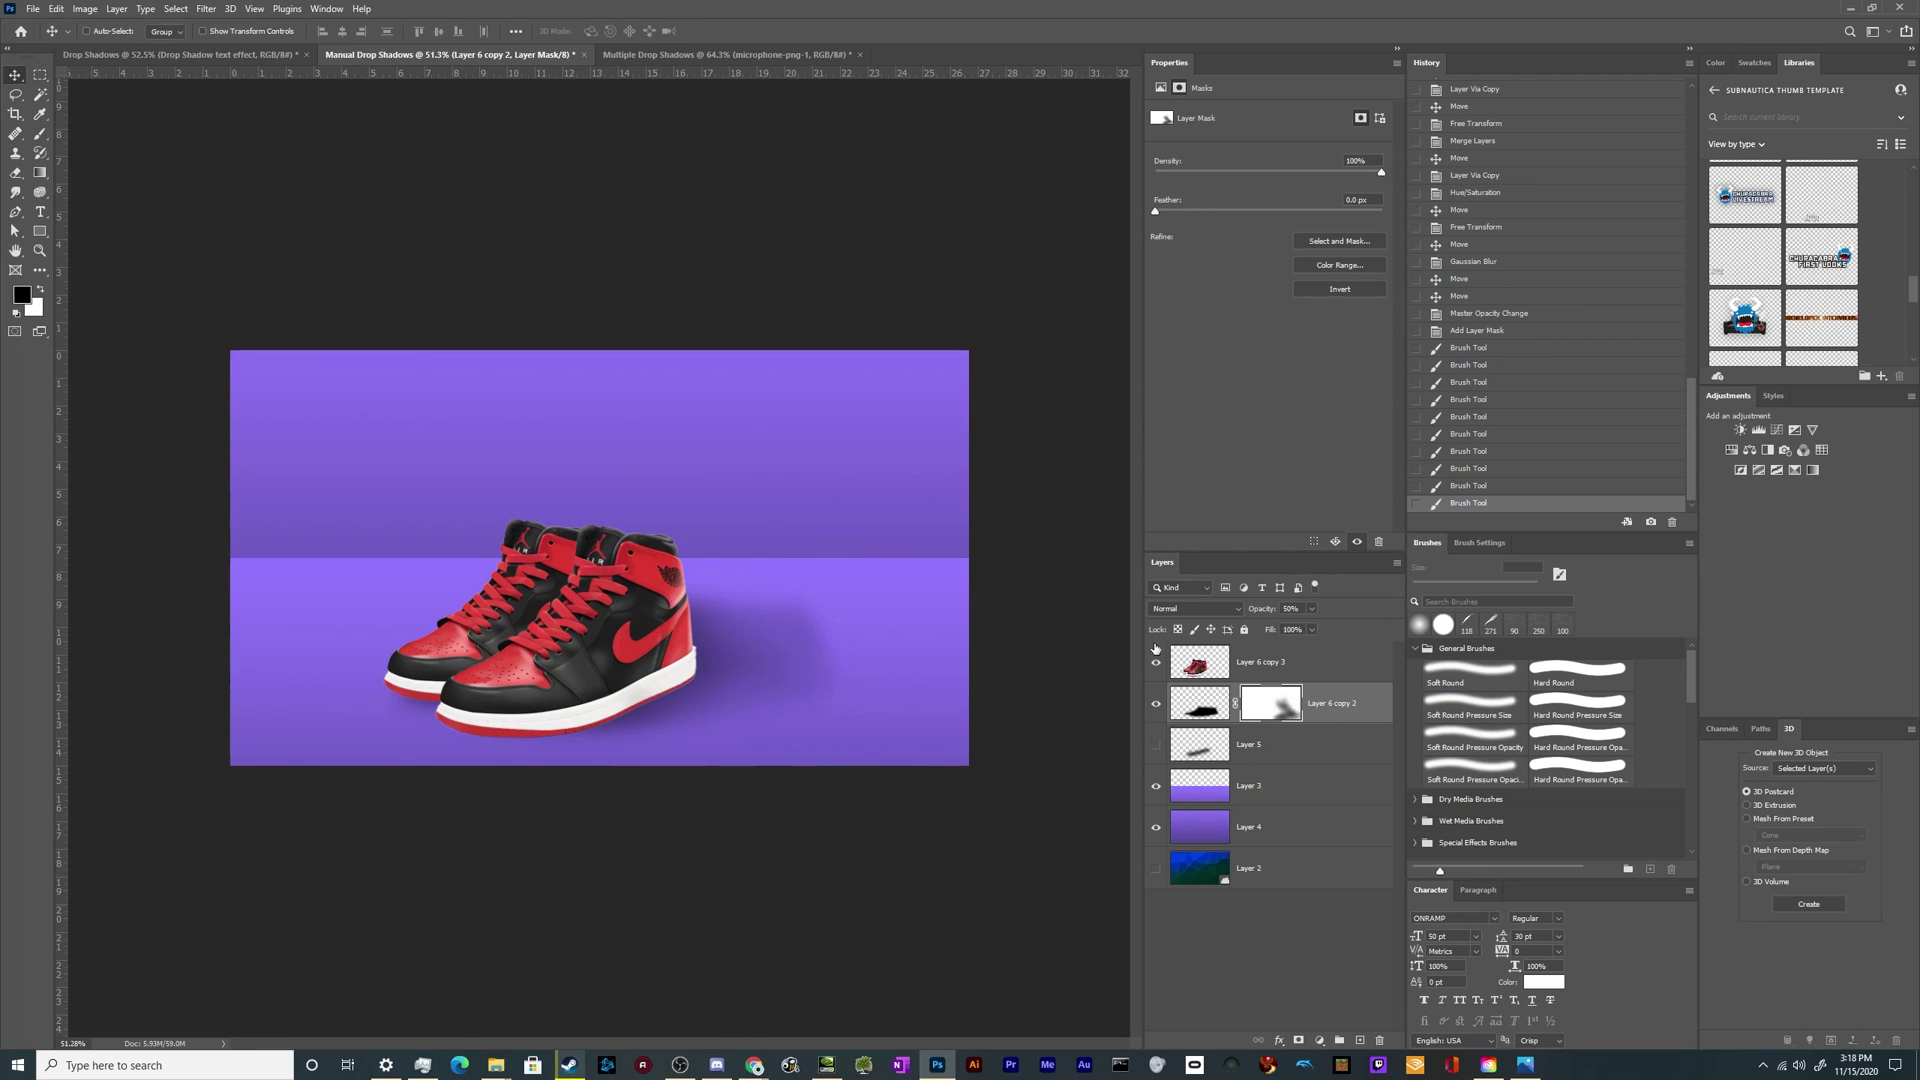
click(1229, 716)
key(ctrl+t)
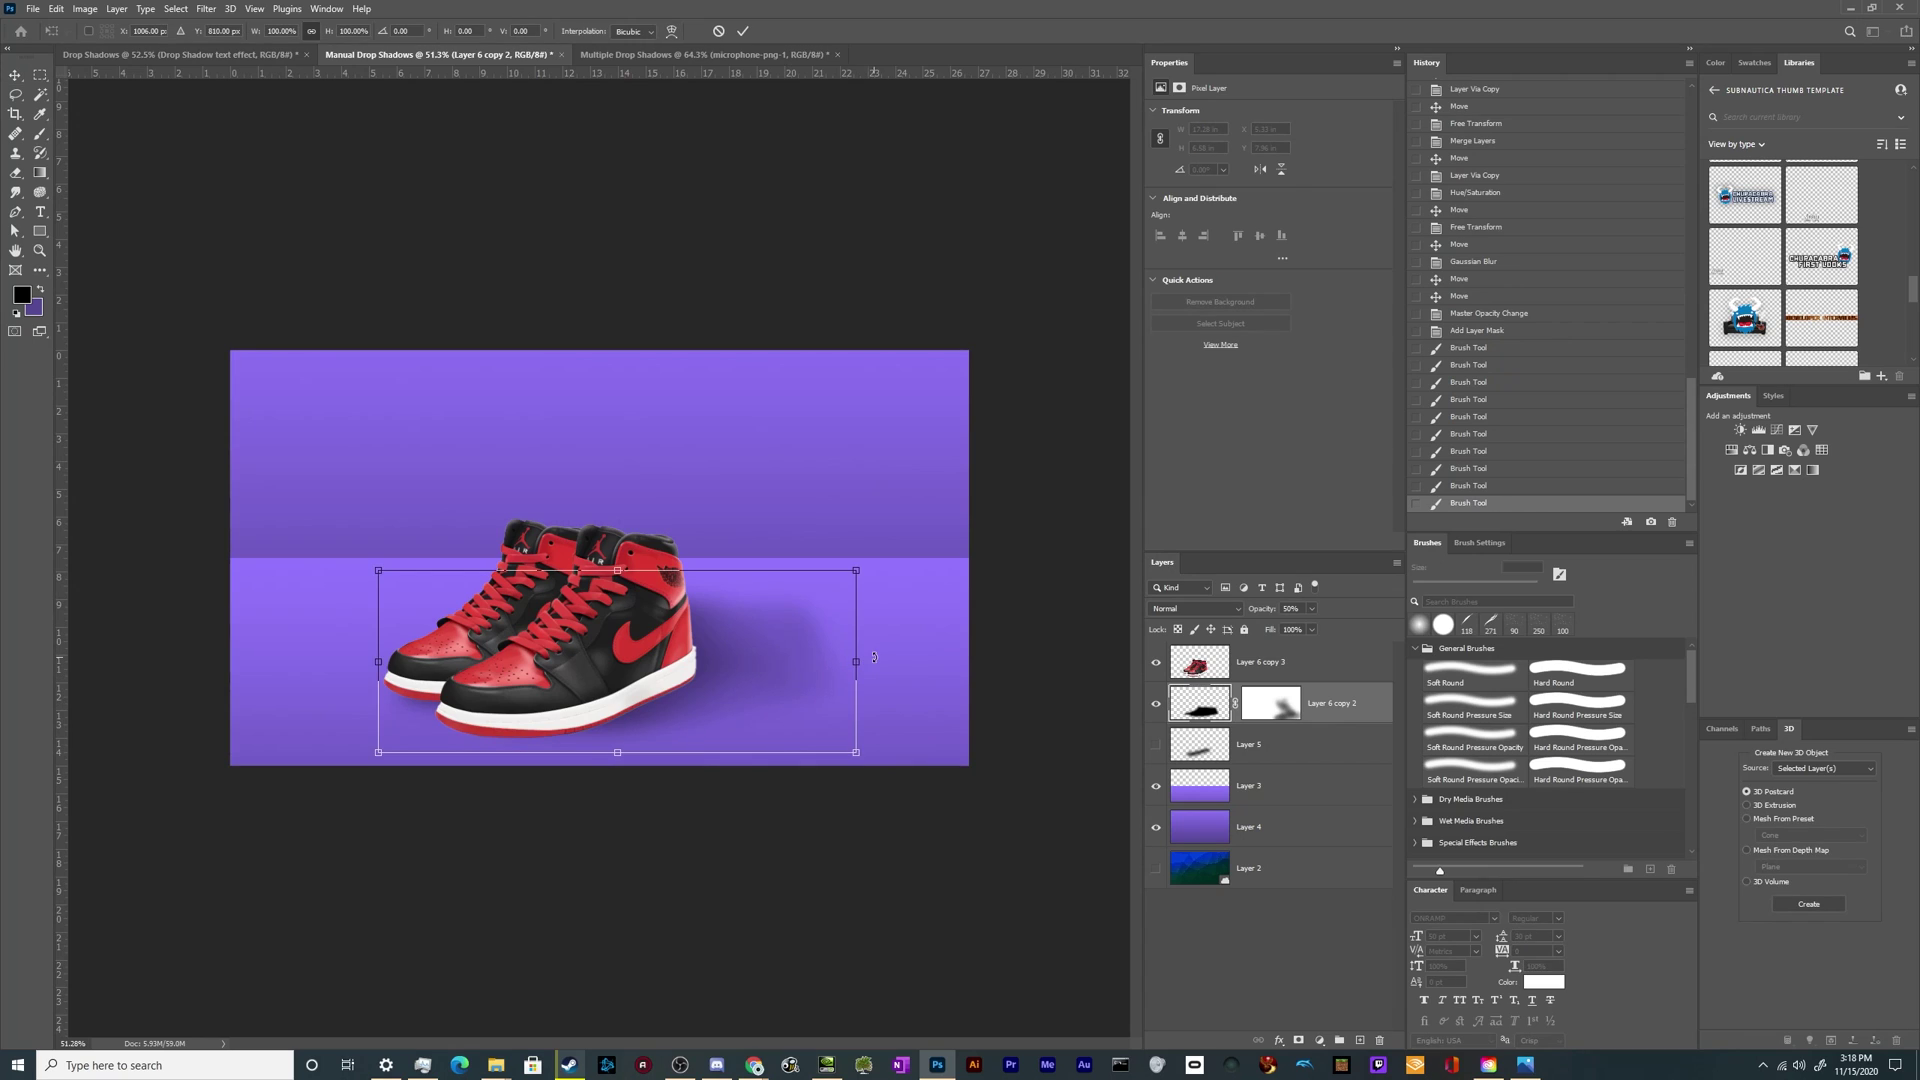
drag(871, 655, 727, 677)
key(Return)
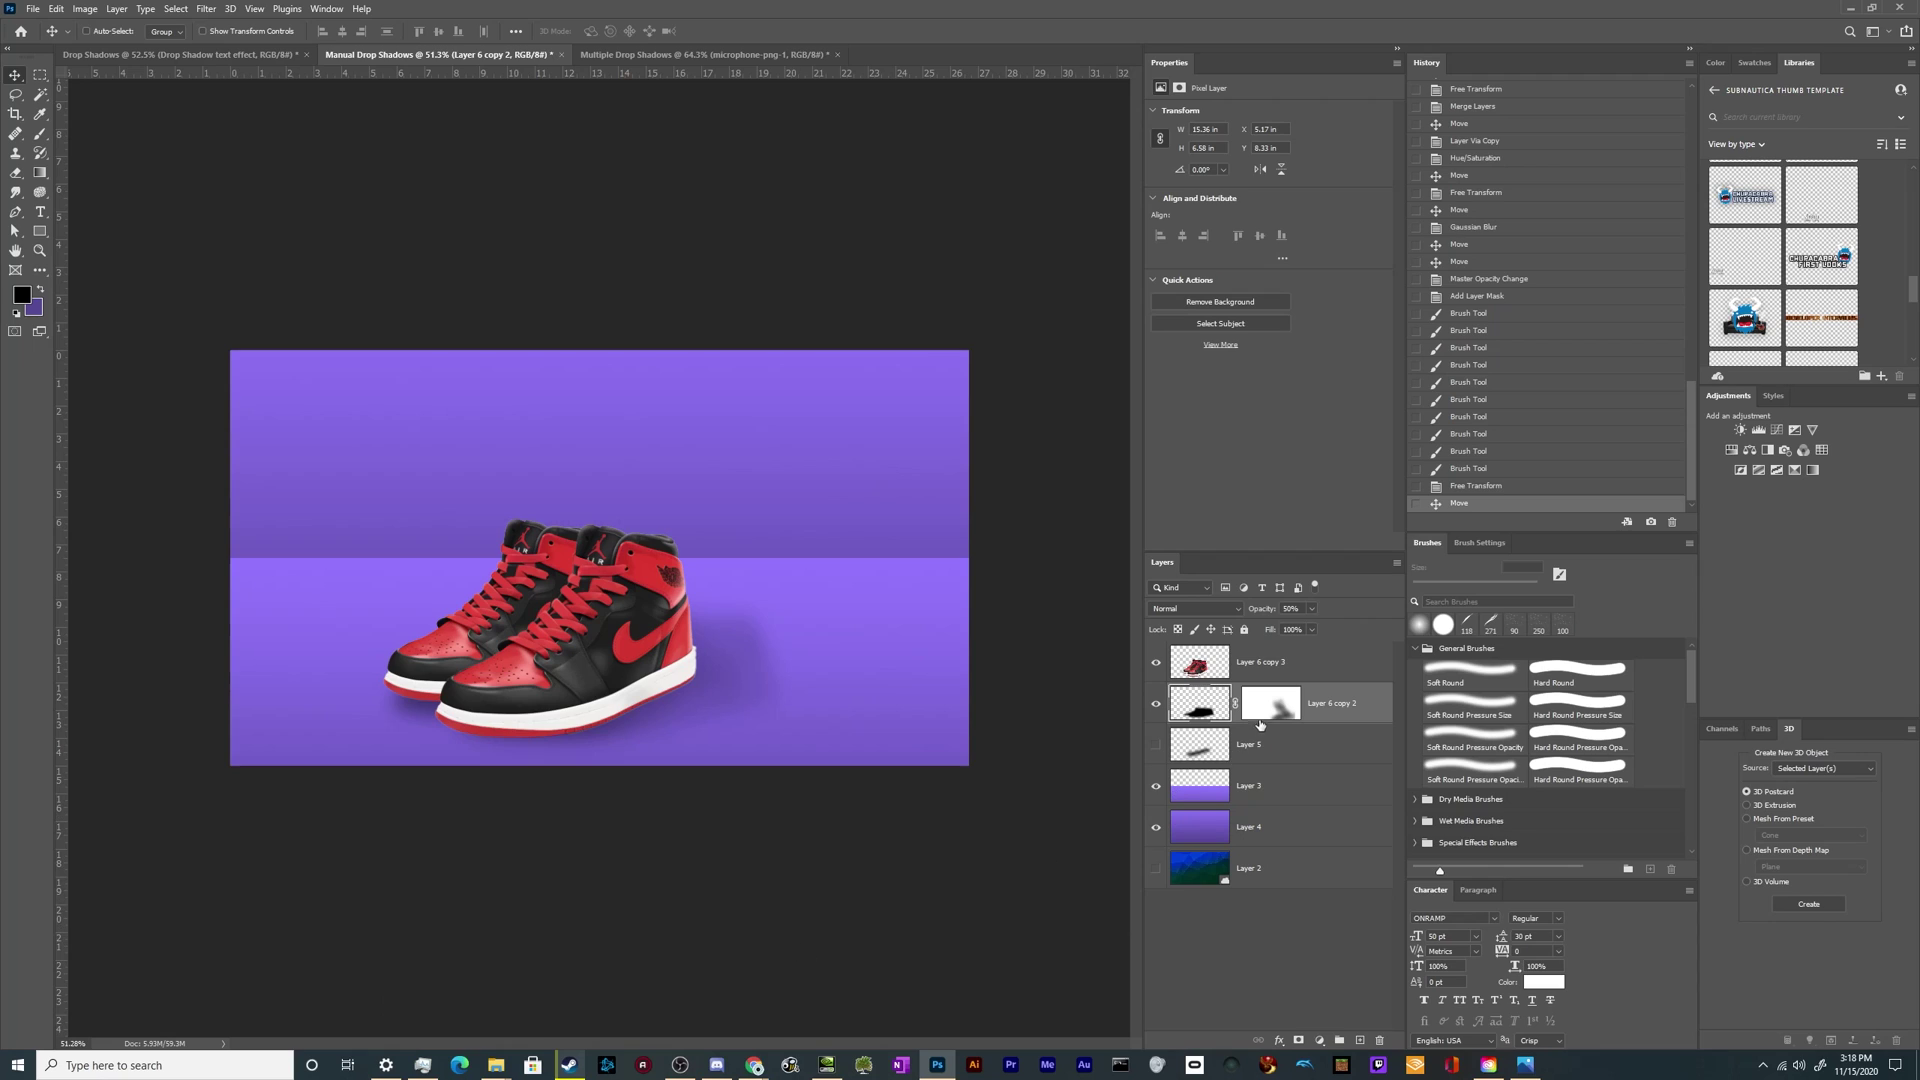
Step: Give the shoes a faint lower-right drop shadow (angle 137, distance 41, low opacity)
double_click(1312, 668)
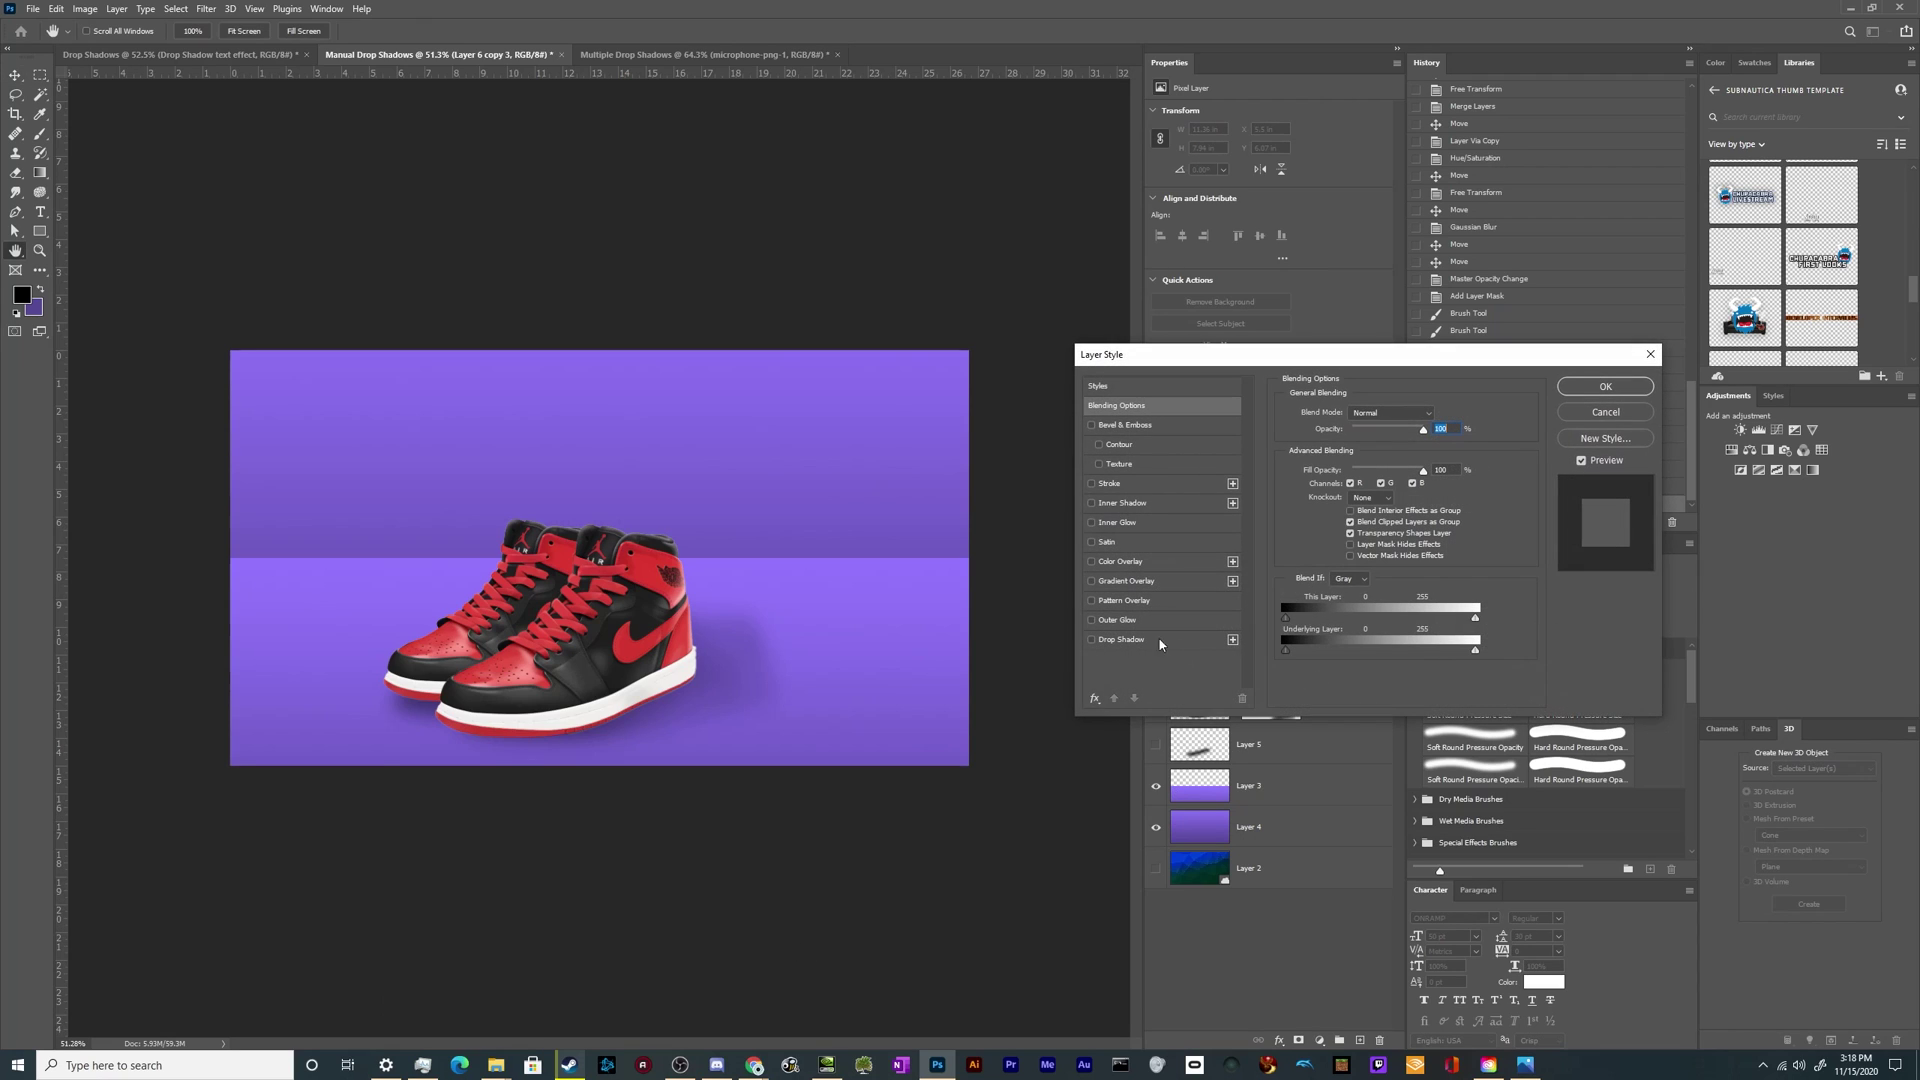
click(1122, 642)
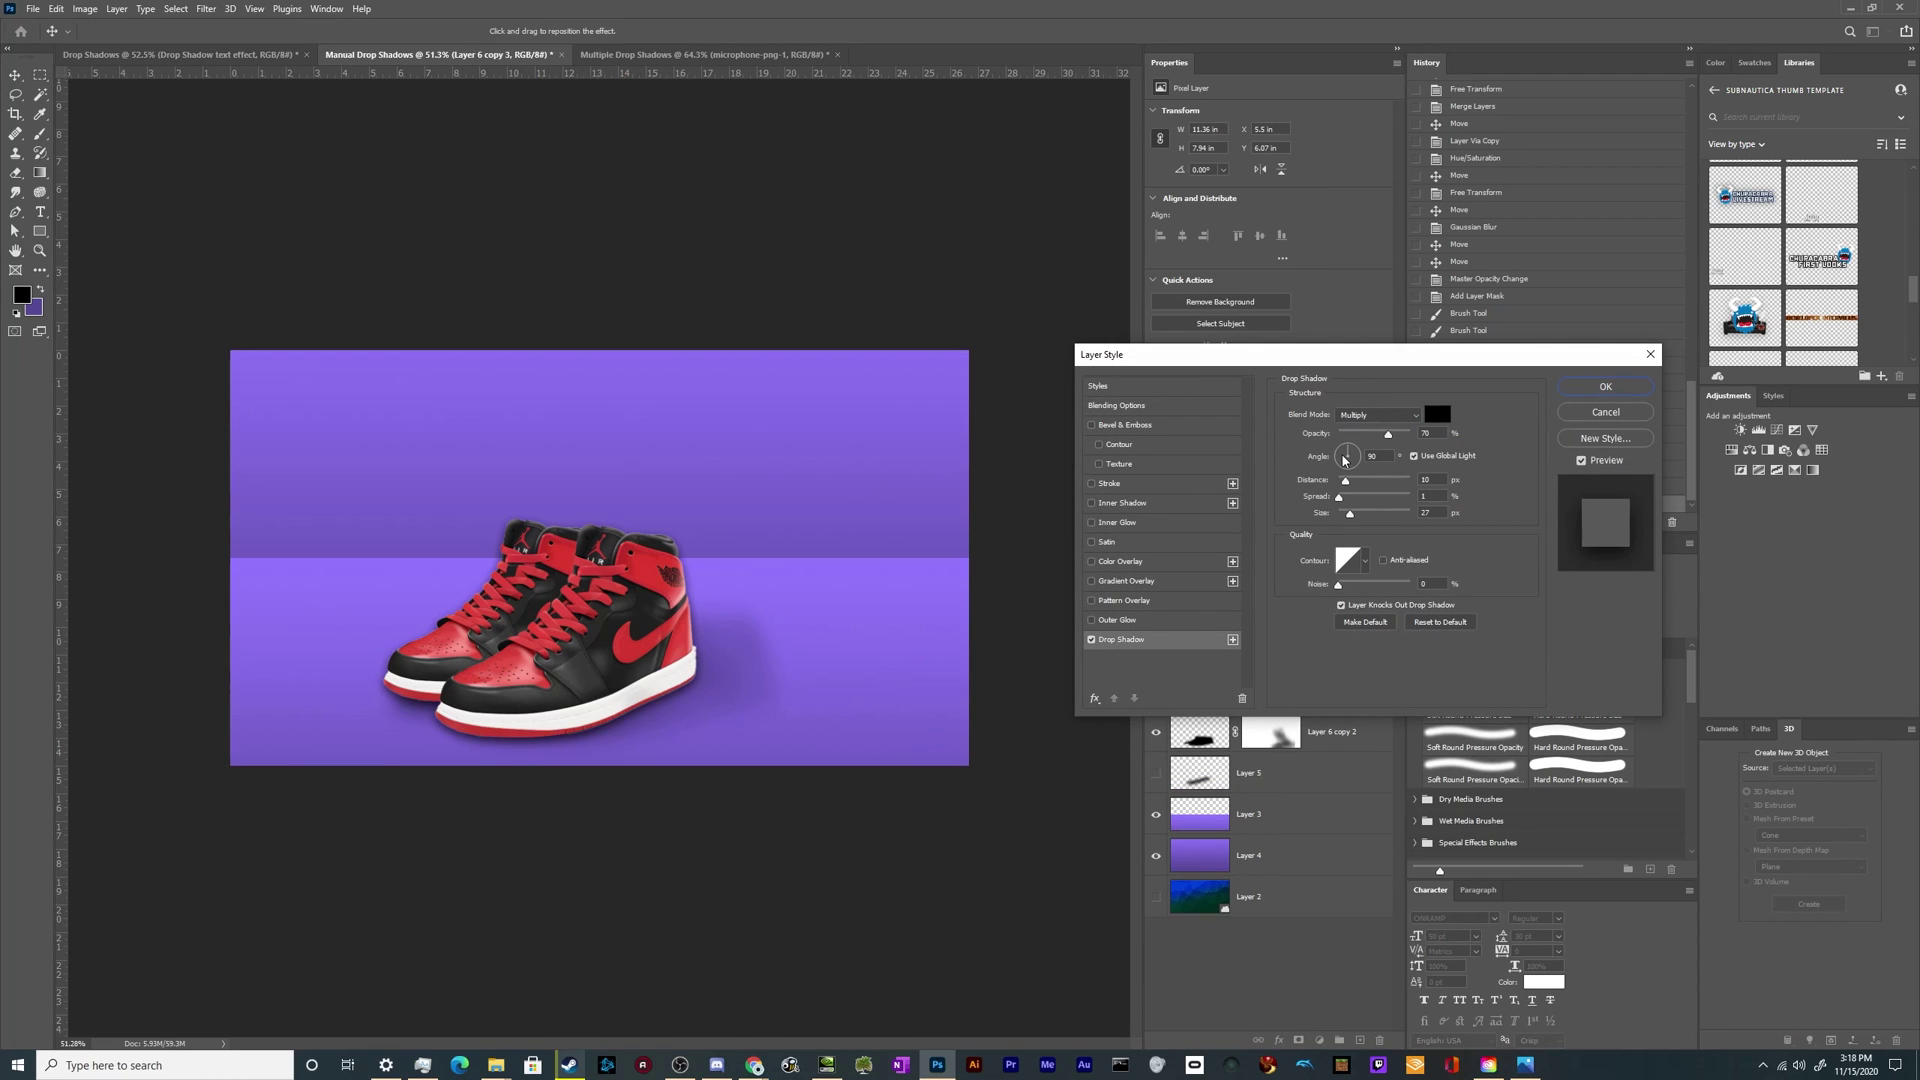
drag(1349, 486, 1357, 520)
drag(742, 628, 688, 652)
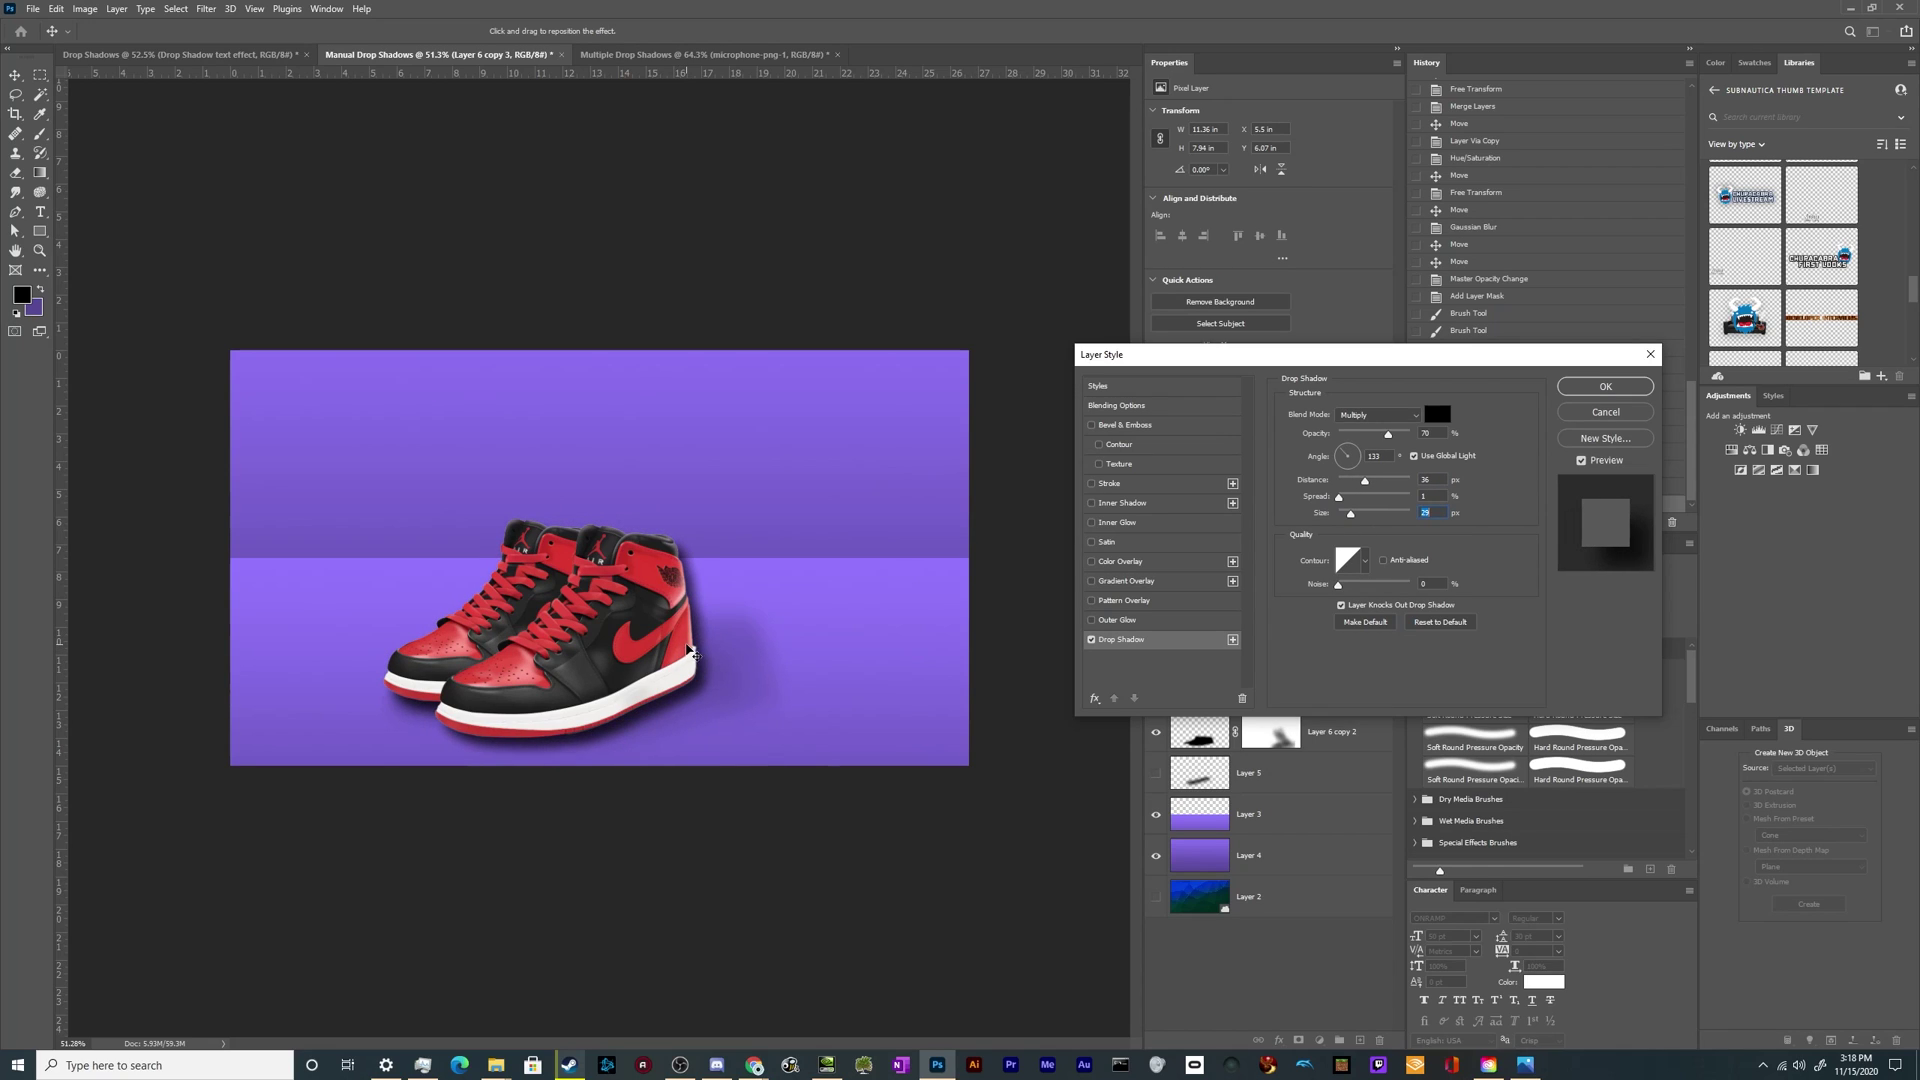
click(1343, 434)
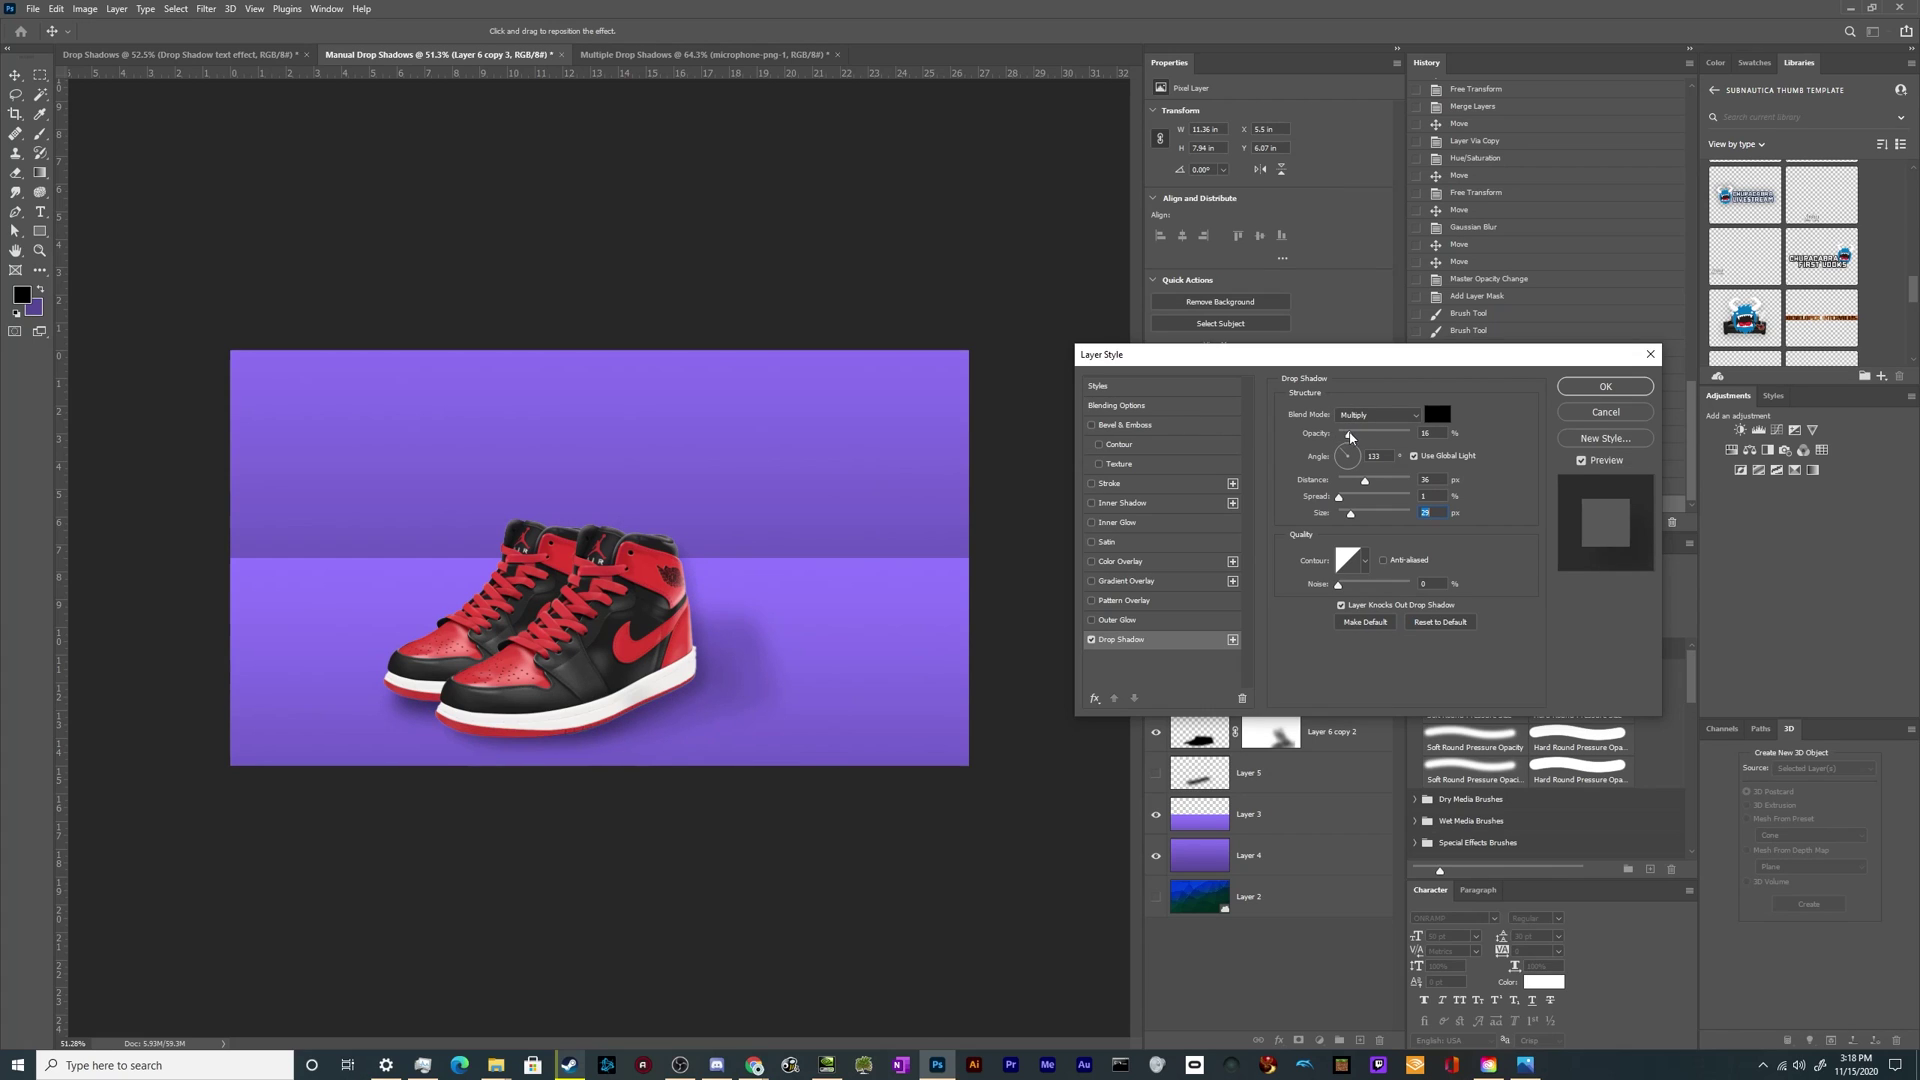
drag(1349, 436, 1346, 437)
click(1605, 386)
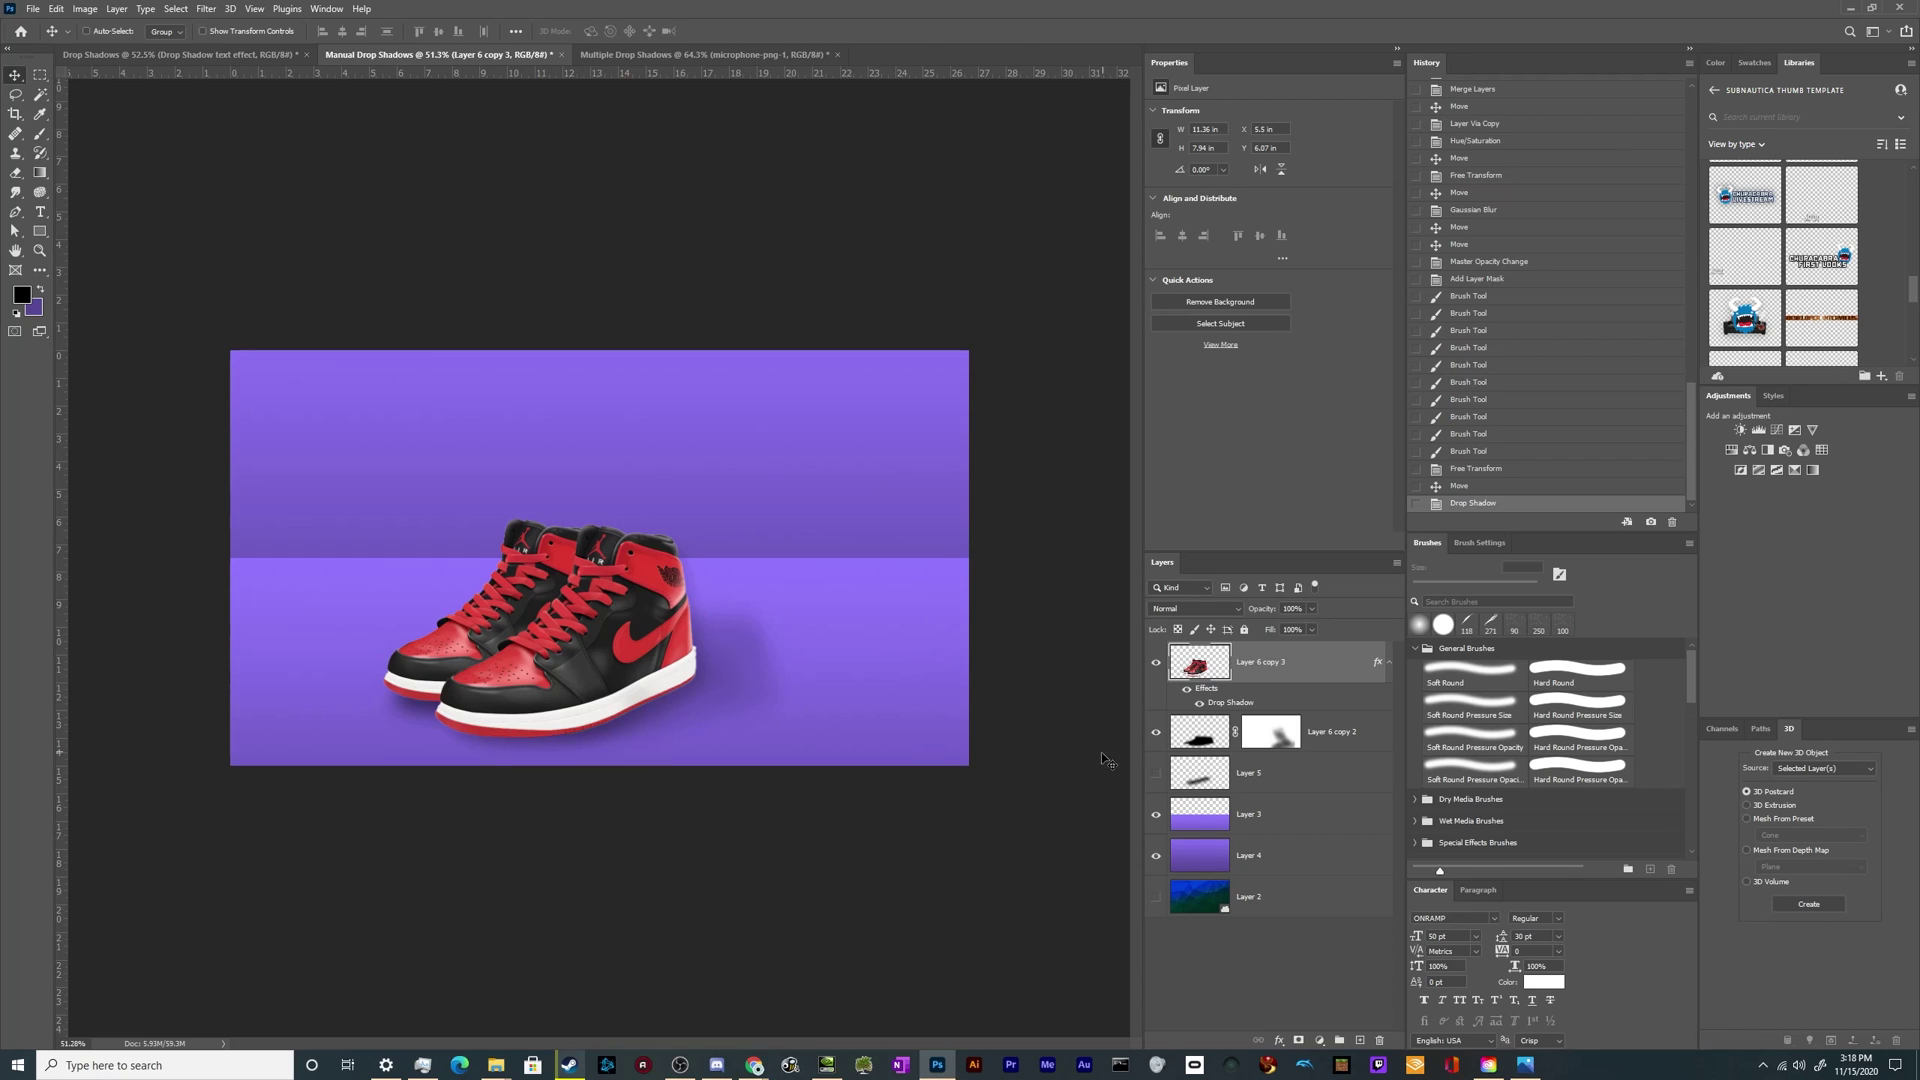
Step: Fade more of the cast shadow through its mask and move the shoes up and right
click(1270, 737)
click(814, 600)
click(771, 634)
click(720, 750)
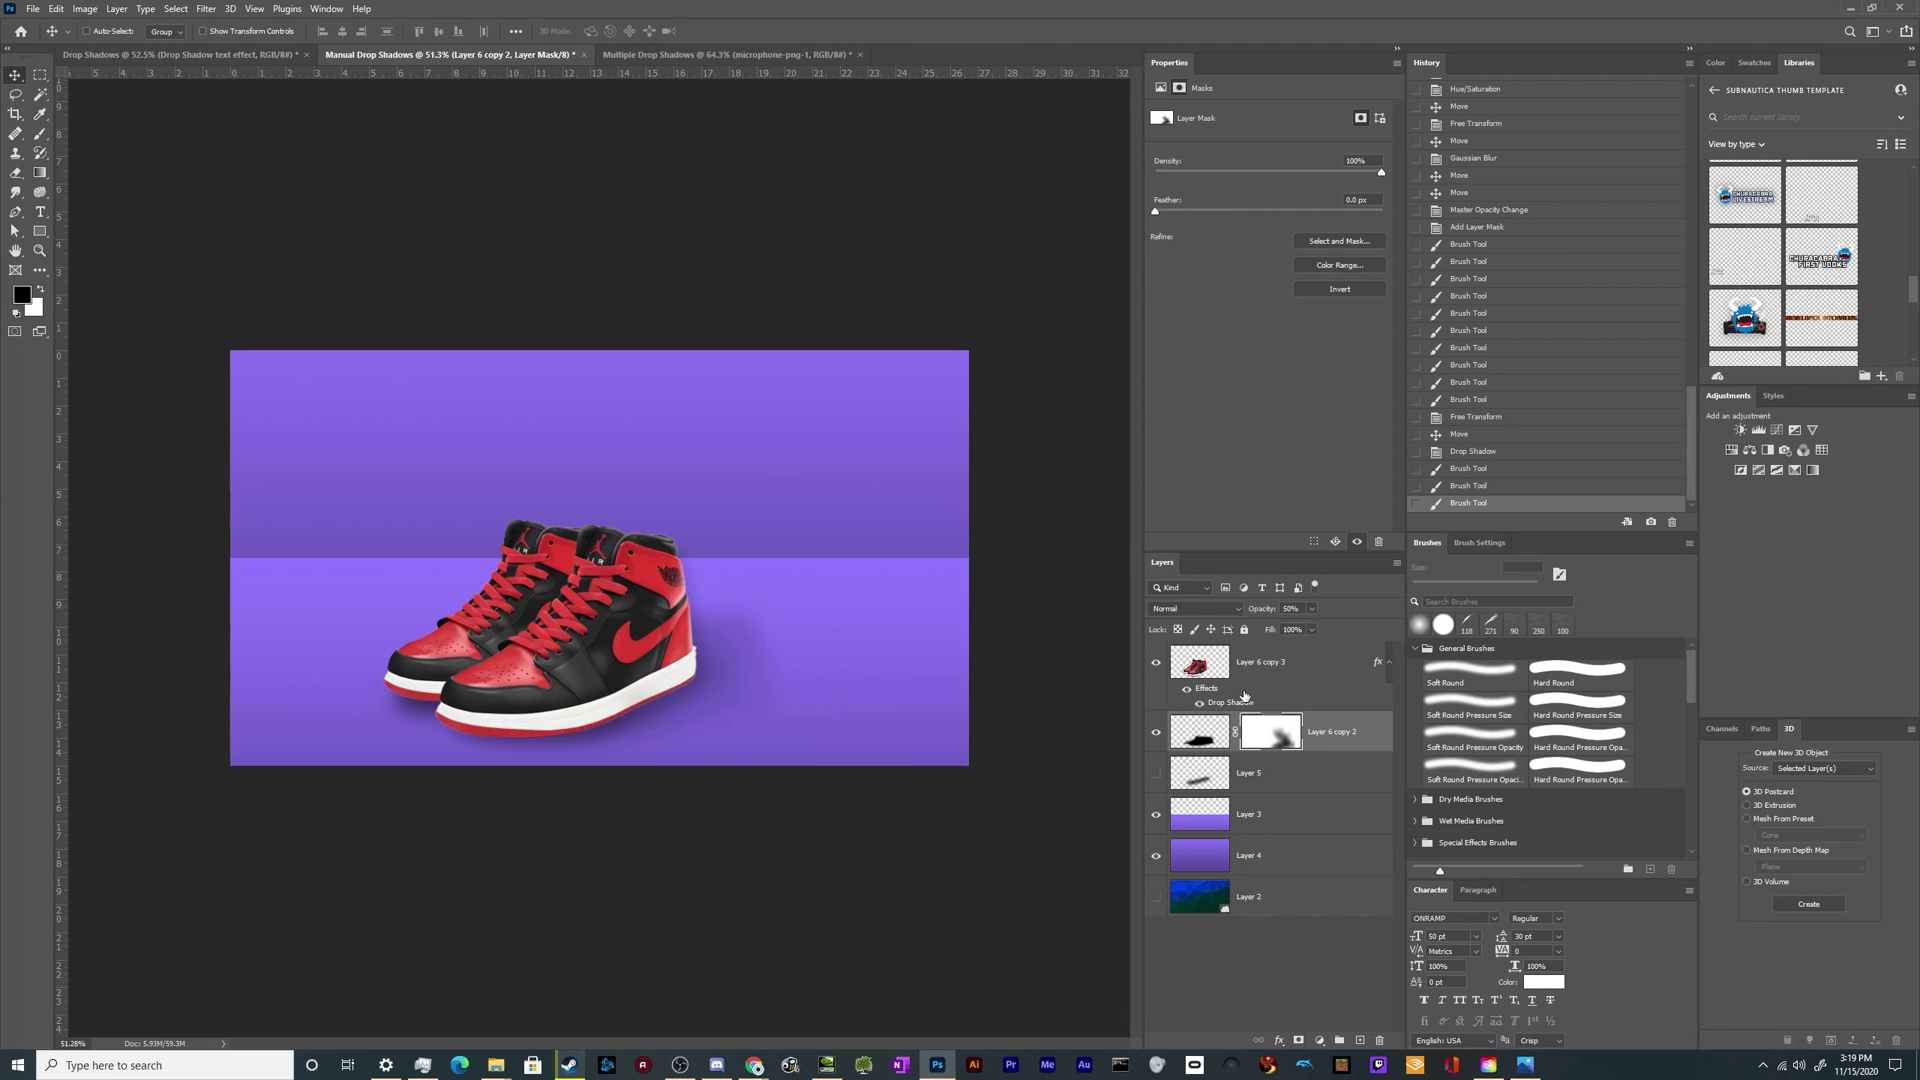
click(1250, 668)
drag(879, 694, 854, 650)
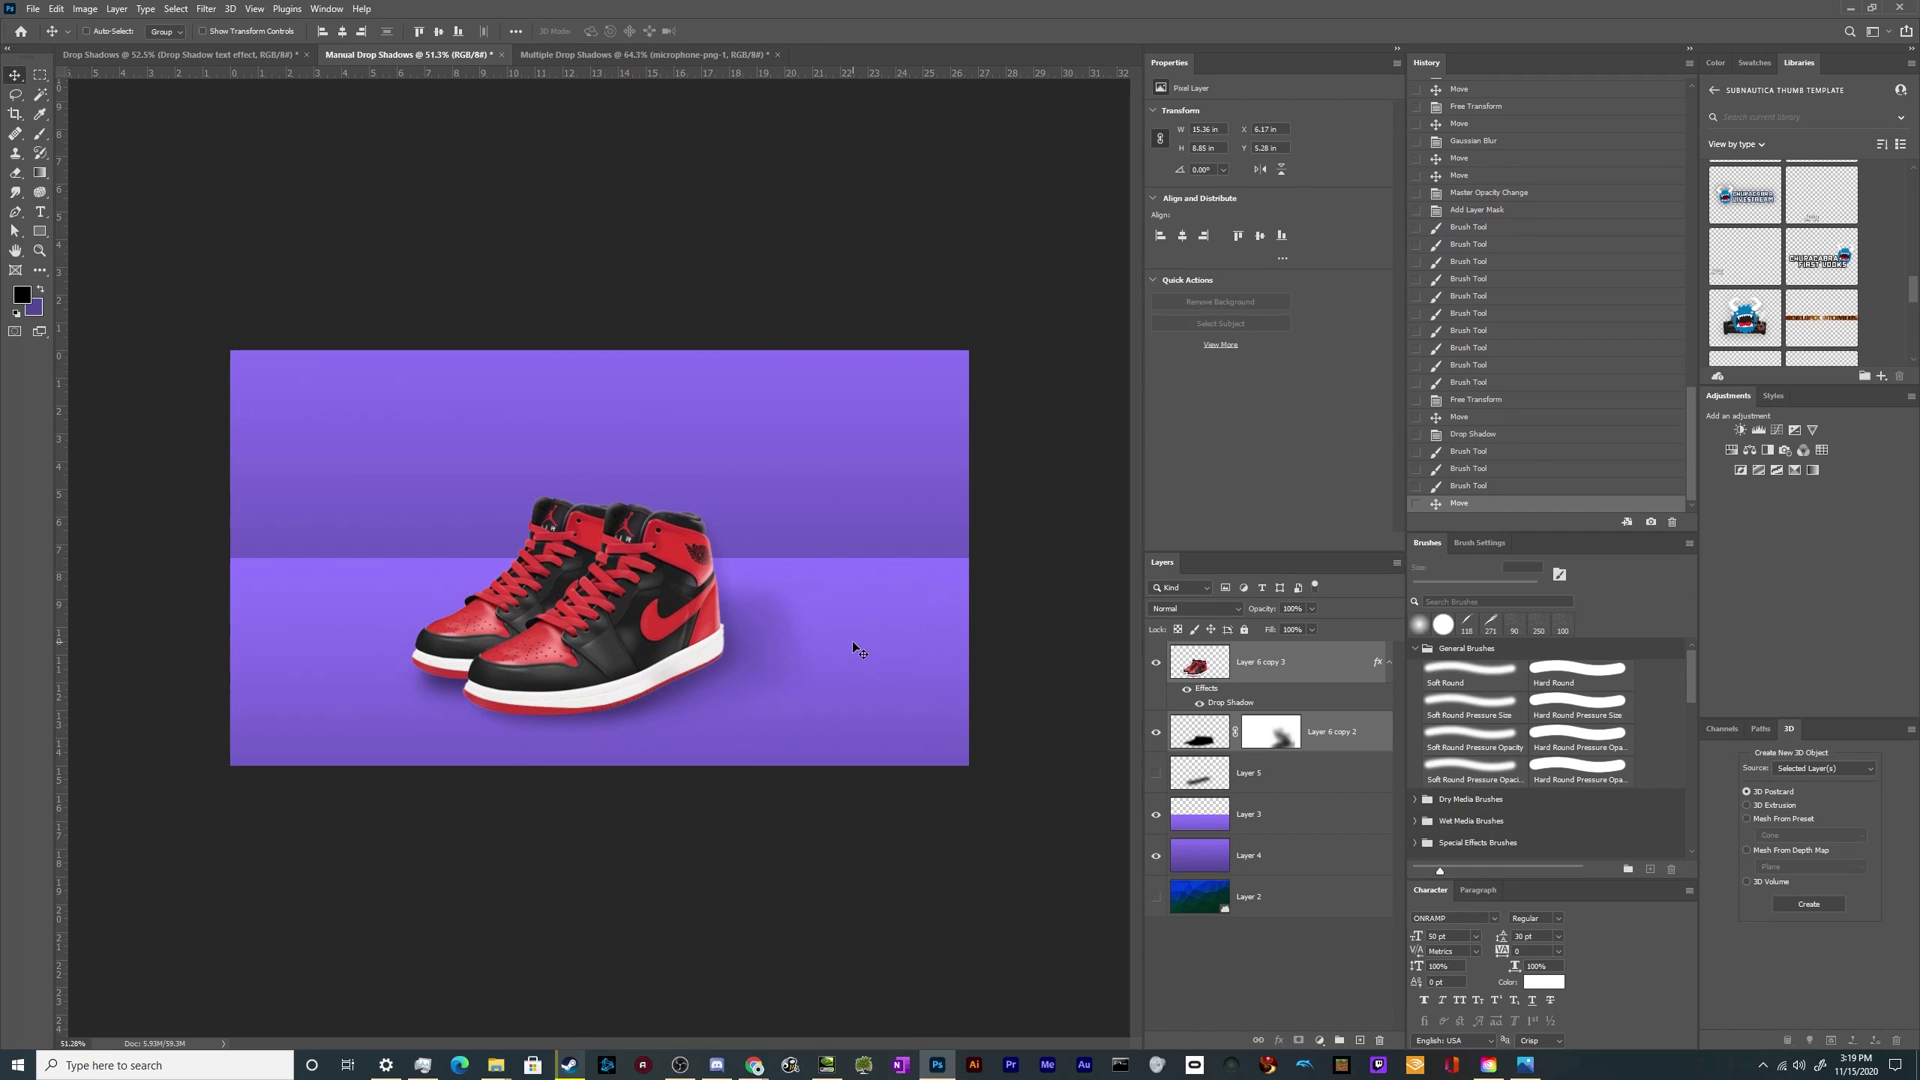
Step: In the Multiple Drop Shadows document, give the microphone a dark, offset drop shadow
click(690, 55)
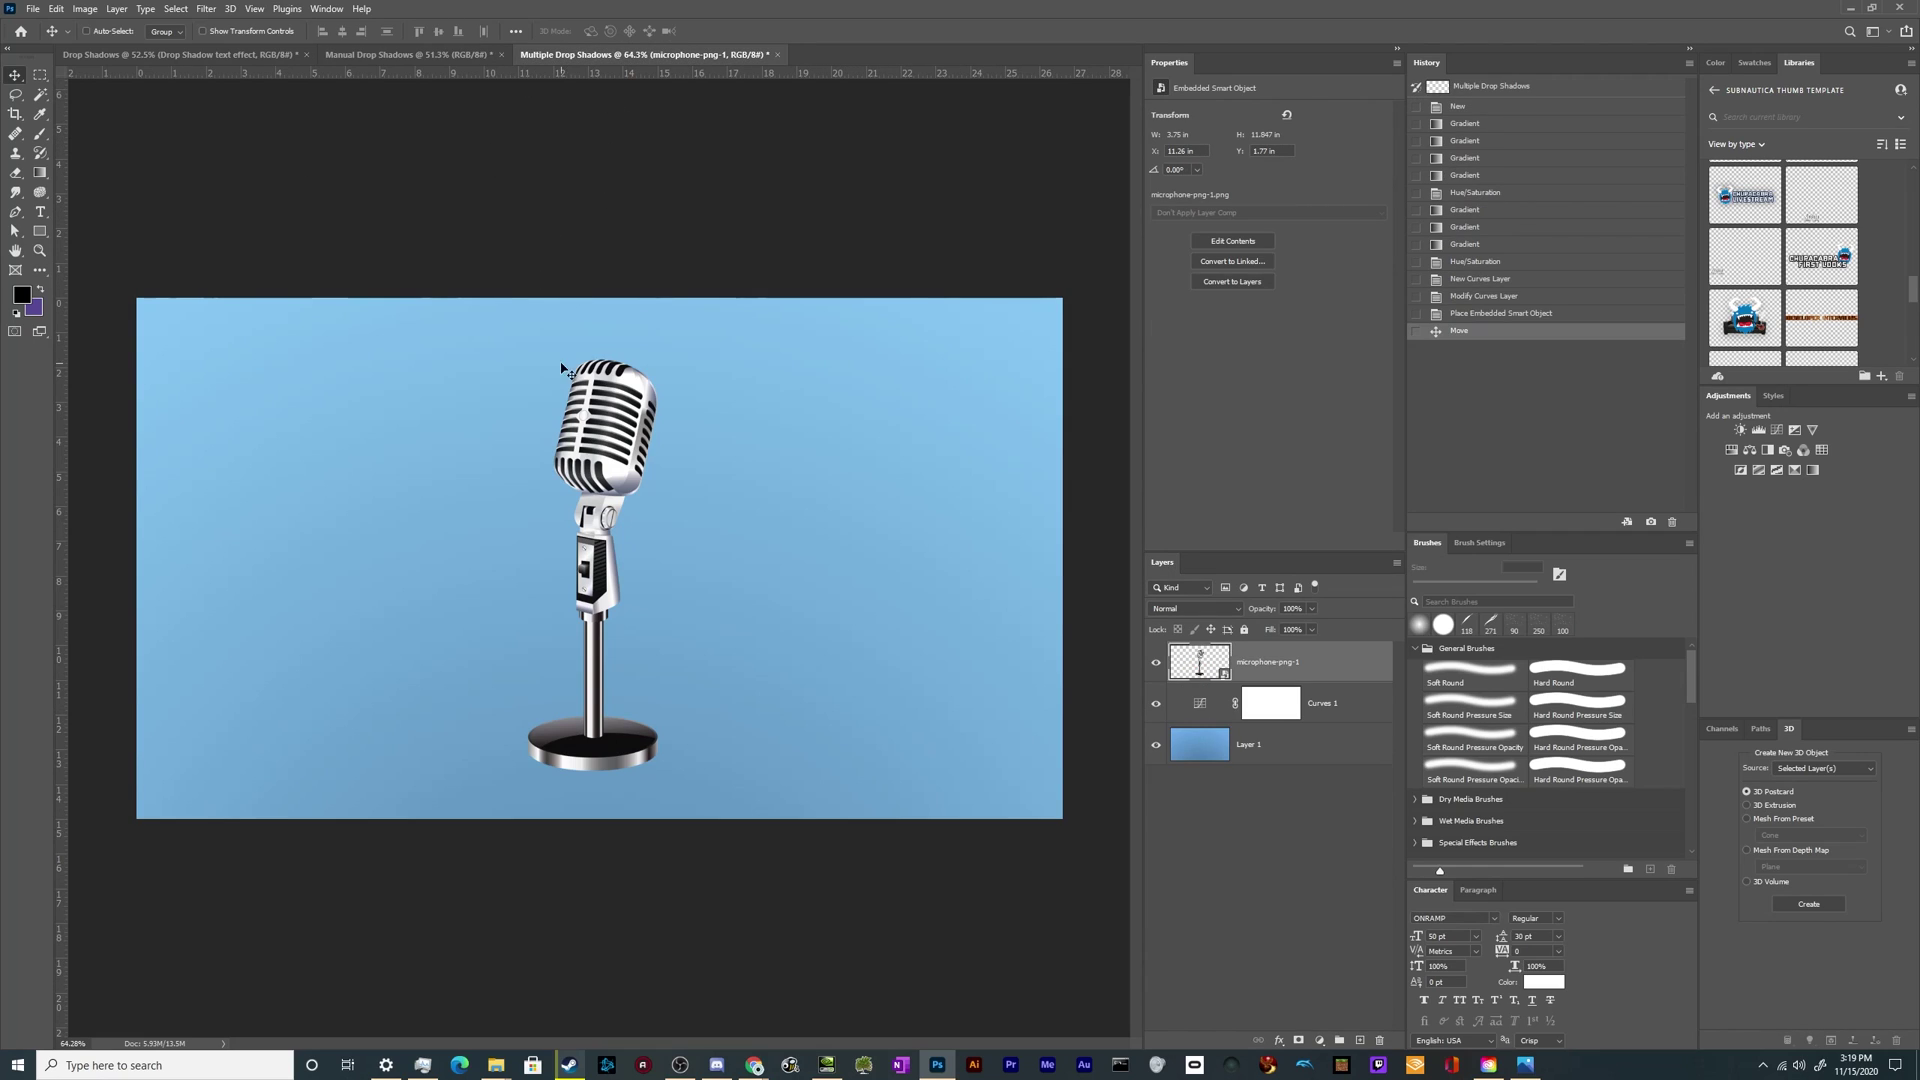
double_click(1320, 662)
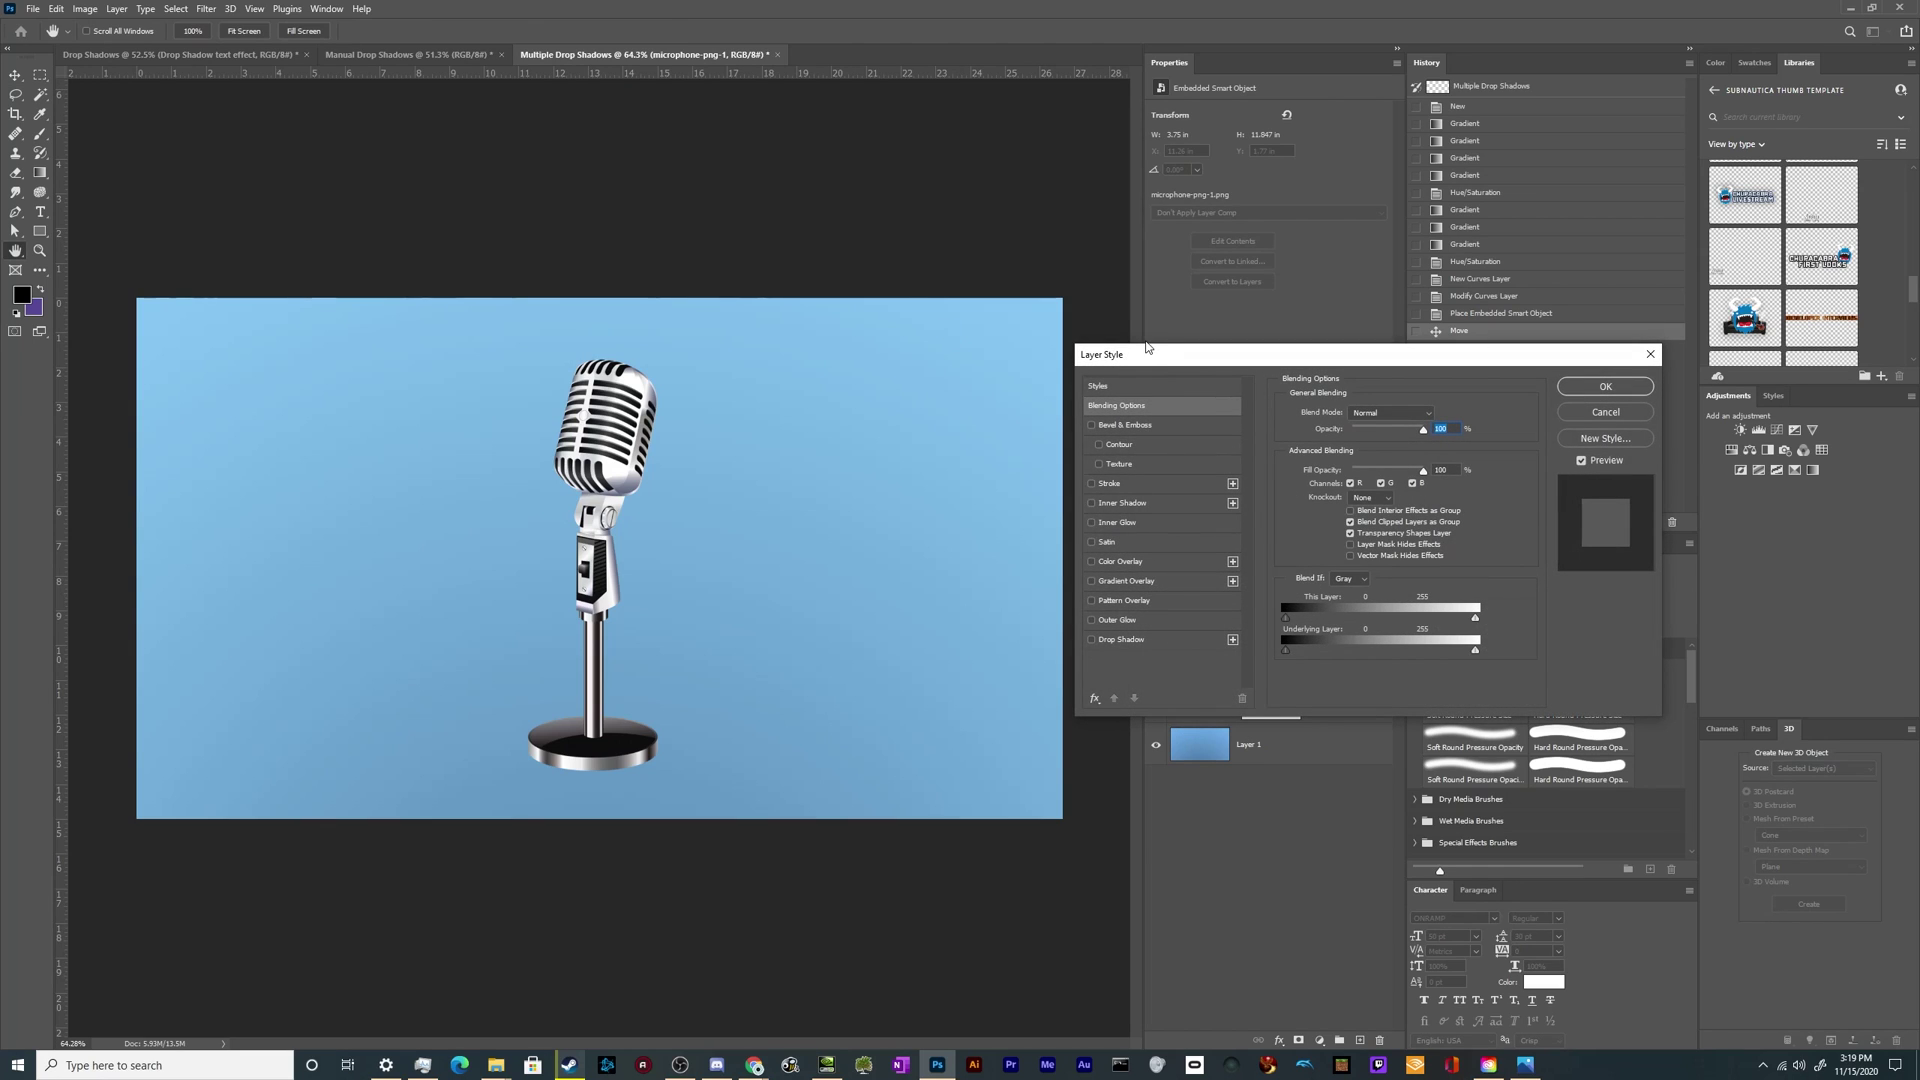
click(1087, 640)
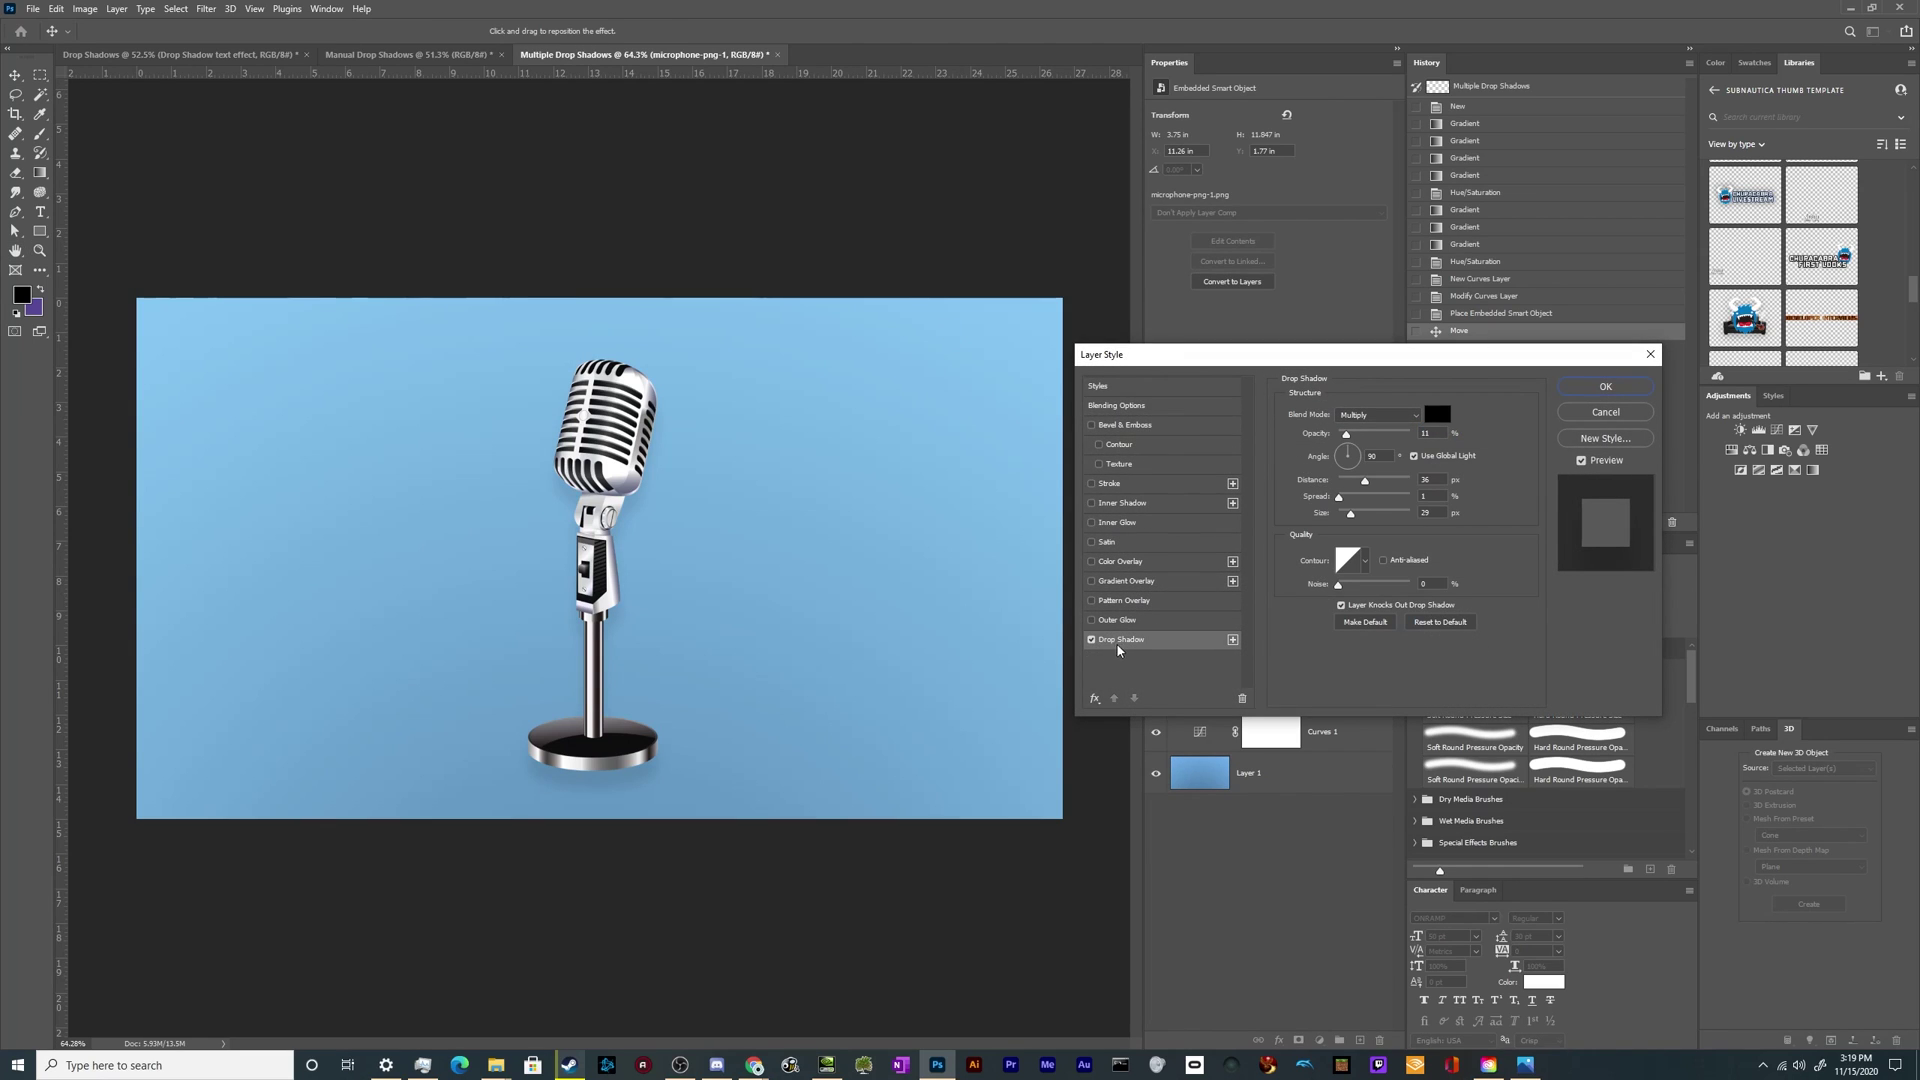
drag(776, 591, 865, 624)
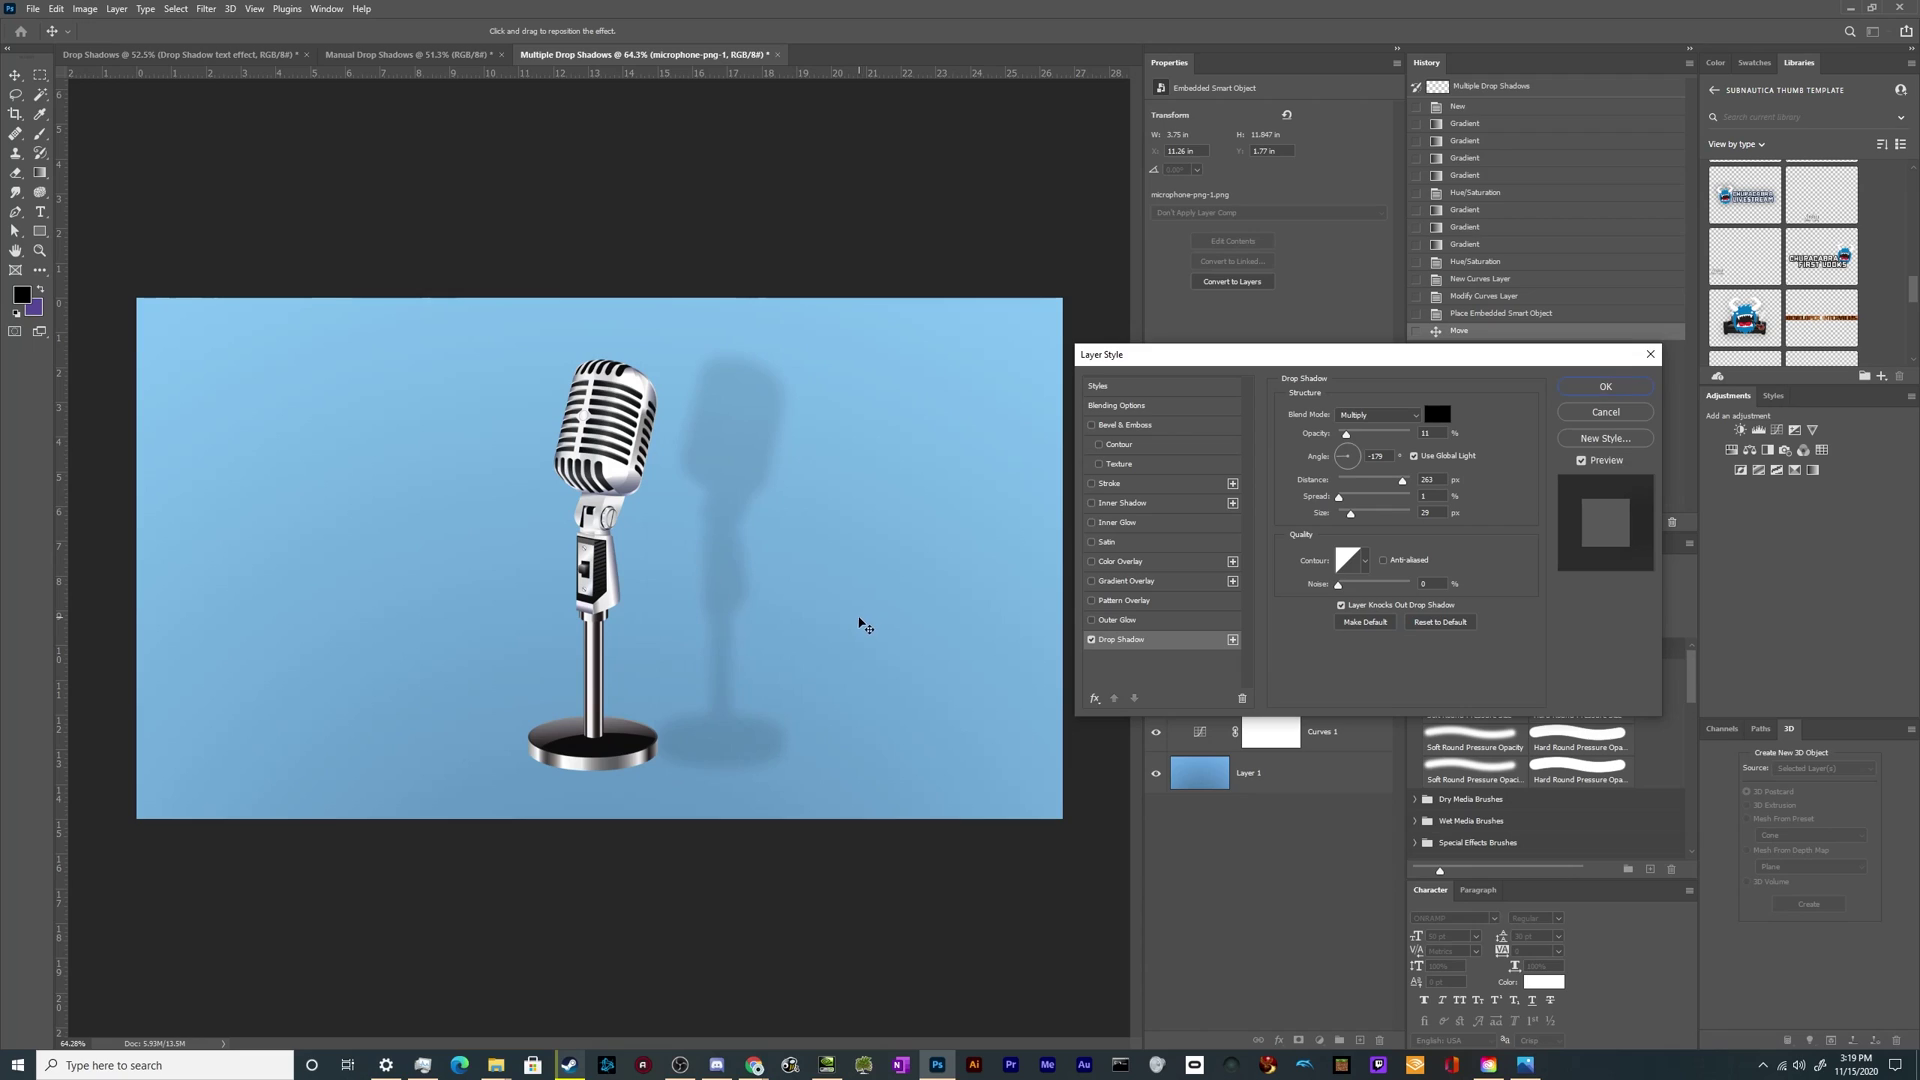
drag(1375, 434, 1381, 441)
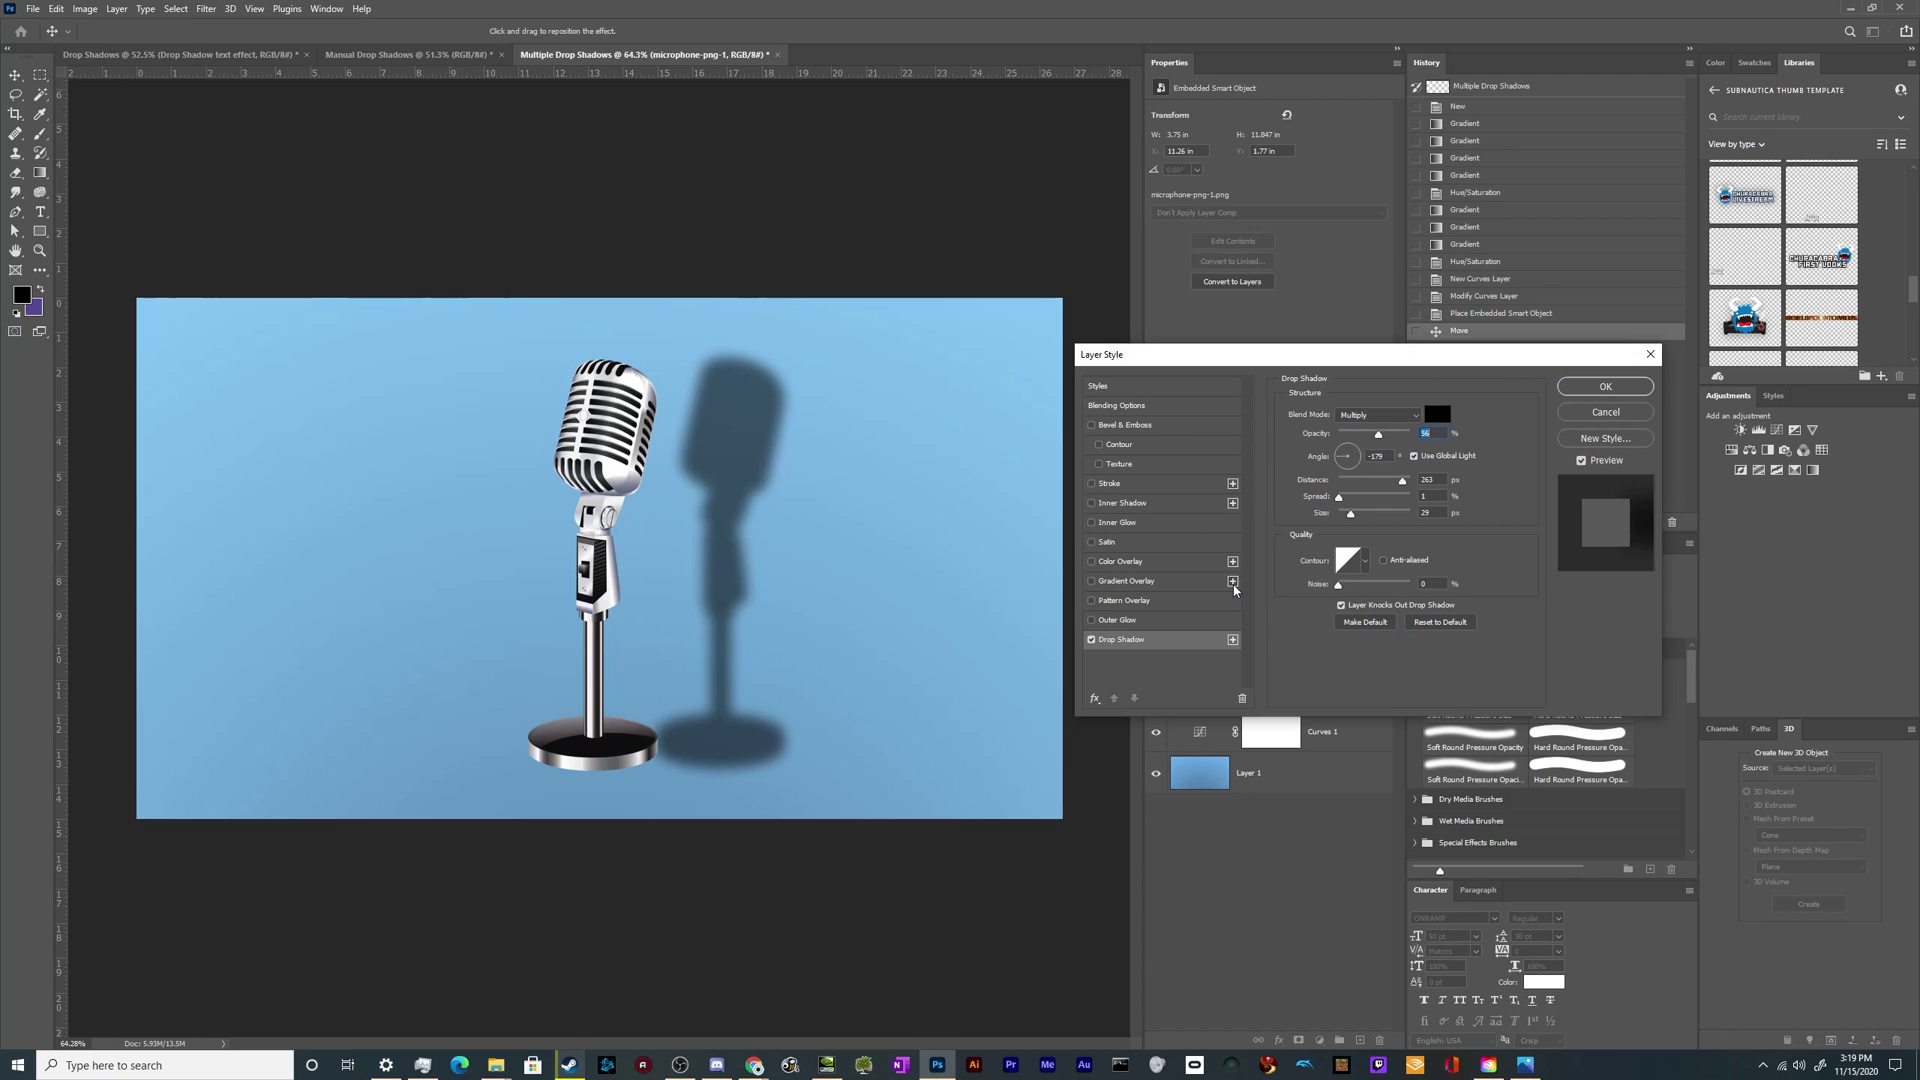
Step: Add second and third drop shadows with independent angles, placing them behind and left of the microphone
click(1233, 639)
mouse_move(731, 587)
mouse_down()
mouse_move(440, 590)
mouse_move(705, 595)
mouse_up()
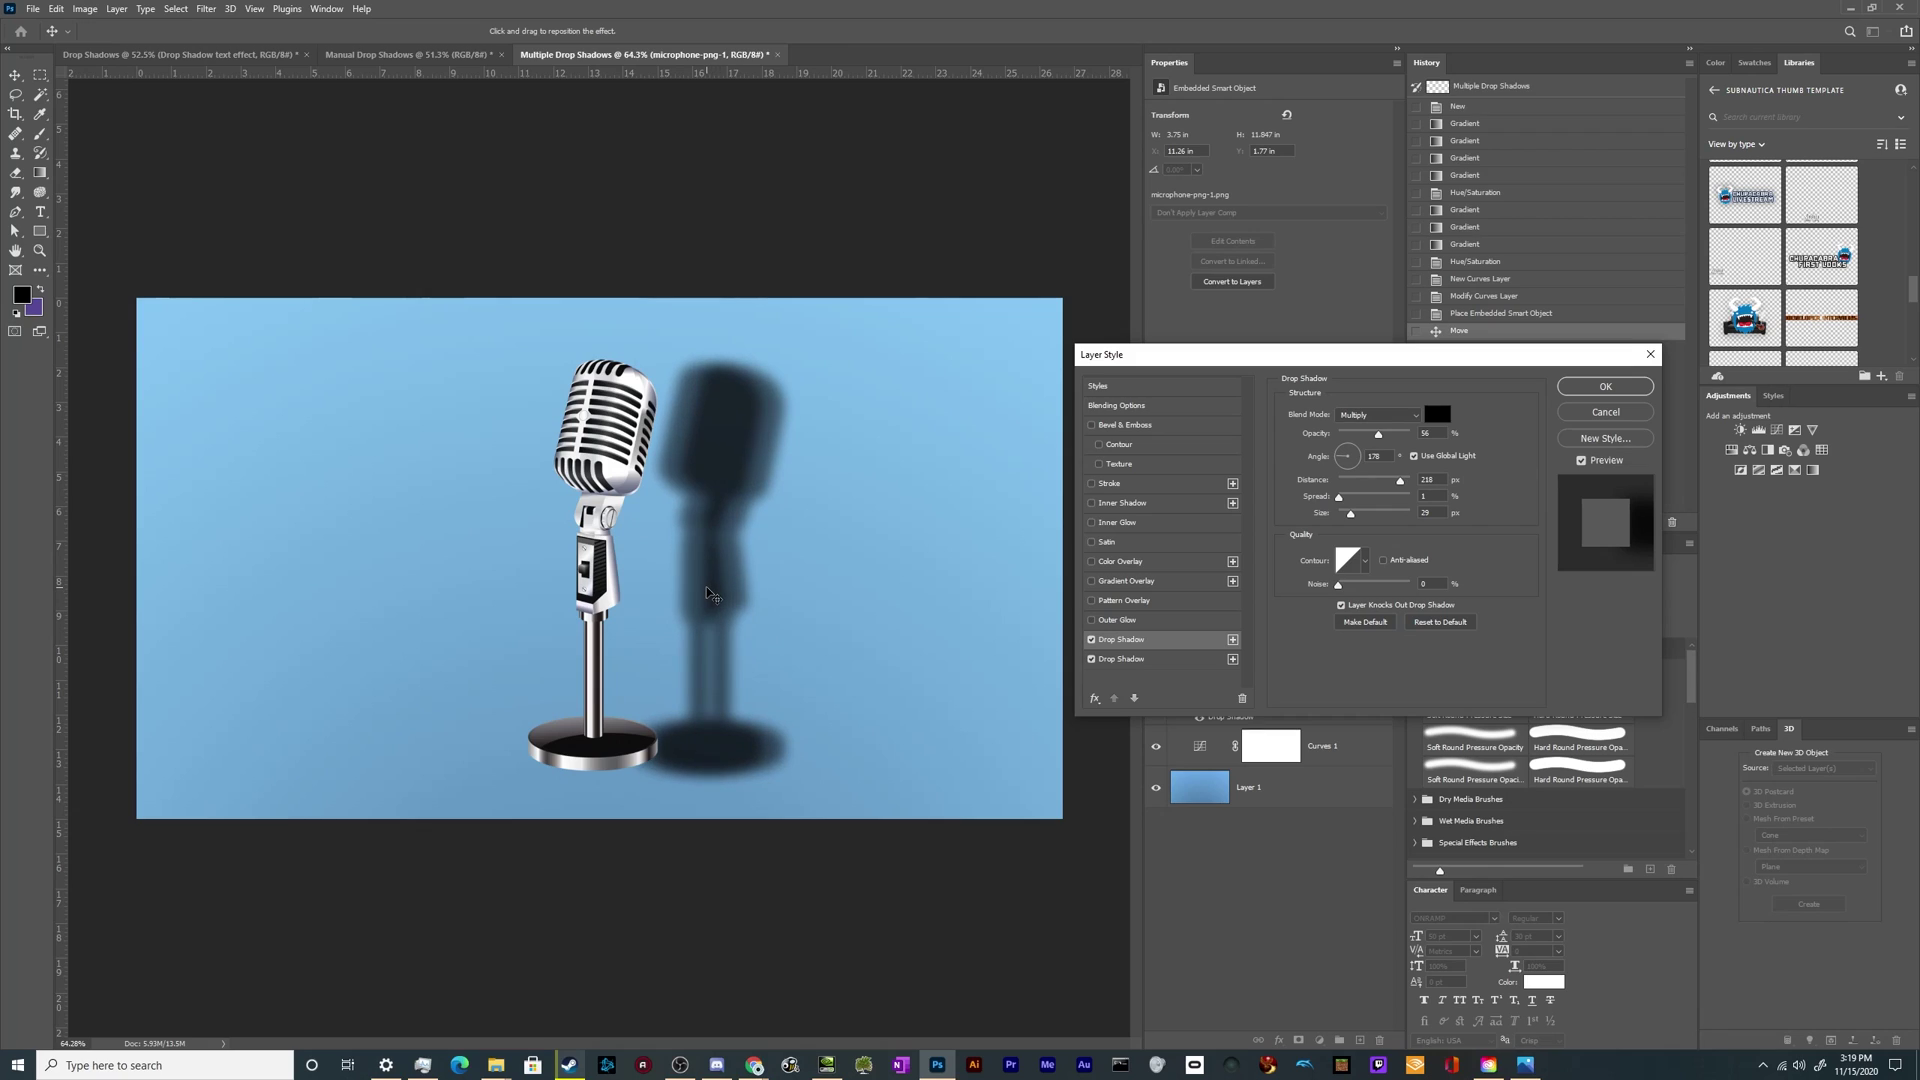
click(1233, 661)
drag(732, 615, 682, 612)
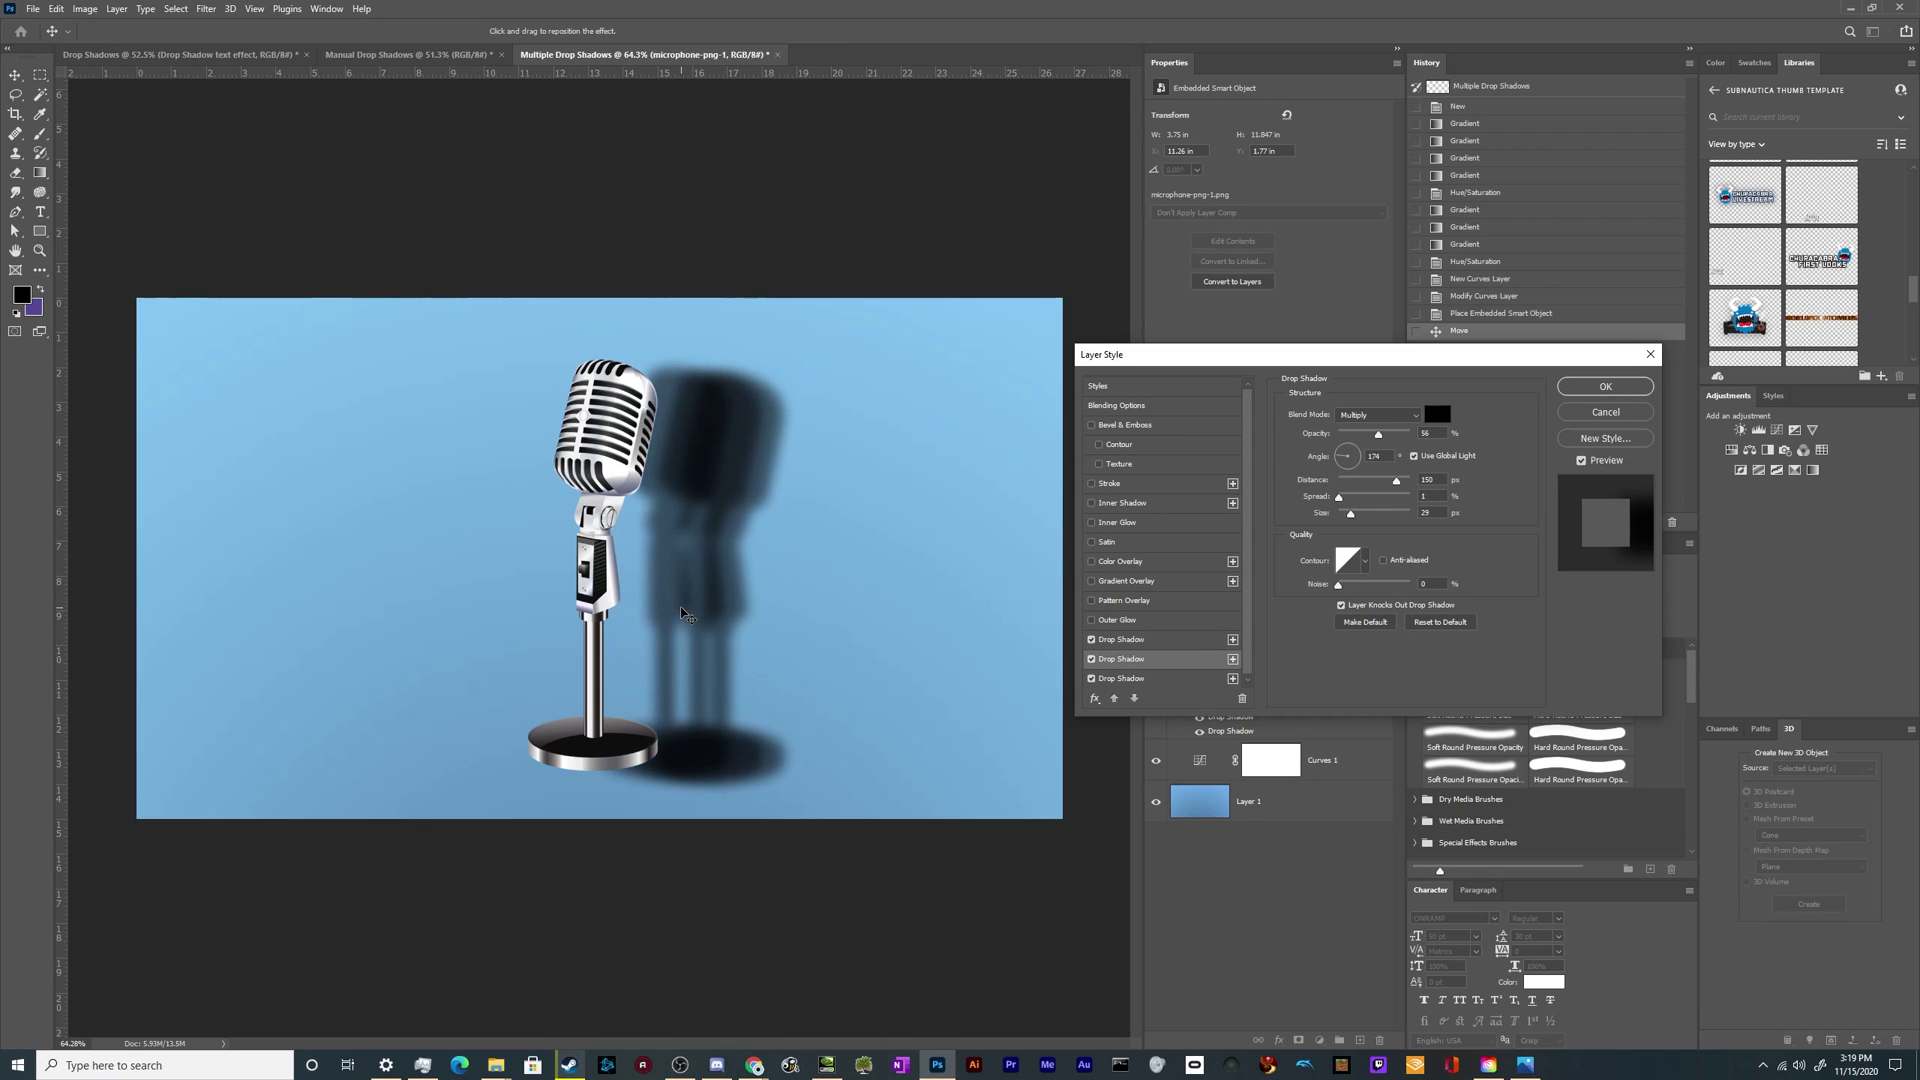
click(1413, 457)
drag(651, 639, 681, 576)
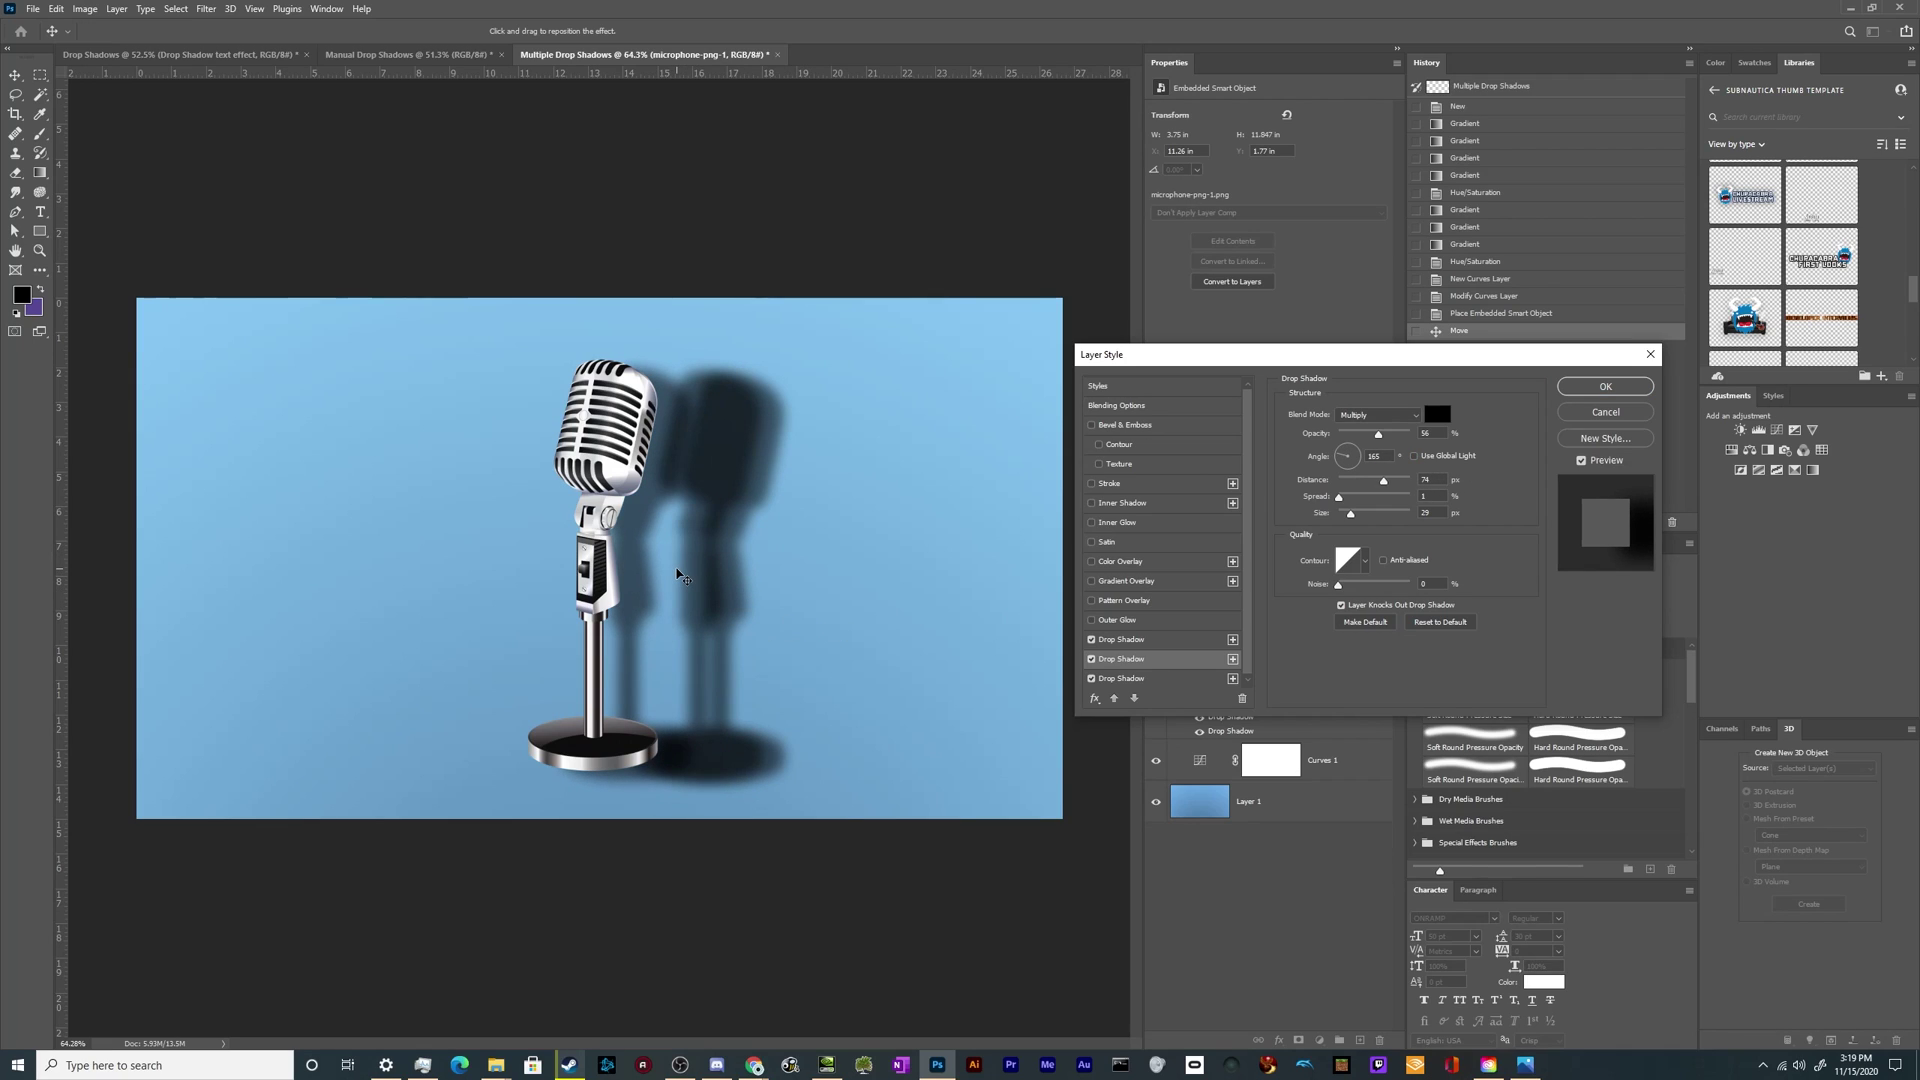
click(1160, 678)
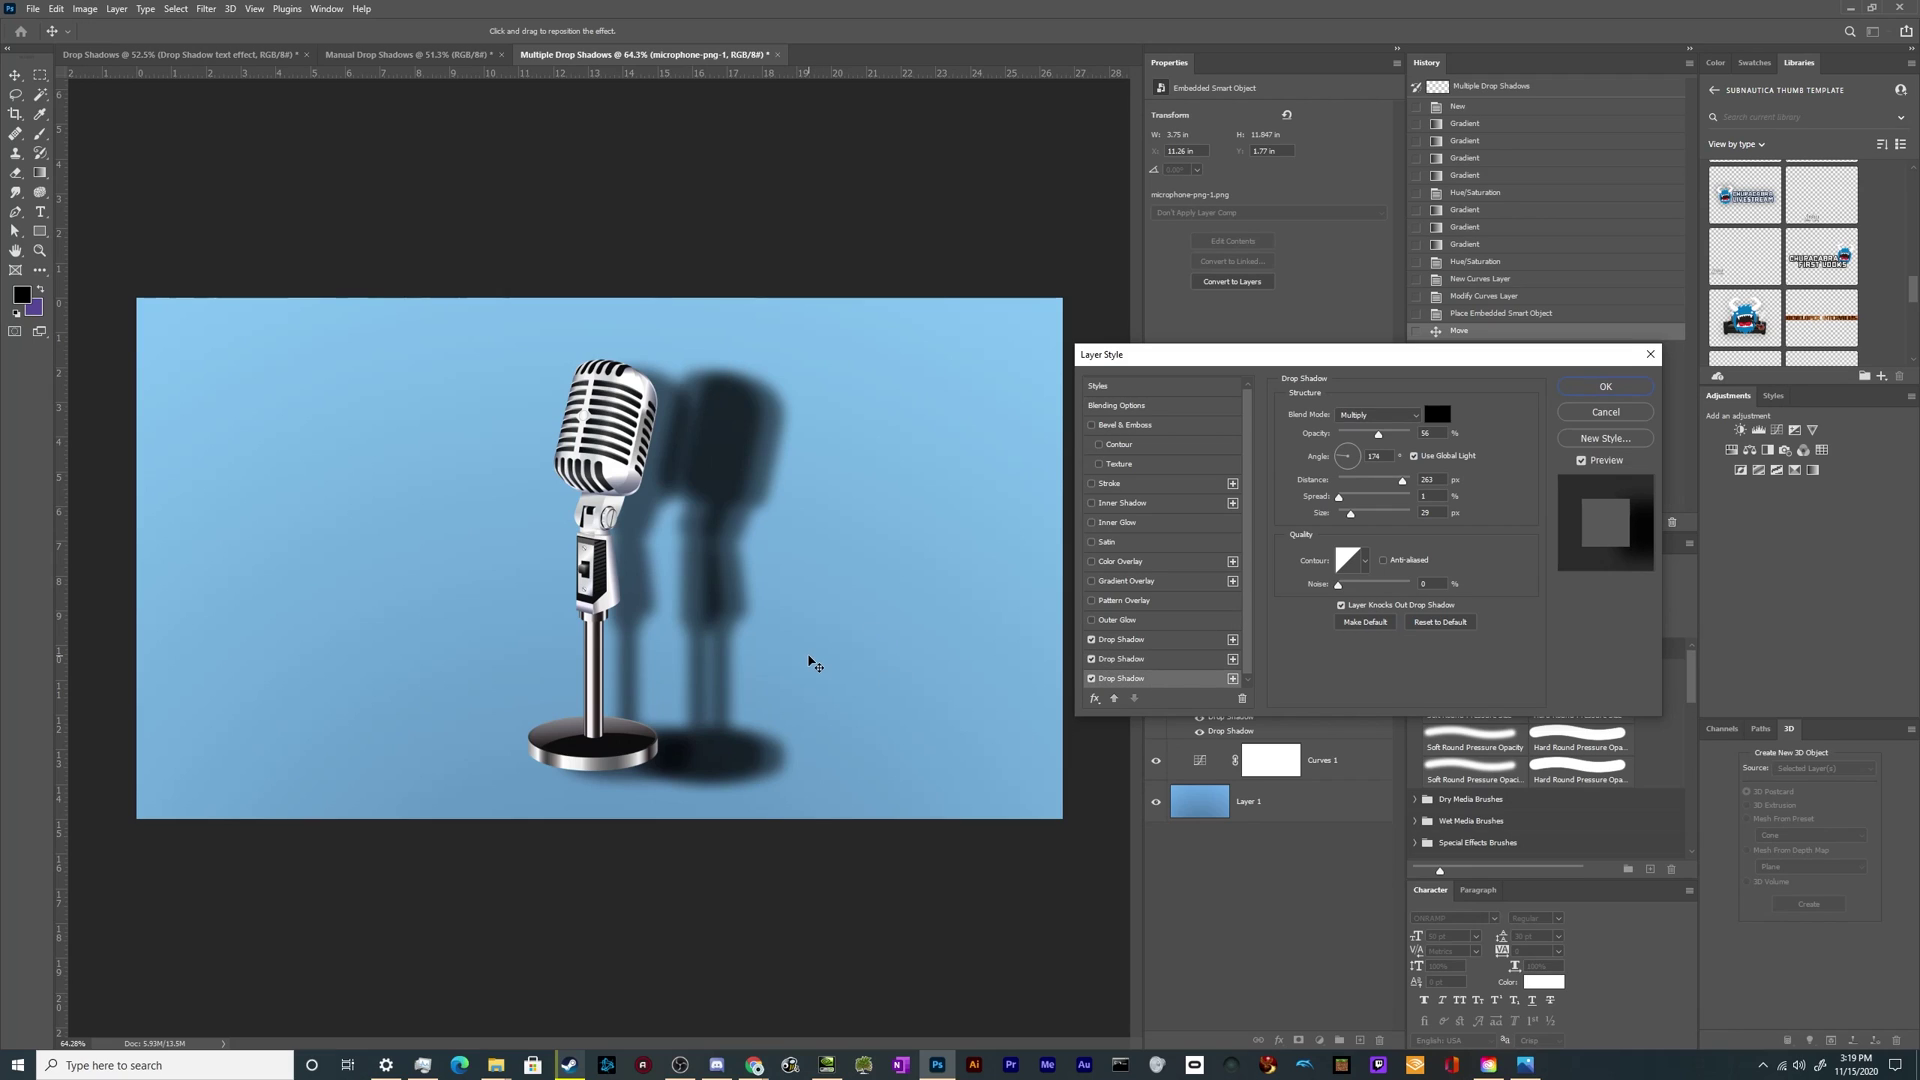
drag(810, 664, 531, 510)
click(1413, 456)
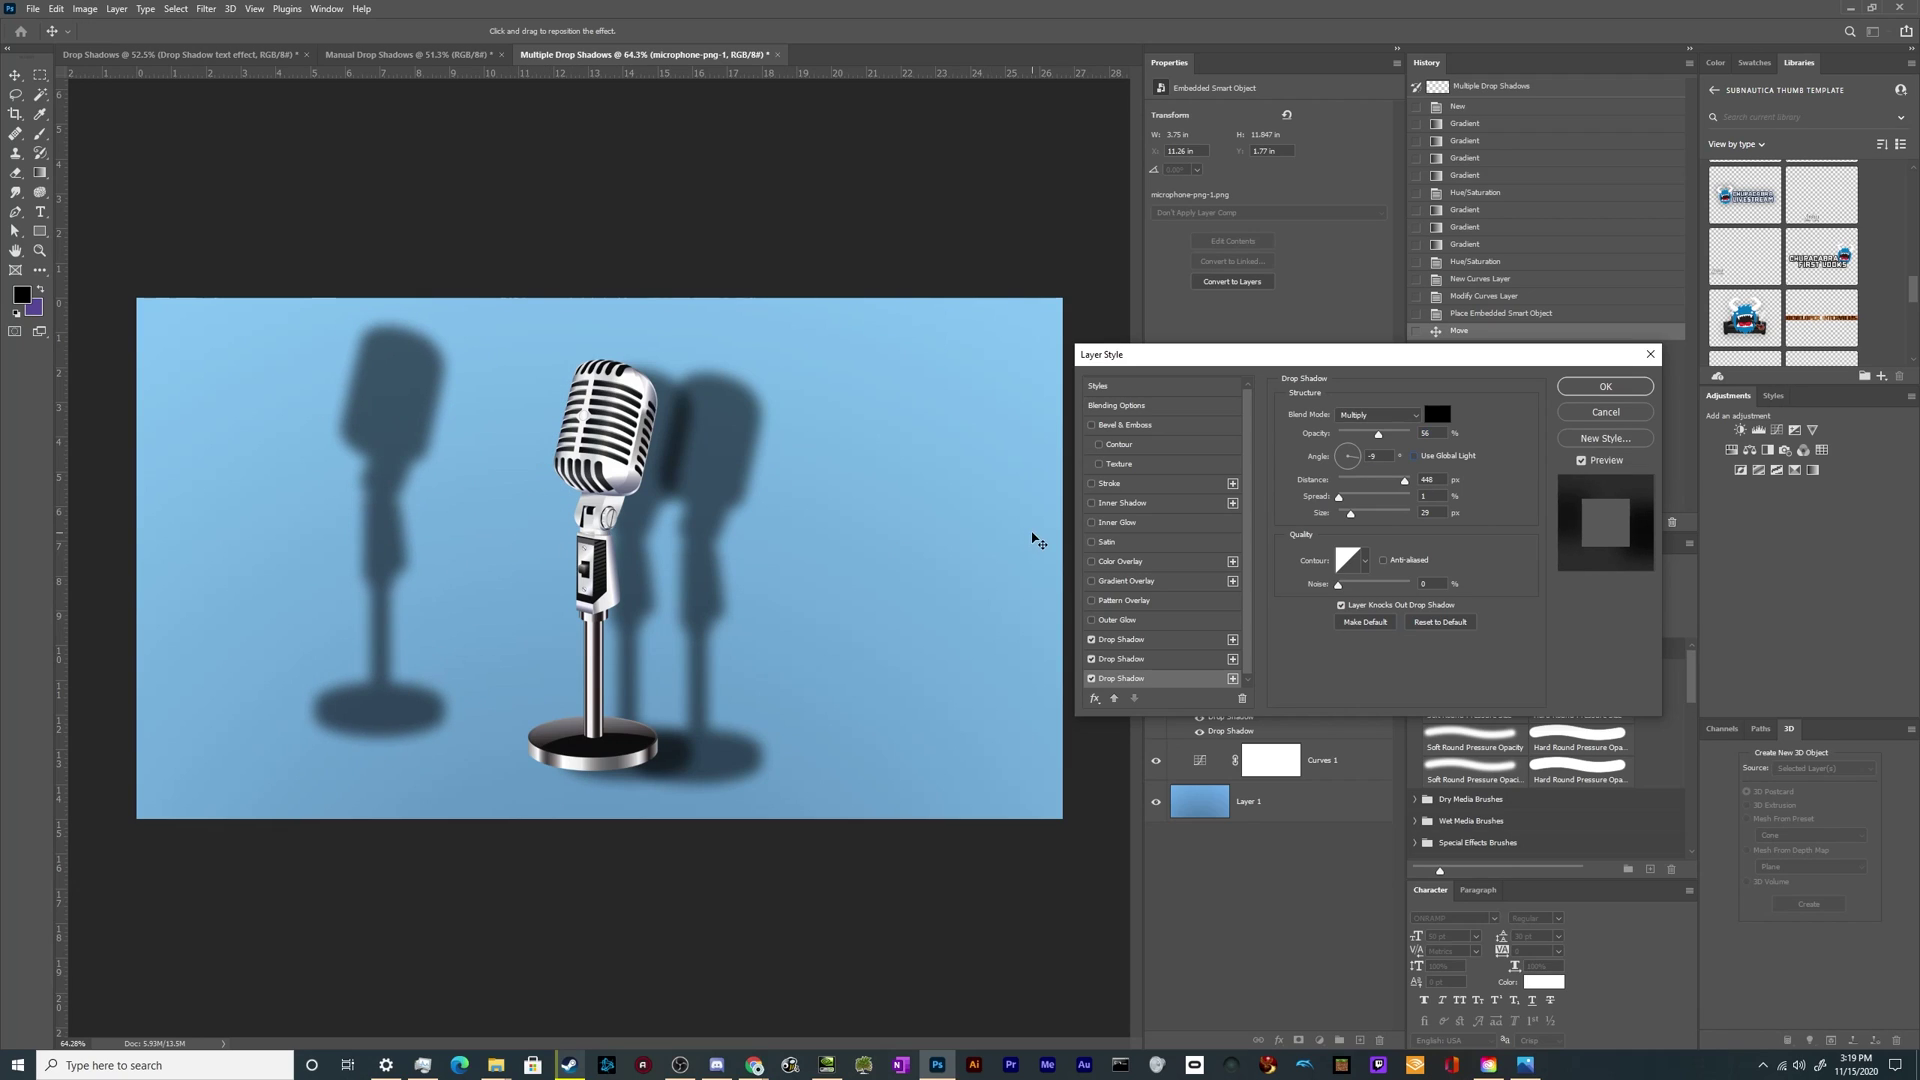
Step: Push the second shadow far right, refine the left one, tuck the first close, and apply
click(1192, 660)
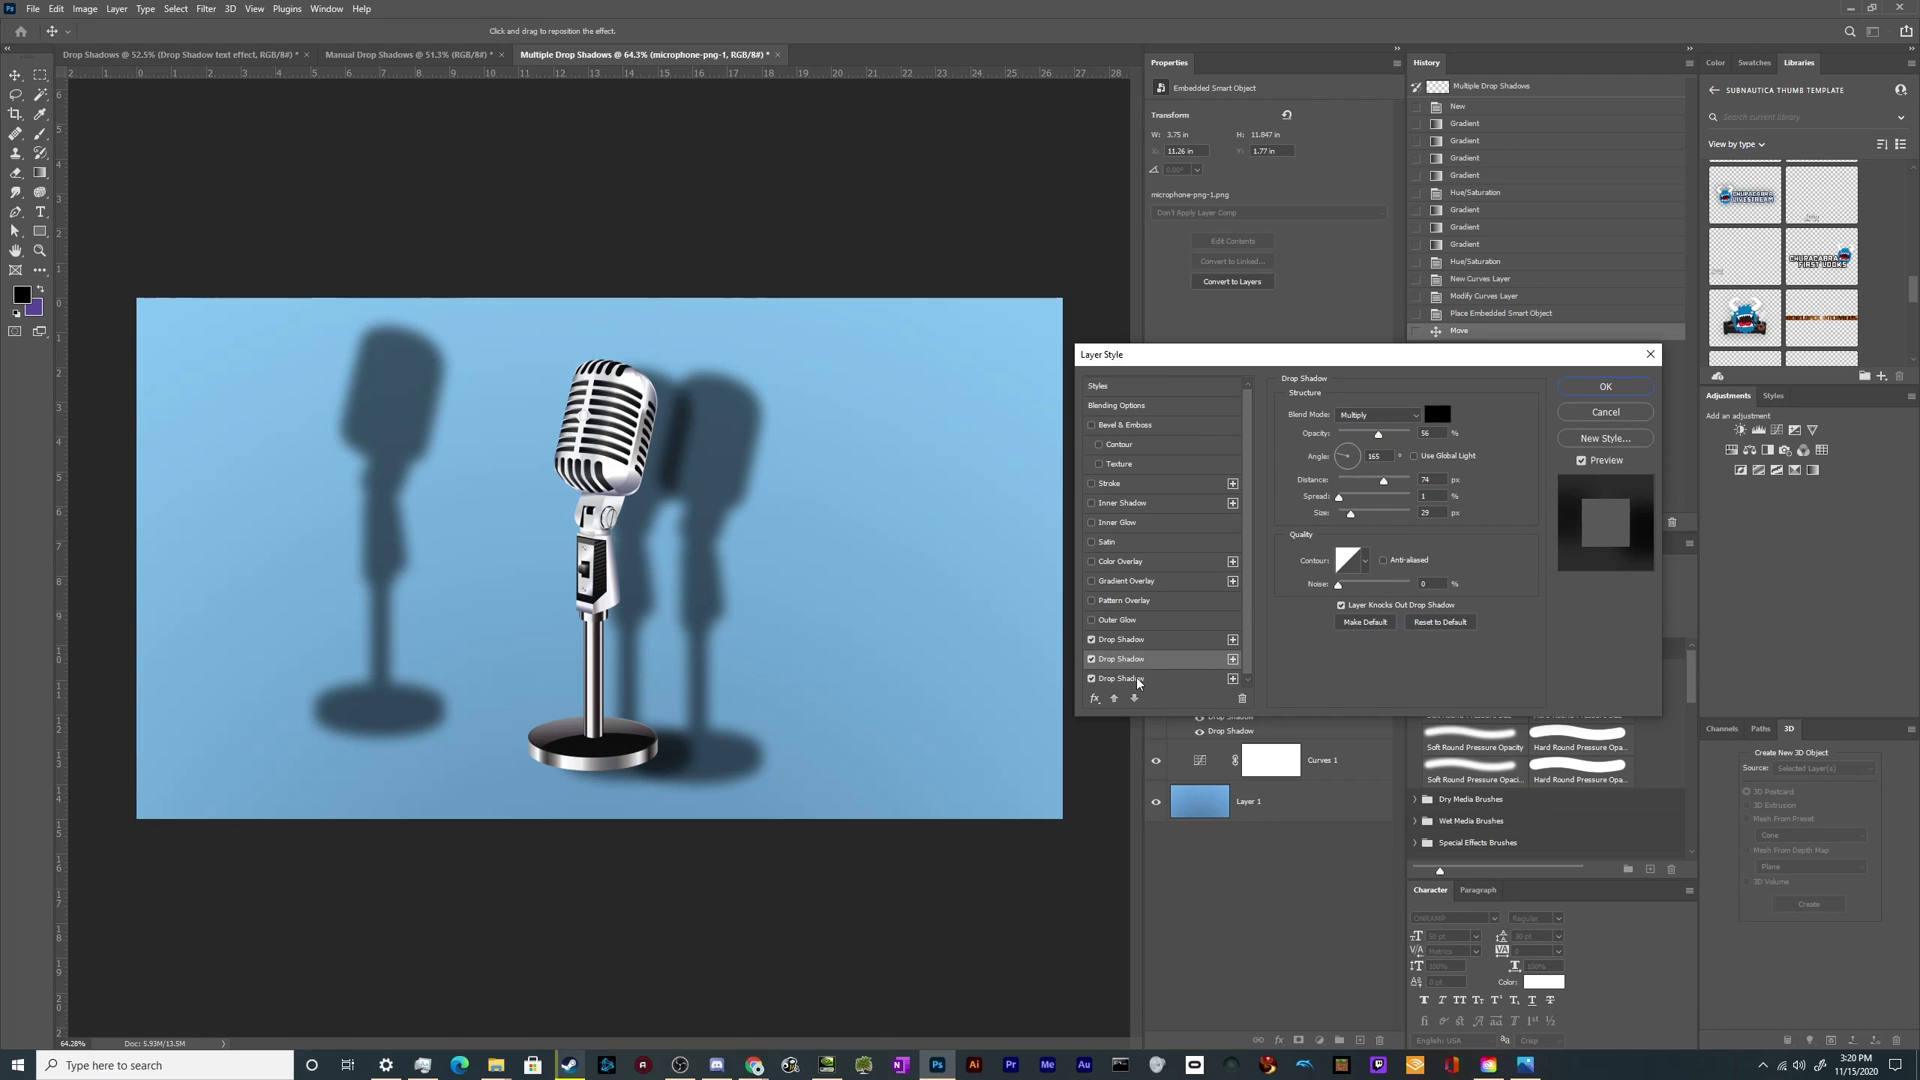
drag(815, 657, 958, 616)
click(1180, 678)
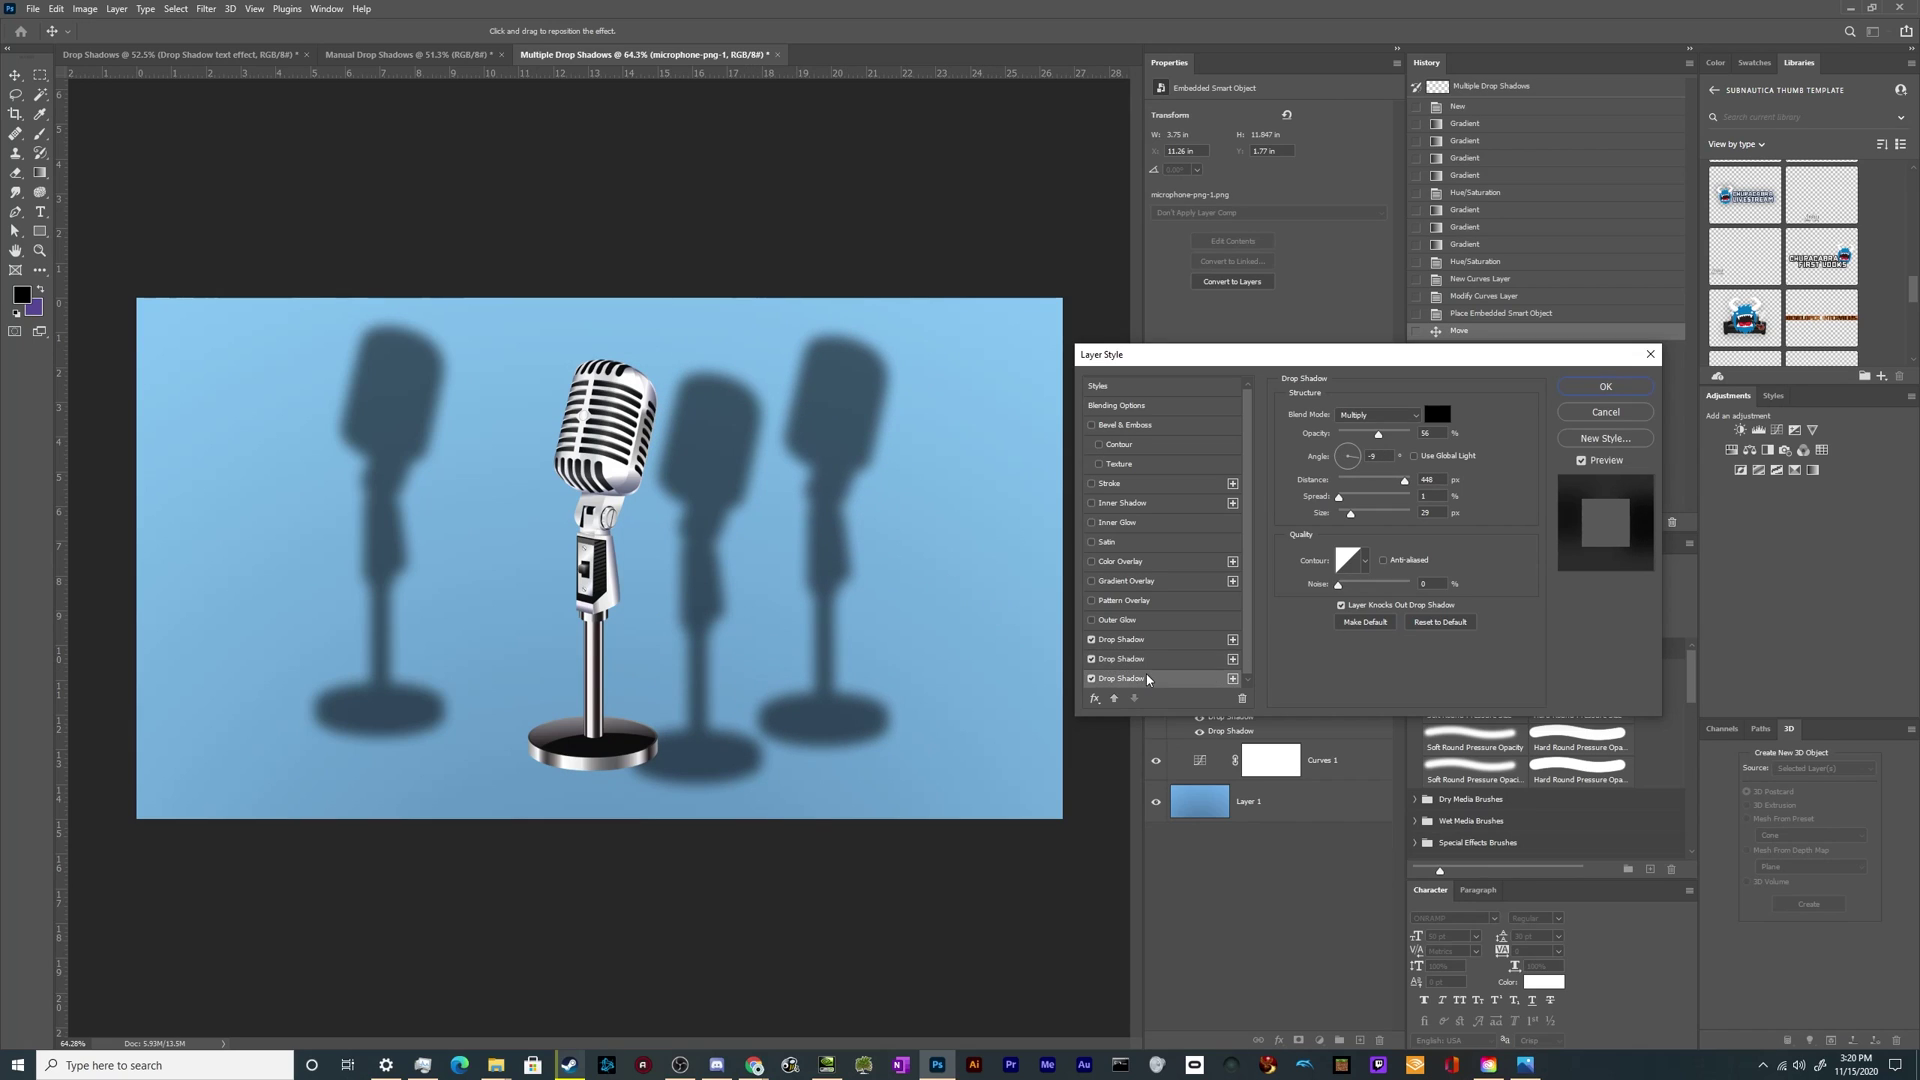
drag(640, 672, 621, 664)
click(1193, 641)
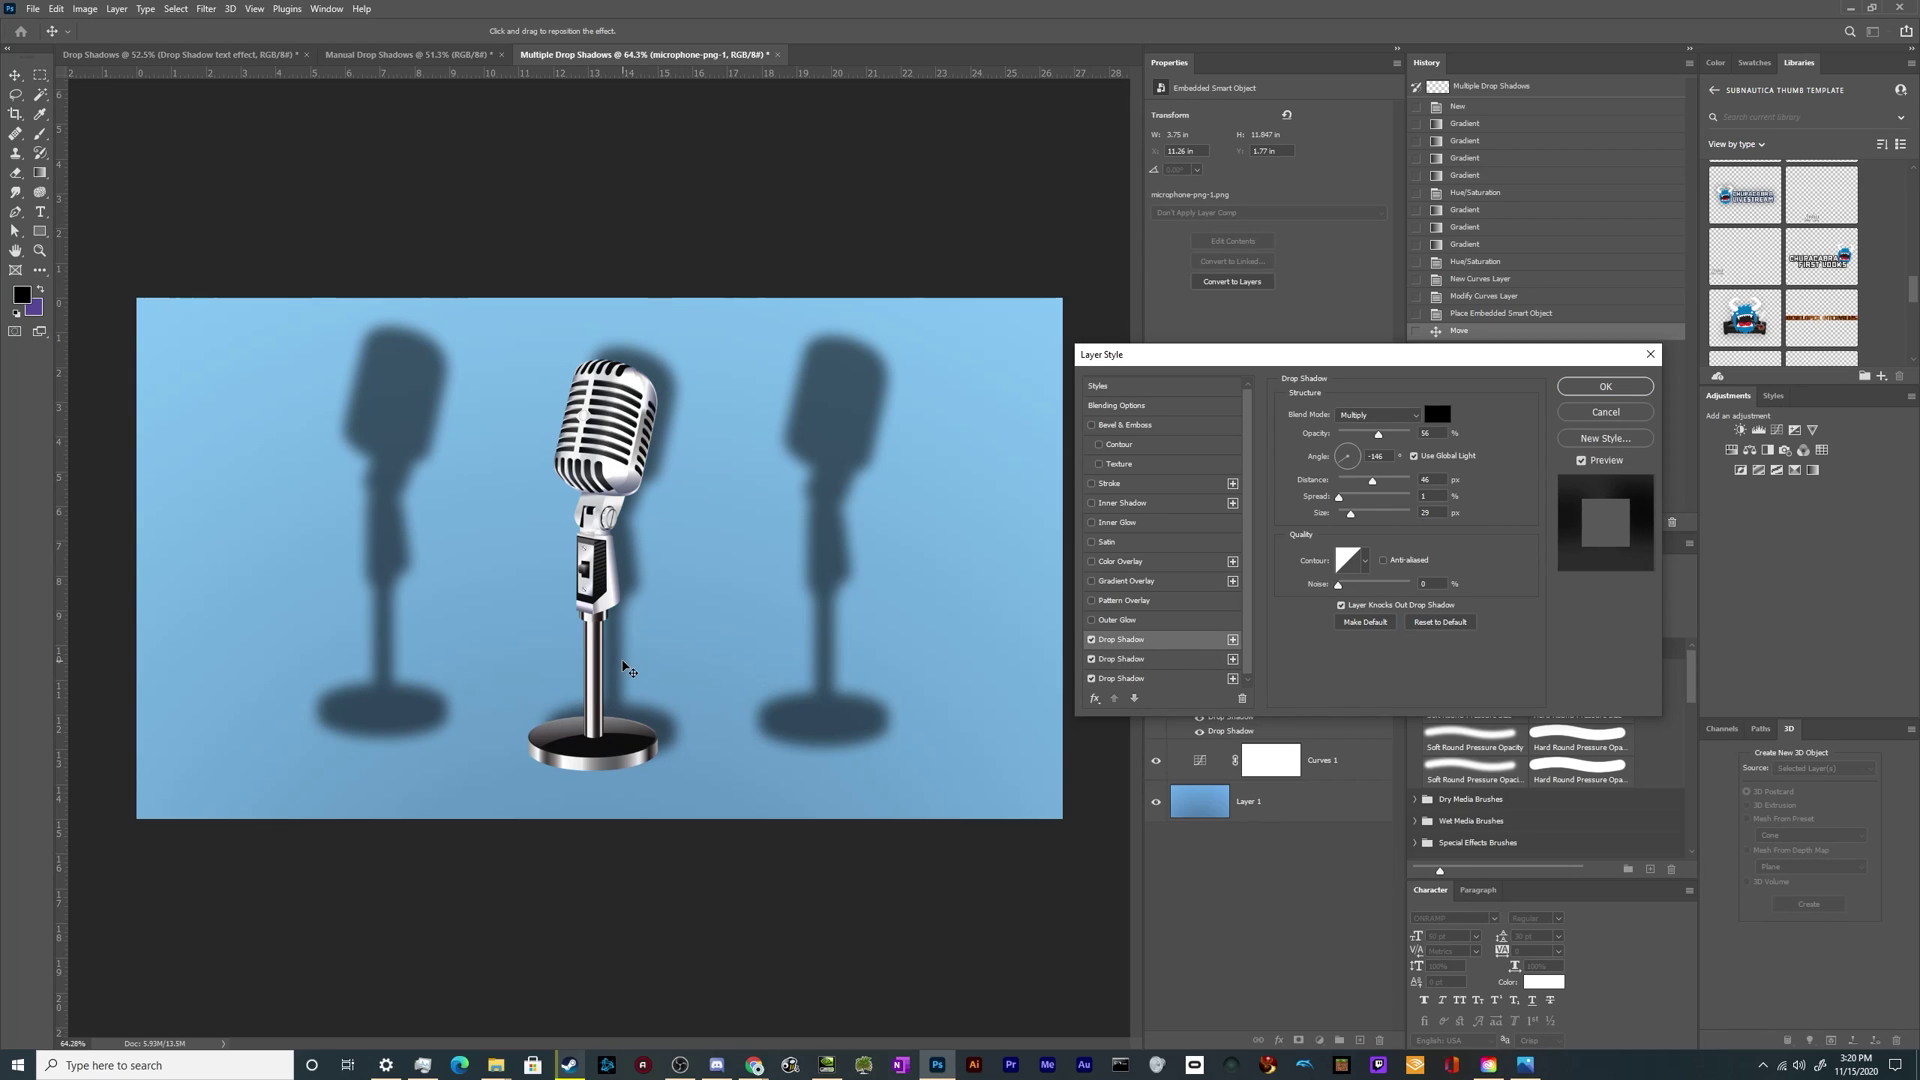
click(1444, 456)
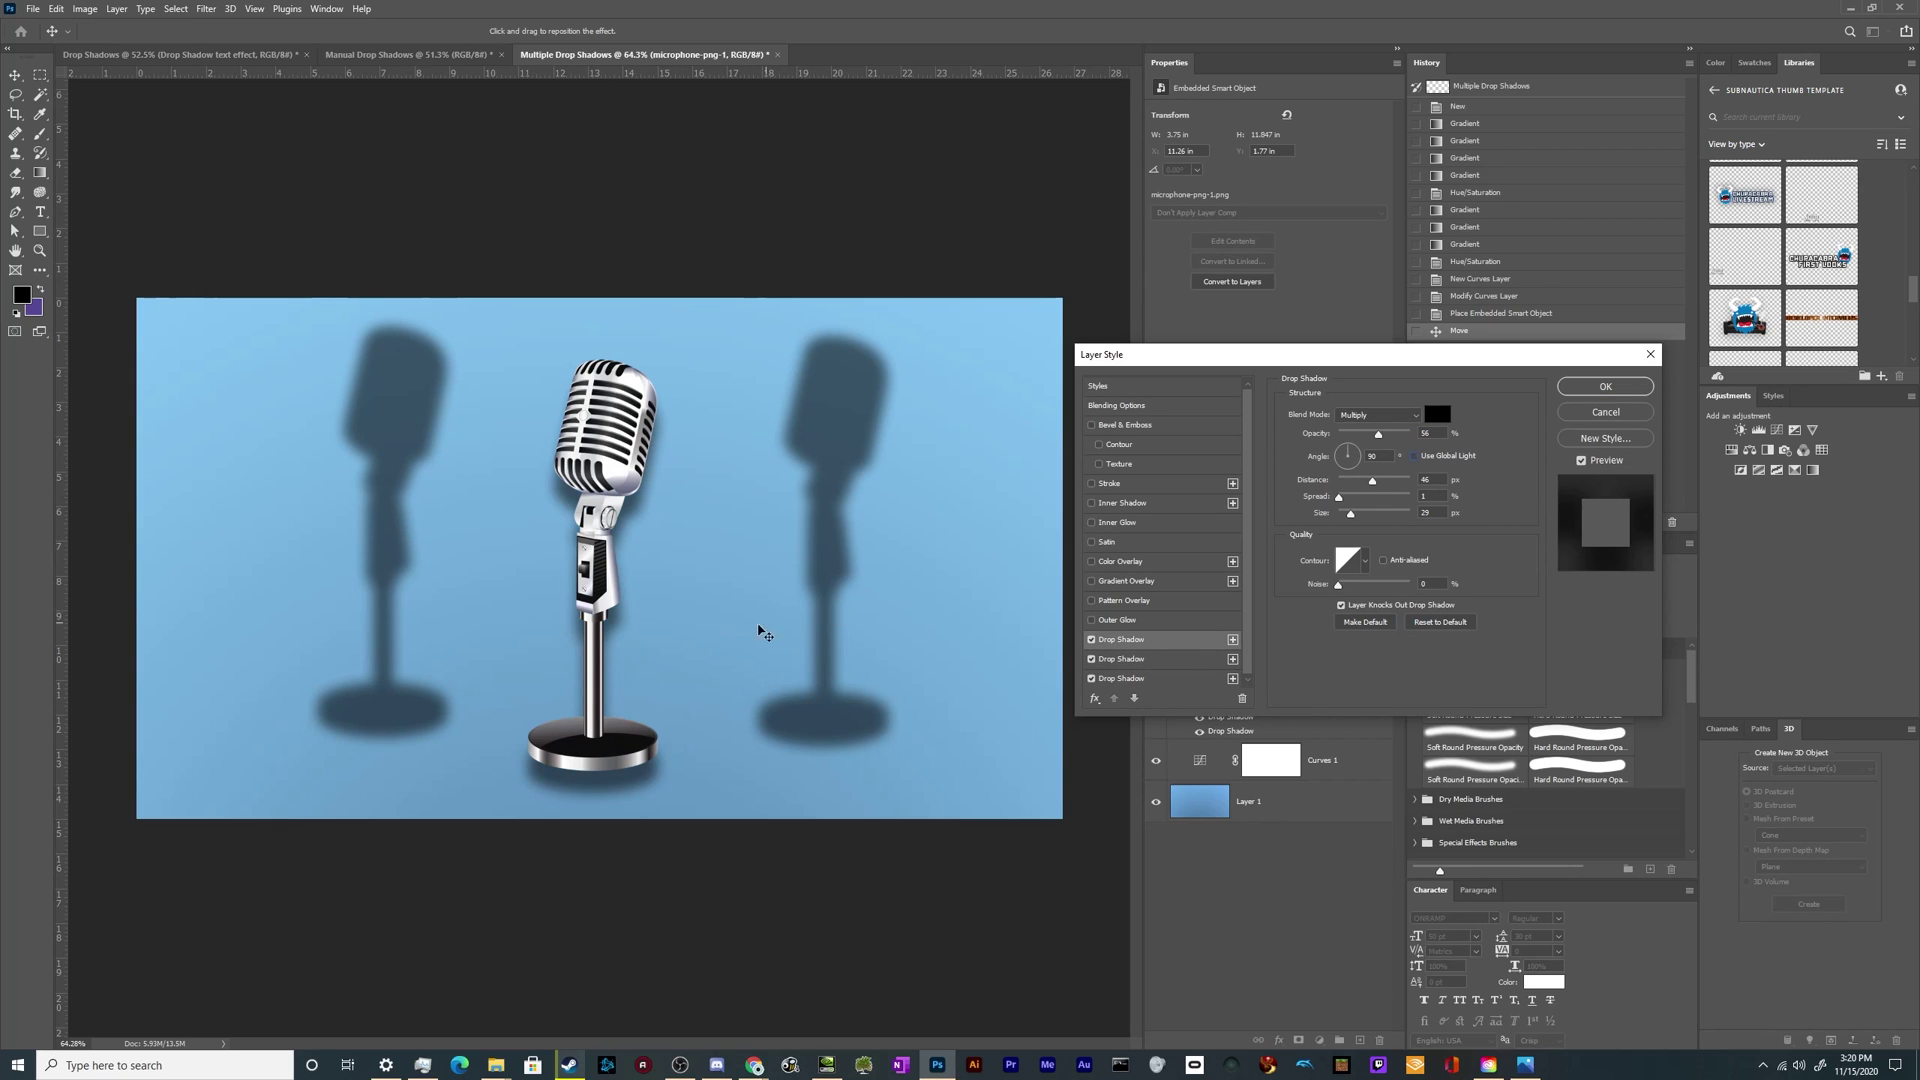
drag(759, 631, 702, 628)
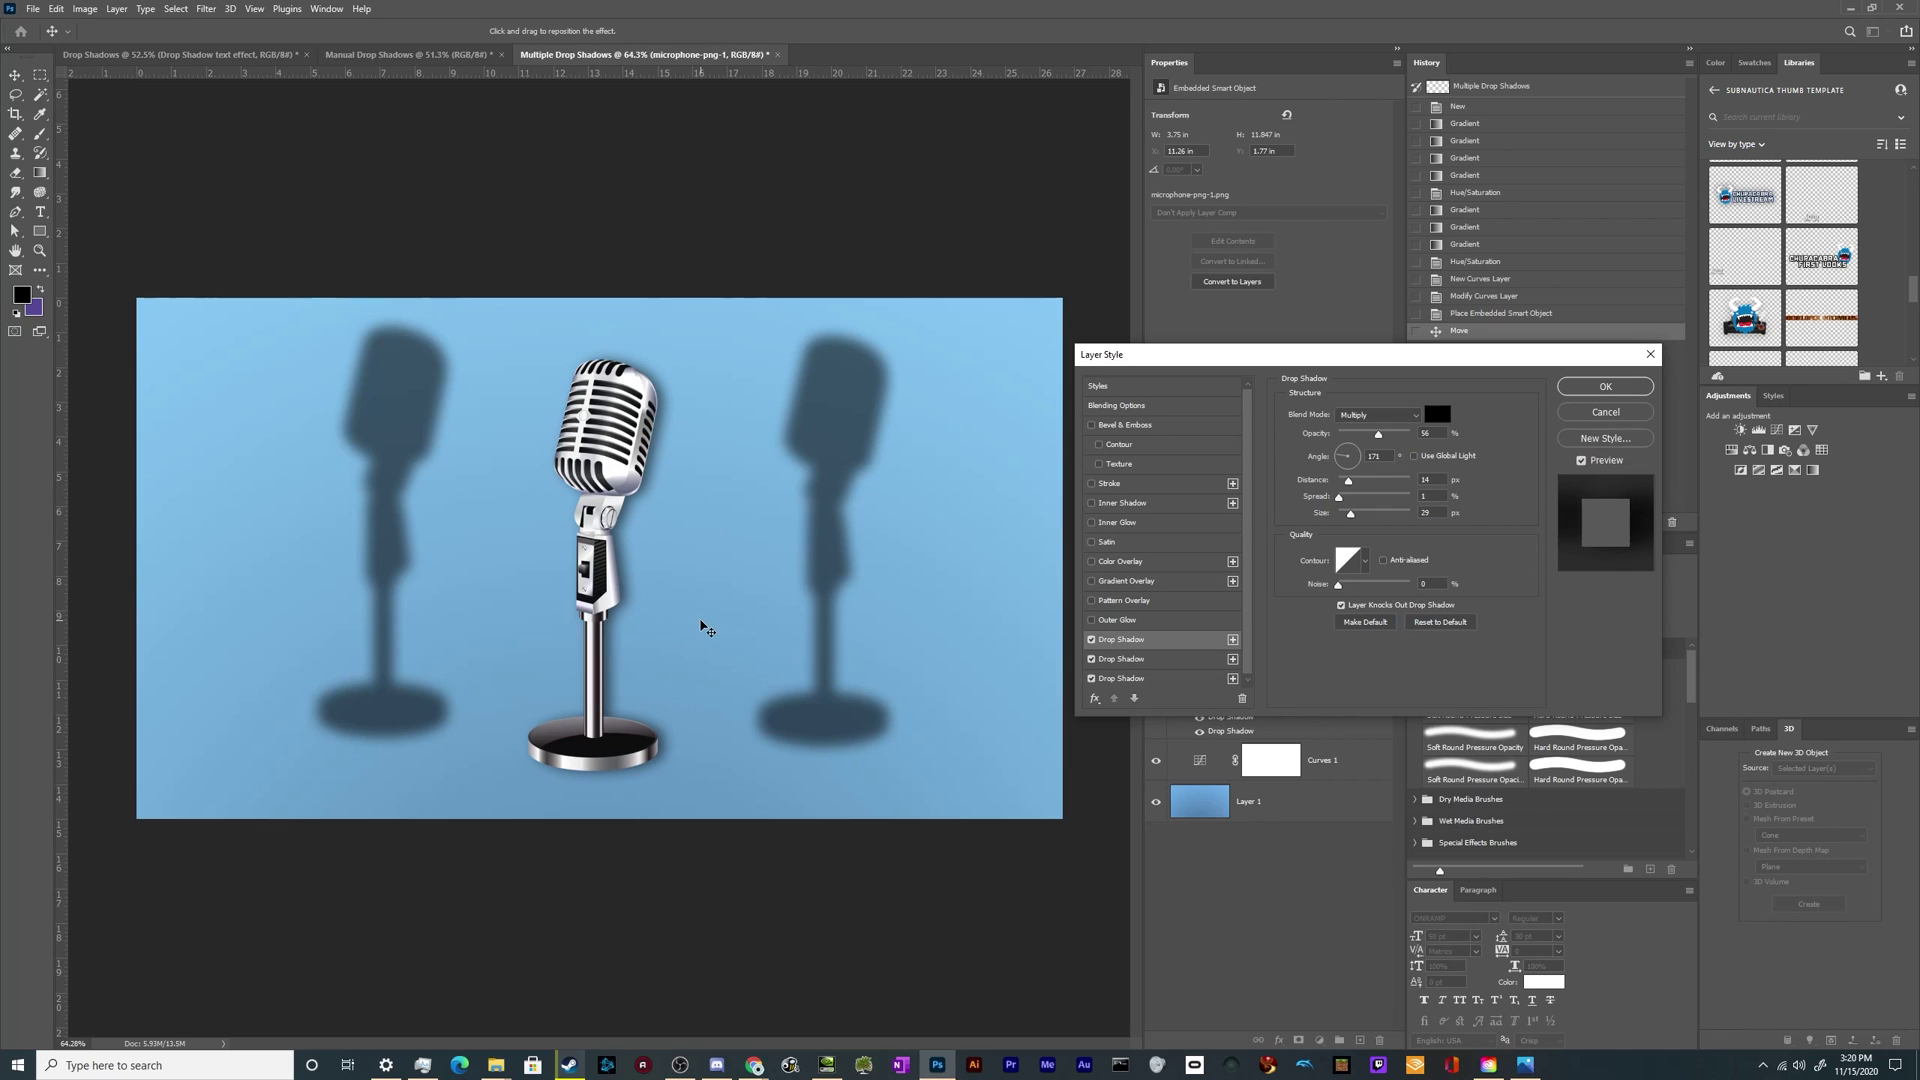
click(1605, 387)
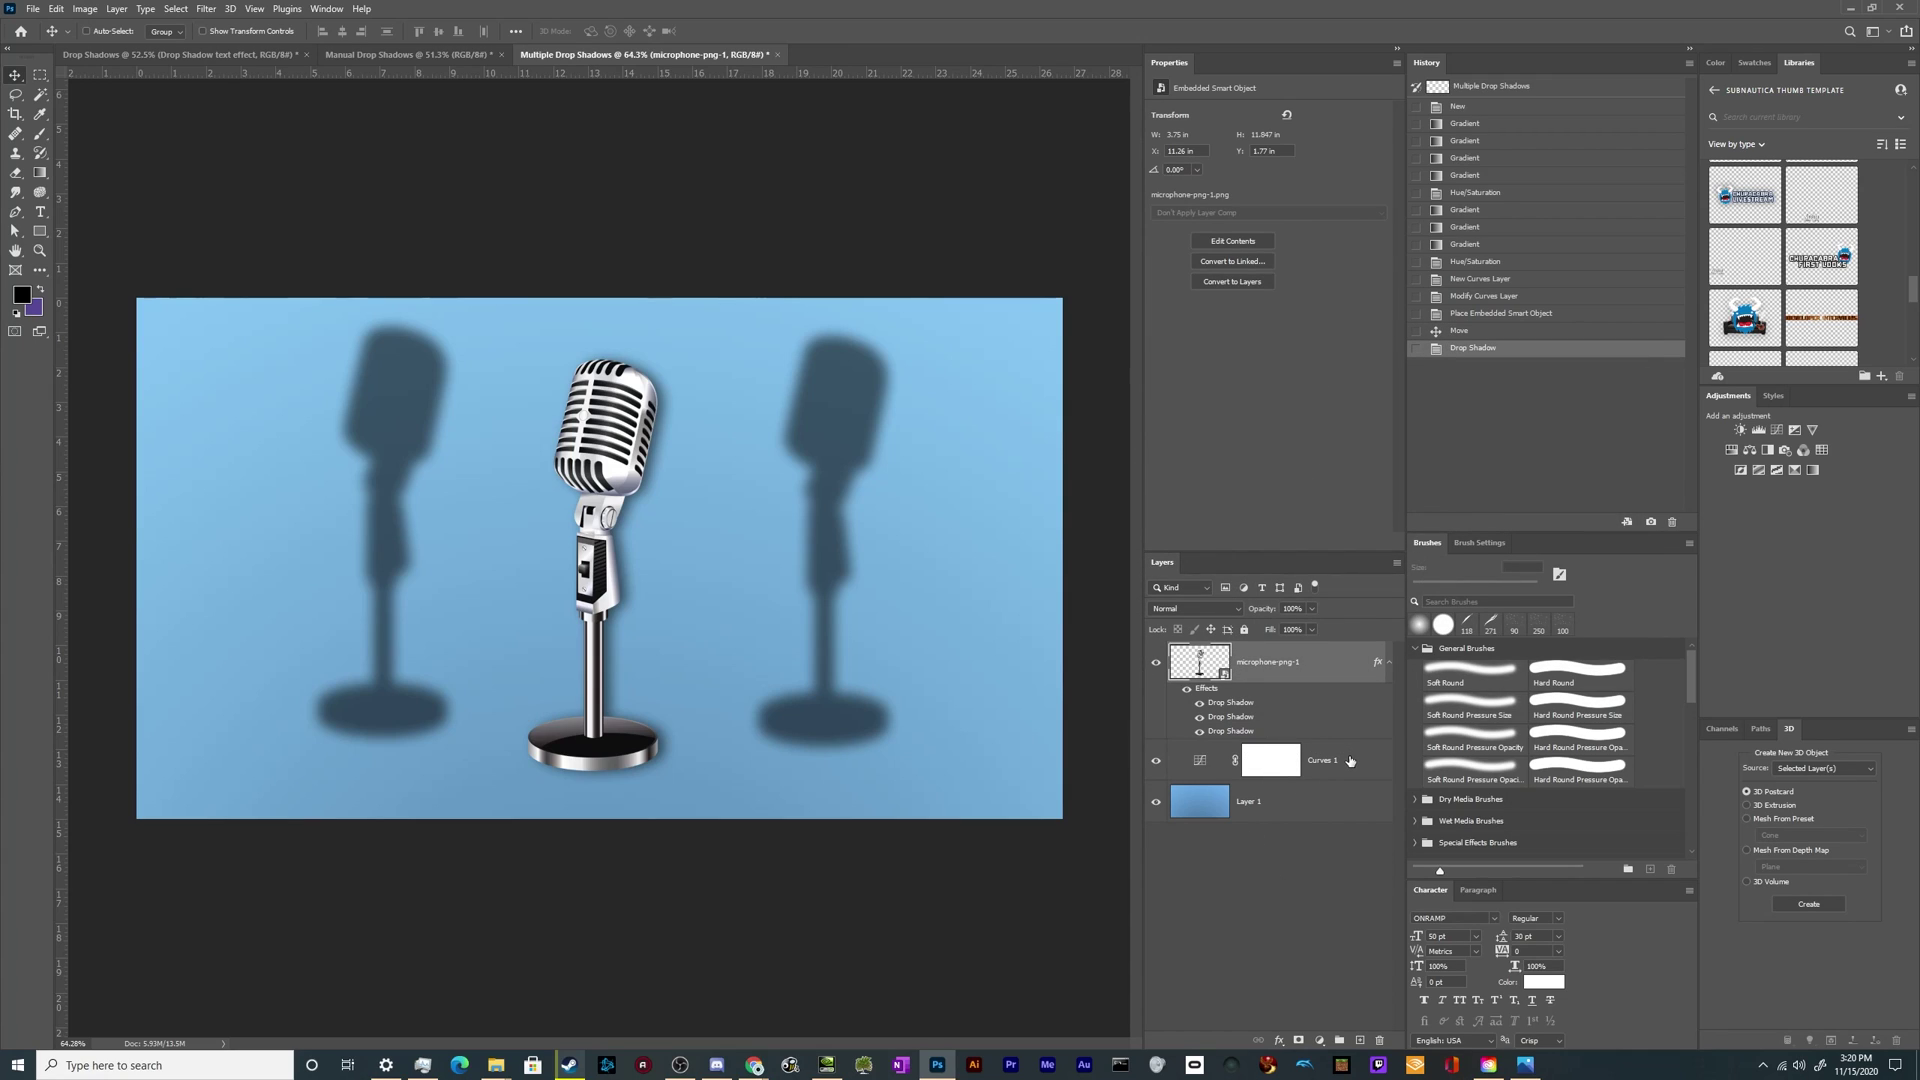
Step: Duplicate the microphone, hide the copy's effects, blacken it with Hue/Saturation, and place it below
key(ctrl+j)
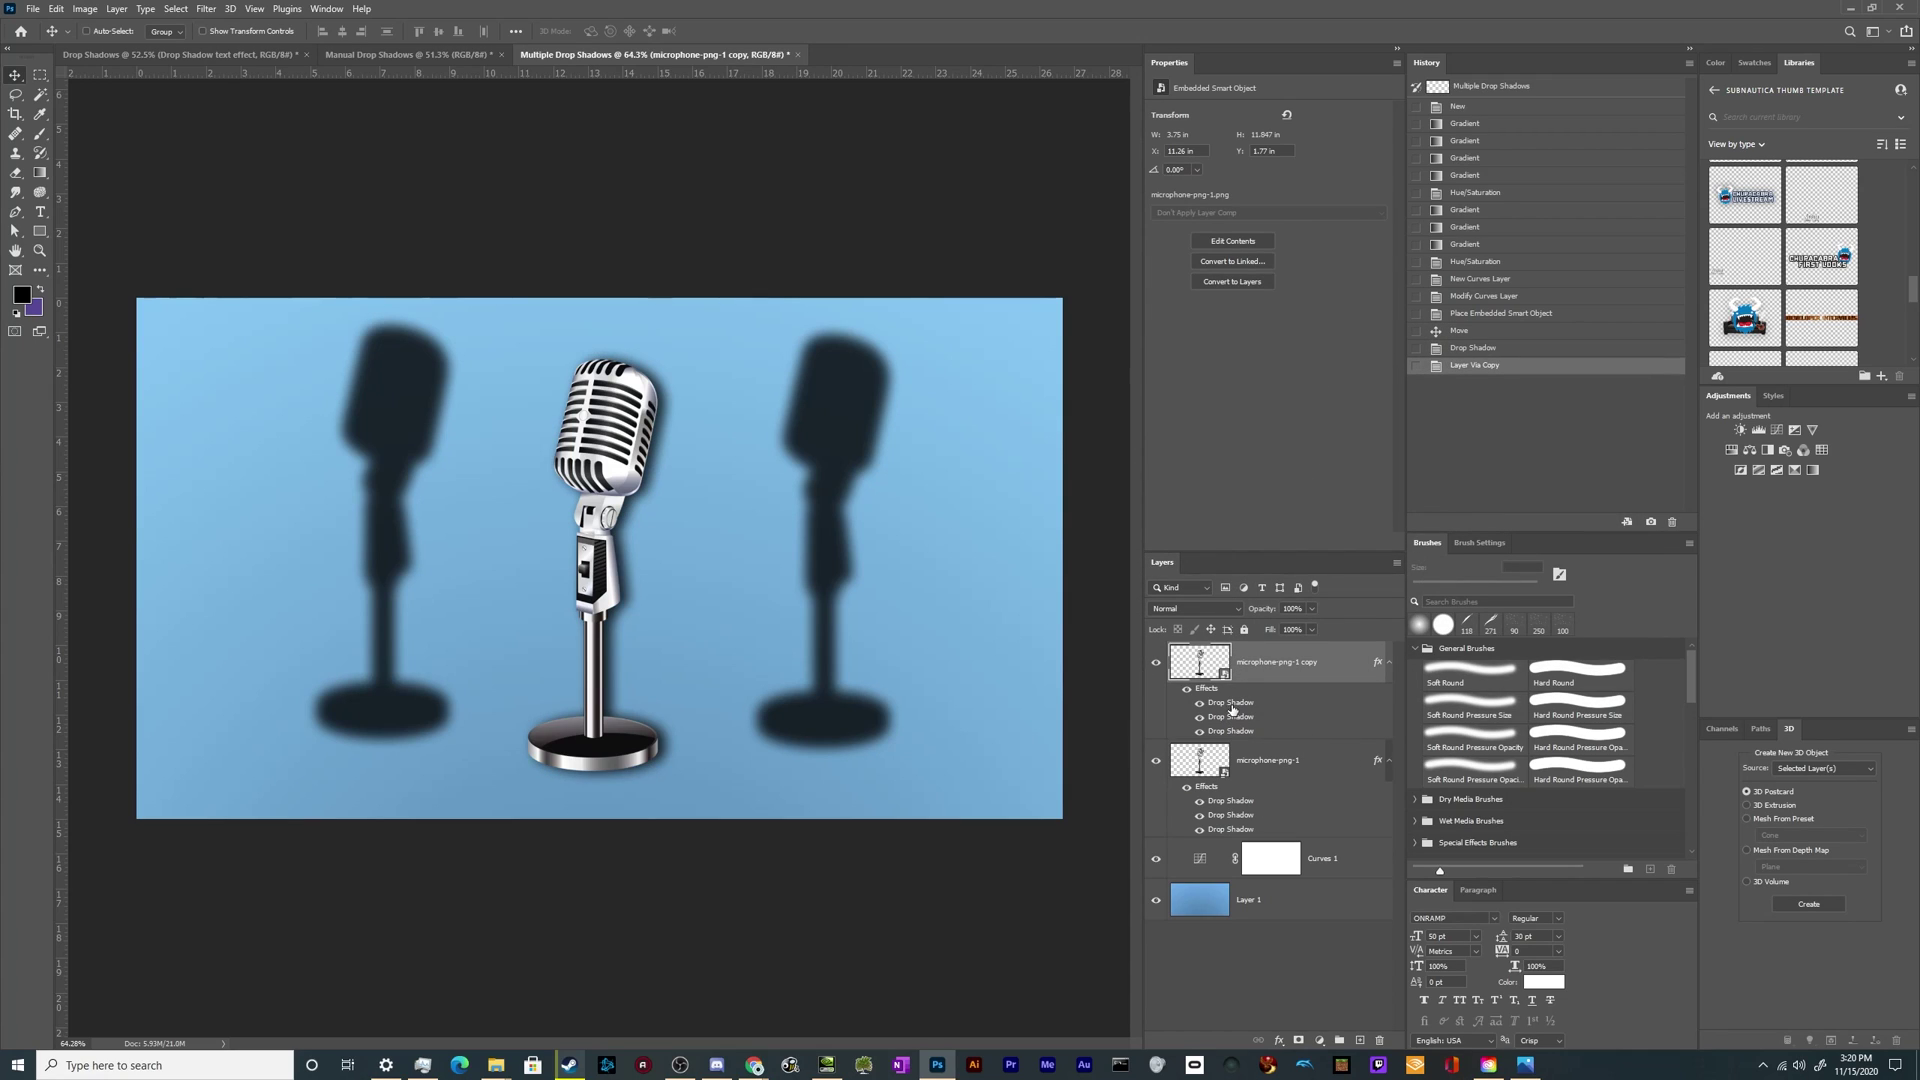
drag(1203, 705, 1201, 745)
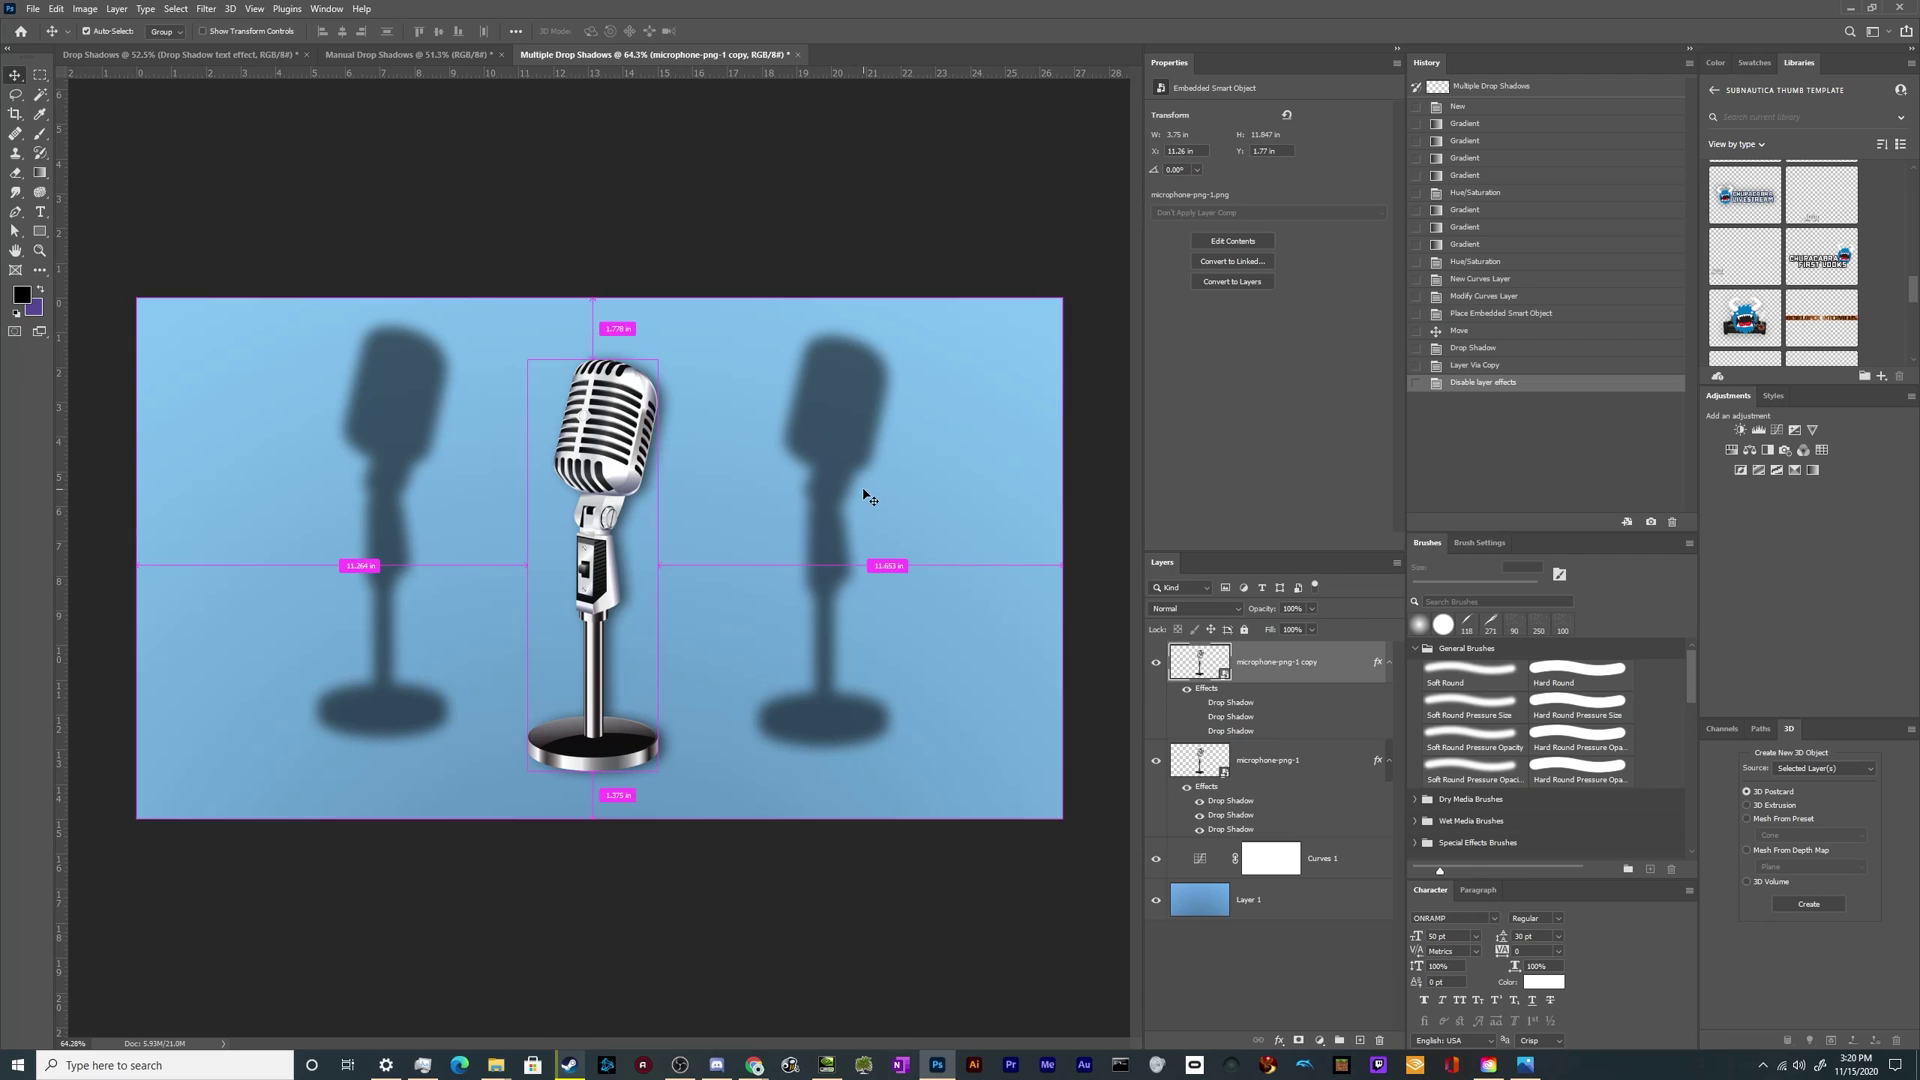
key(ctrl+u)
drag(922, 428, 846, 428)
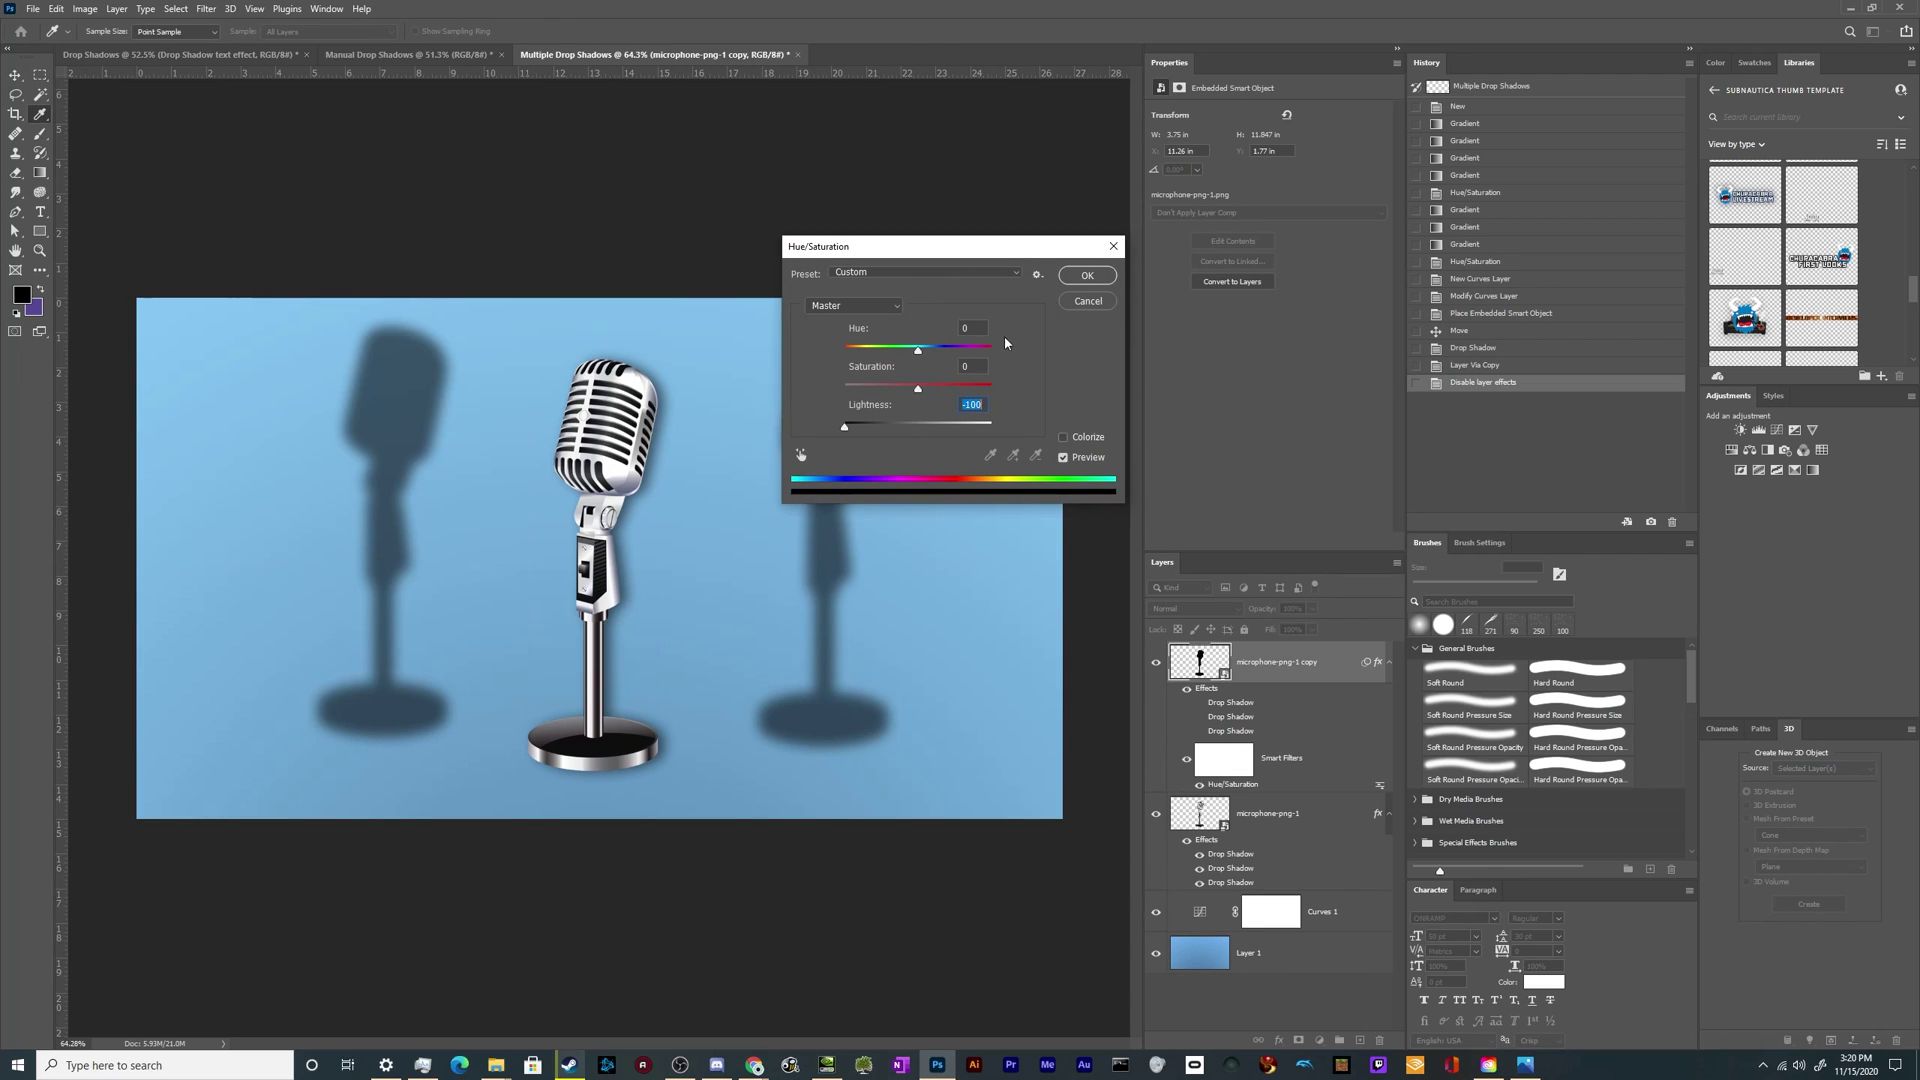
click(1087, 275)
key(v)
drag(1300, 674, 1300, 870)
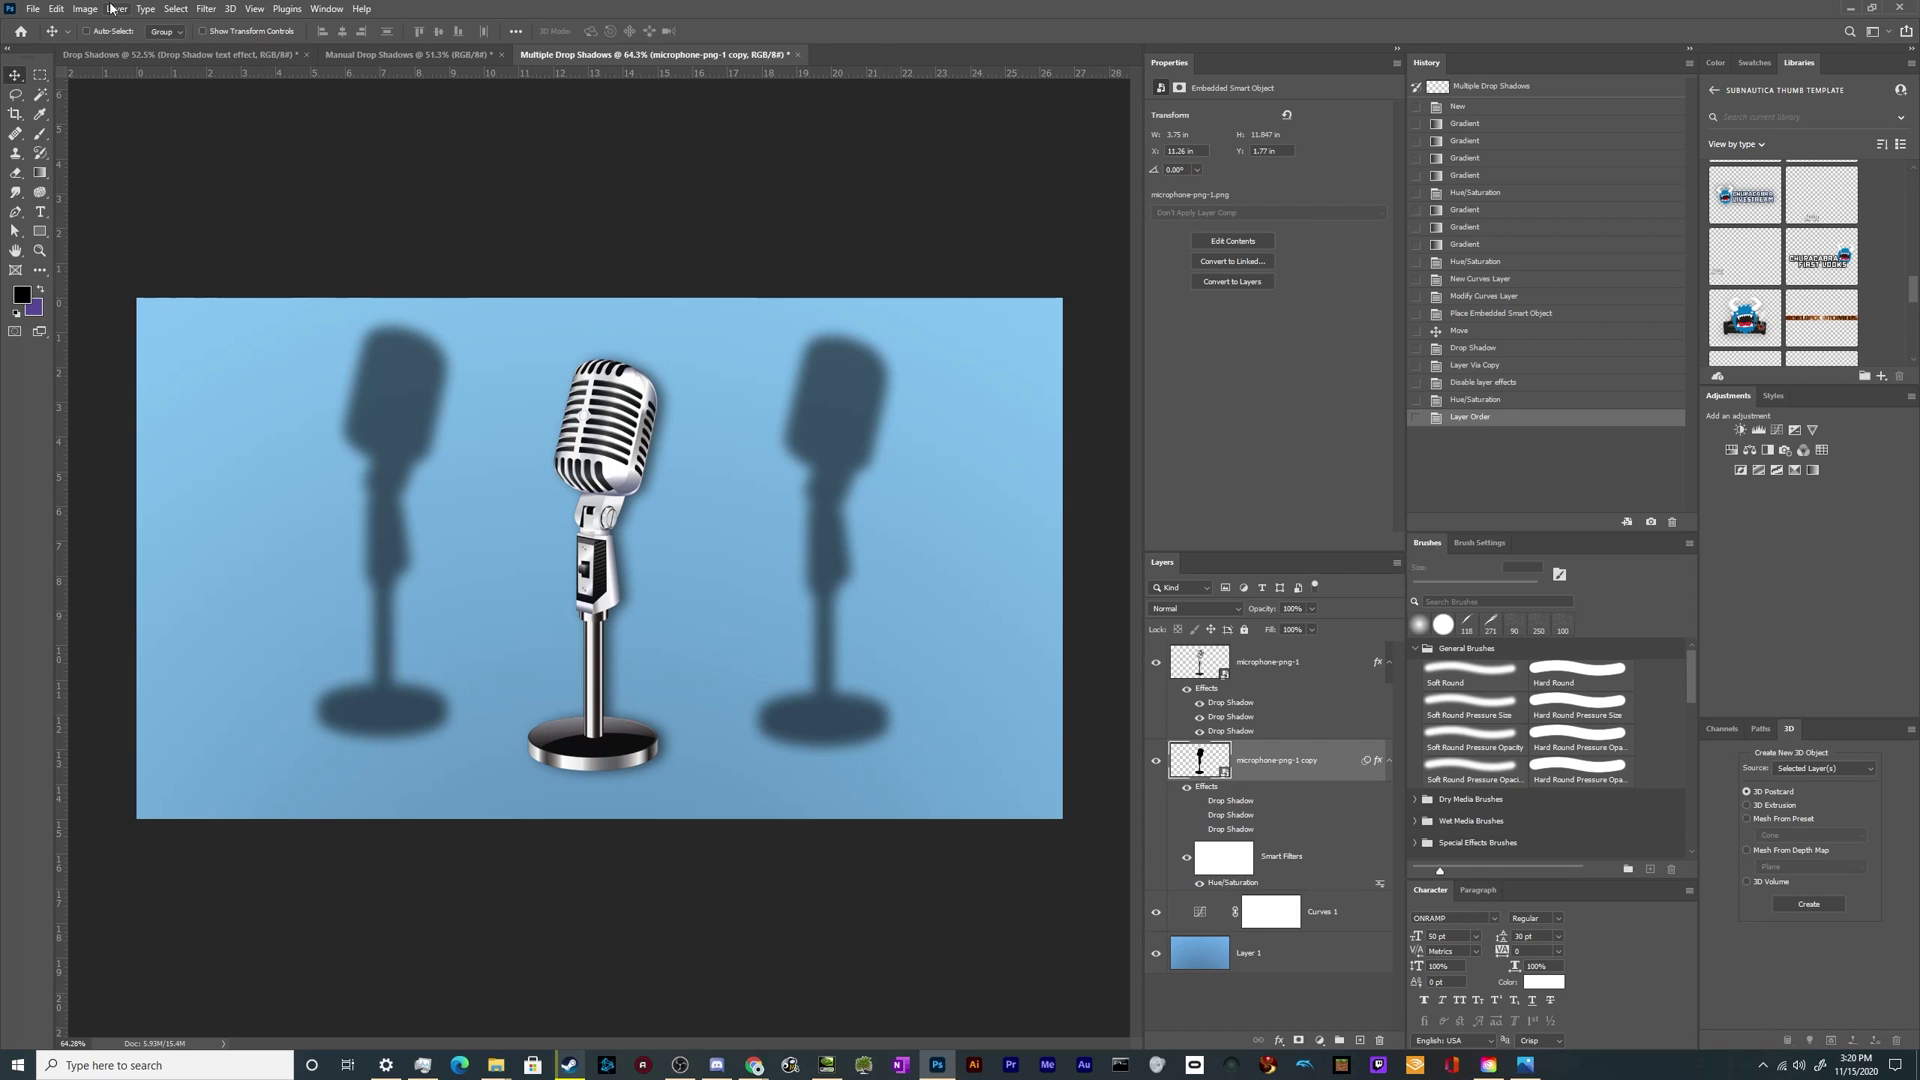
Step: Squash, tilt and rotate the black copy so it lies flat toward the microphone base
key(ctrl+t)
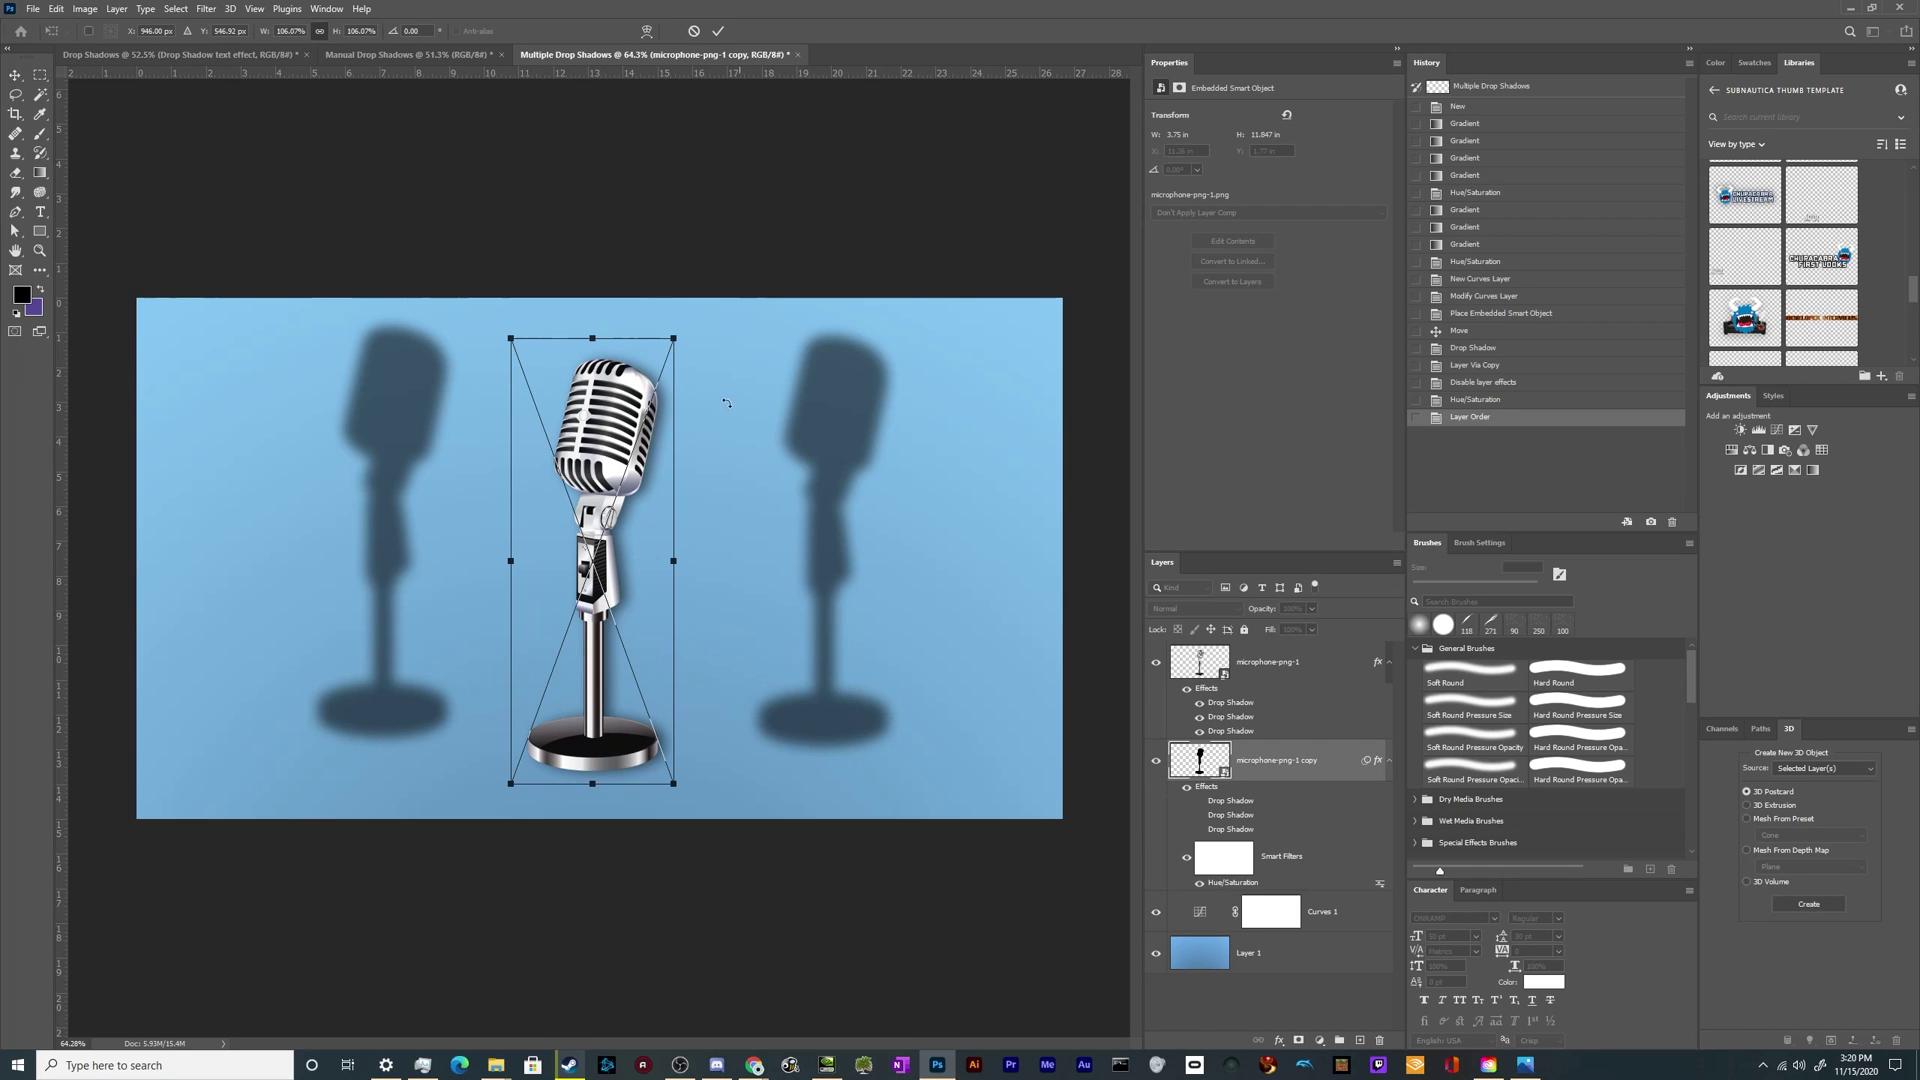
drag(728, 407, 830, 495)
drag(651, 484, 815, 530)
key(Escape)
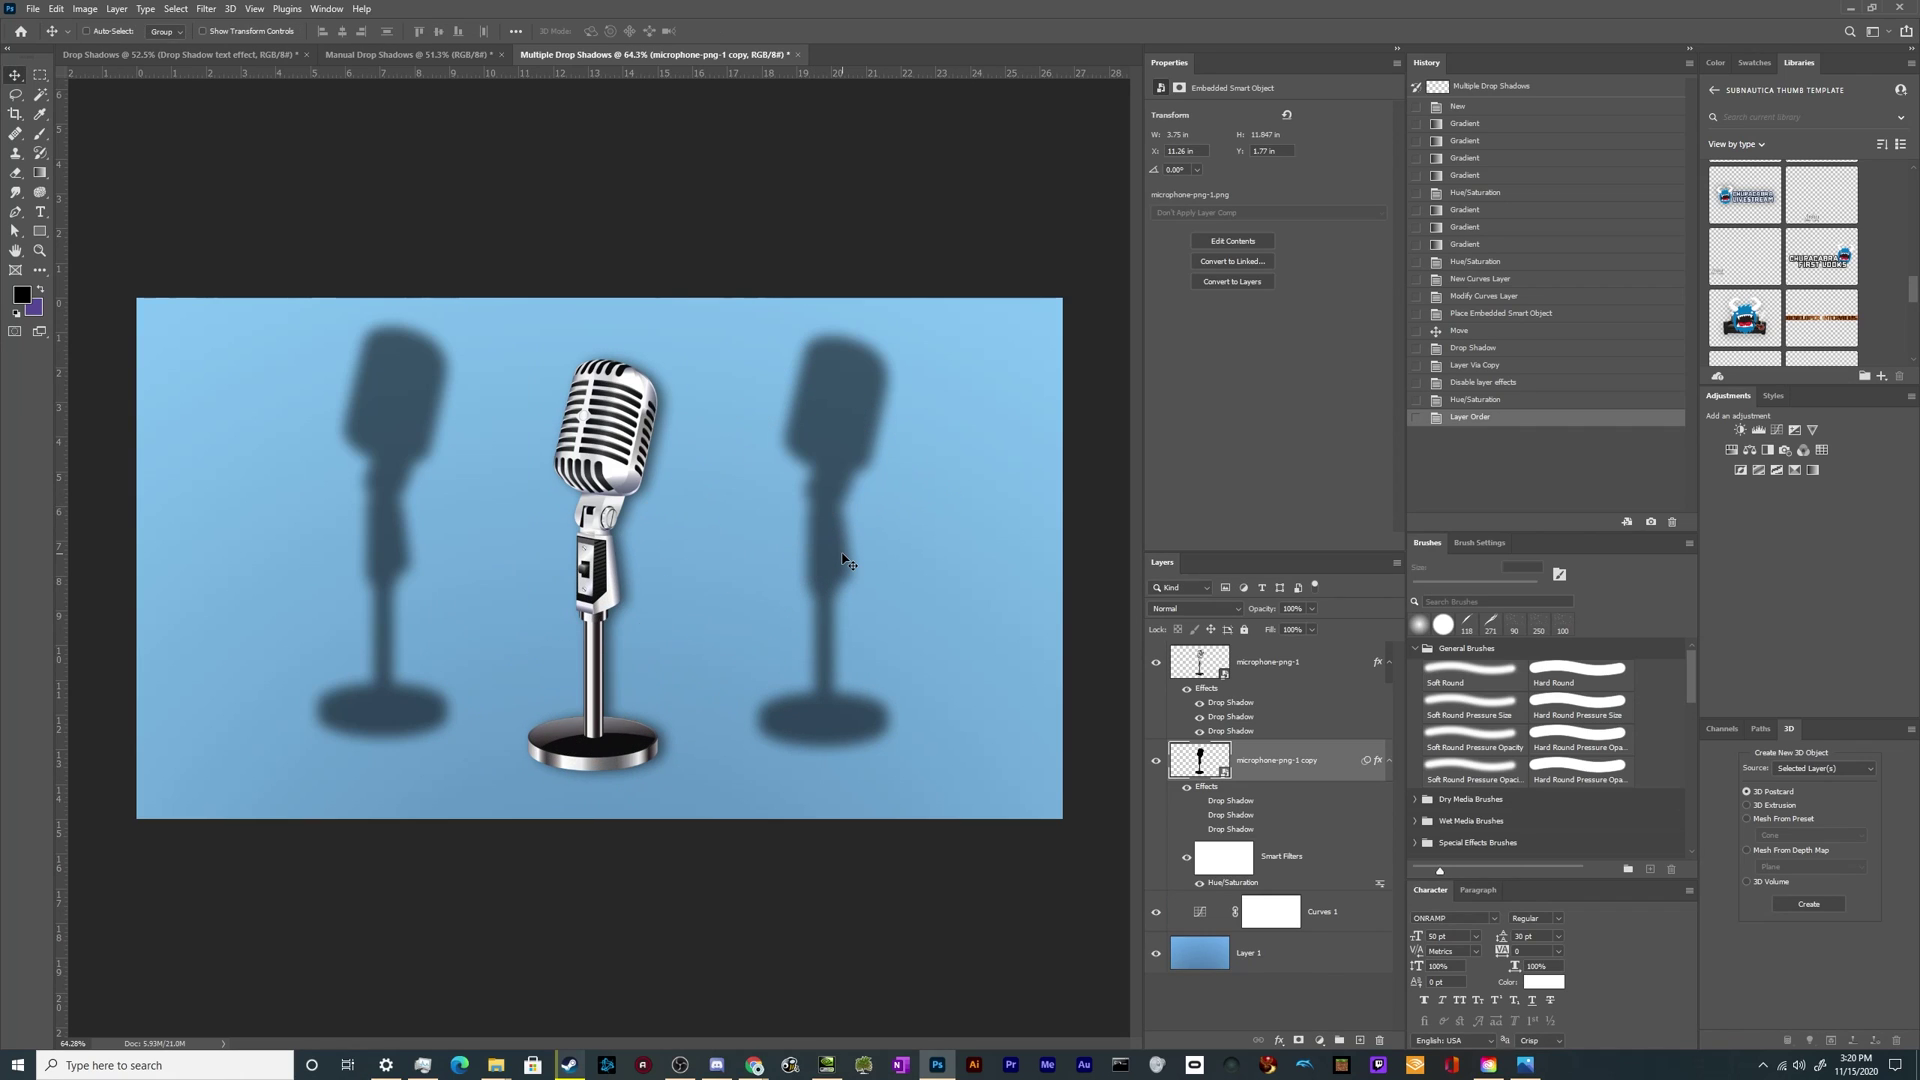
key(ctrl+t)
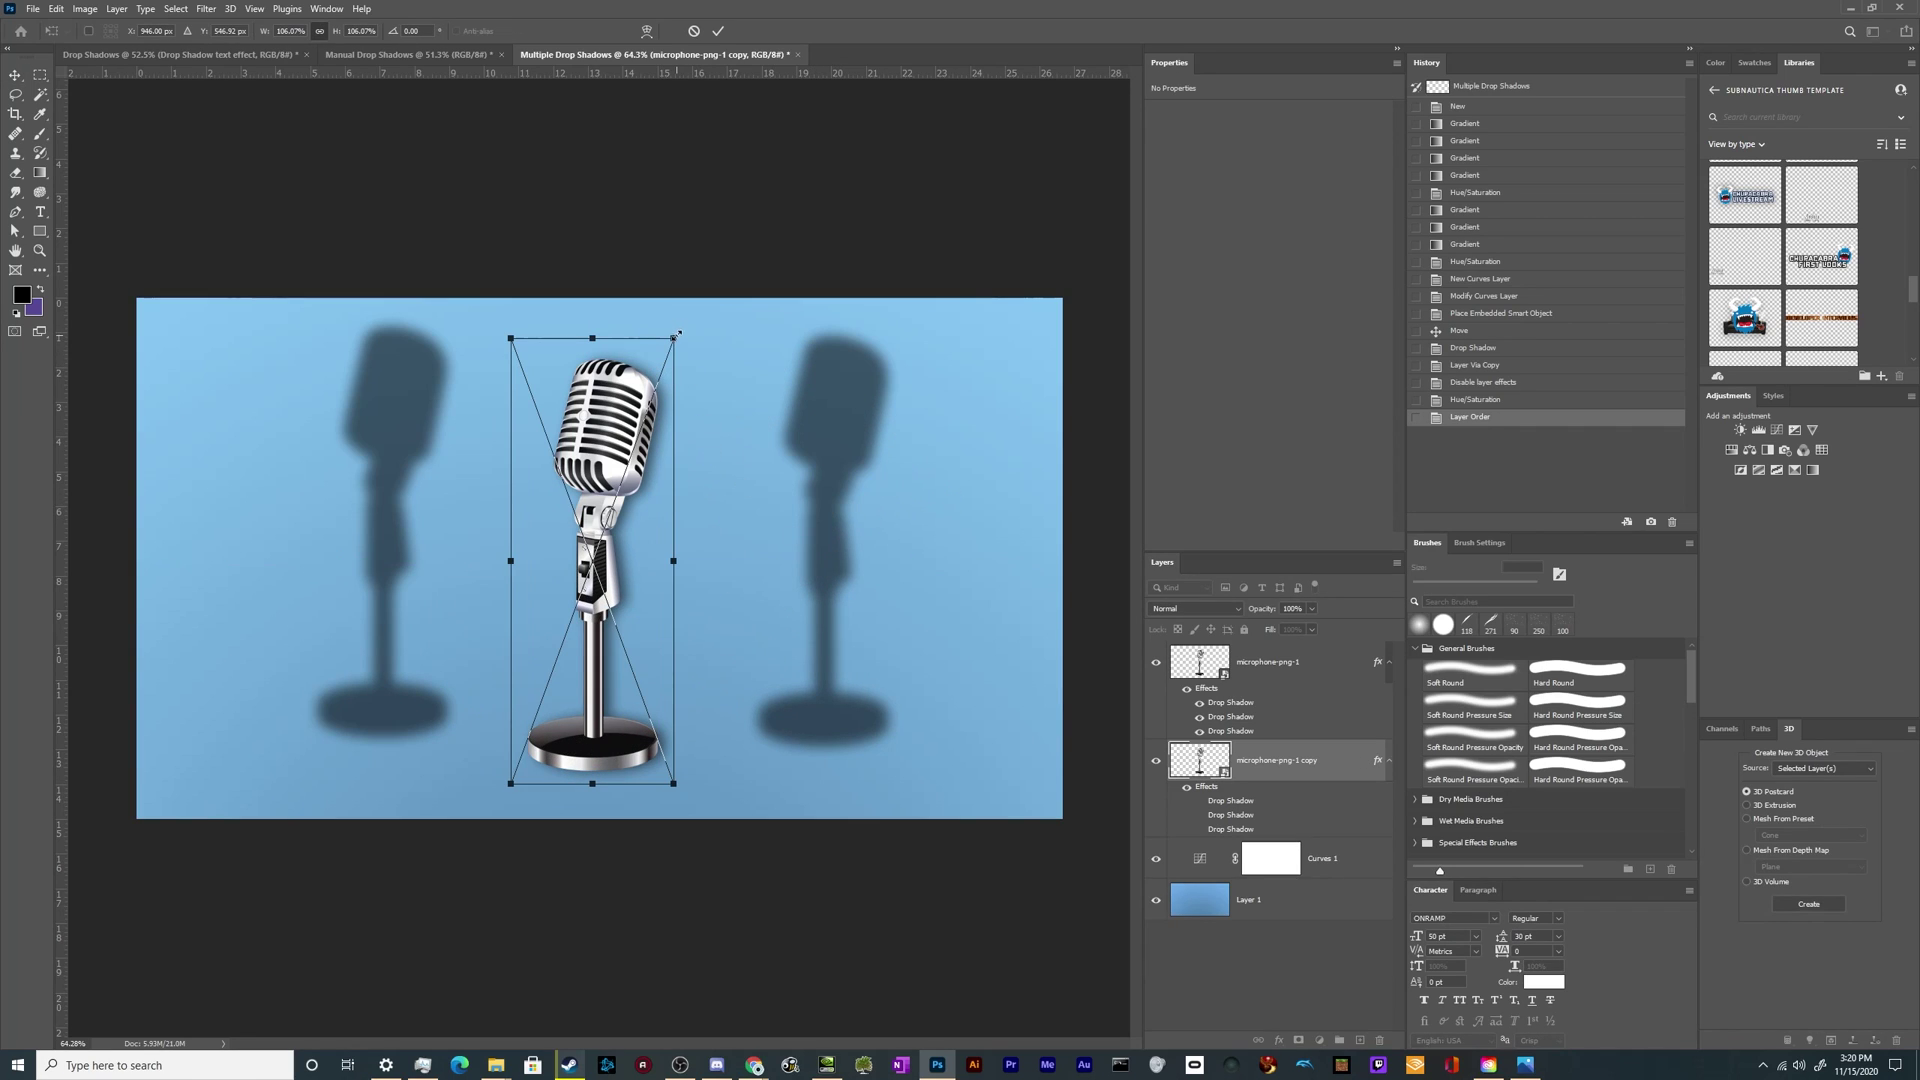
drag(677, 333, 694, 270)
drag(607, 188, 815, 445)
drag(600, 540, 808, 592)
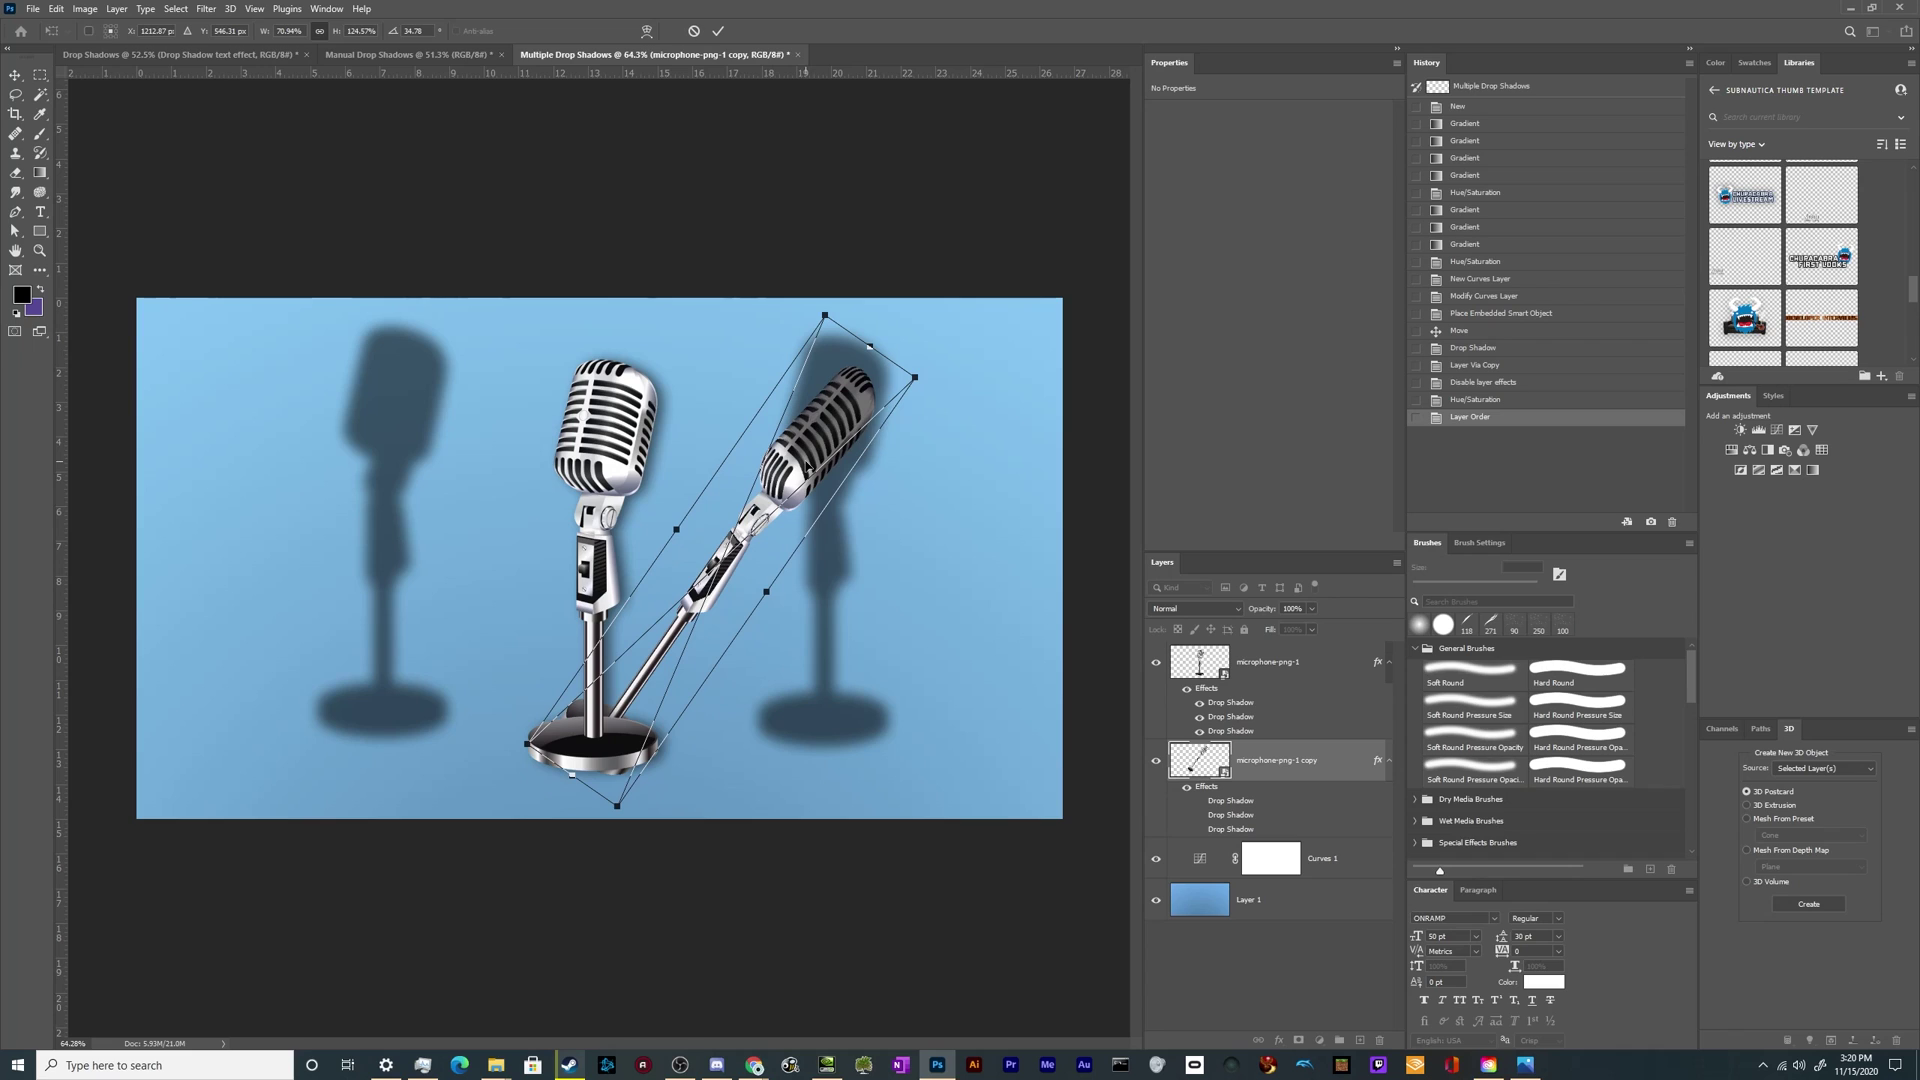
drag(988, 400, 962, 580)
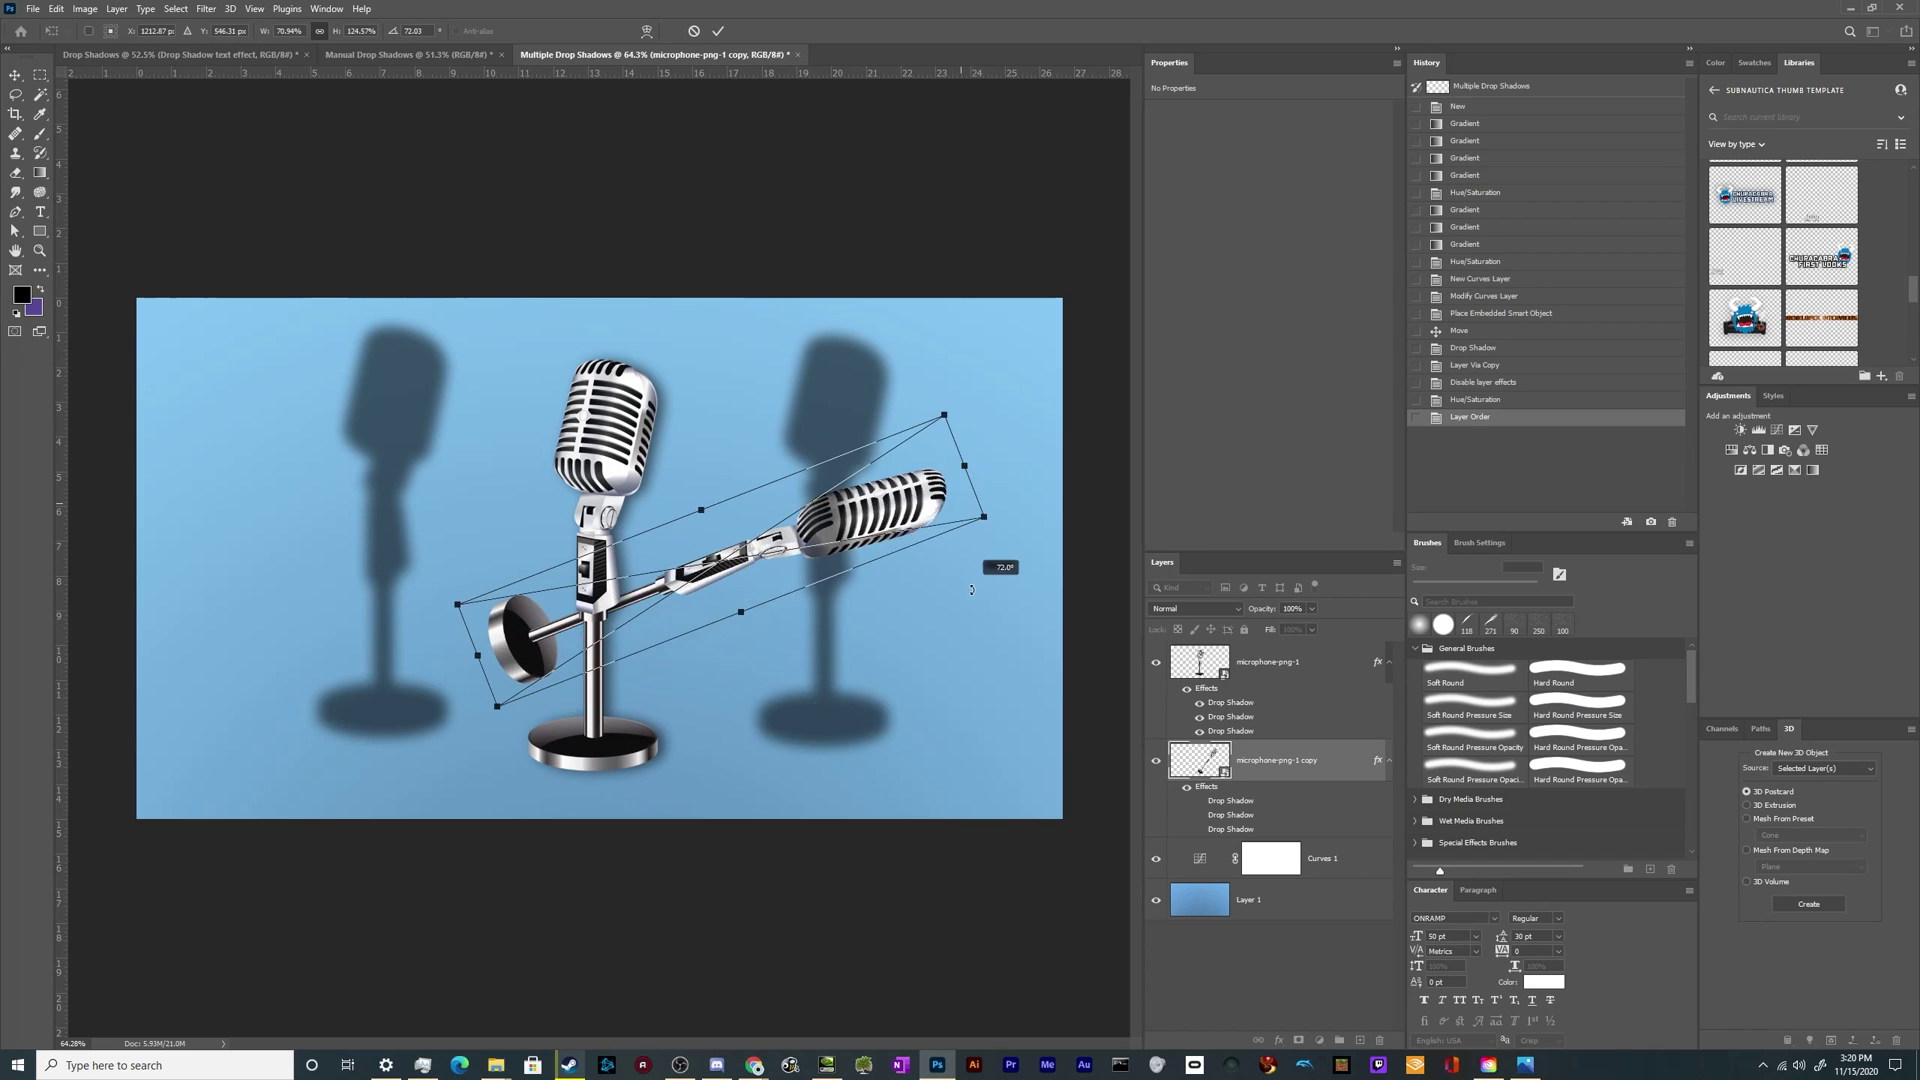
drag(751, 494, 833, 645)
drag(1025, 620, 833, 662)
key(Return)
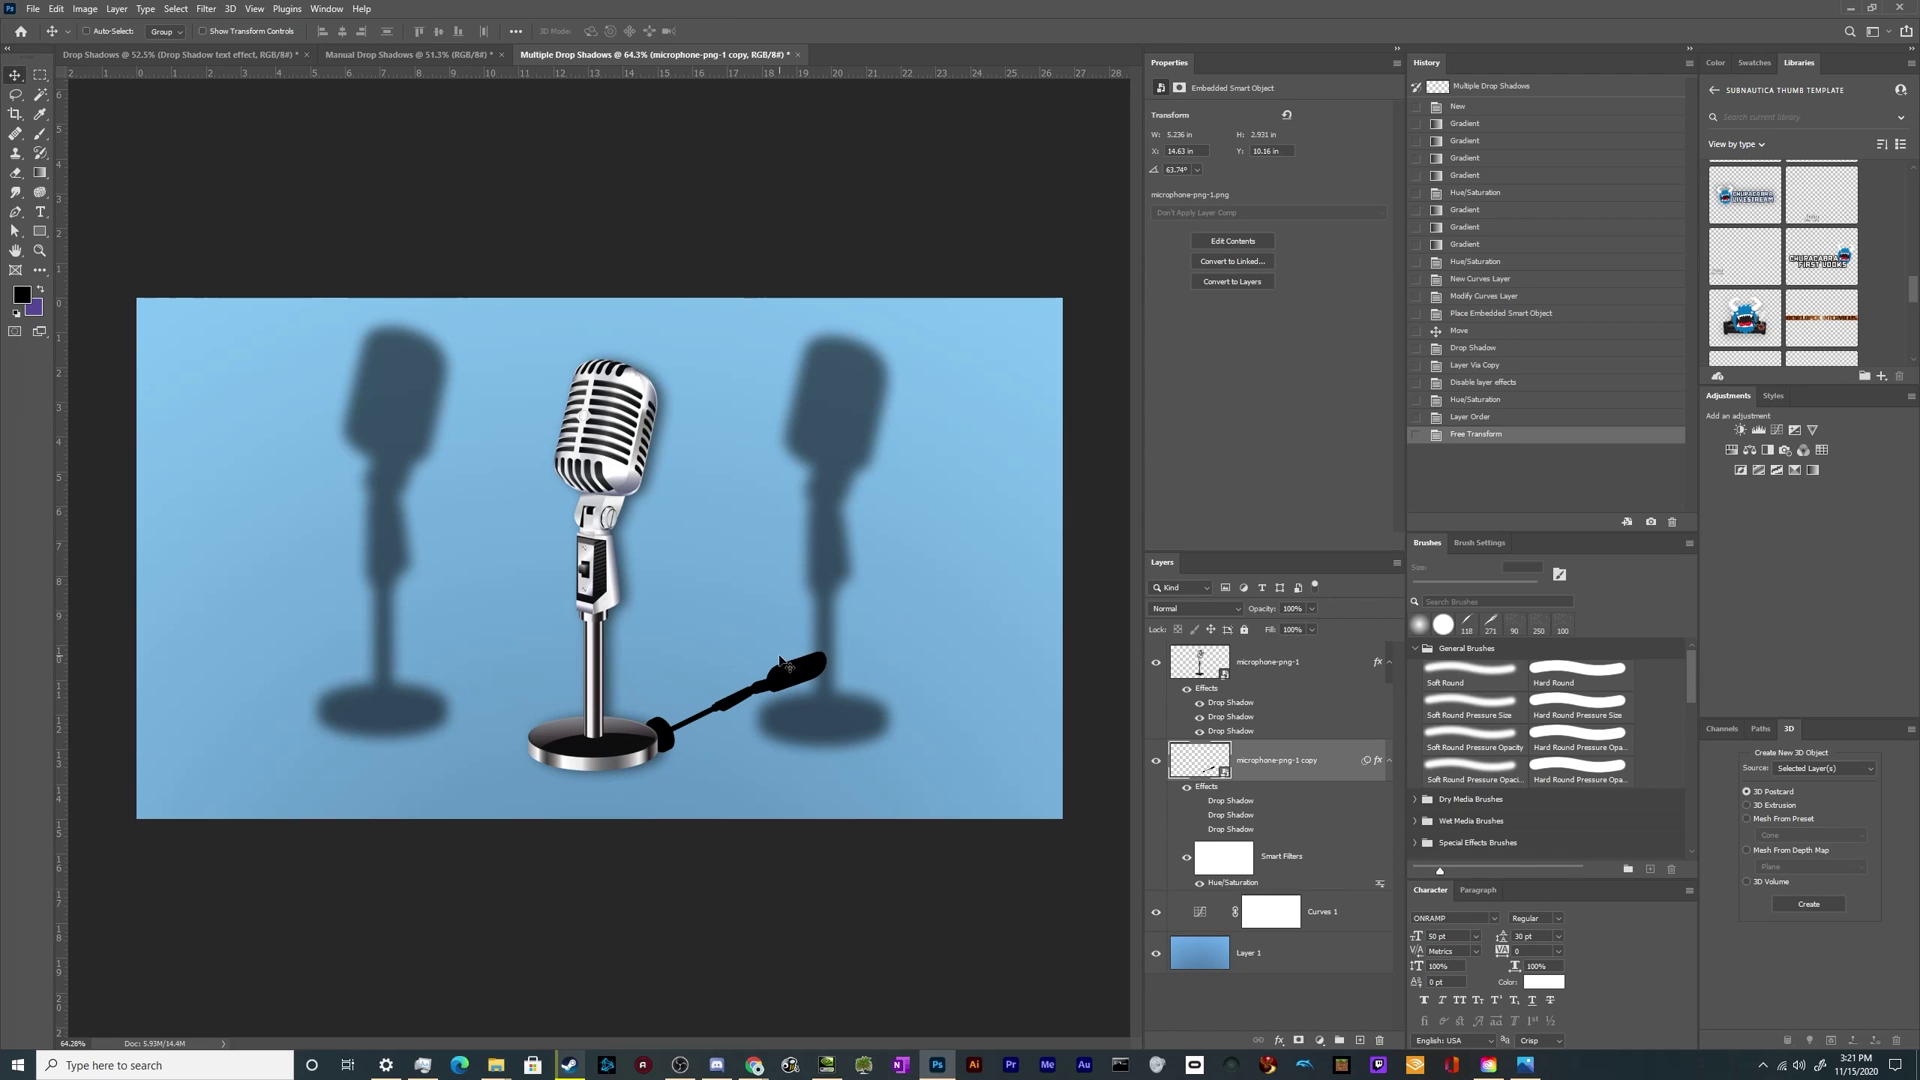
Step: Gaussian-blur the black copy, then delete it and reopen the microphone's Drop Shadow settings
click(207, 9)
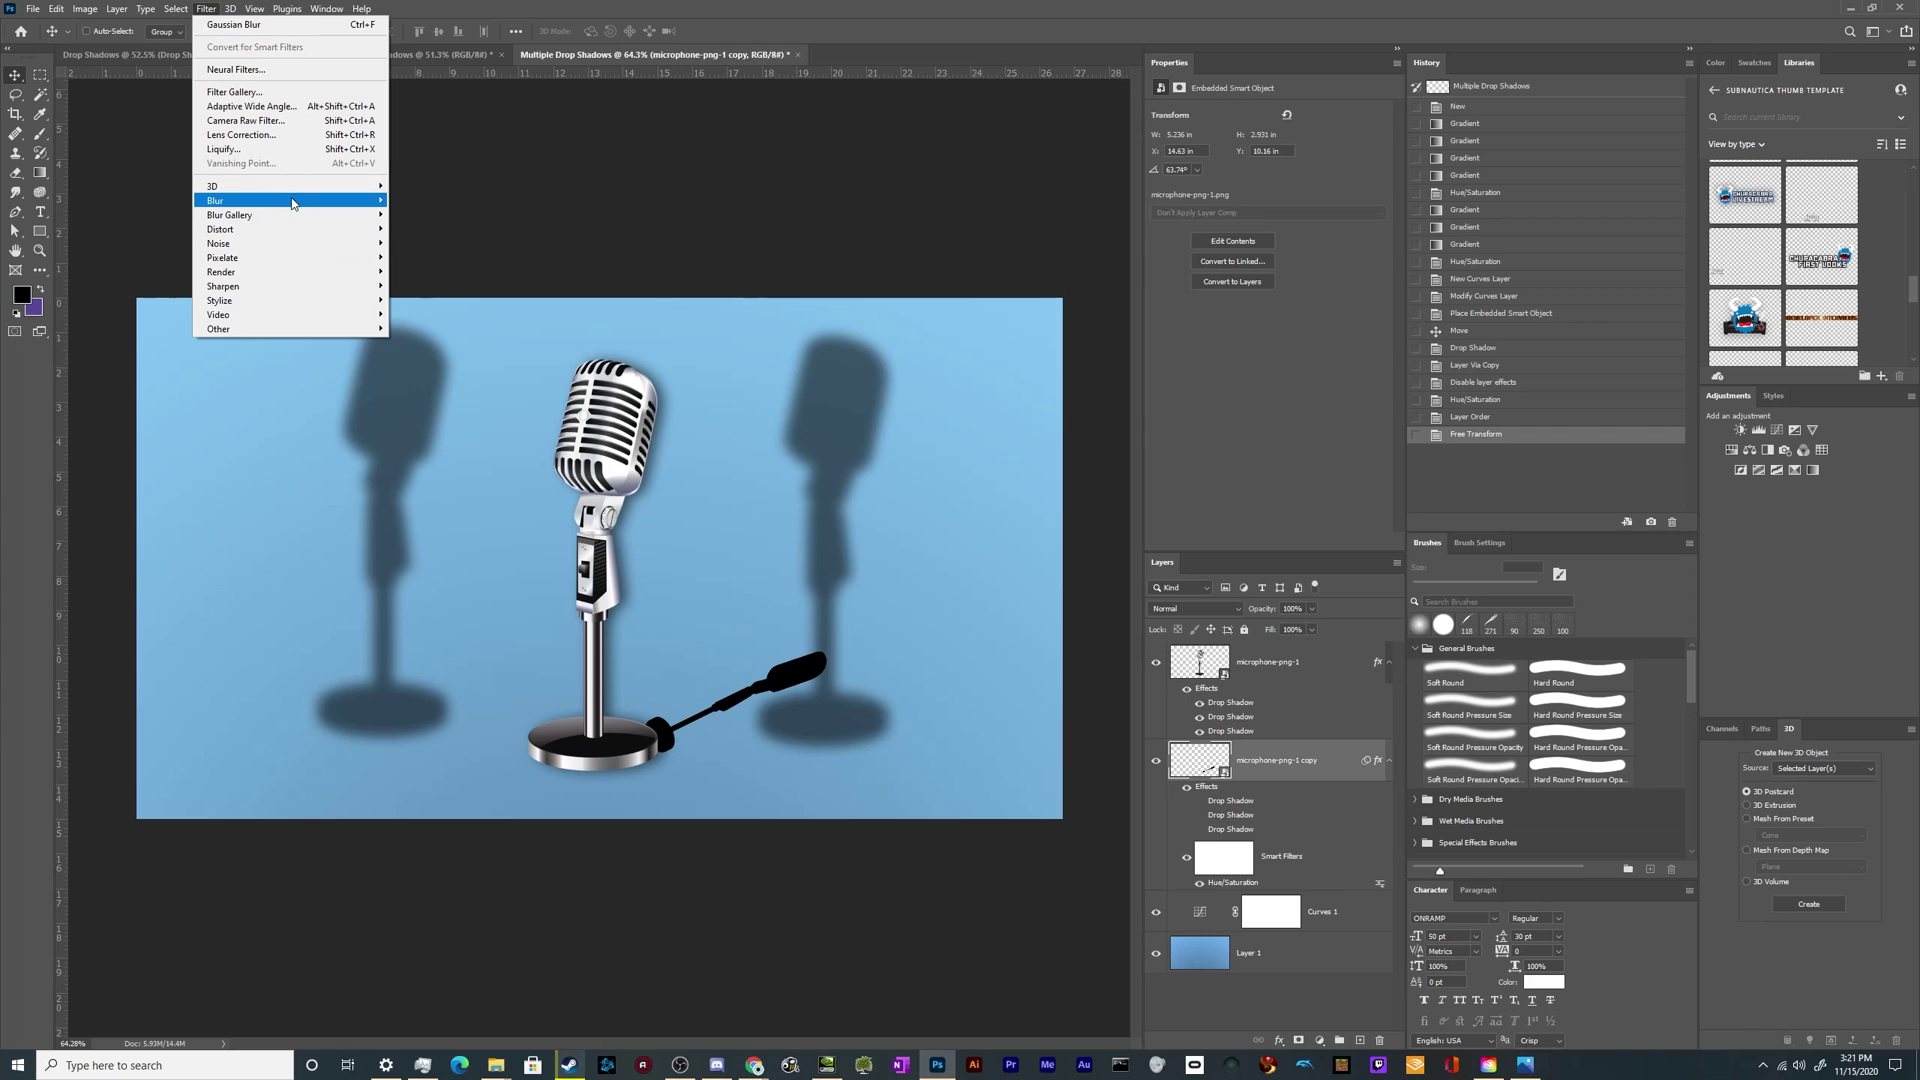
mouse_move(217, 200)
click(425, 261)
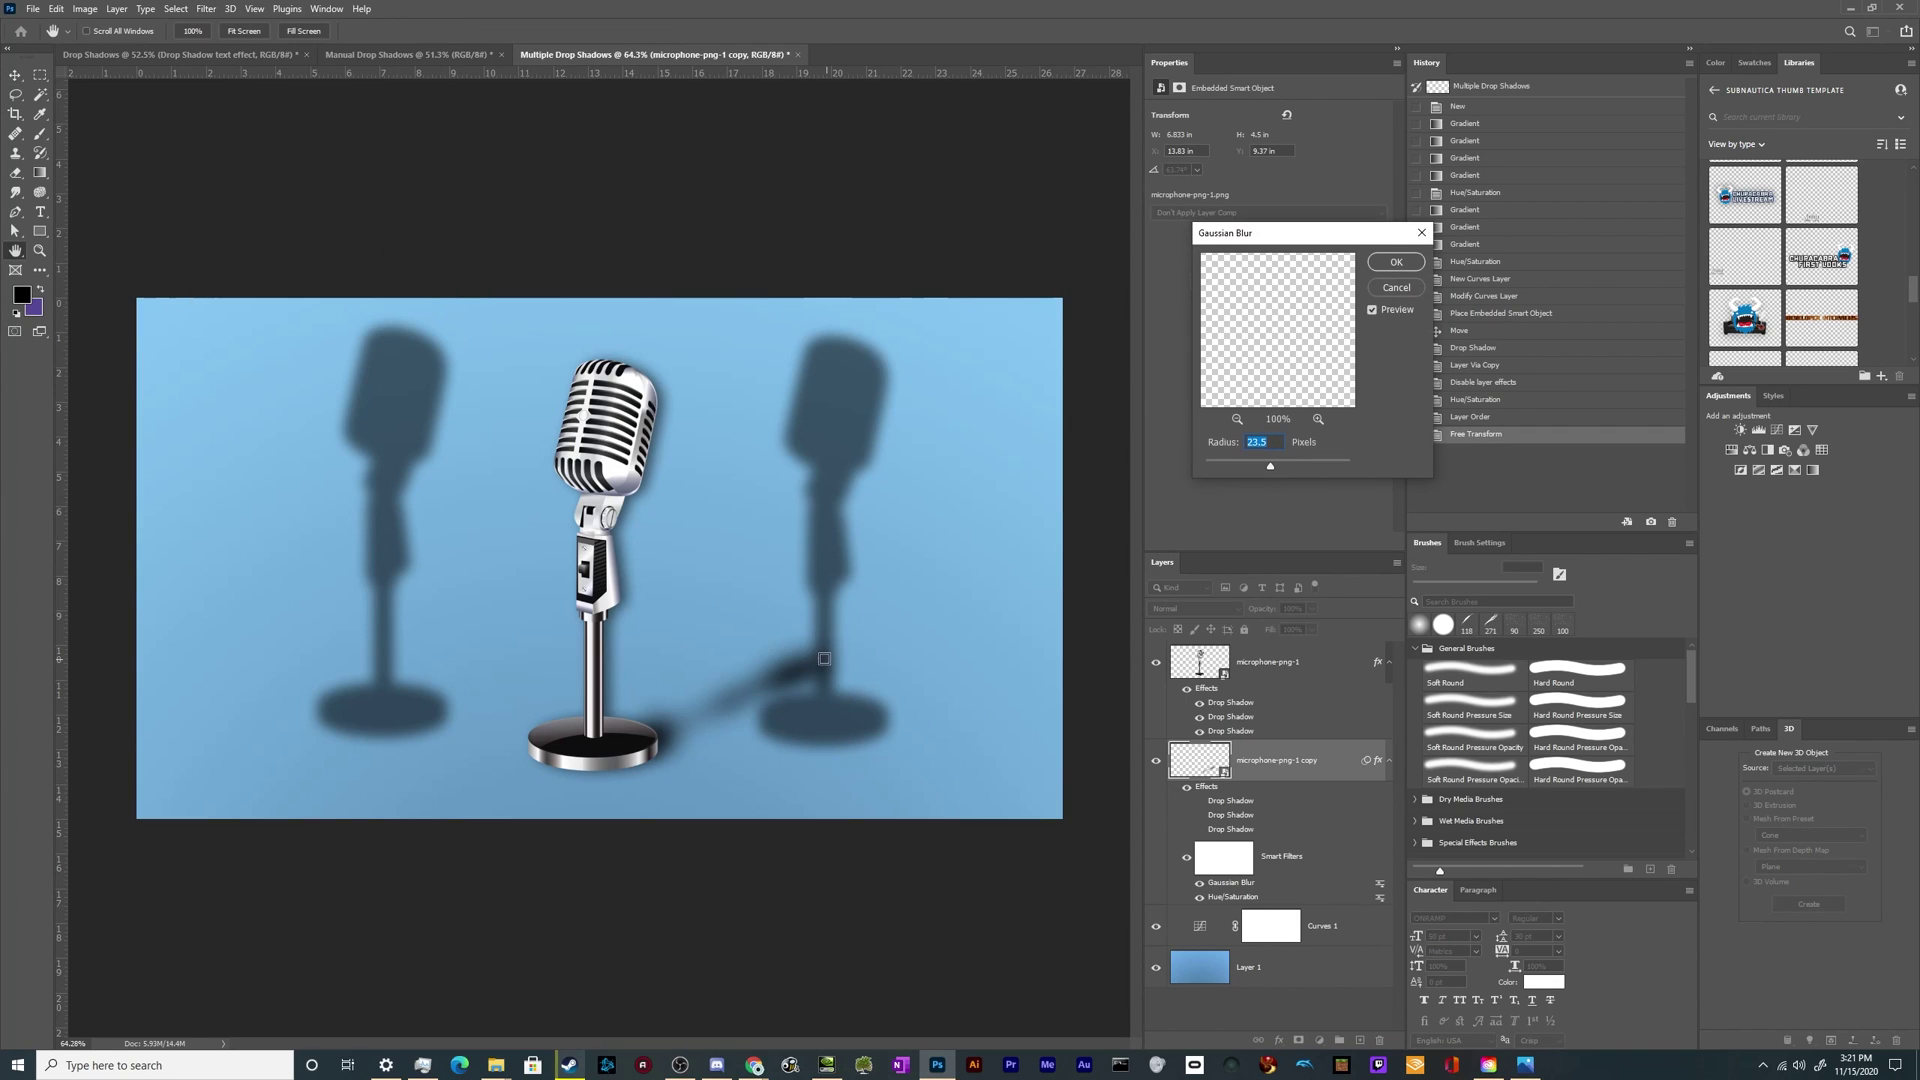
click(1394, 264)
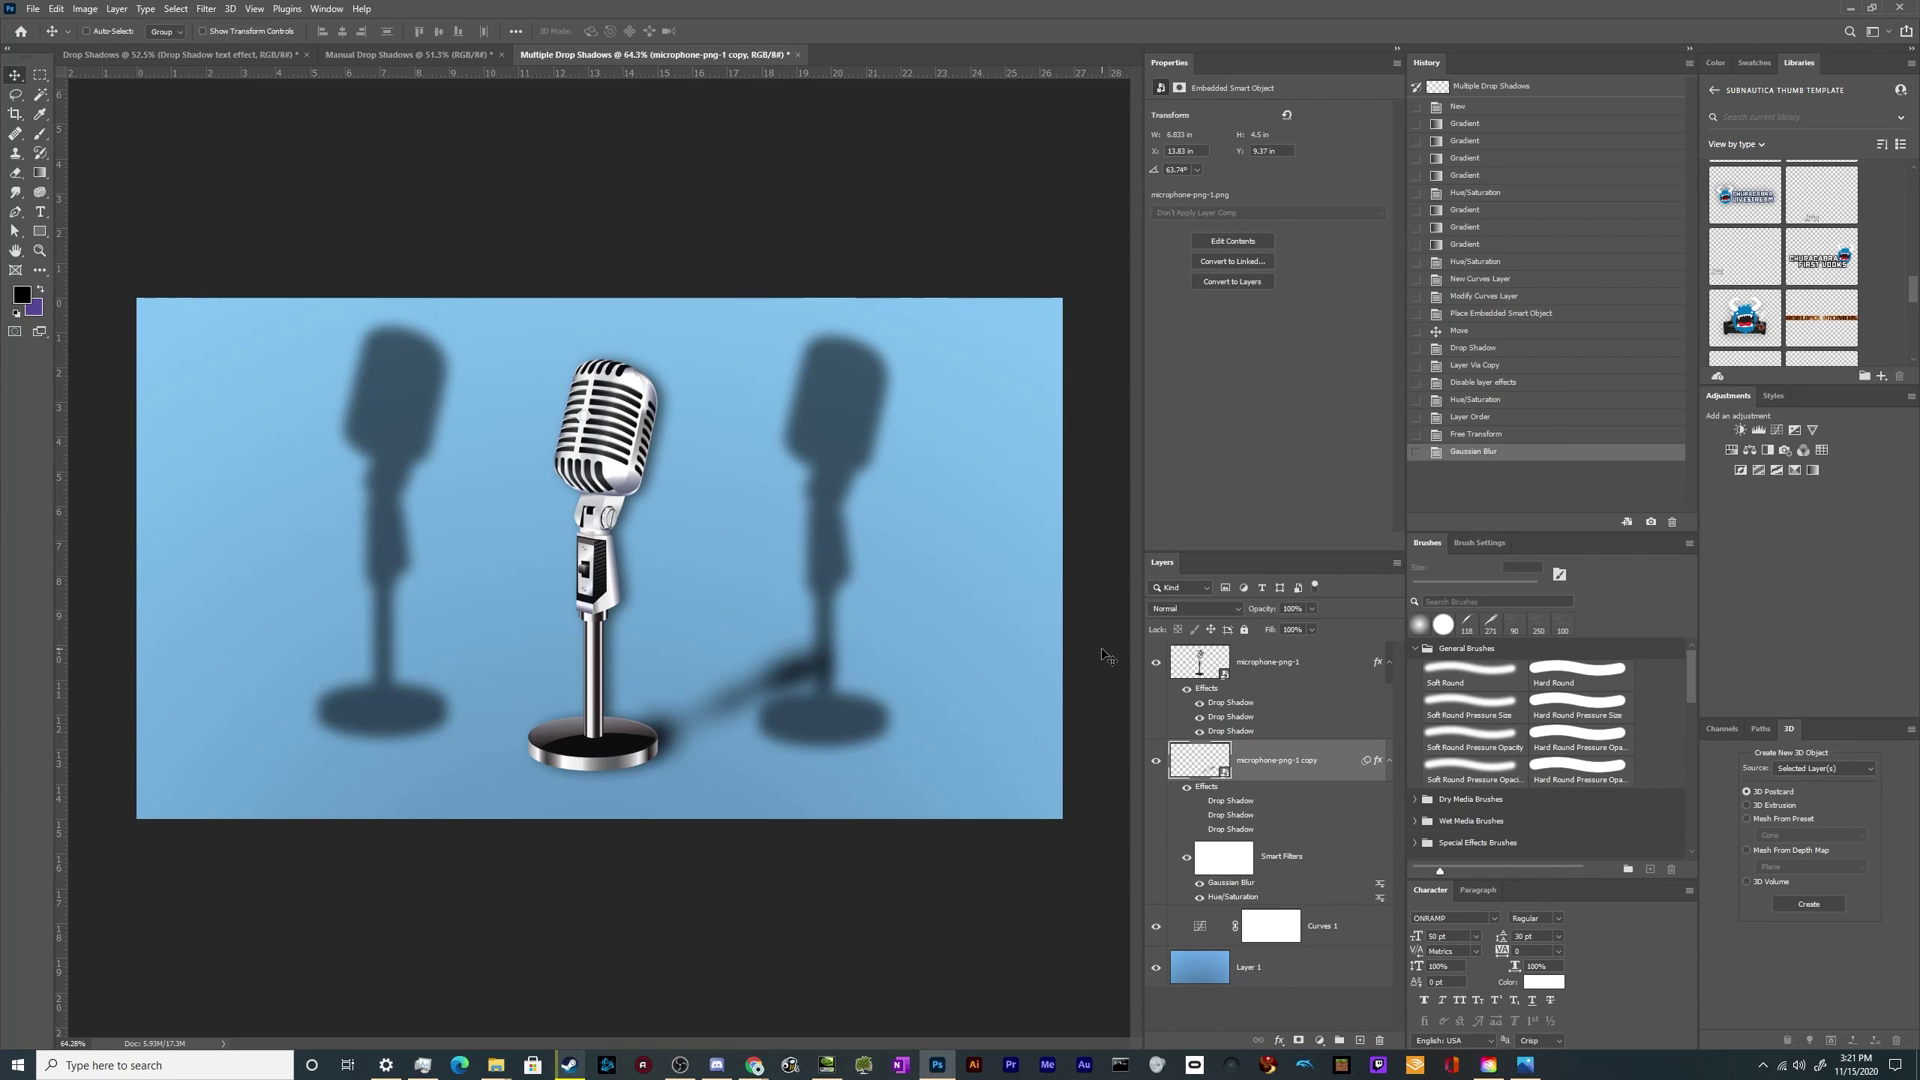
key(Delete)
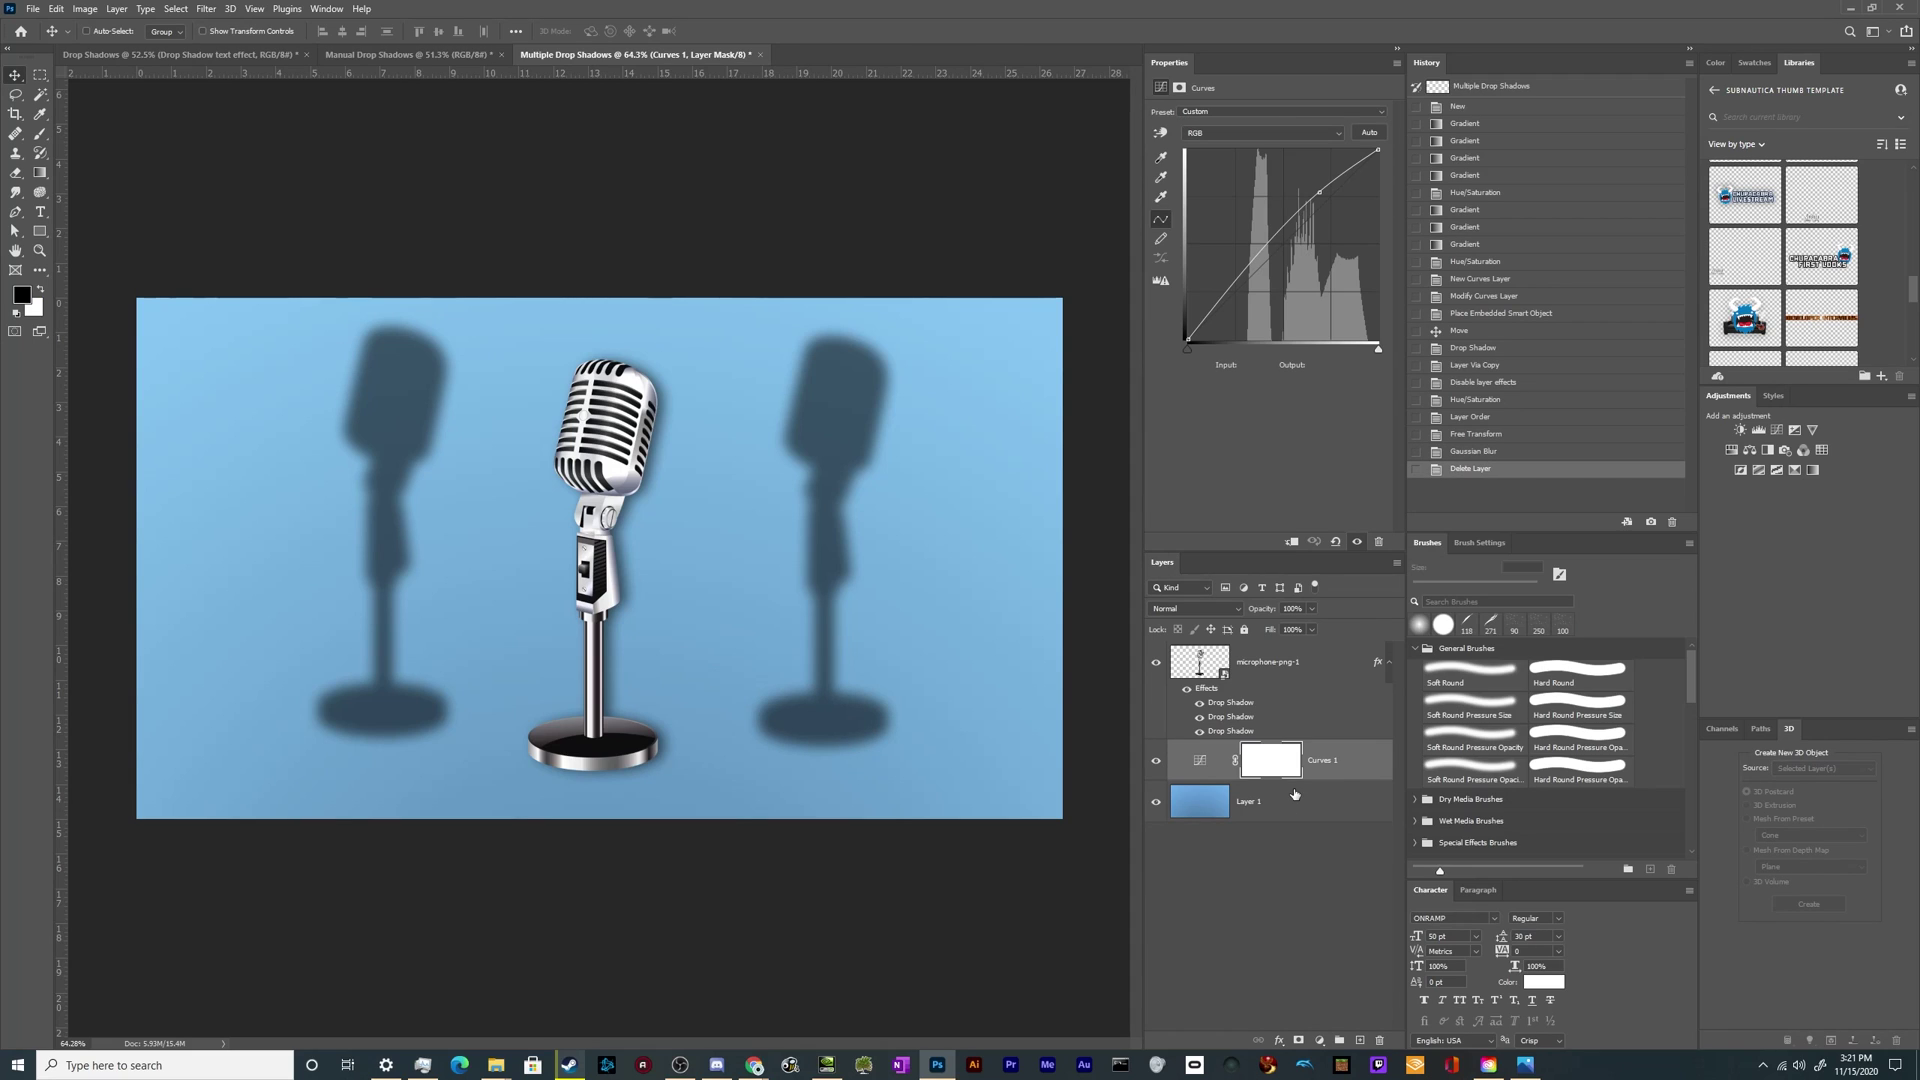
click(1268, 731)
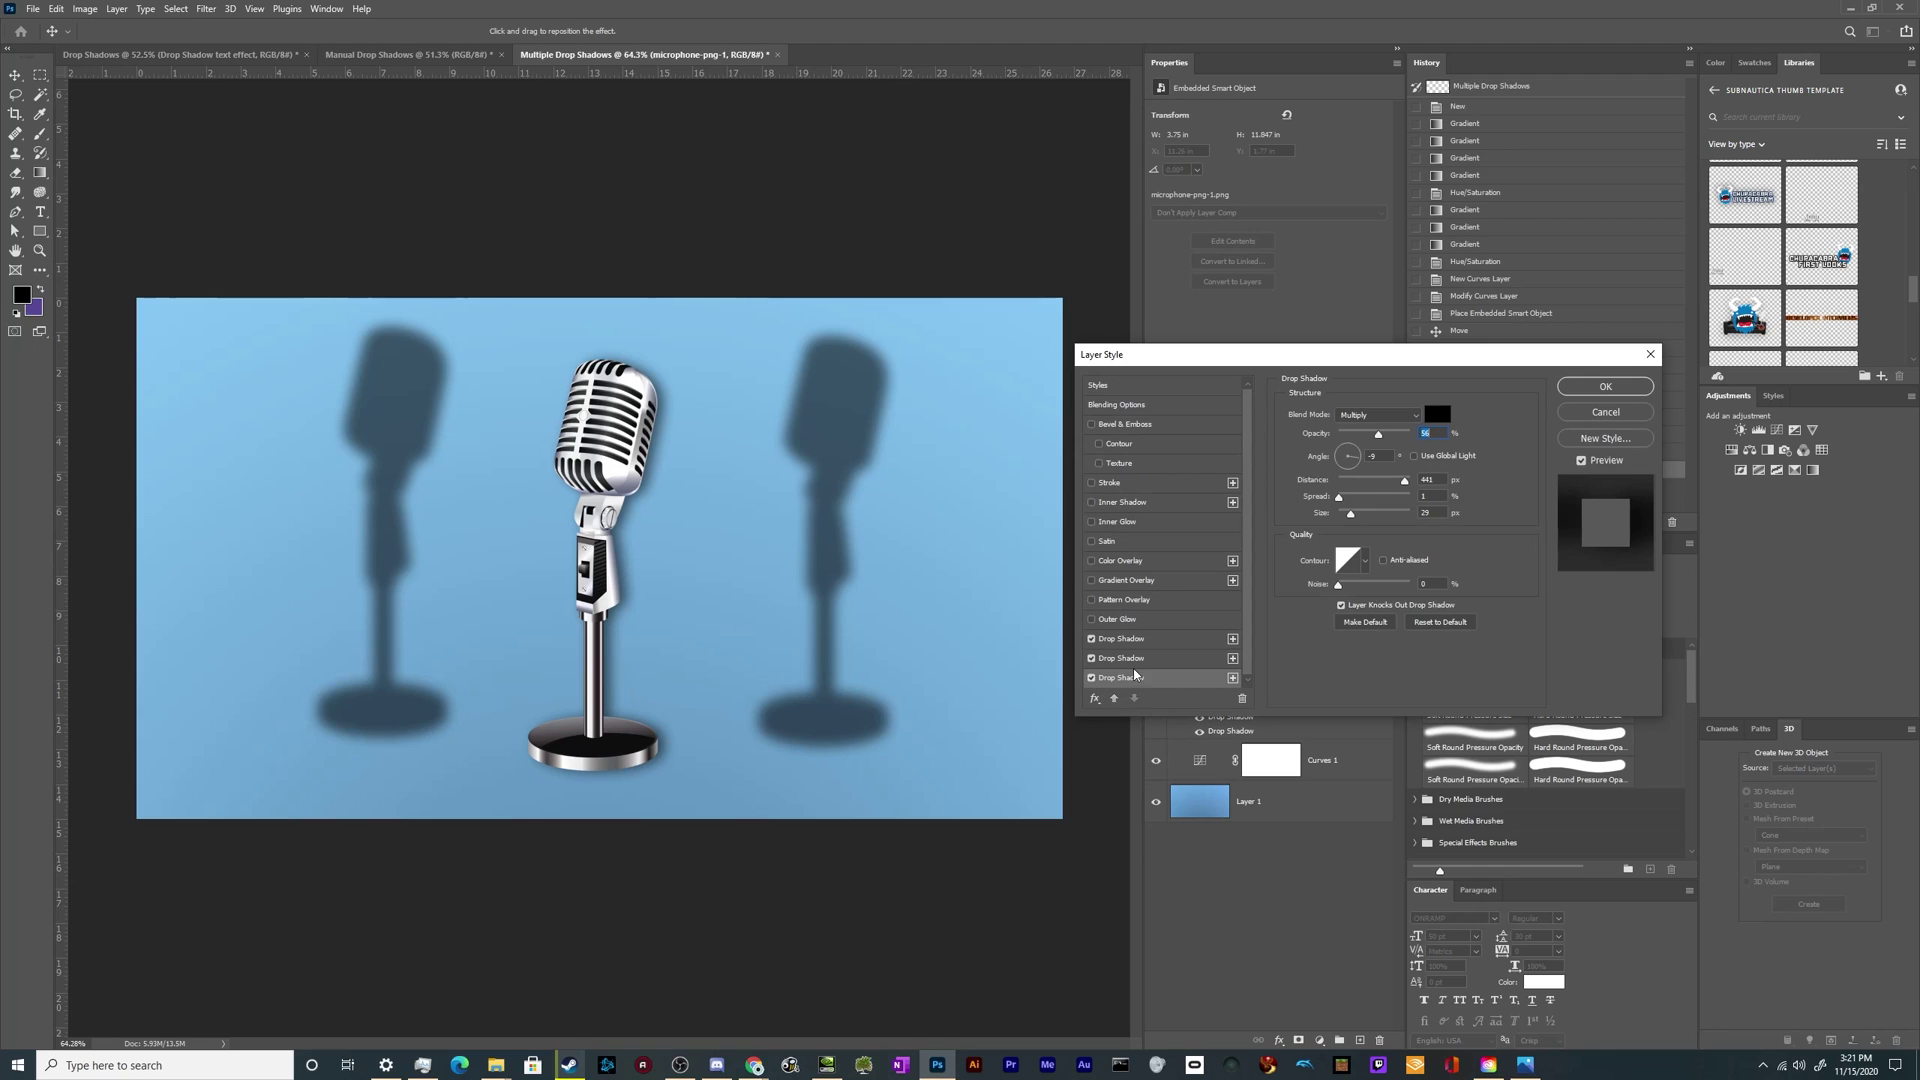
Step: Pull the second and third drop shadows close behind the microphone at about 10–16% opacity
click(1121, 658)
drag(849, 657, 656, 655)
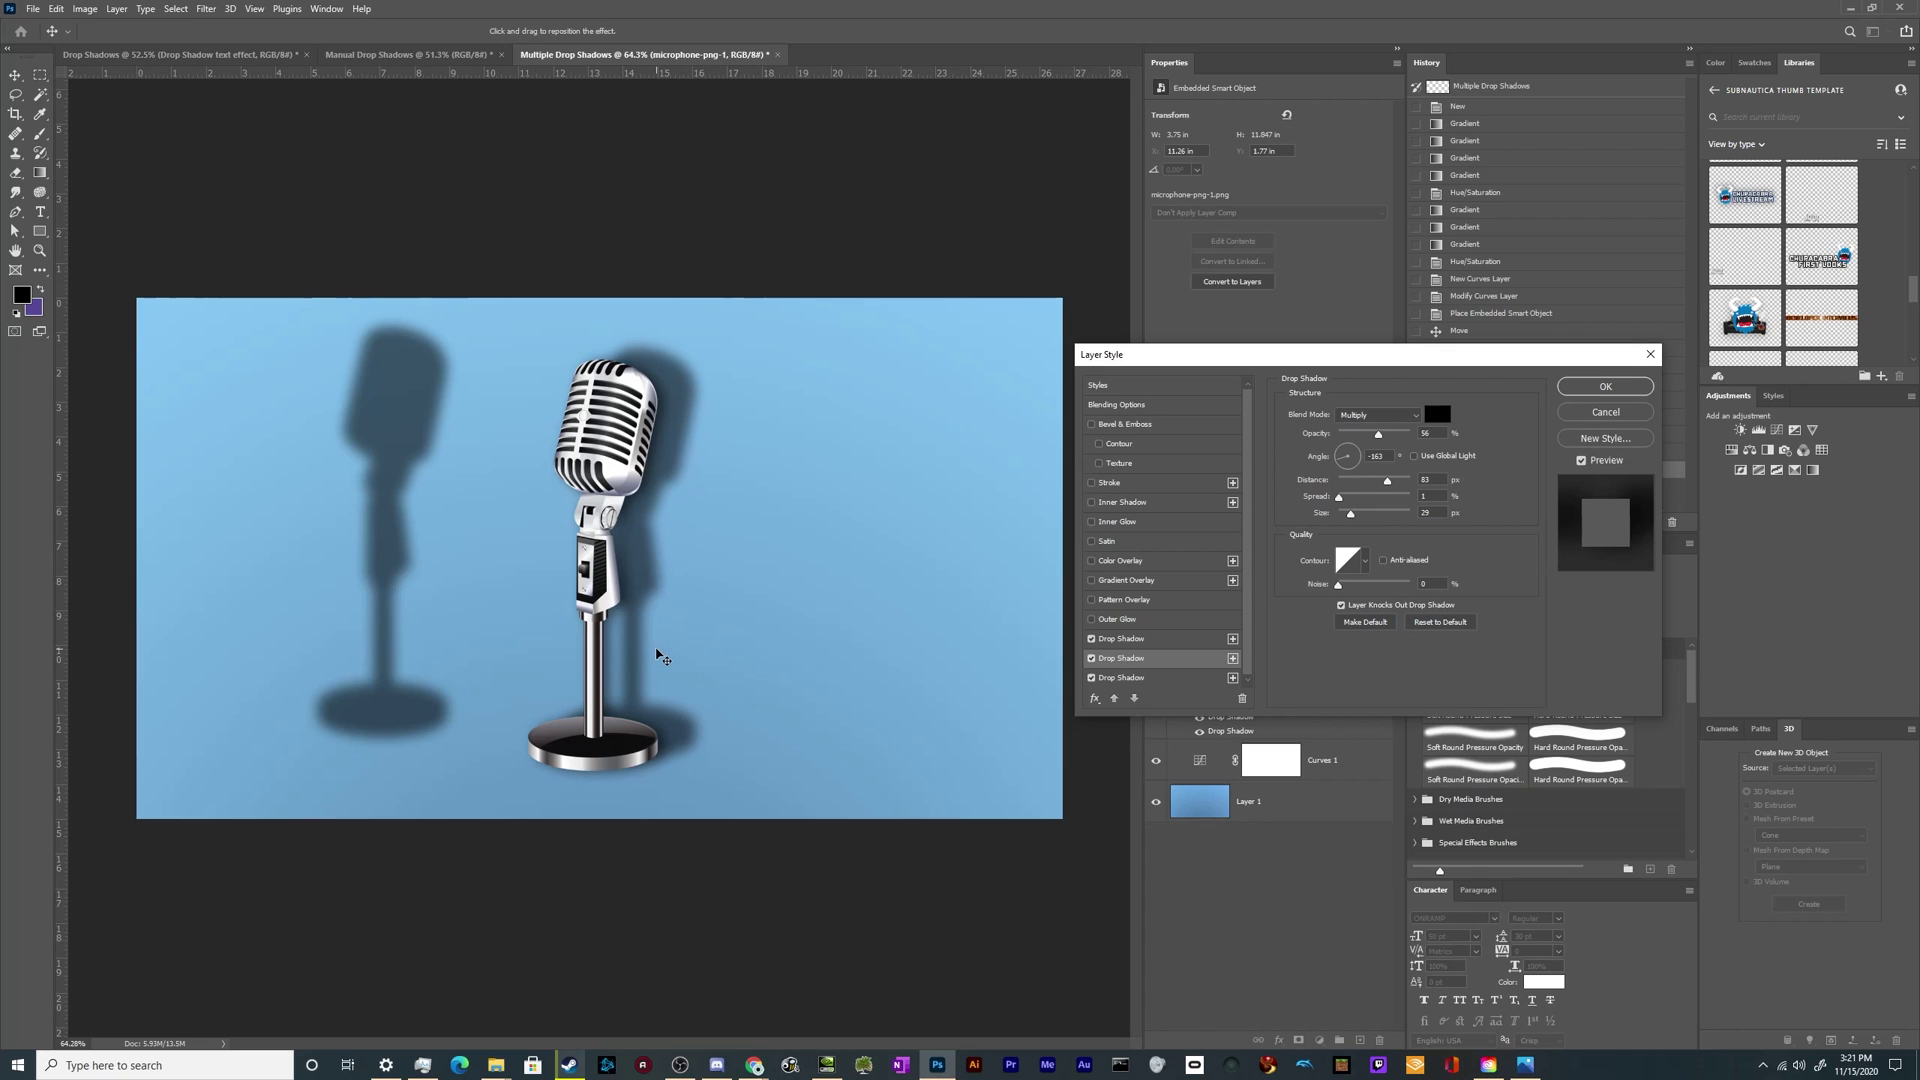
drag(1378, 435, 1350, 437)
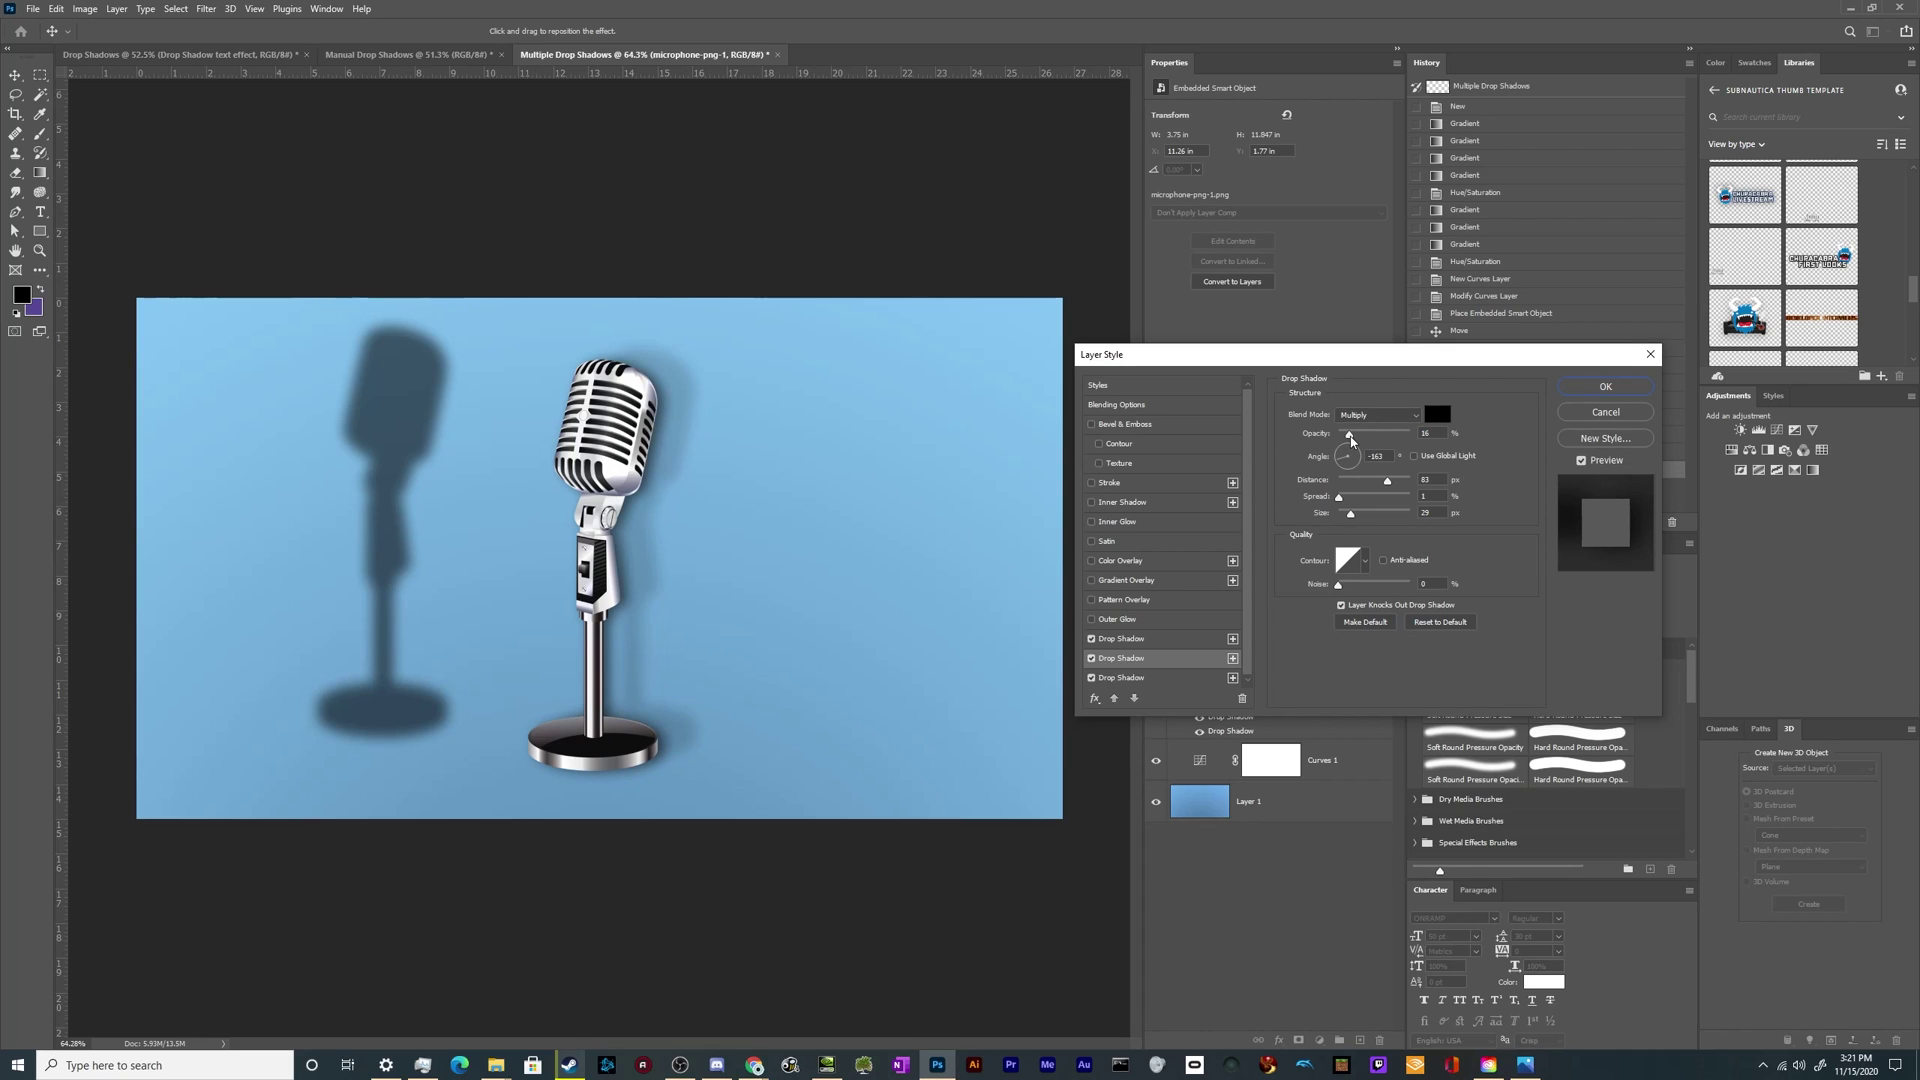
click(1125, 678)
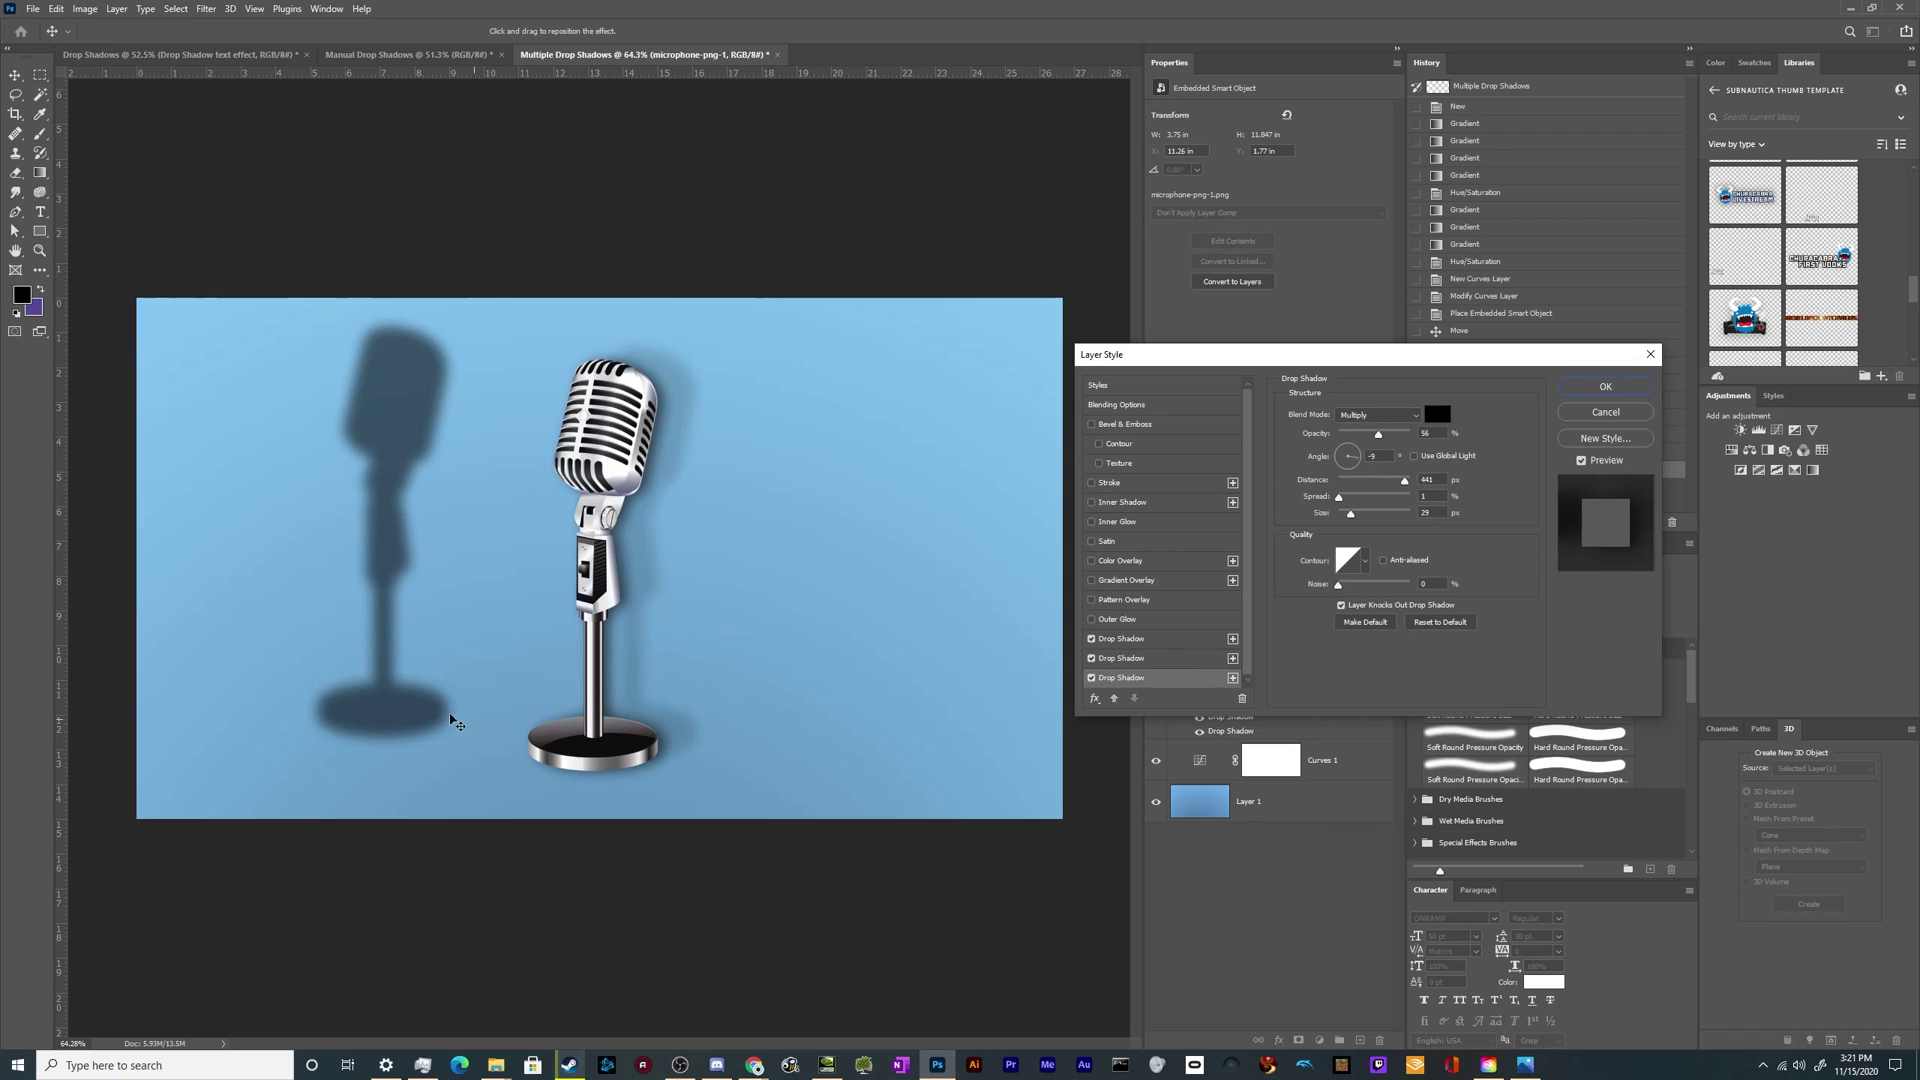
drag(453, 720, 602, 715)
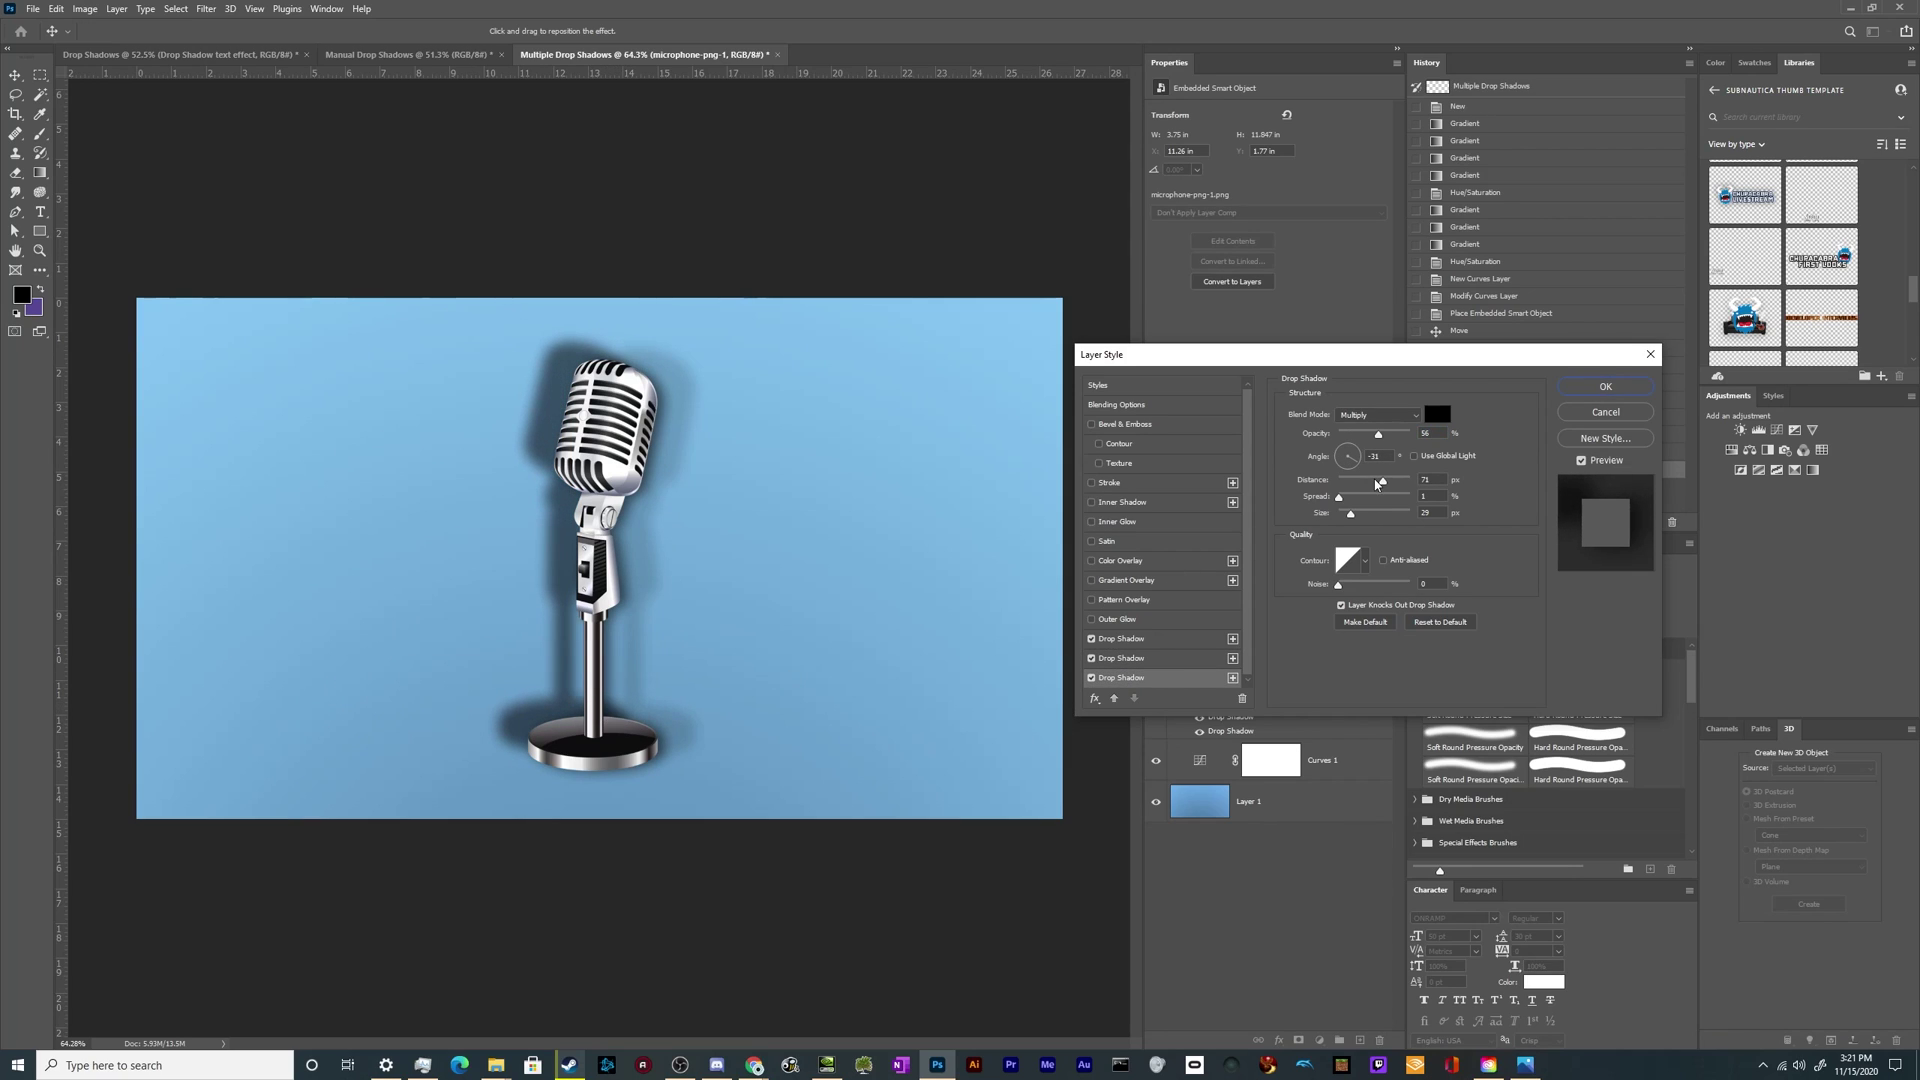
drag(1378, 433, 1345, 433)
mouse_move(785, 608)
mouse_down()
mouse_move(797, 626)
mouse_move(813, 605)
mouse_up()
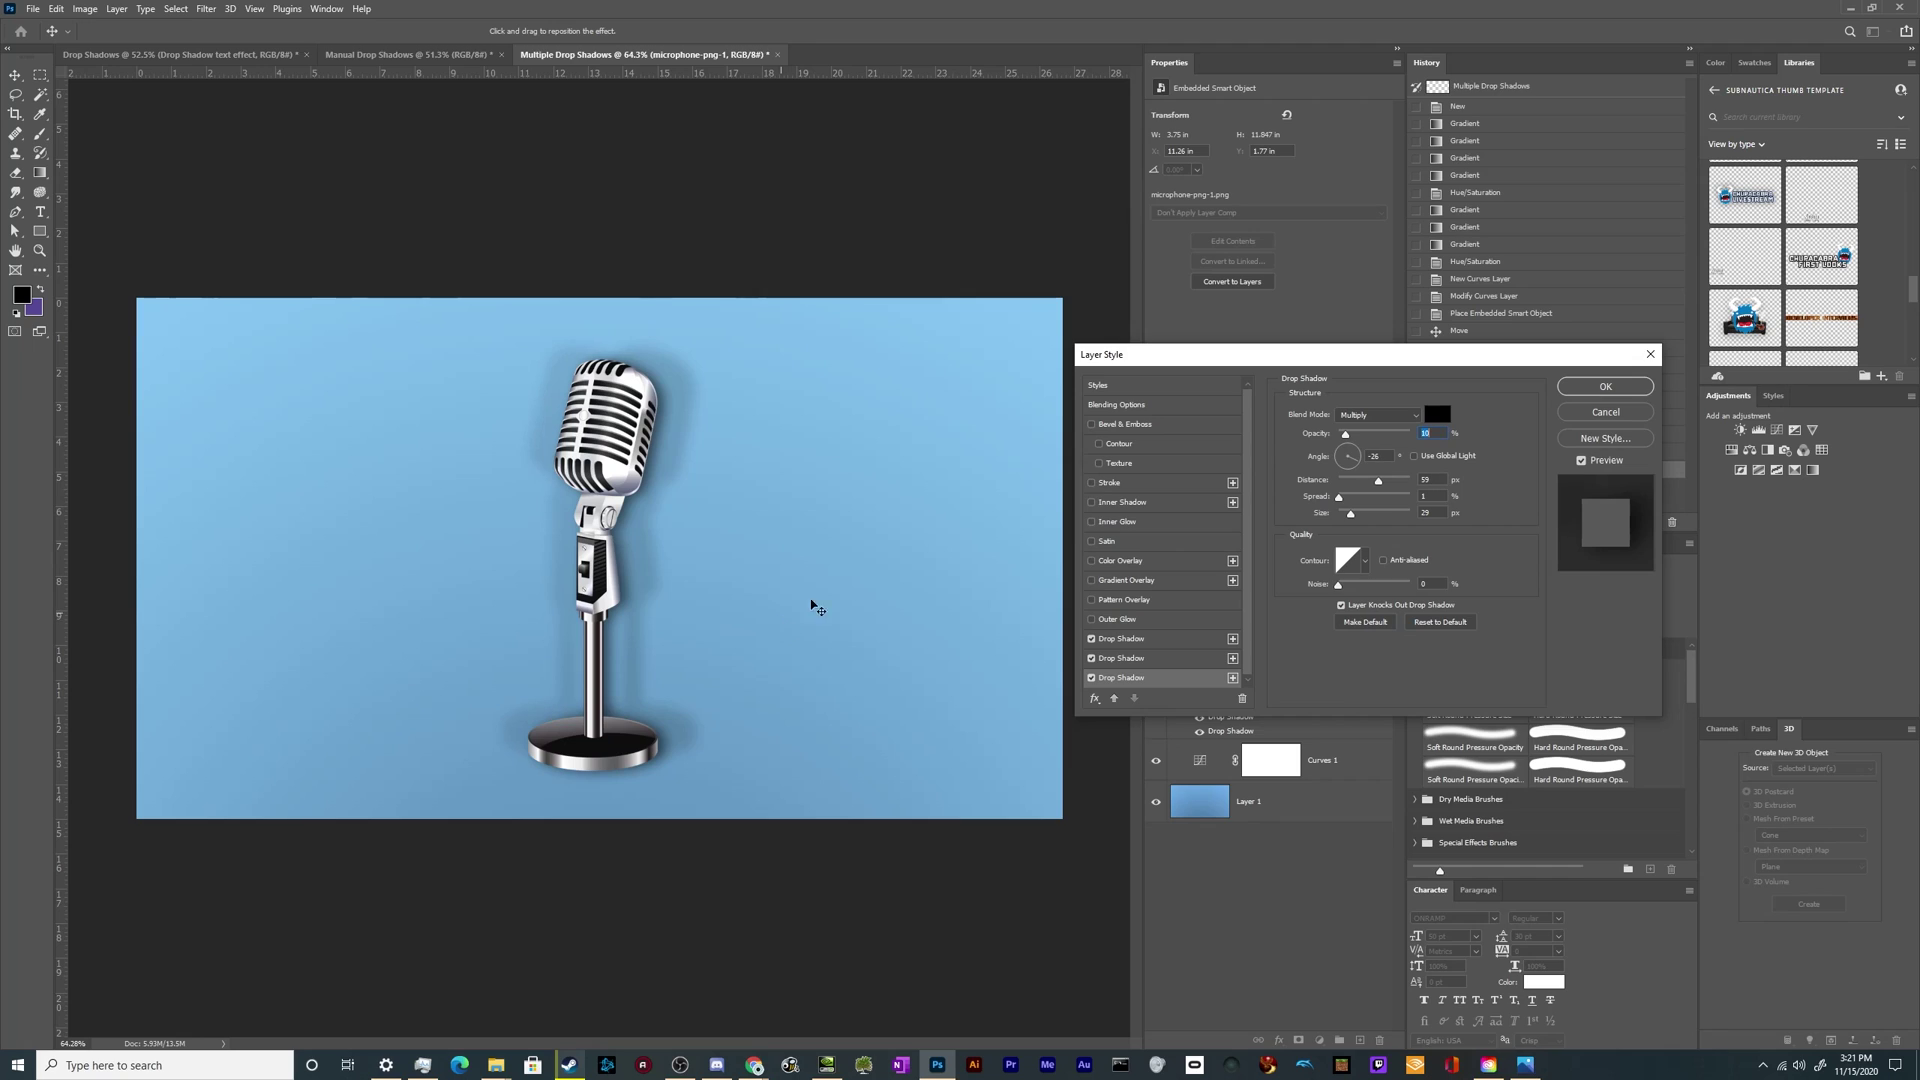
click(1437, 414)
Step: Make the third shadow blue-purple with Divide blend mode, close to the microphone
drag(1150, 744, 1160, 720)
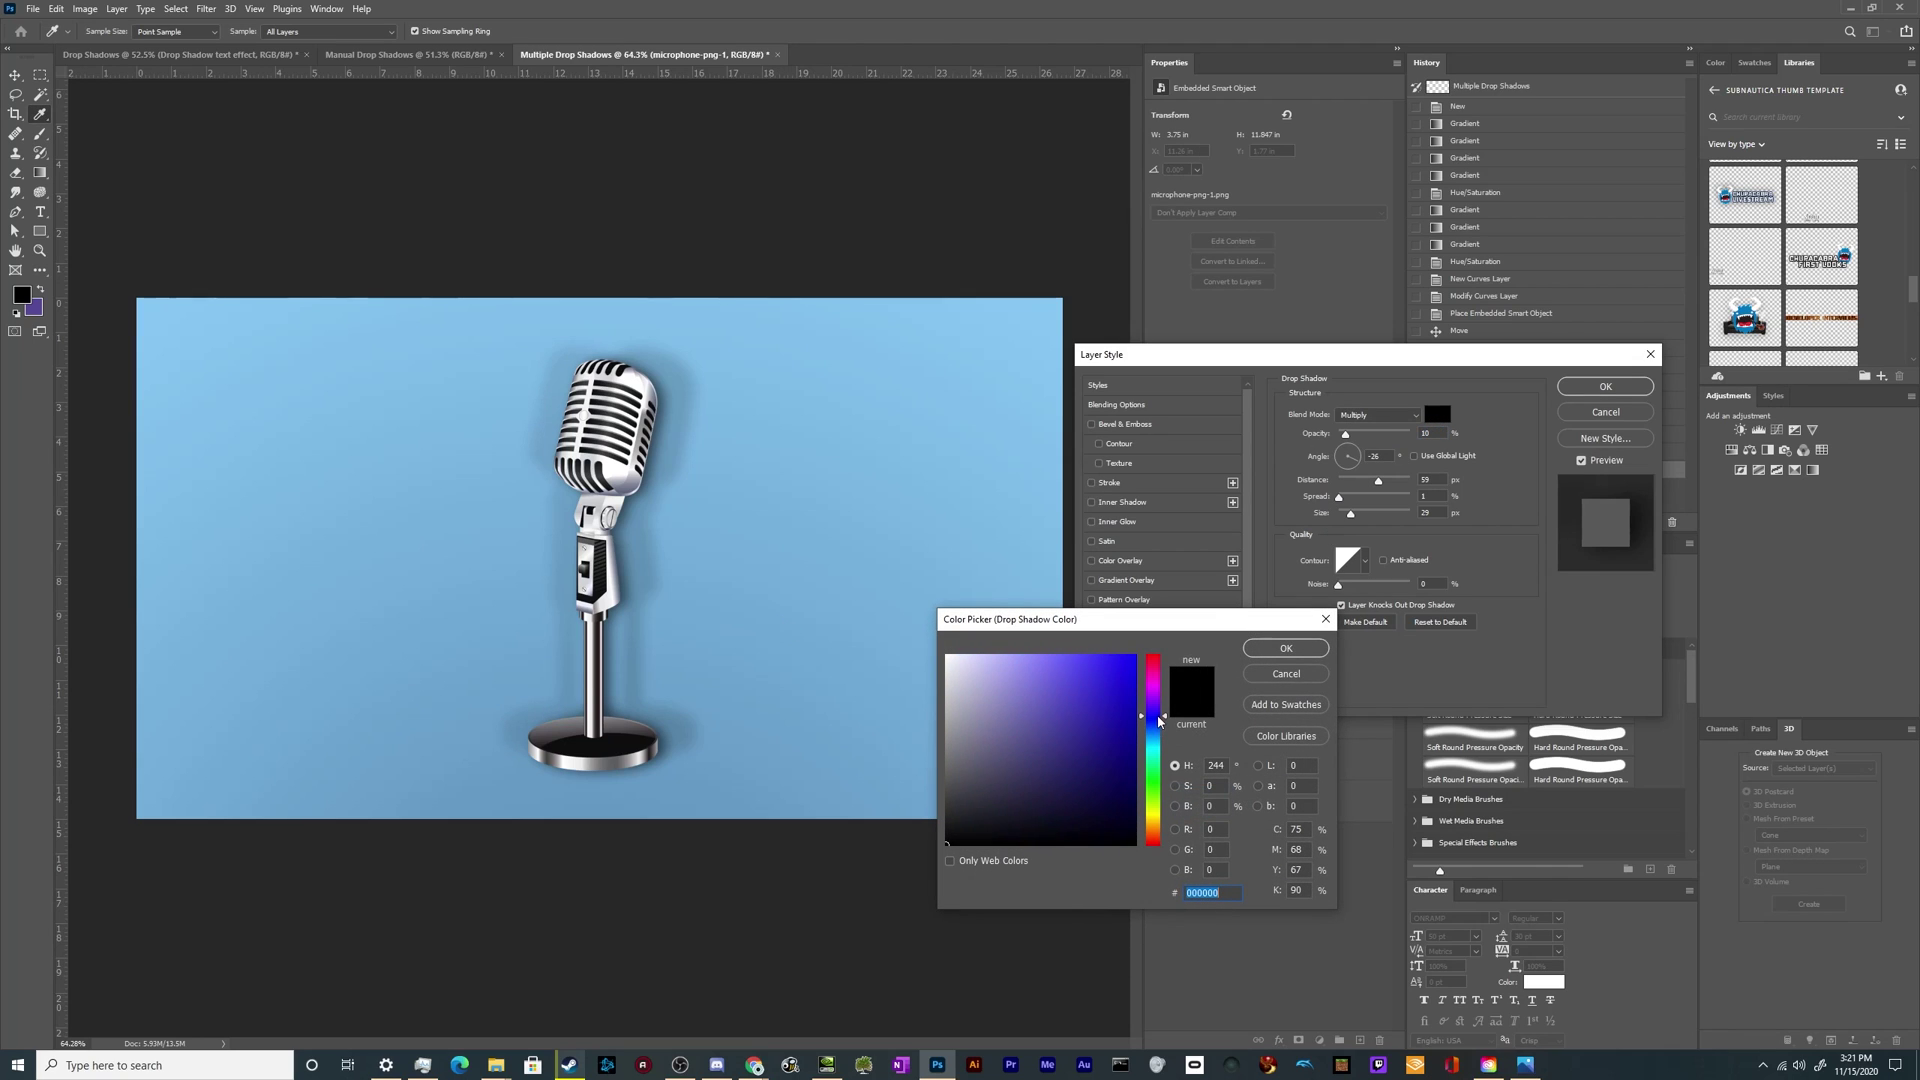
click(1072, 664)
click(1286, 648)
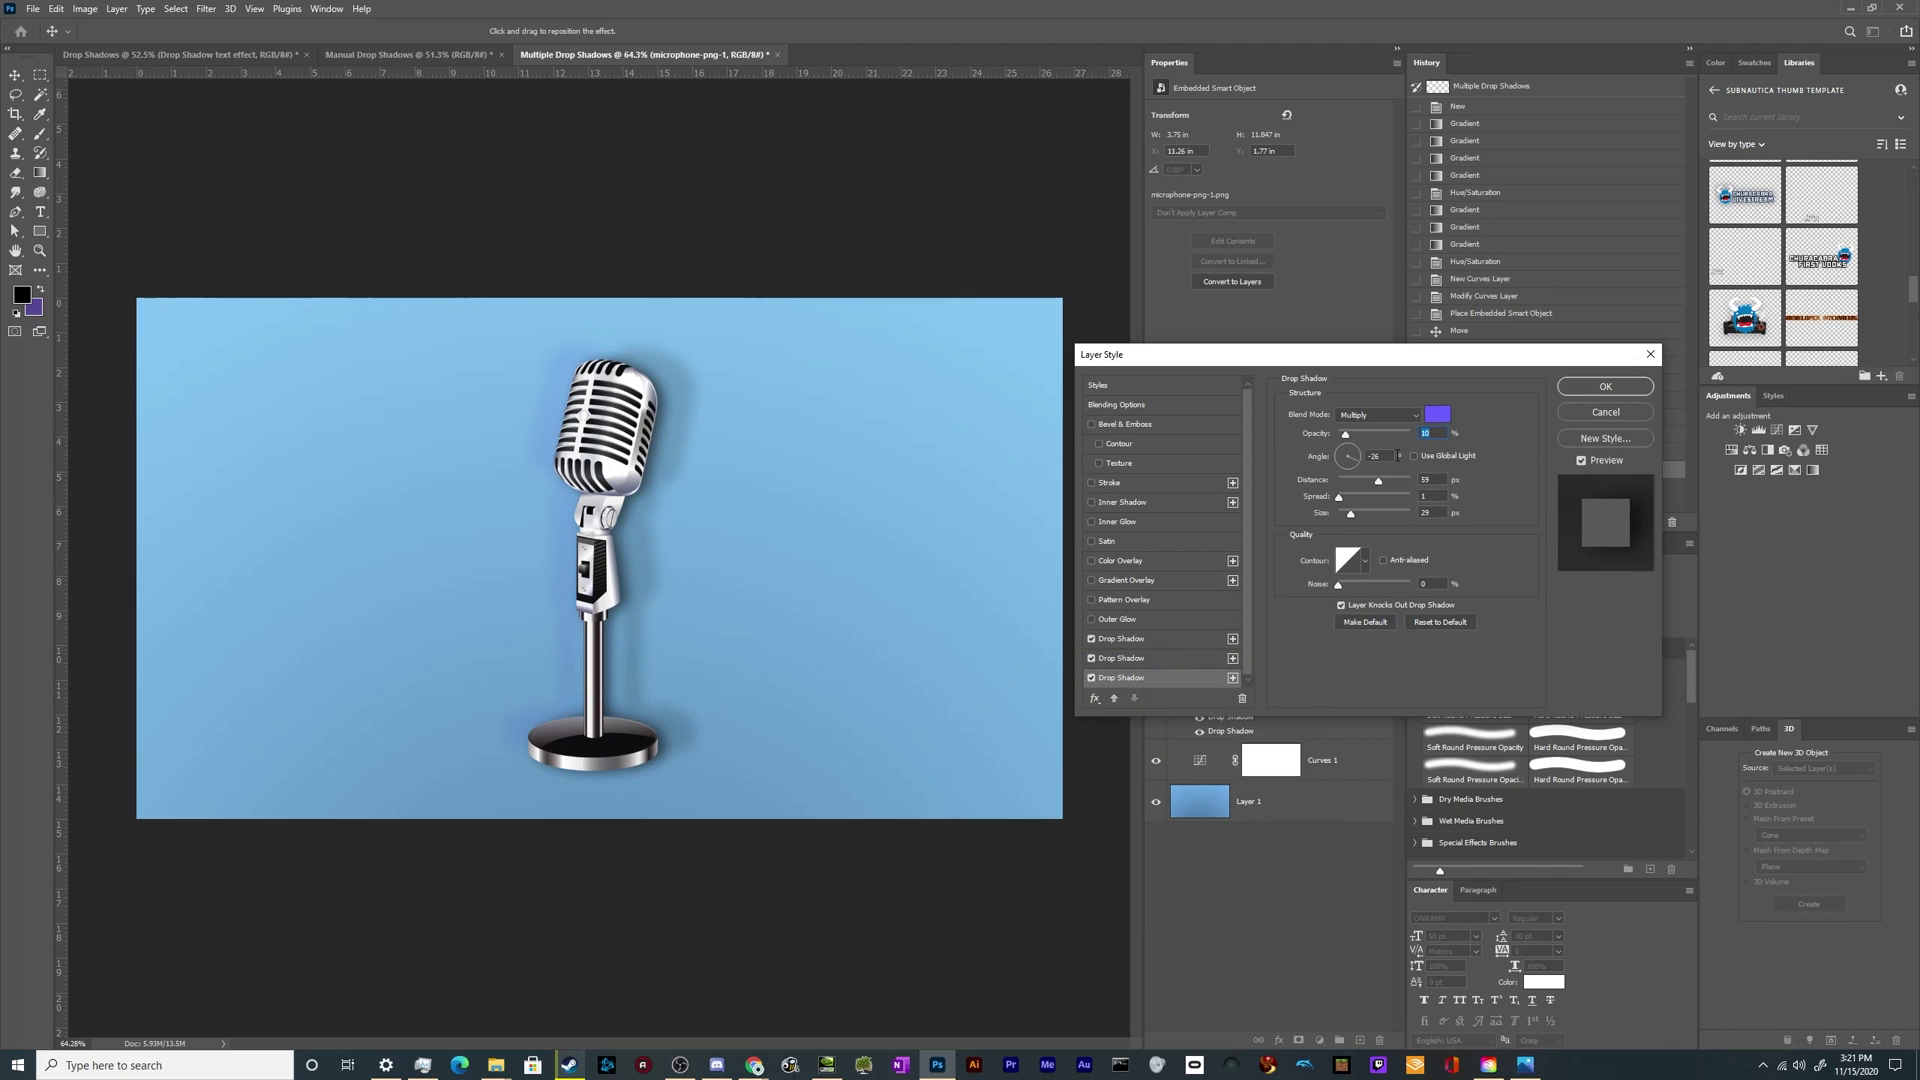
click(1378, 414)
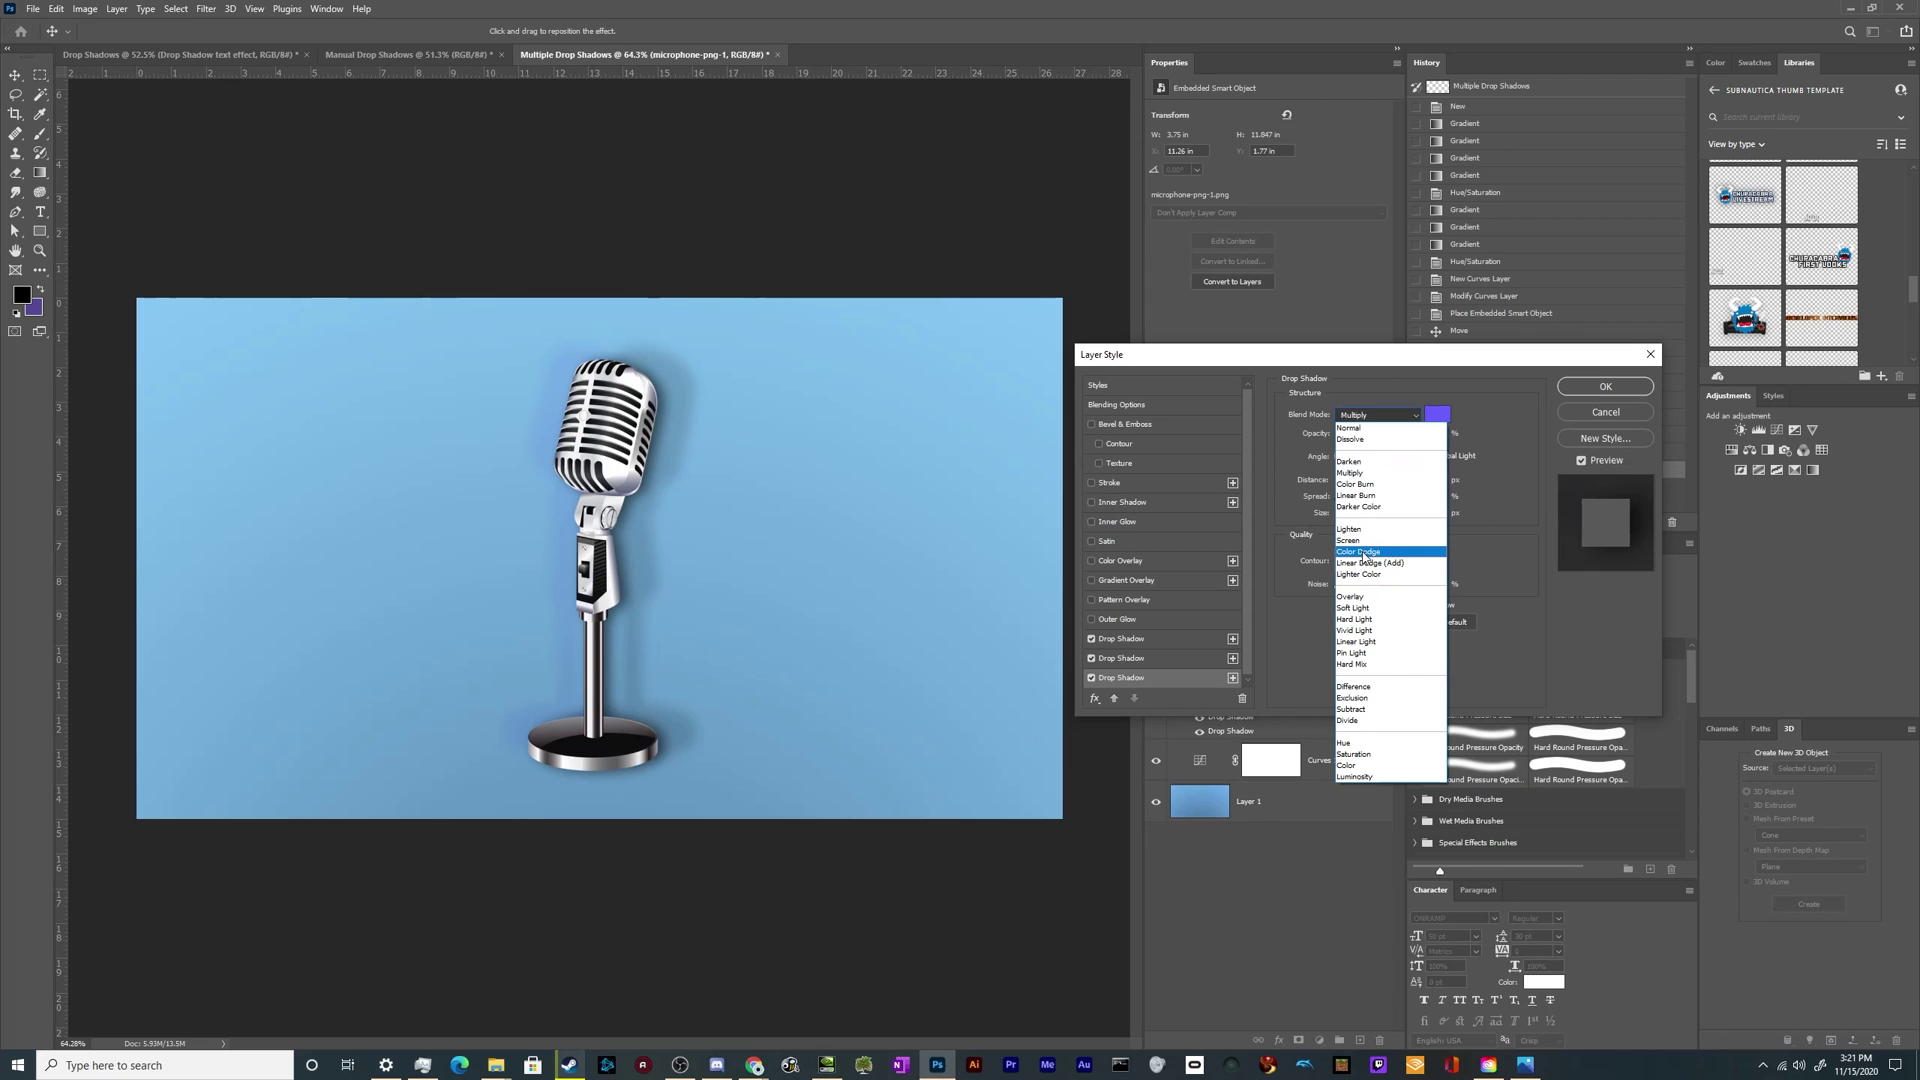
click(1352, 720)
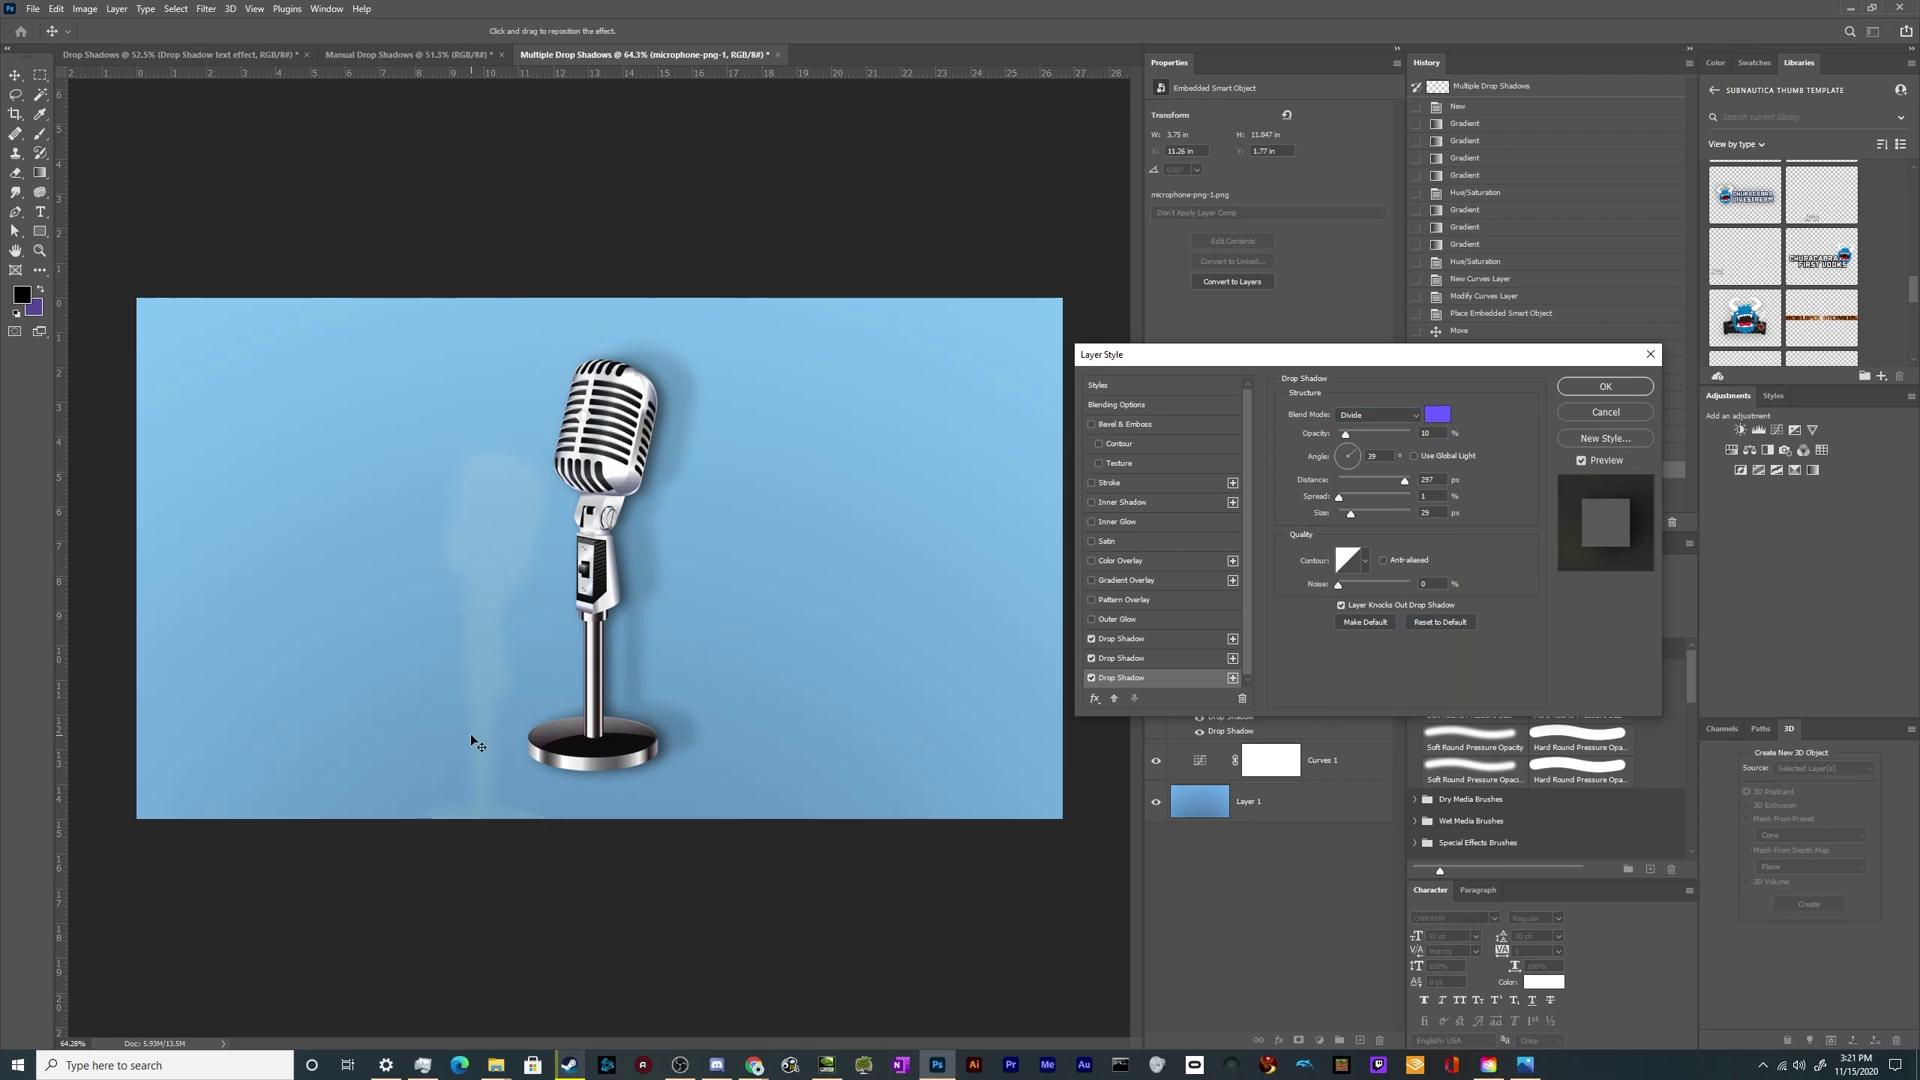
drag(477, 745, 570, 640)
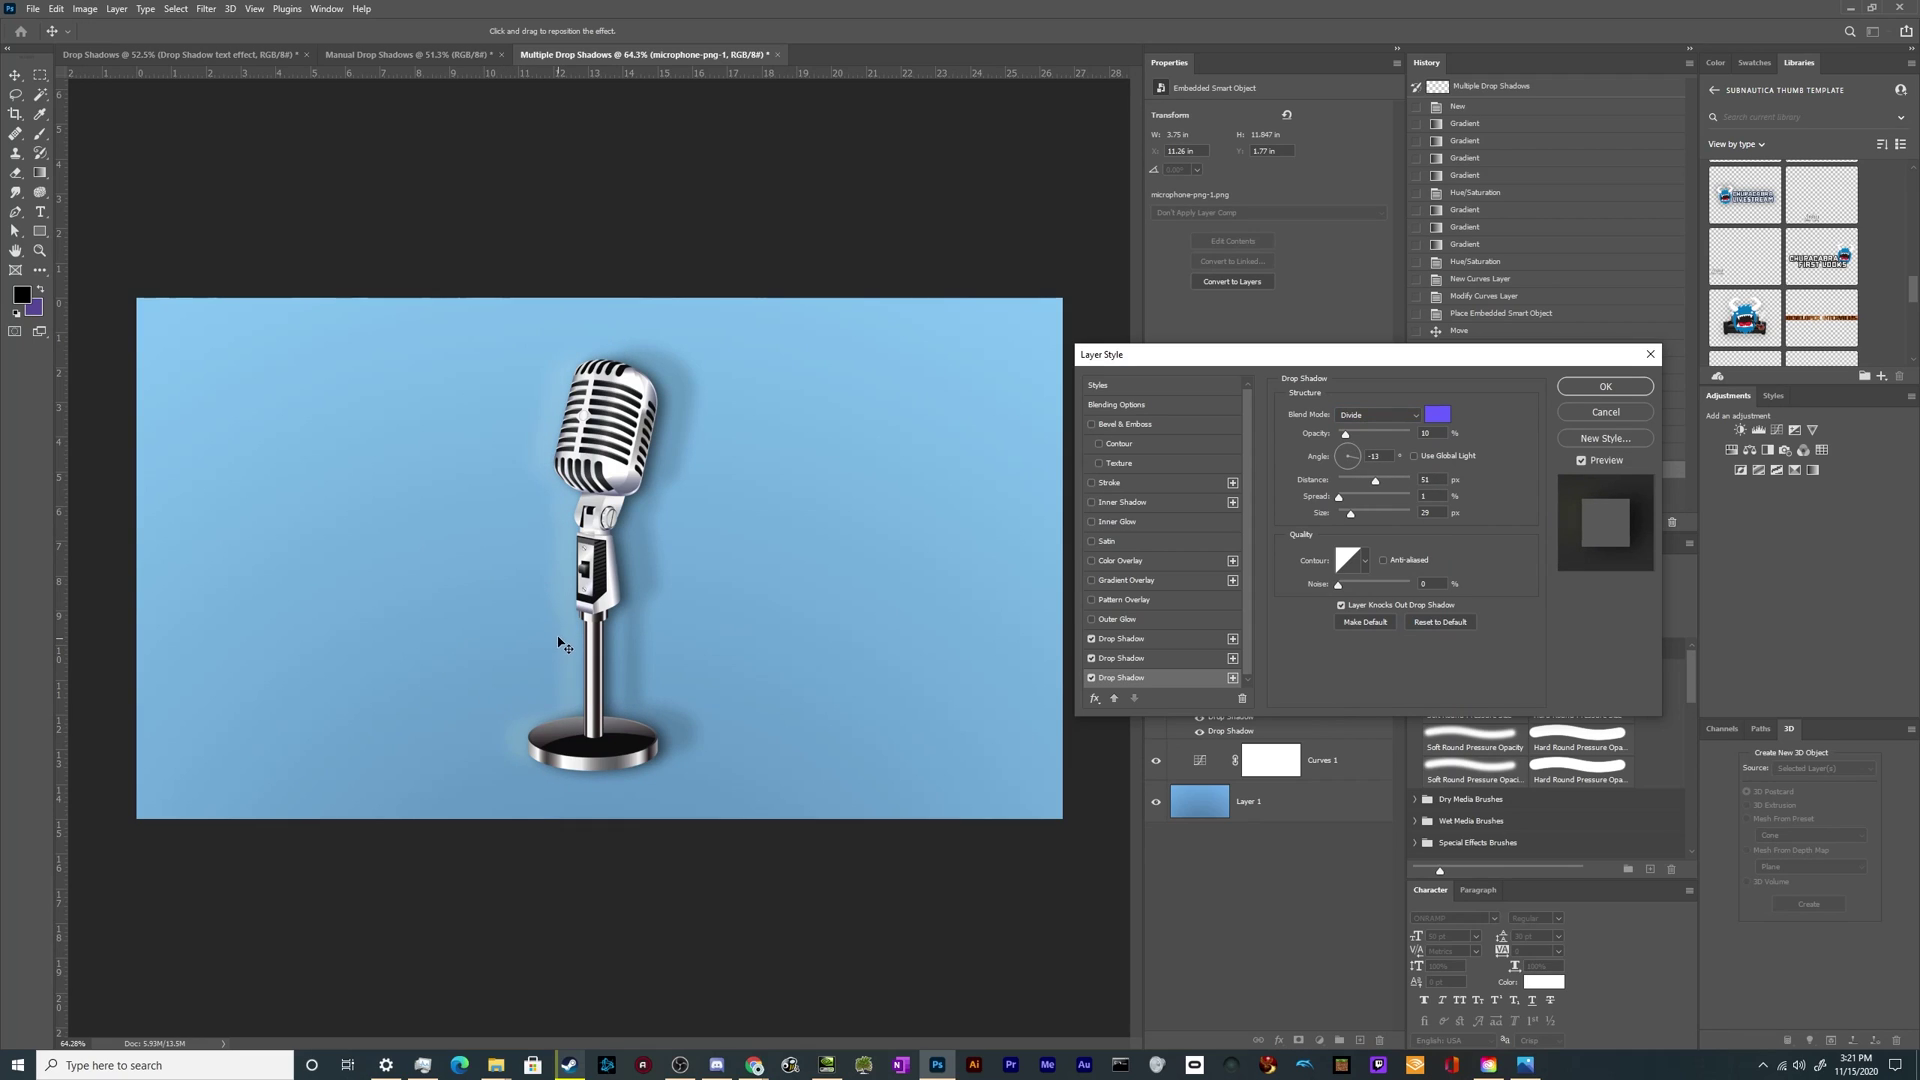
Step: Give the second shadow a red colour, change its blend mode, and nudge its position
click(1137, 662)
drag(771, 643, 707, 651)
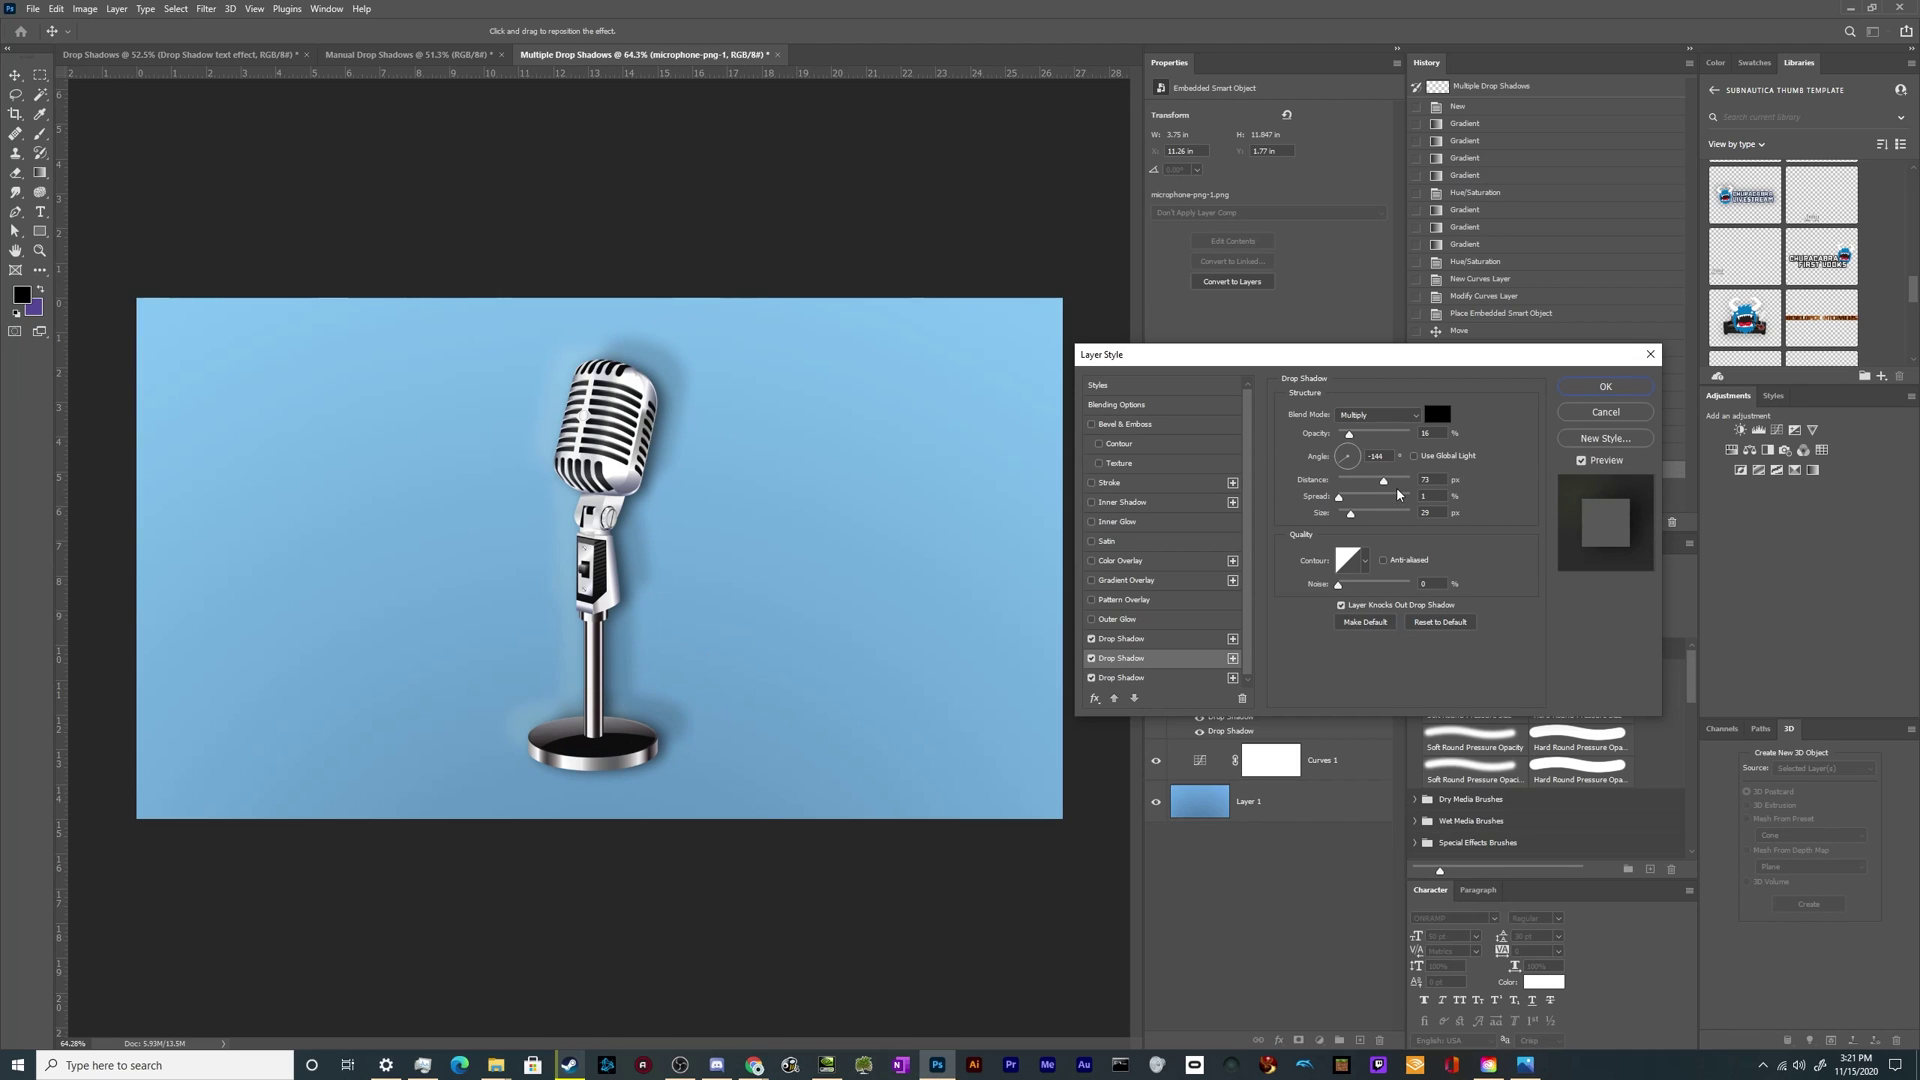
click(1436, 414)
click(1130, 617)
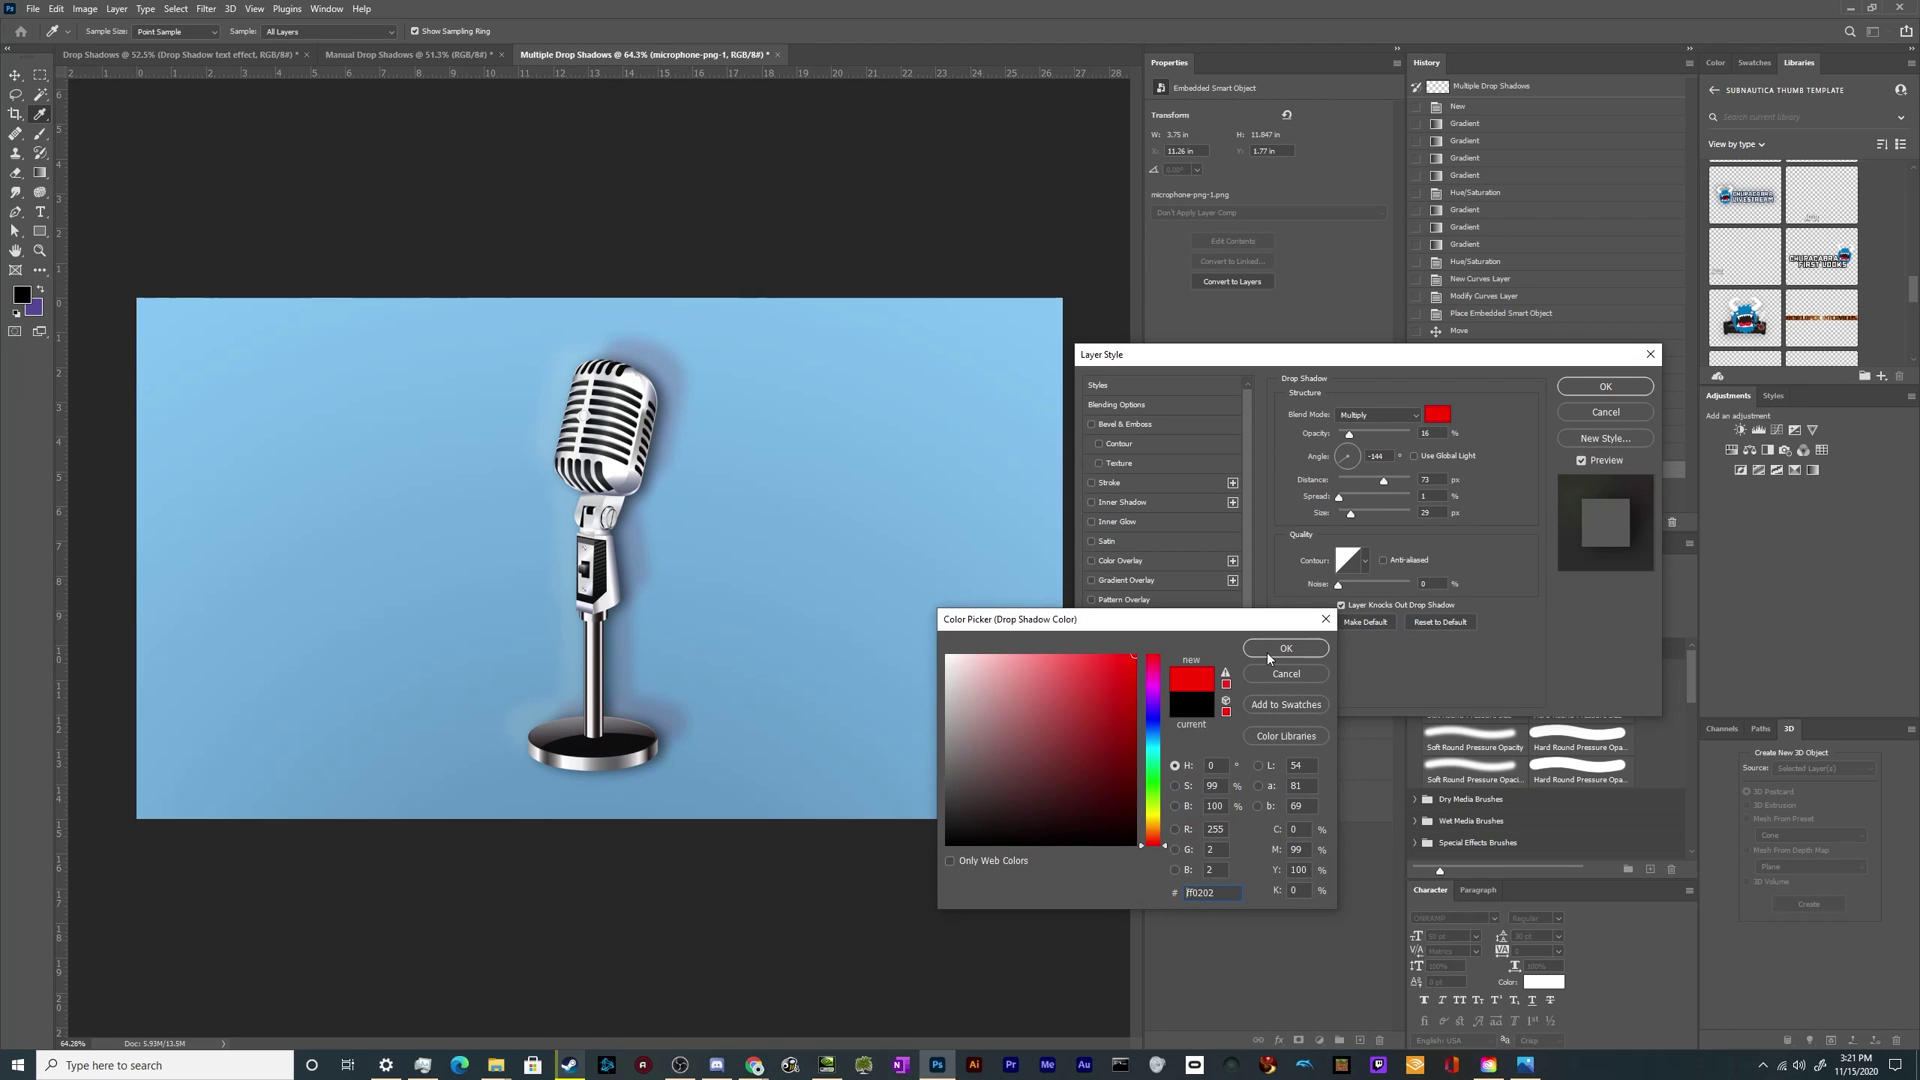
key(Return)
click(1372, 414)
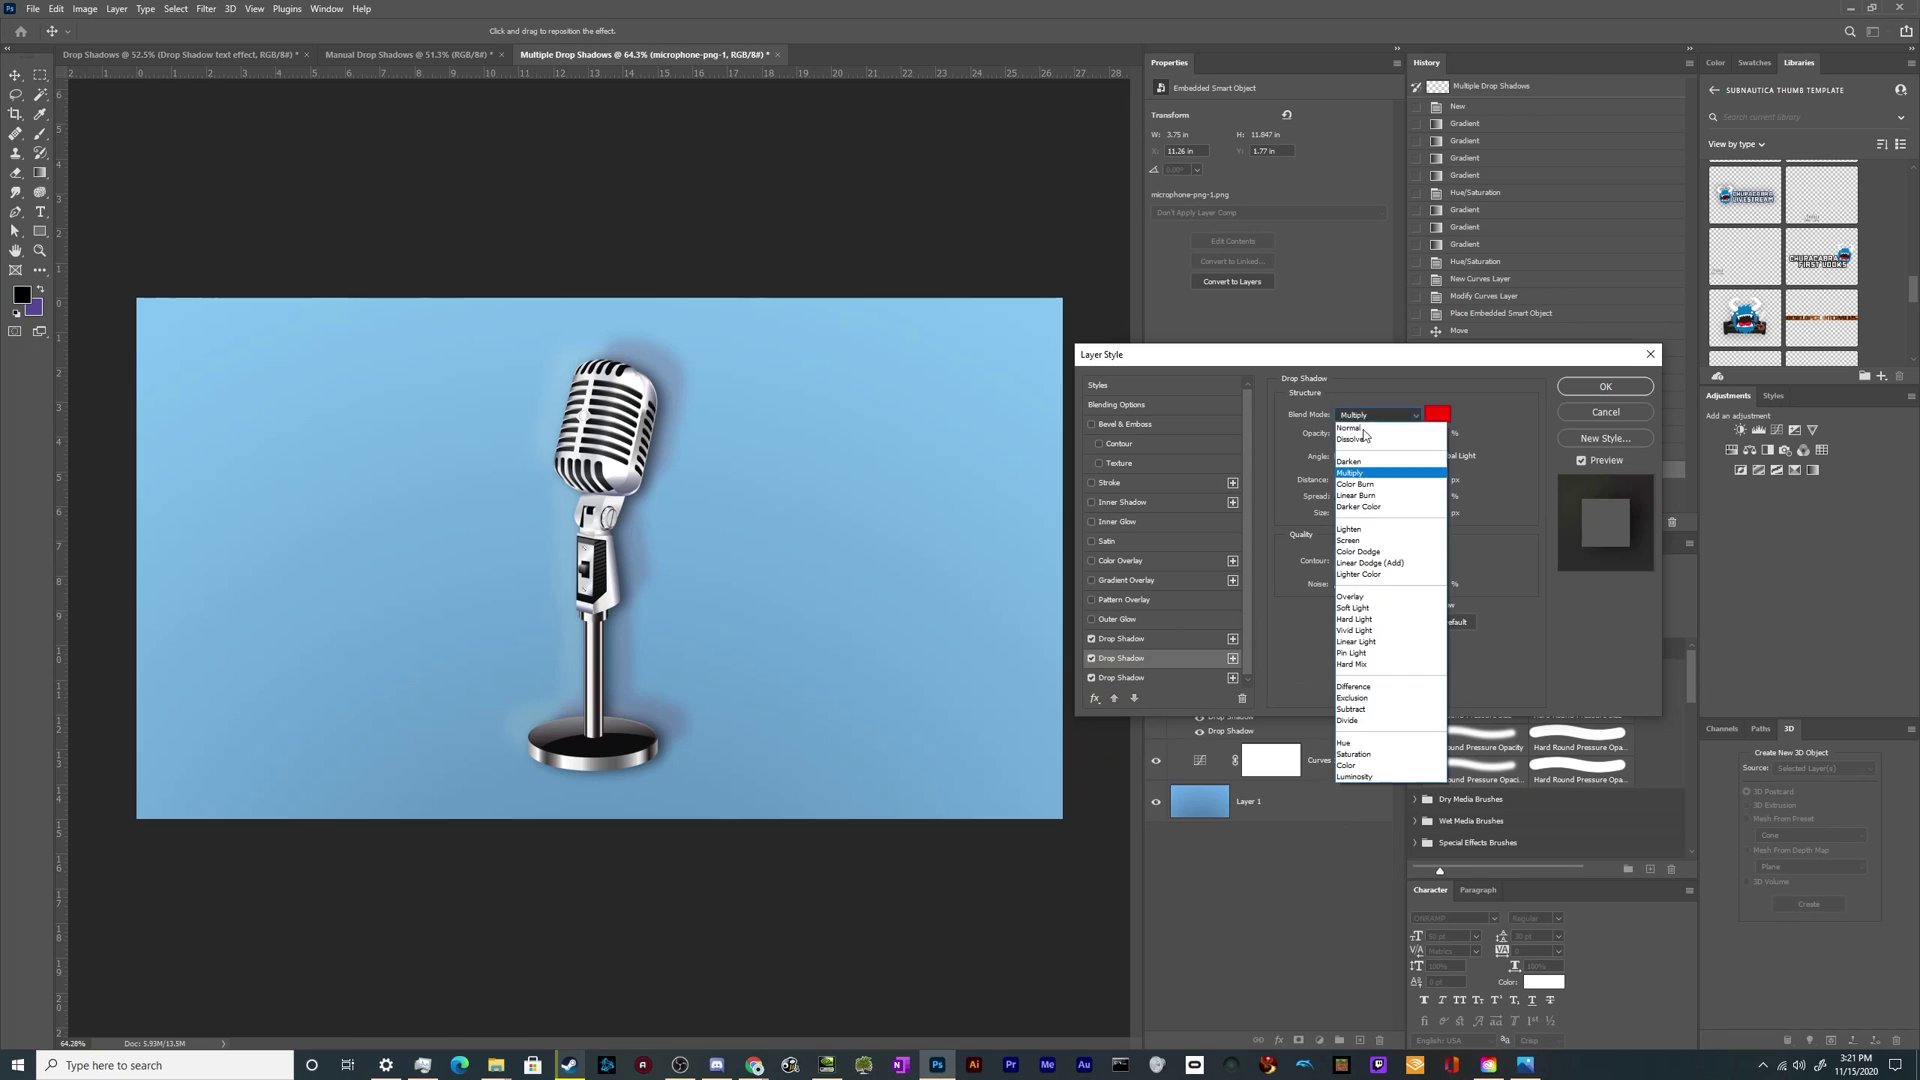
click(1356, 491)
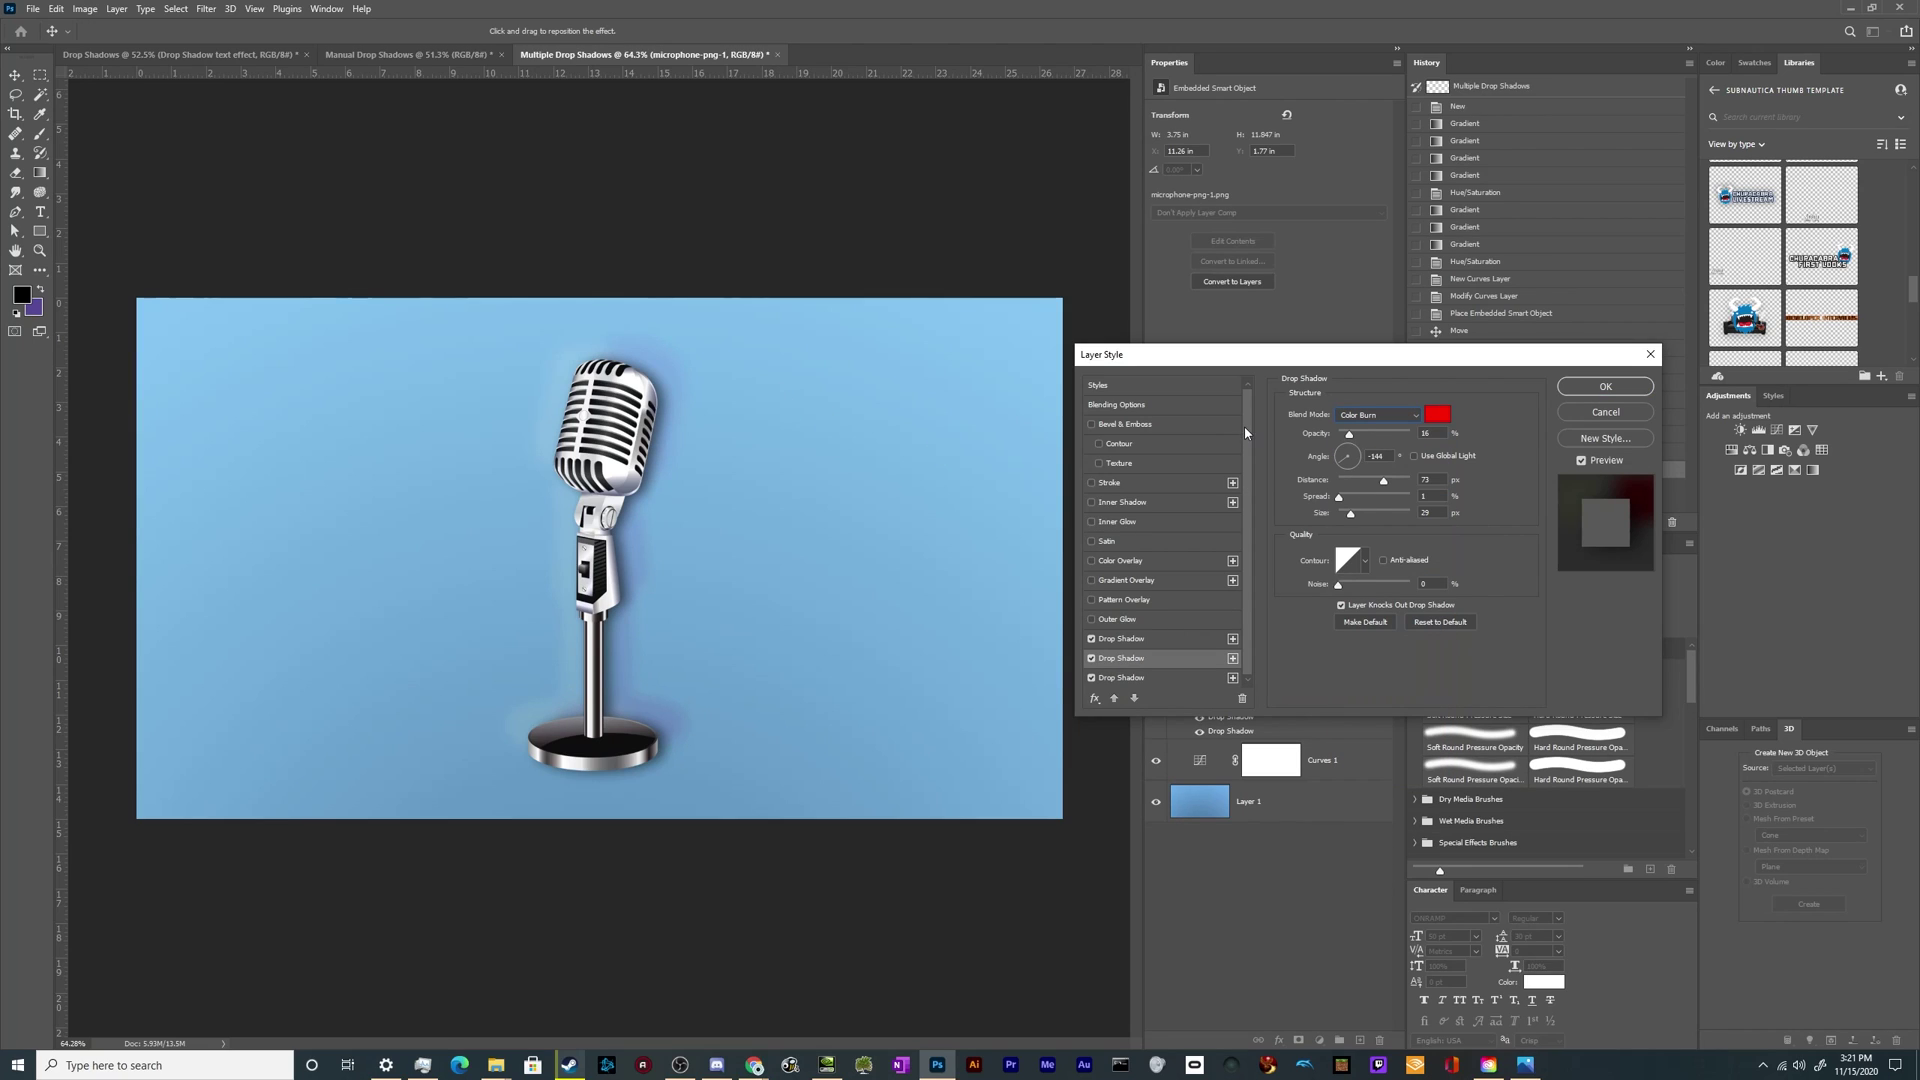
scroll(1381, 418, down, 2)
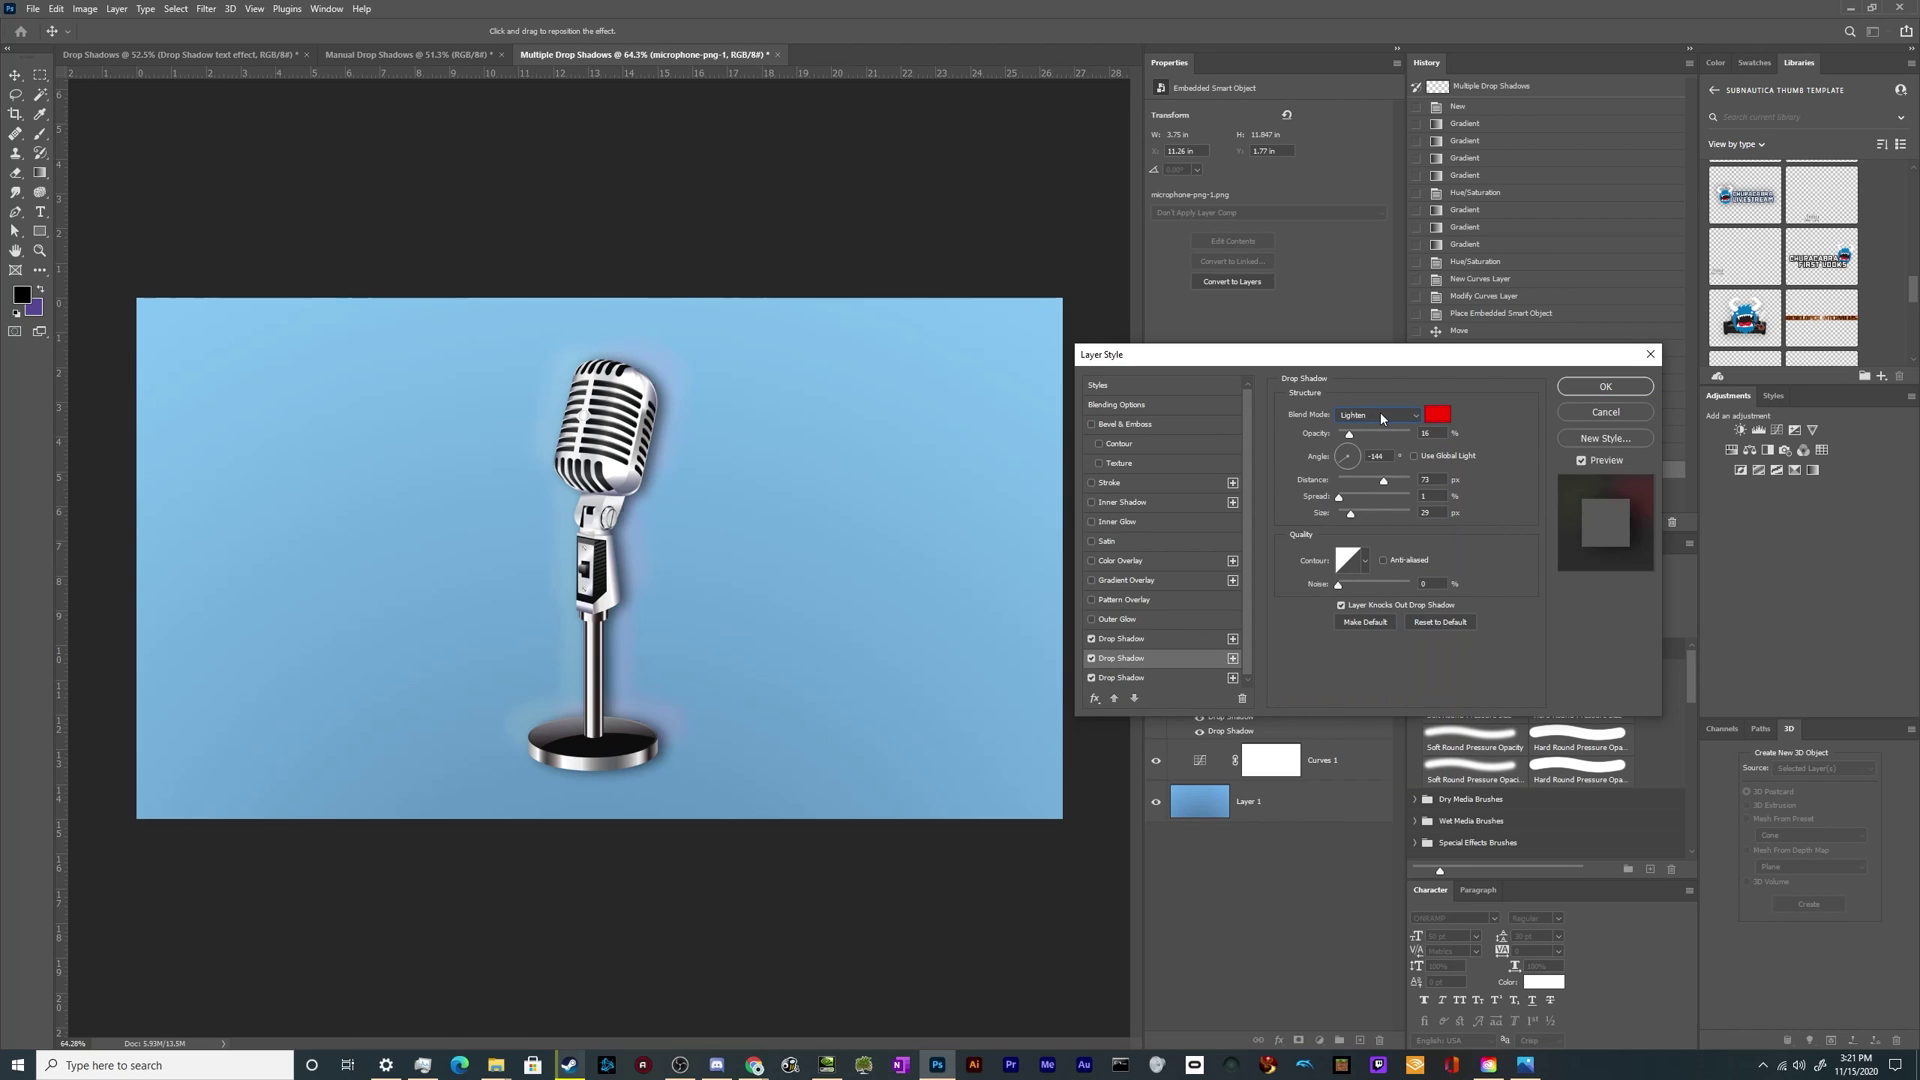
drag(641, 574, 672, 586)
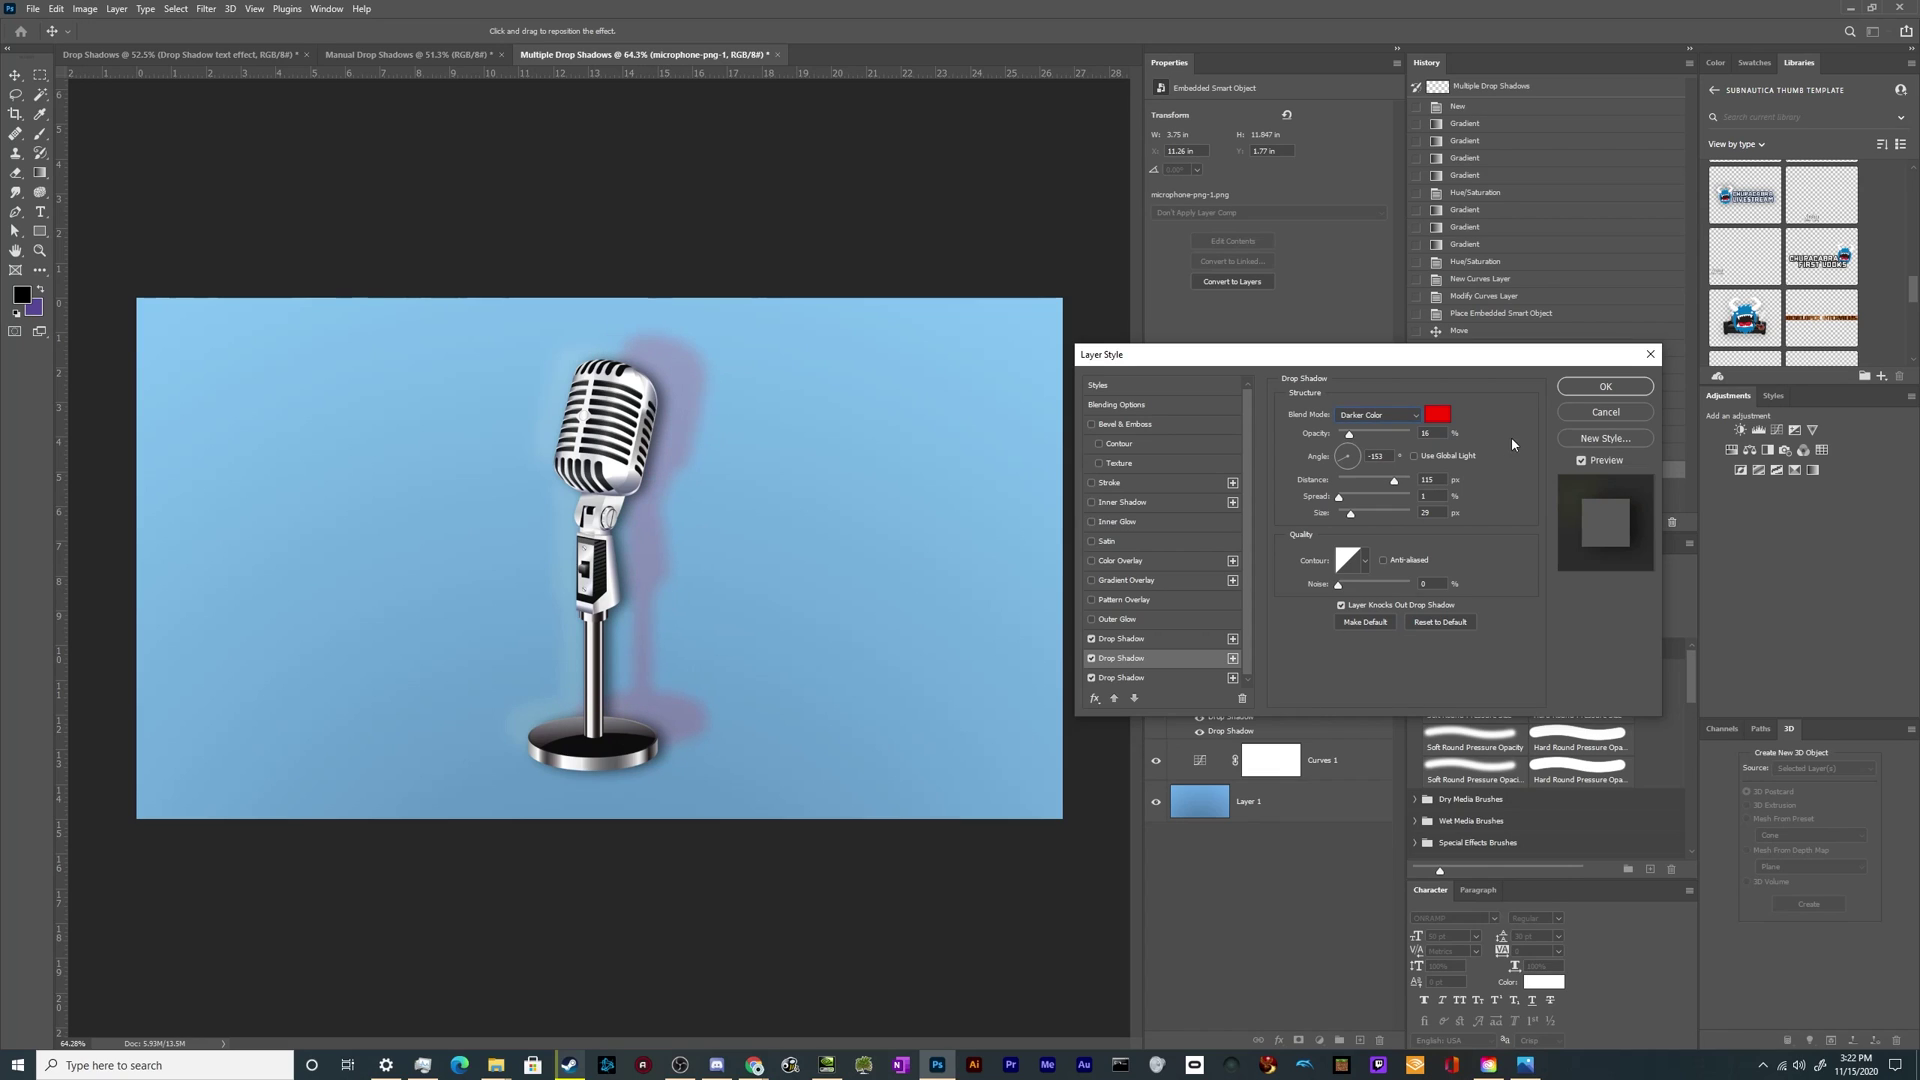
Step: Set the blue shadow to Color Burn at 52% opacity and move it left of the microphone
click(1121, 677)
click(1378, 414)
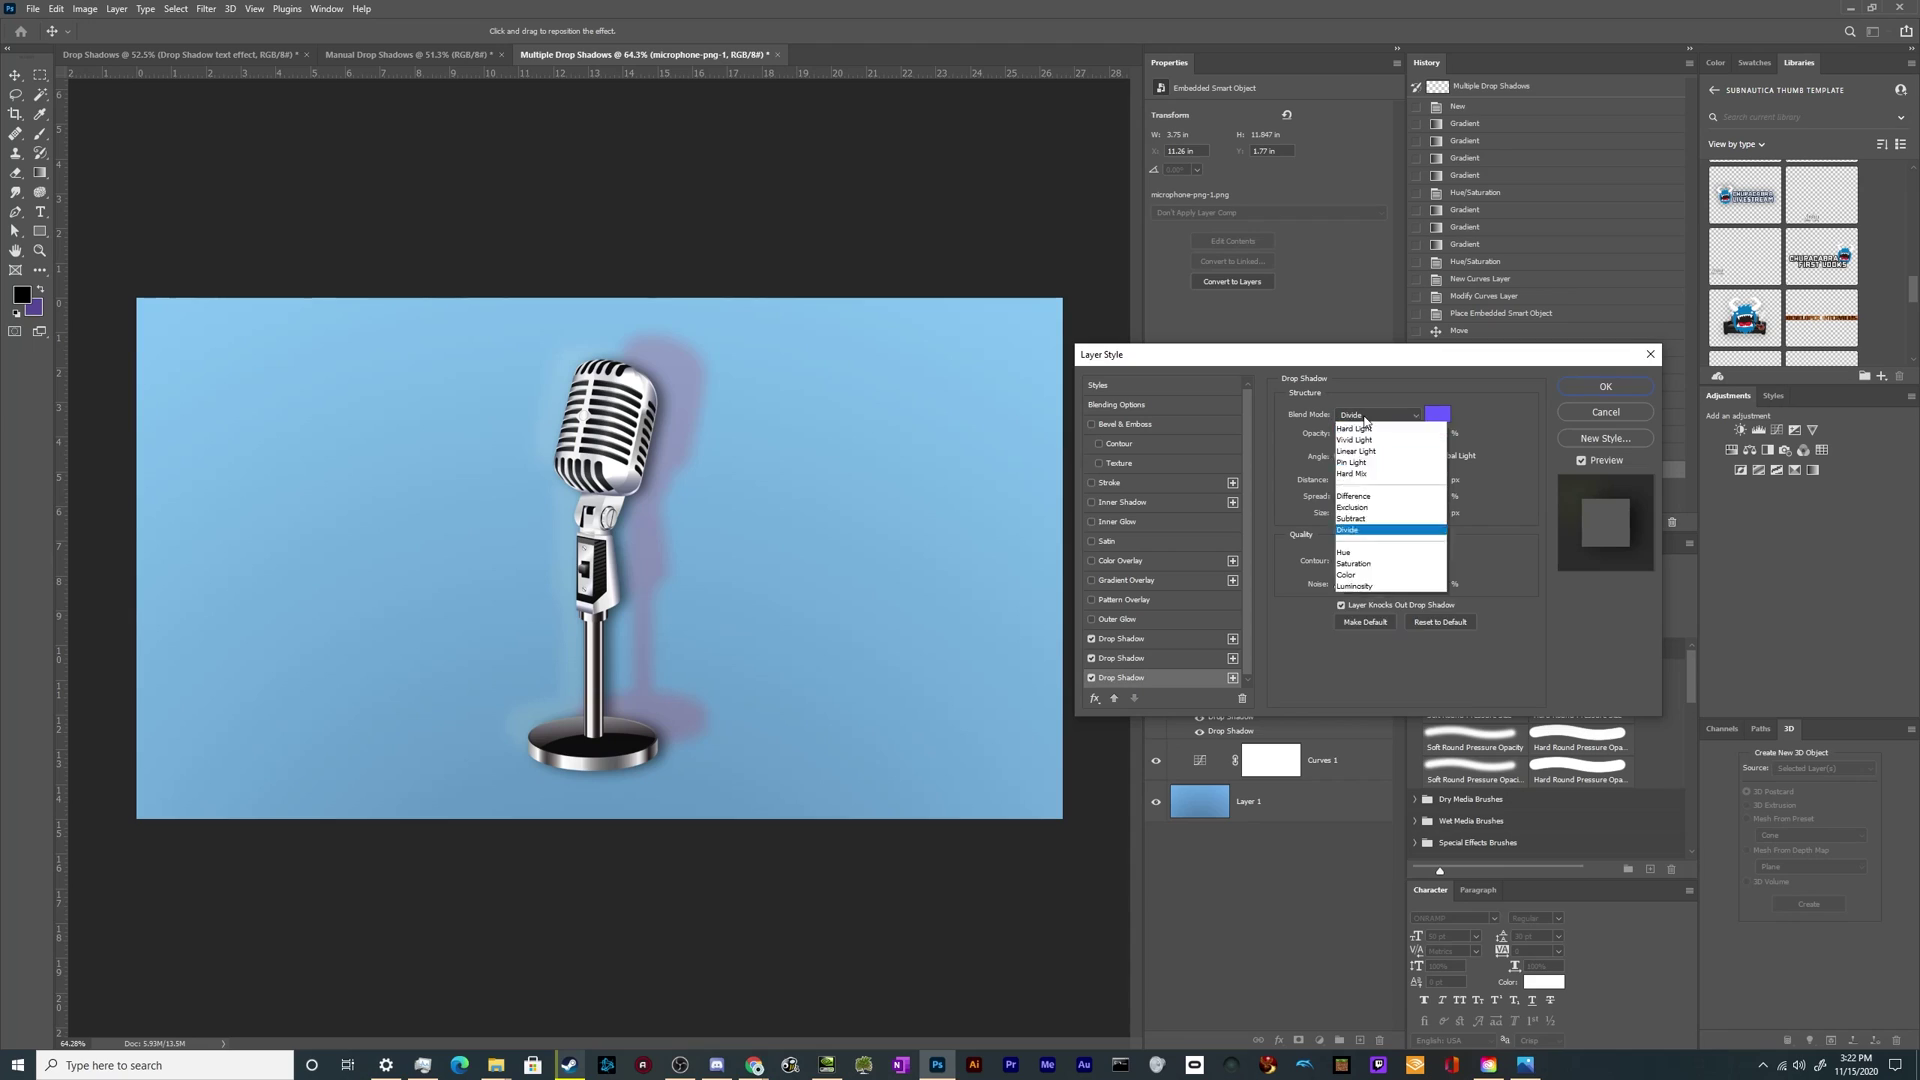
click(1358, 484)
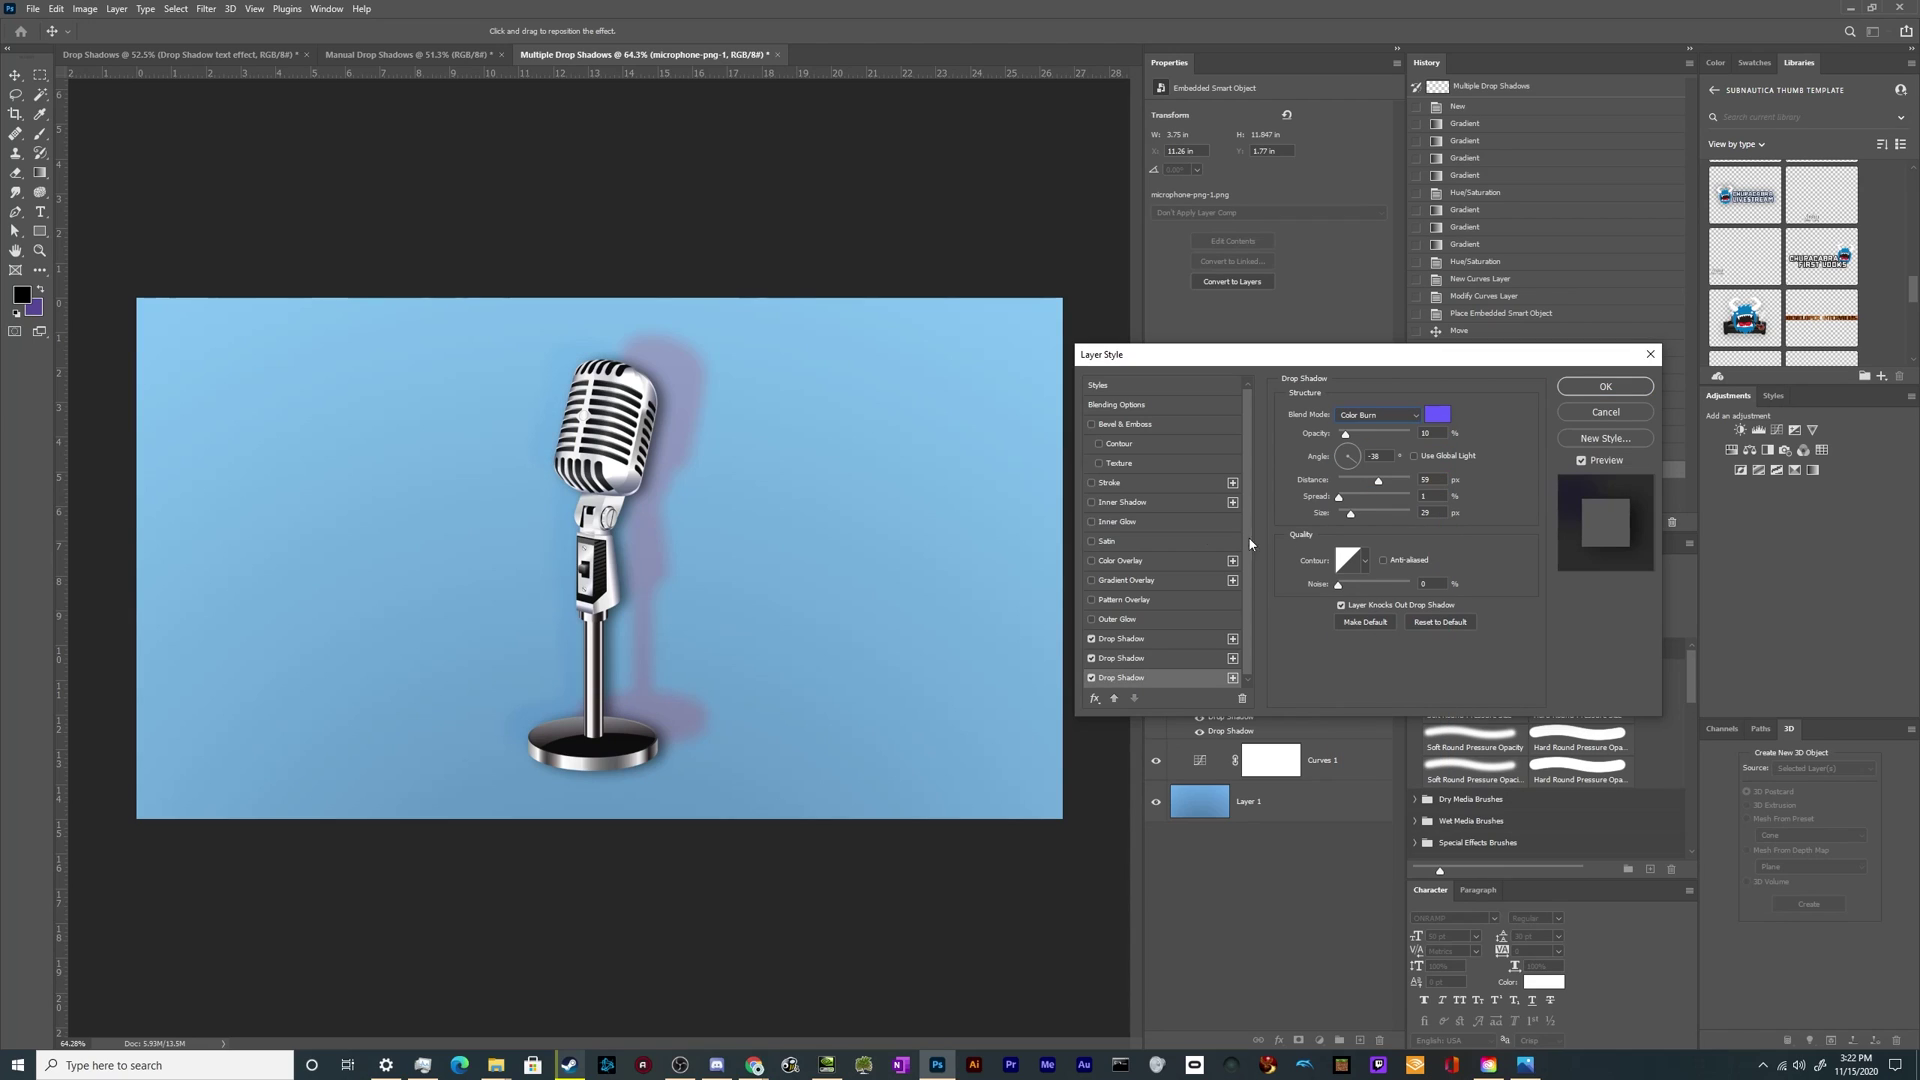
click(1387, 435)
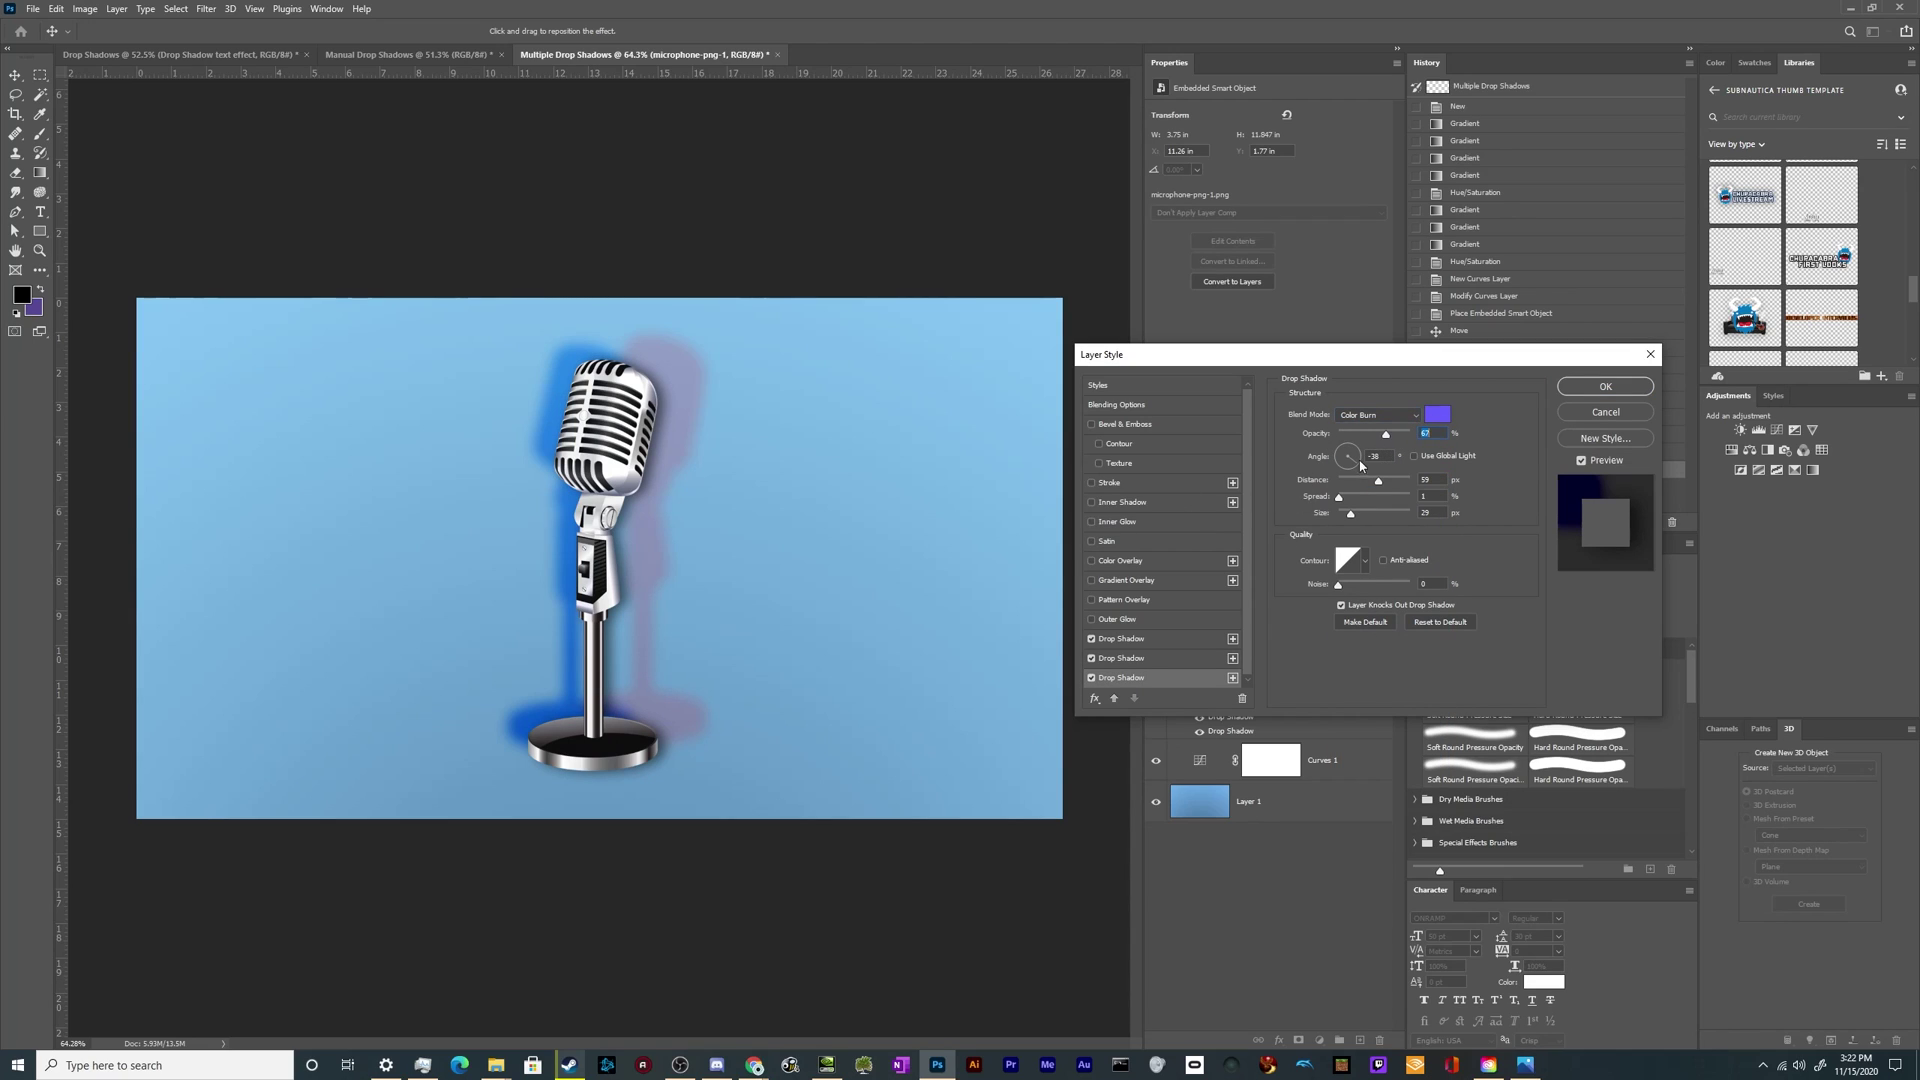
click(1375, 434)
mouse_move(627, 610)
mouse_down()
mouse_move(648, 601)
mouse_move(615, 600)
mouse_up()
Step: Lower the red shadow behind the microphone, apply the styles, and shift the microphone slightly down
click(1133, 657)
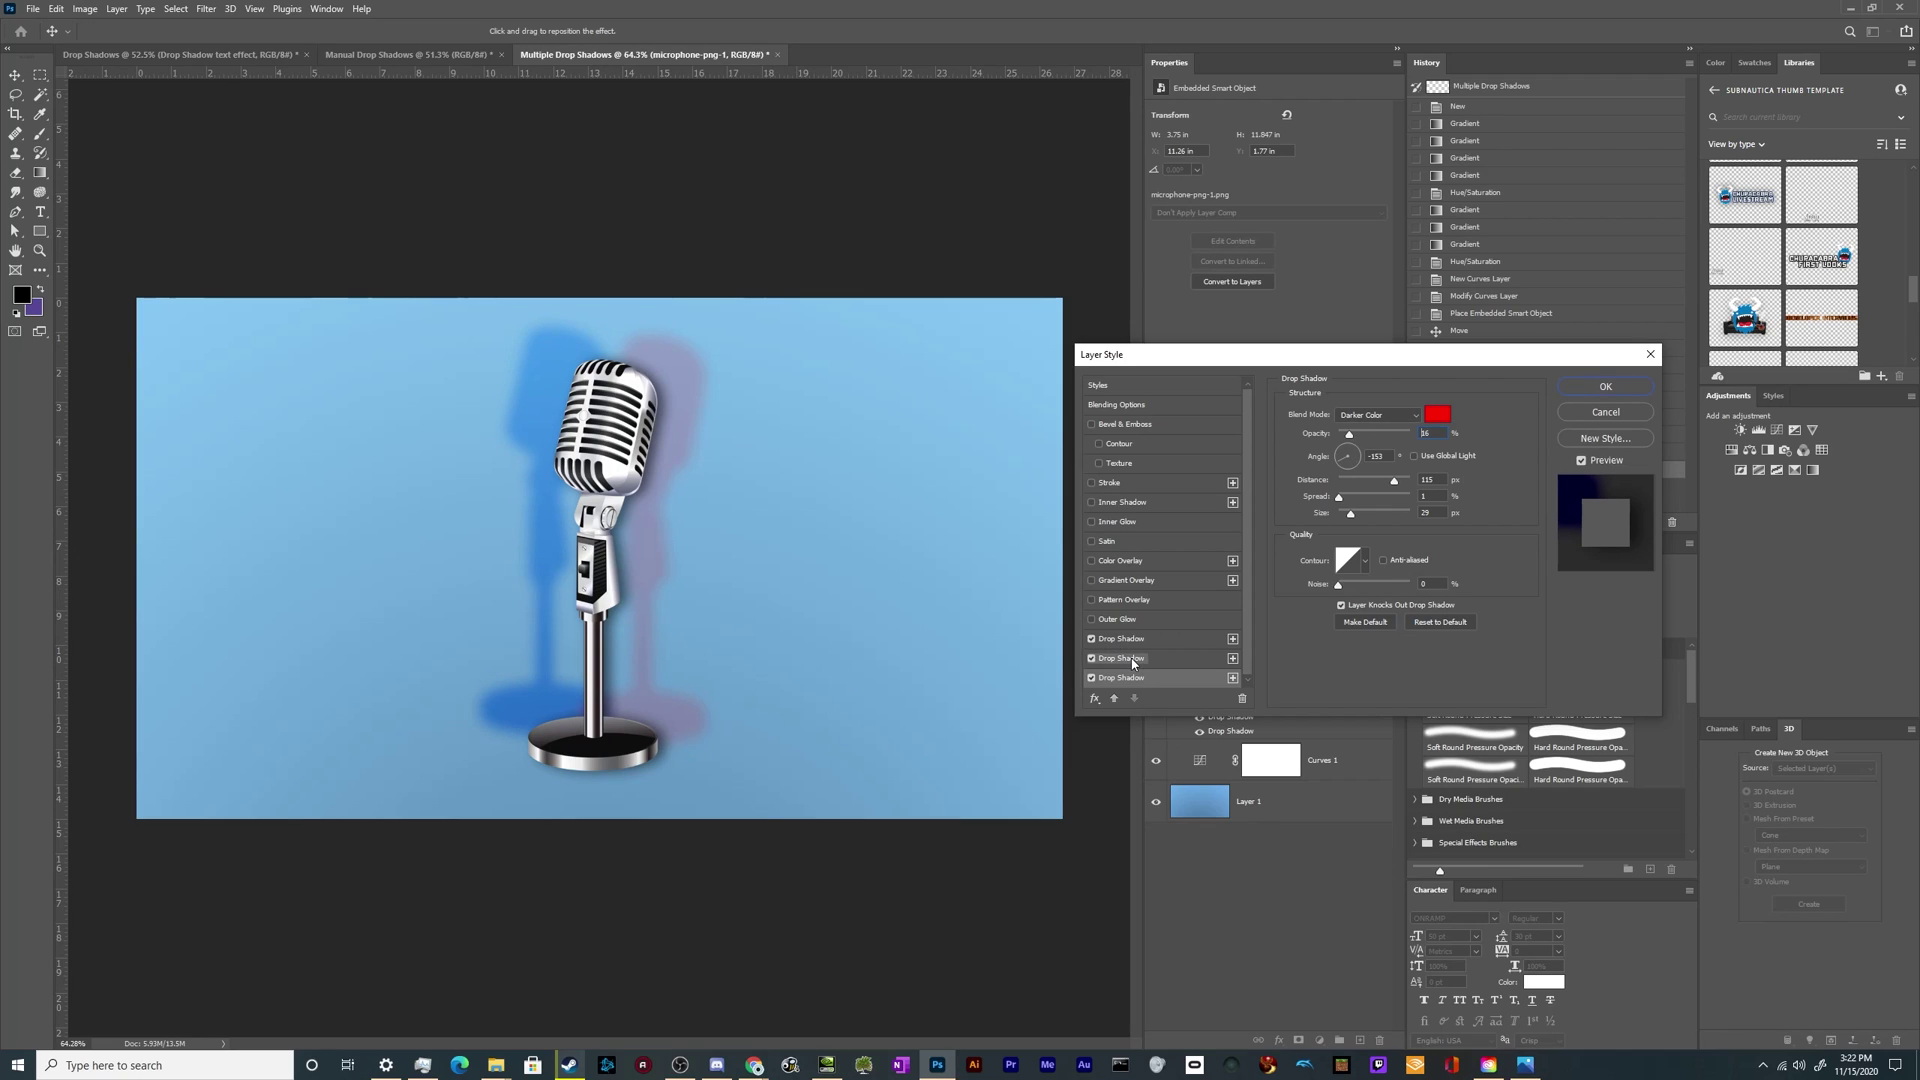
mouse_move(814, 548)
mouse_down()
mouse_move(800, 596)
mouse_move(804, 562)
mouse_up()
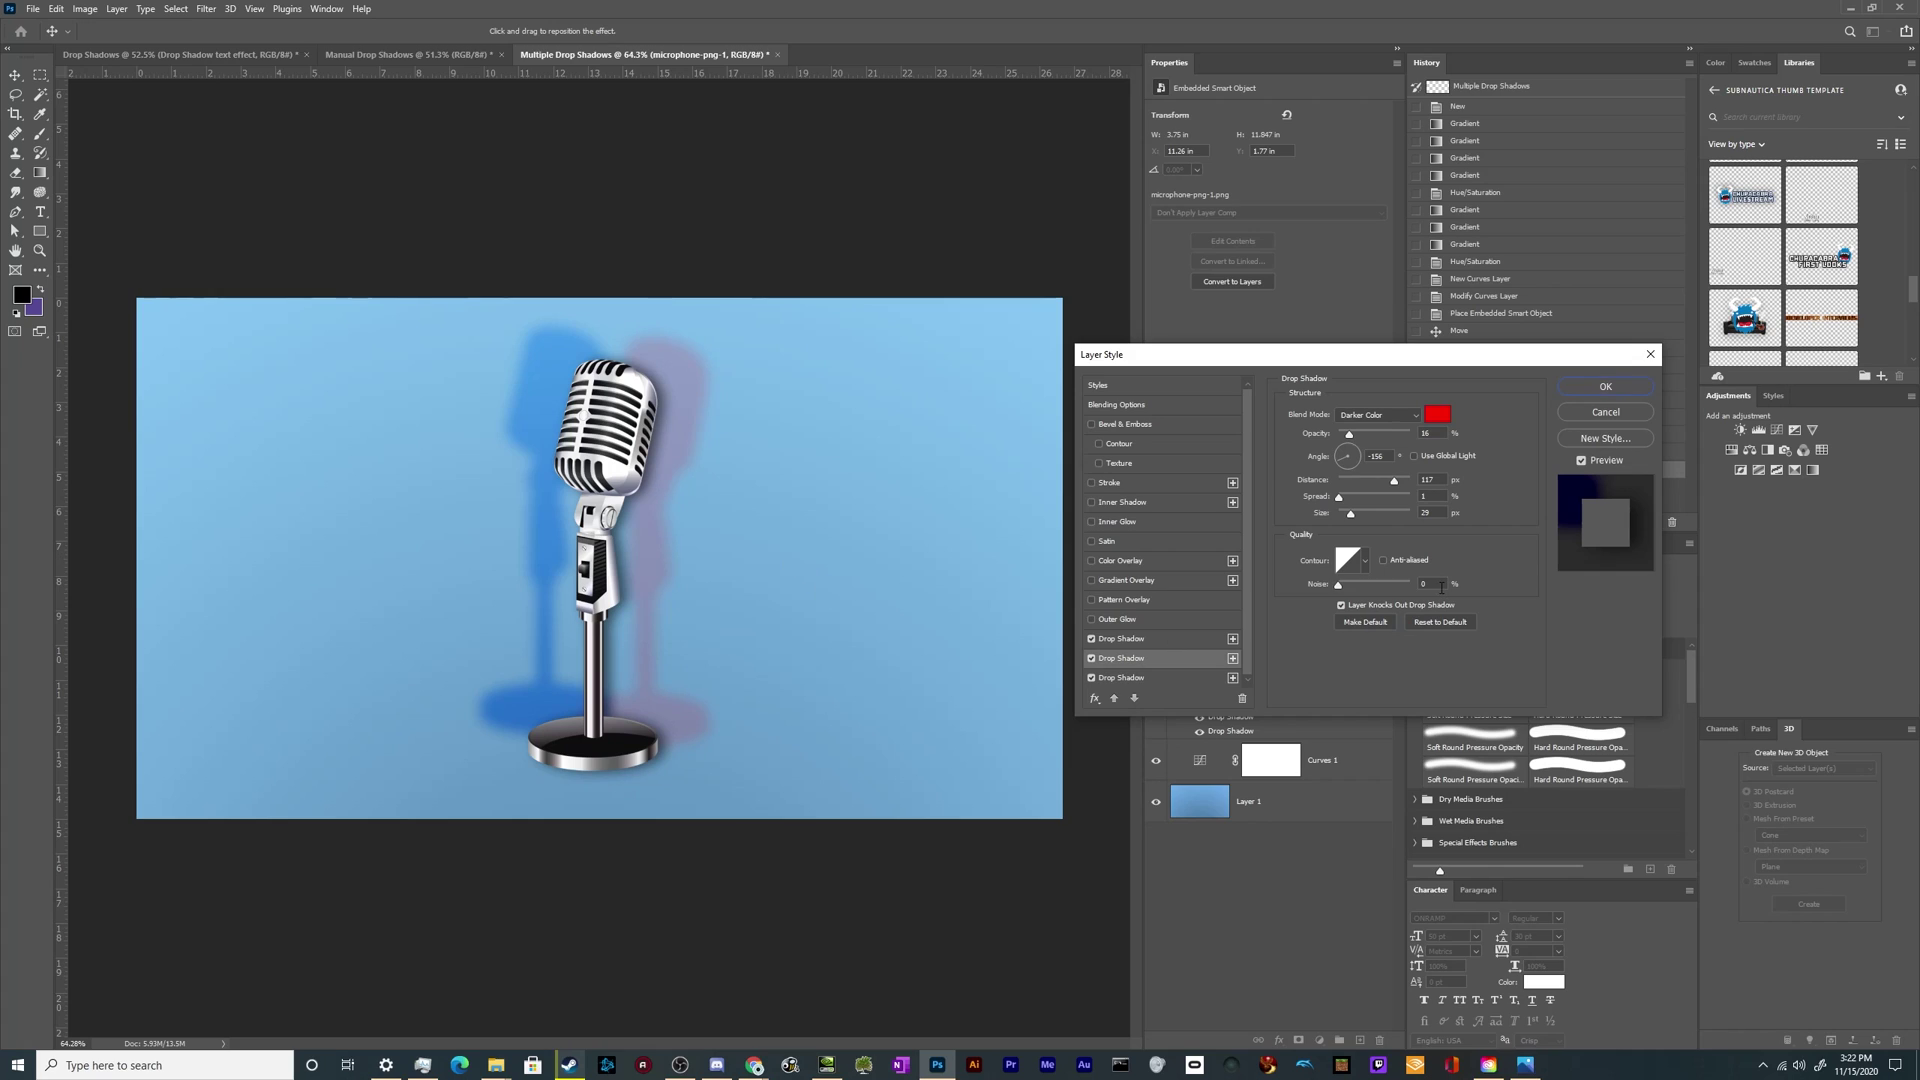
click(1605, 386)
mouse_move(634, 650)
mouse_down()
mouse_move(614, 680)
mouse_move(638, 661)
mouse_up()
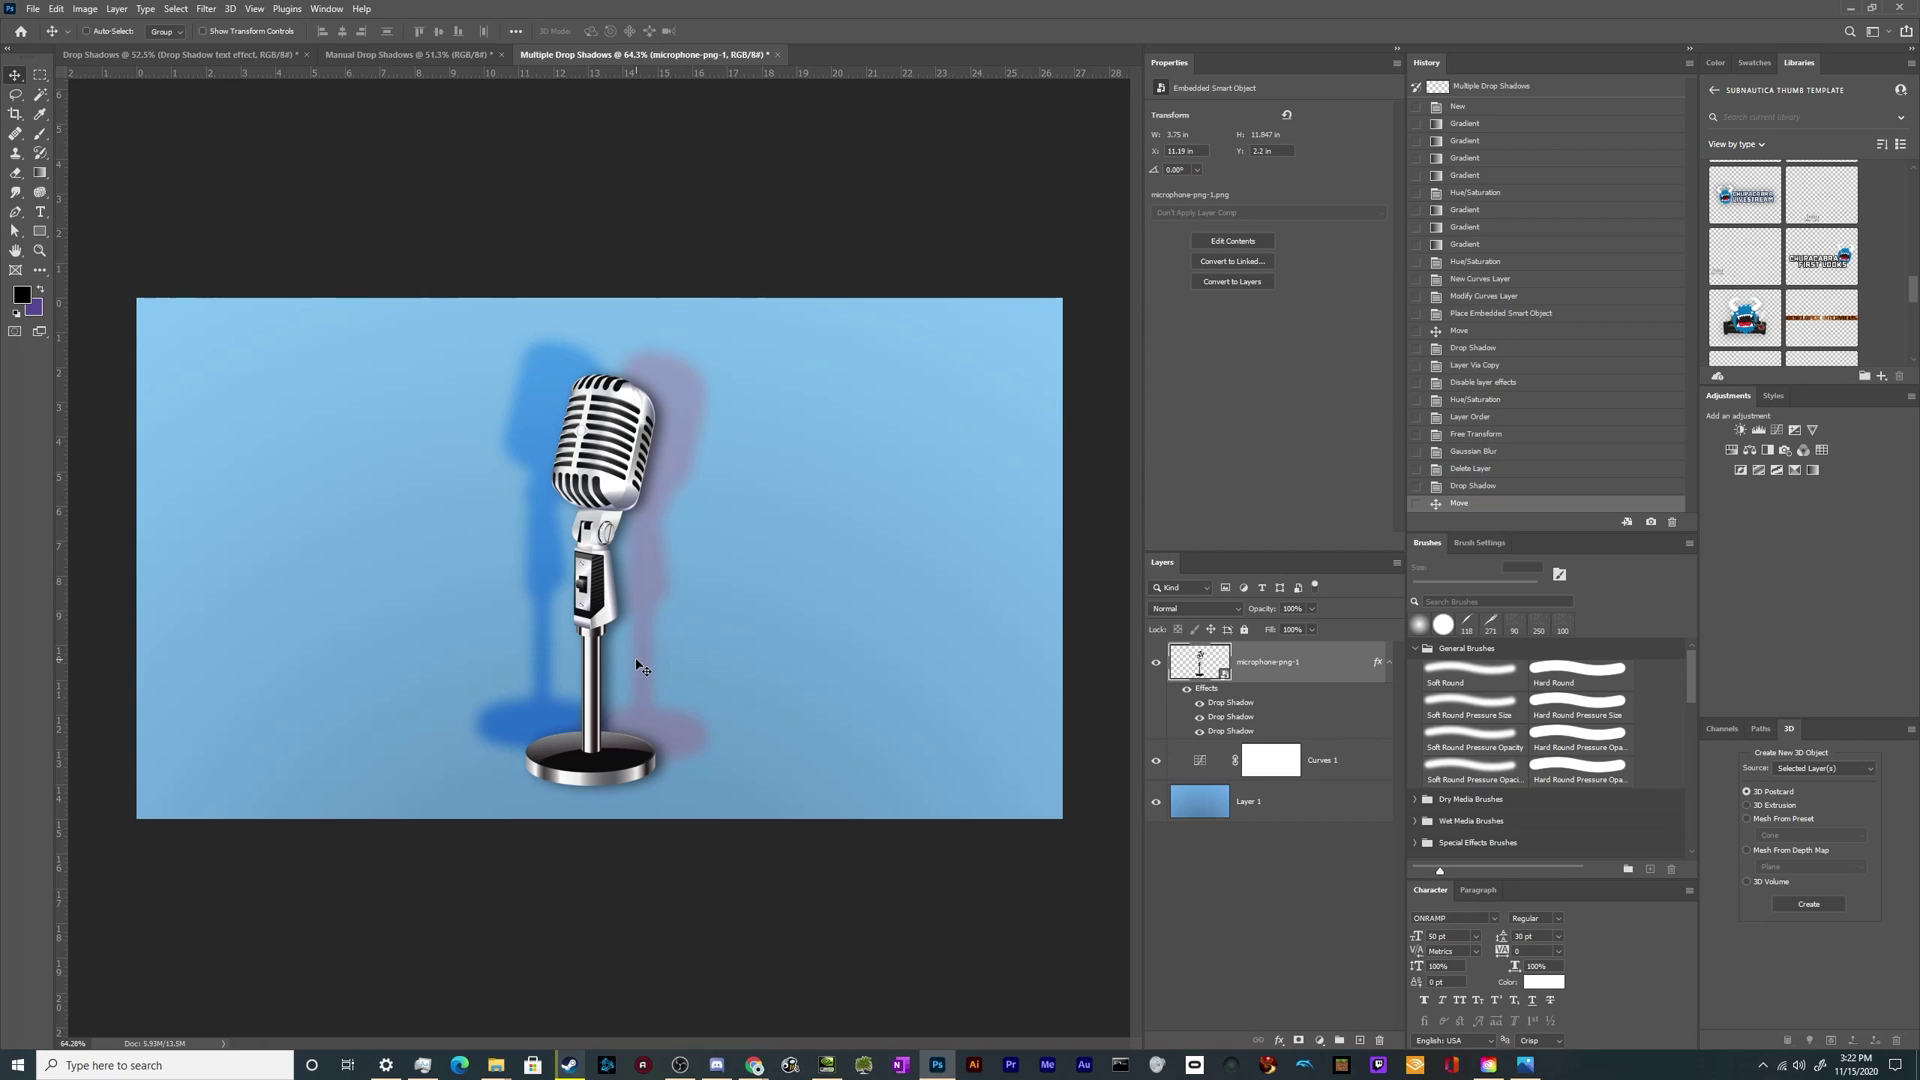
Step: Switch to the Drop Shadows document with the DROP SHADOW TEXT EFFECT design
click(211, 55)
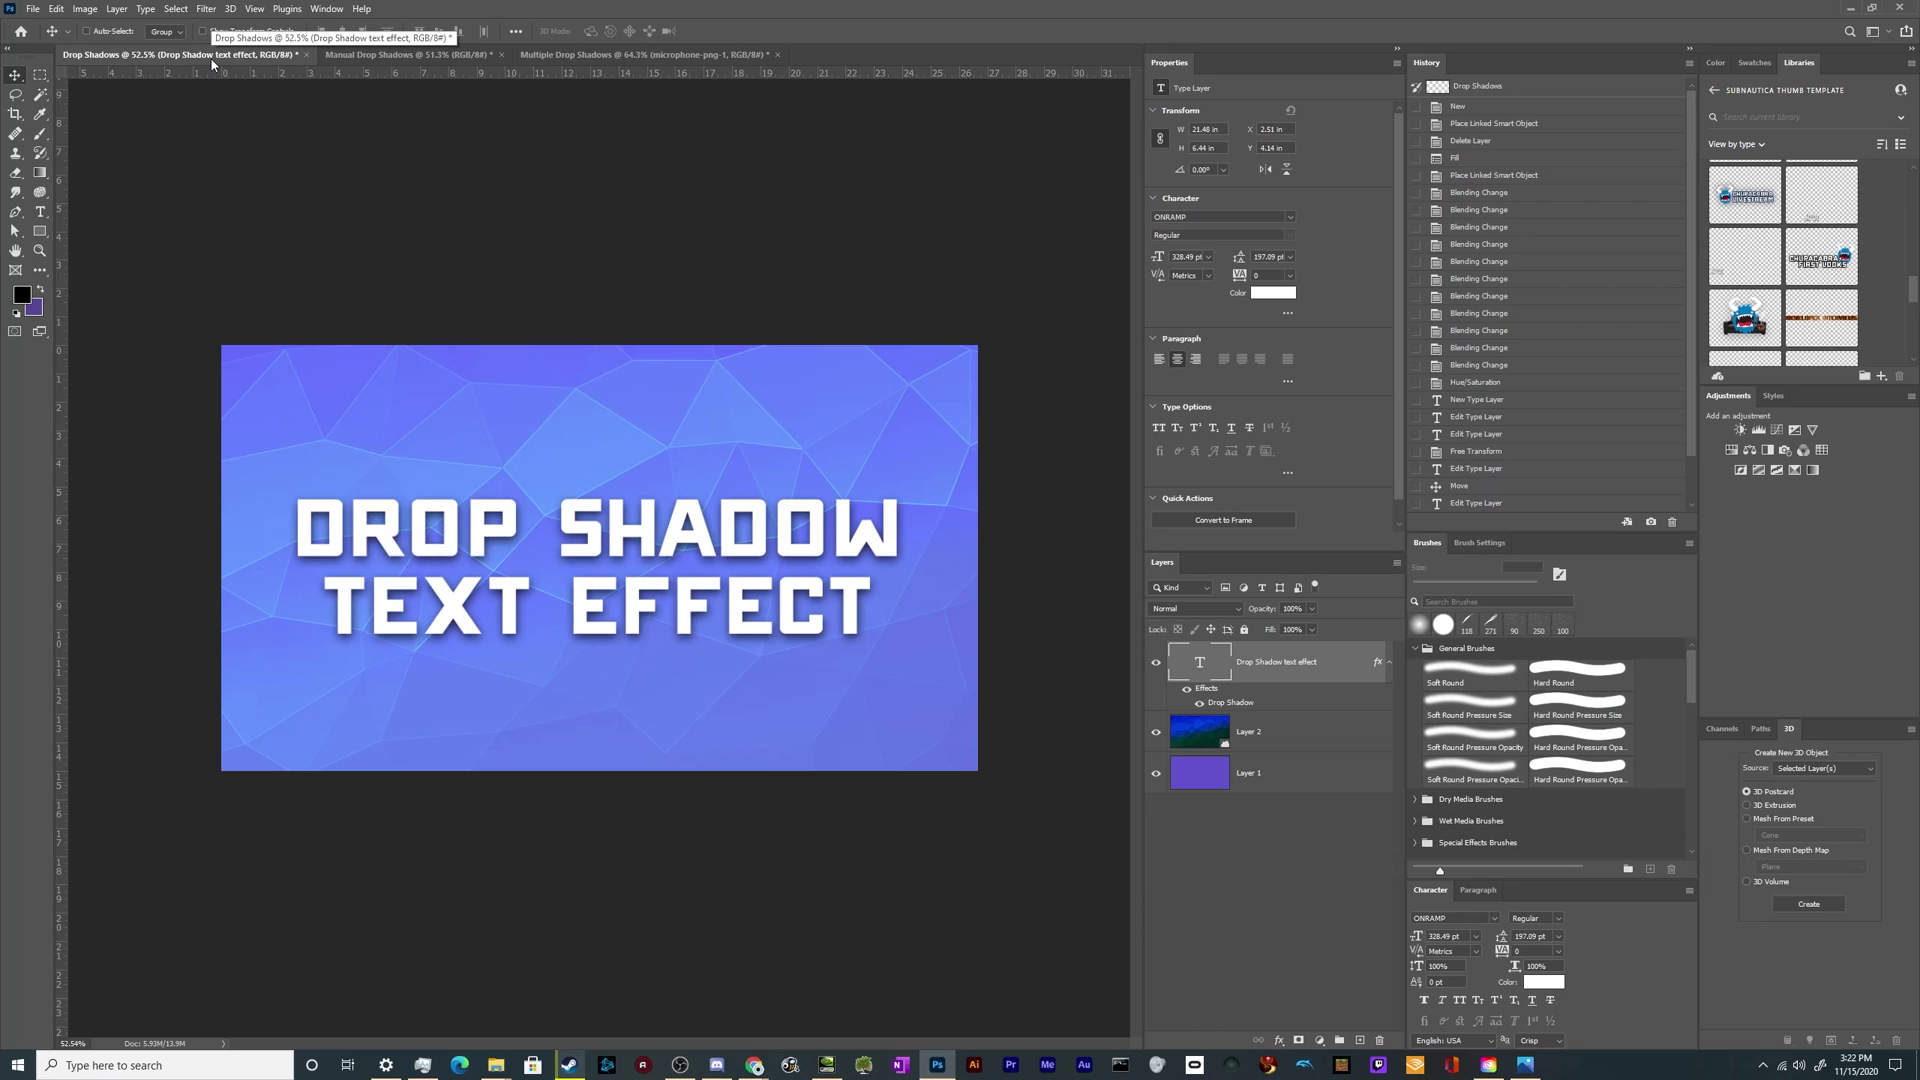